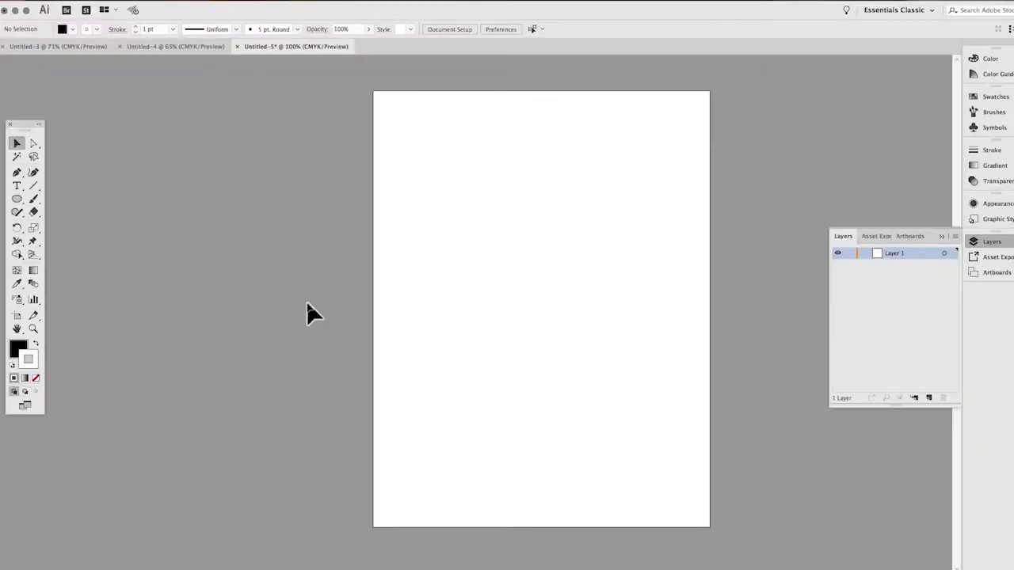
- Draw a closed black-filled hexagon-like polygon with an angled stem using the Pen tool
{"action": "left_click", "coordinate": [16, 172]}
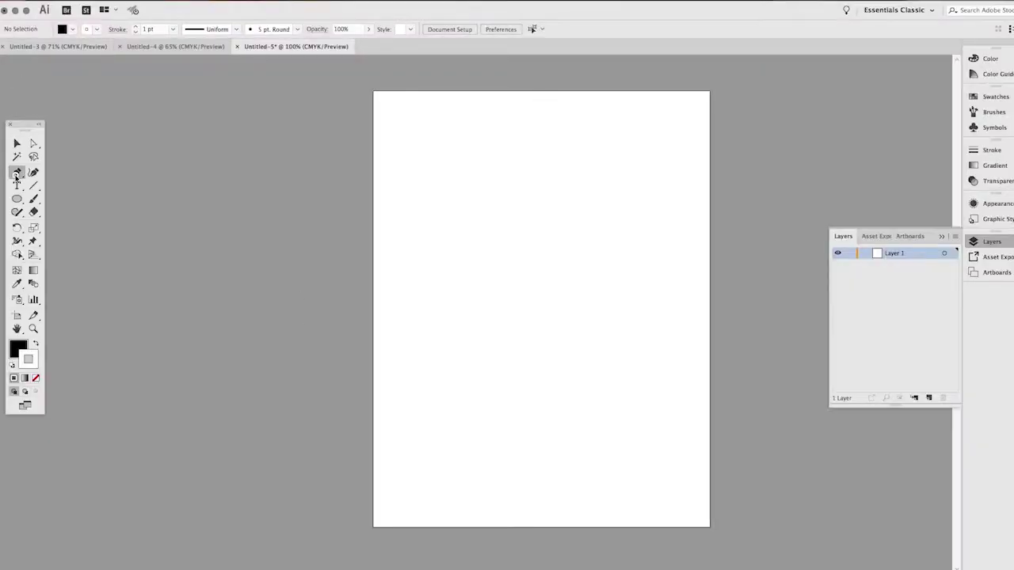
{"action": "left_click", "coordinate": [451, 171]}
{"action": "left_click", "coordinate": [518, 141]}
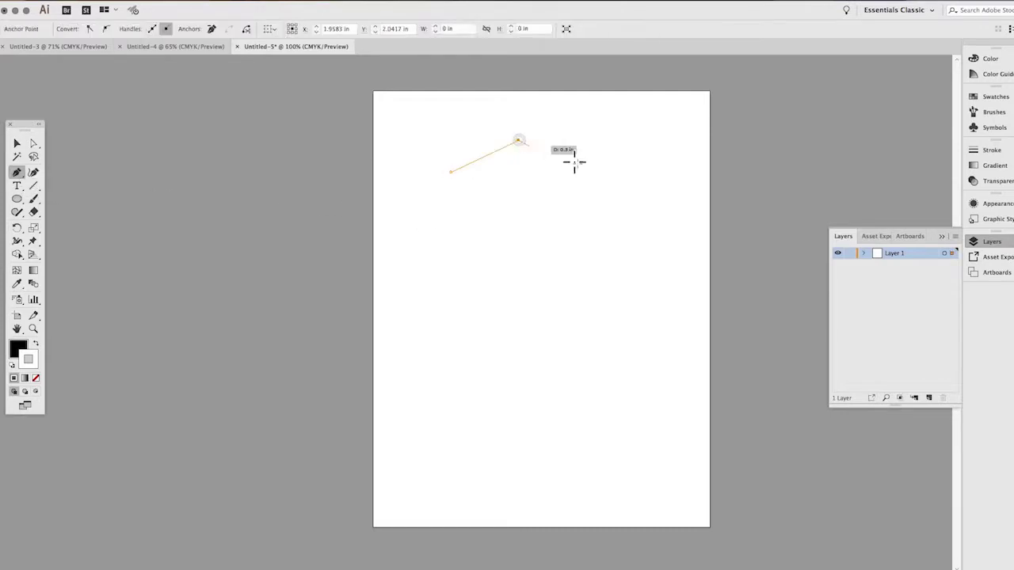
{"action": "left_click", "coordinate": [590, 168]}
{"action": "left_click", "coordinate": [598, 223]}
{"action": "left_click", "coordinate": [552, 255]}
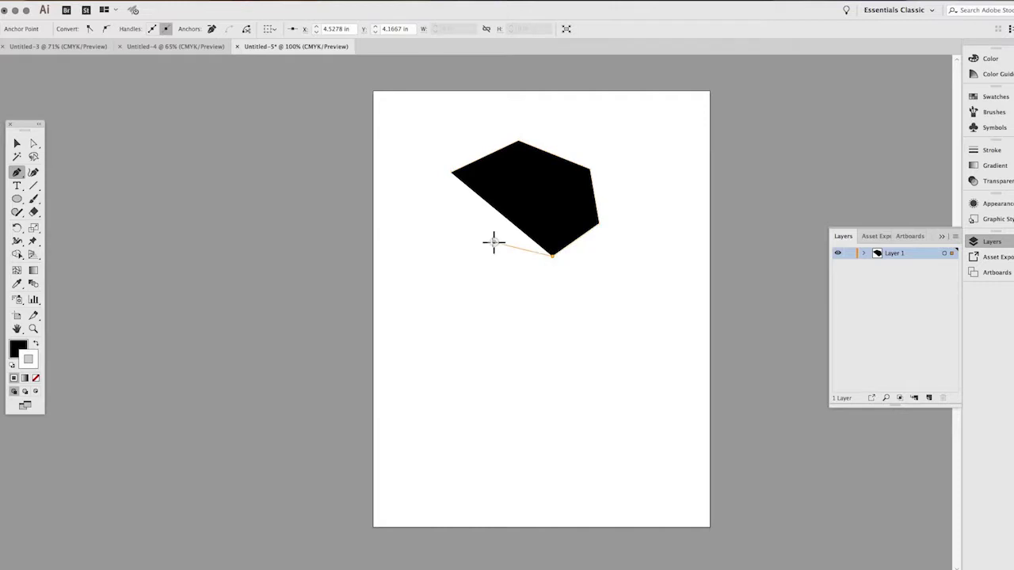
{"action": "left_click", "coordinate": [492, 240]}
{"action": "left_click", "coordinate": [450, 291]}
{"action": "left_click", "coordinate": [427, 241]}
{"action": "left_click", "coordinate": [485, 212]}
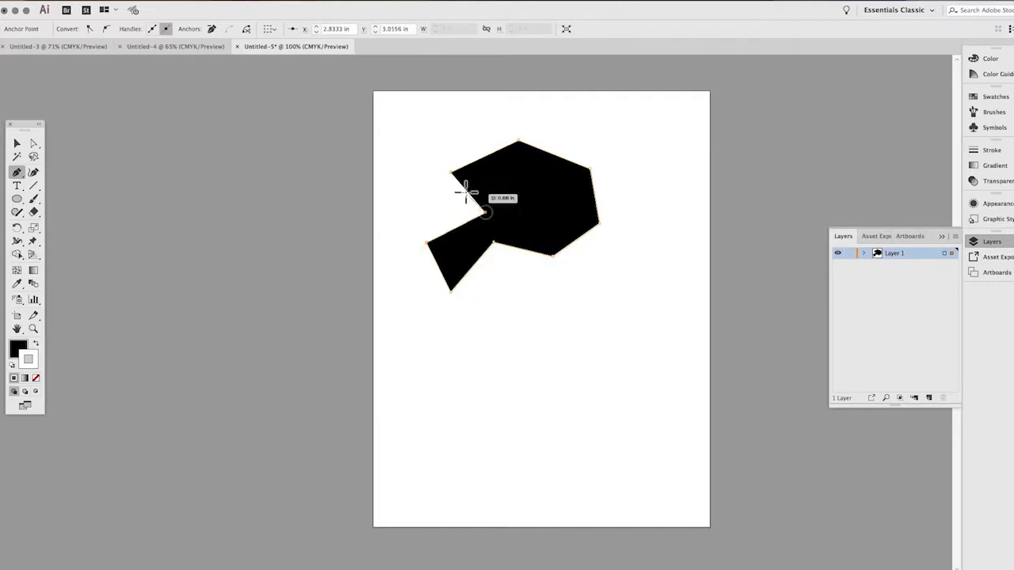
{"action": "left_click", "coordinate": [450, 172]}
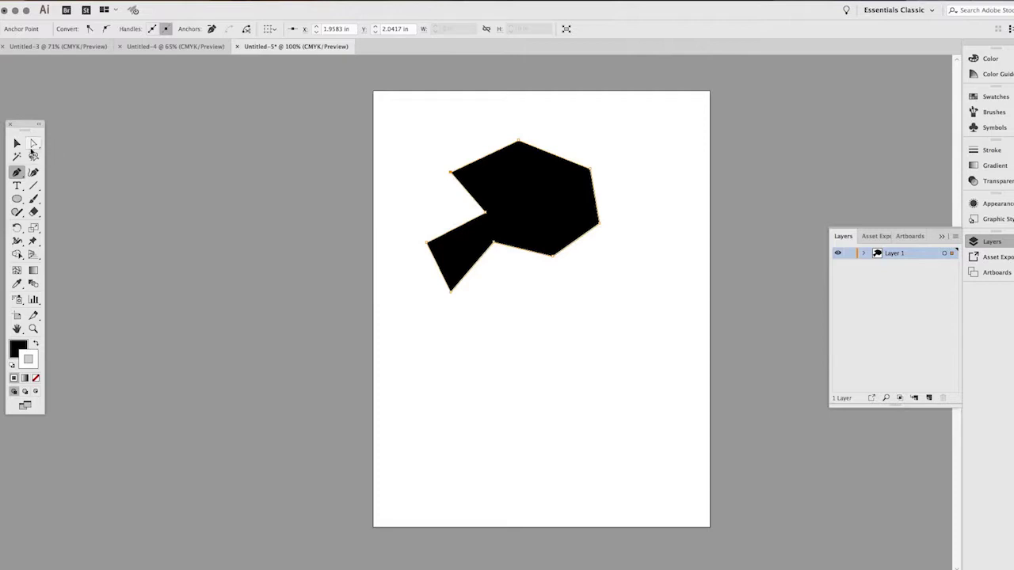
- Move the polygon up and left toward the artboard's top-left, then return to the Pen with fill active
{"action": "left_click", "coordinate": [16, 145]}
{"action": "left_click_drag", "start_coordinate": [516, 208], "coordinate": [484, 195]}
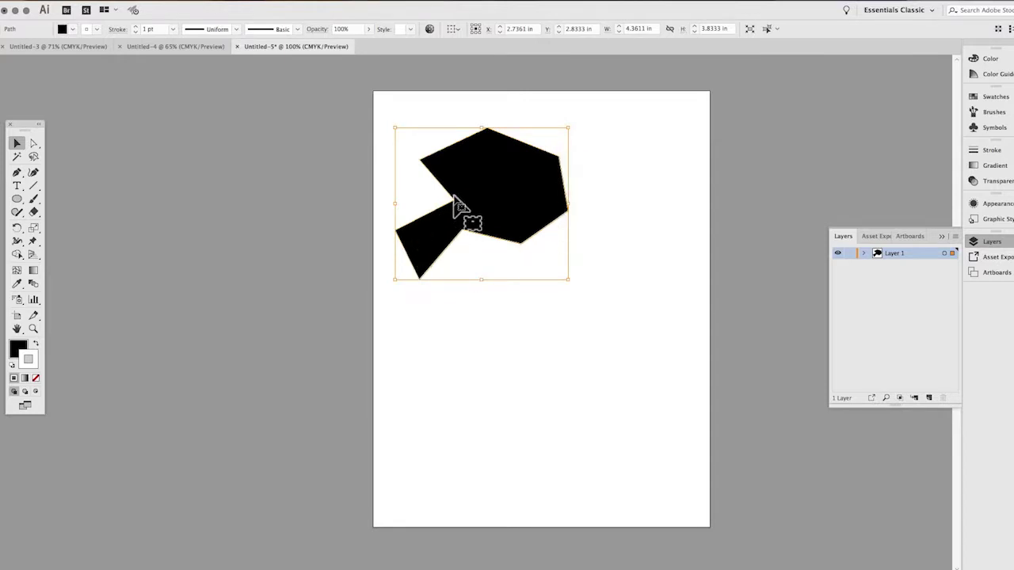
{"action": "left_click_drag", "start_coordinate": [501, 183], "coordinate": [491, 158]}
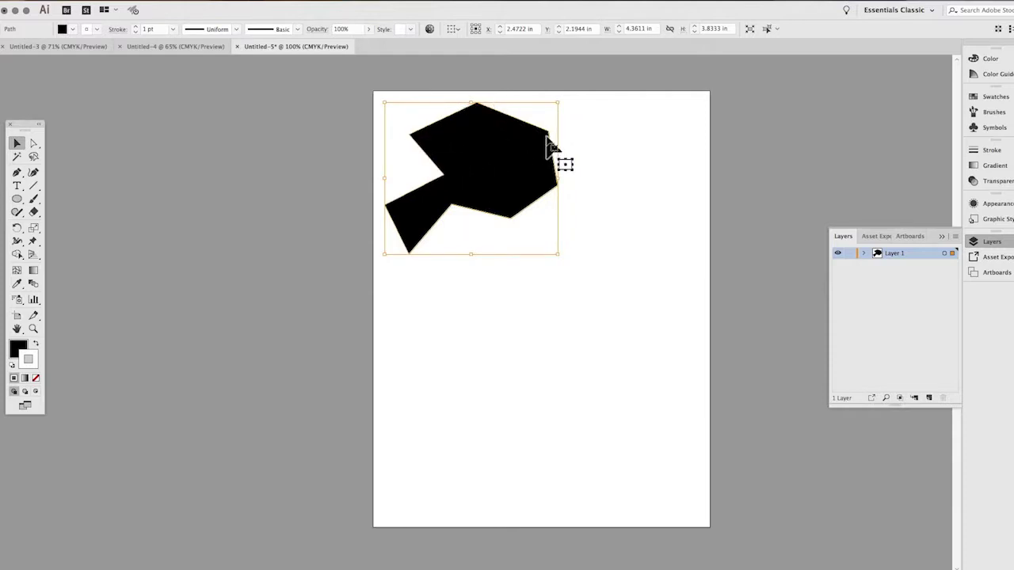
{"action": "left_click", "coordinate": [16, 172]}
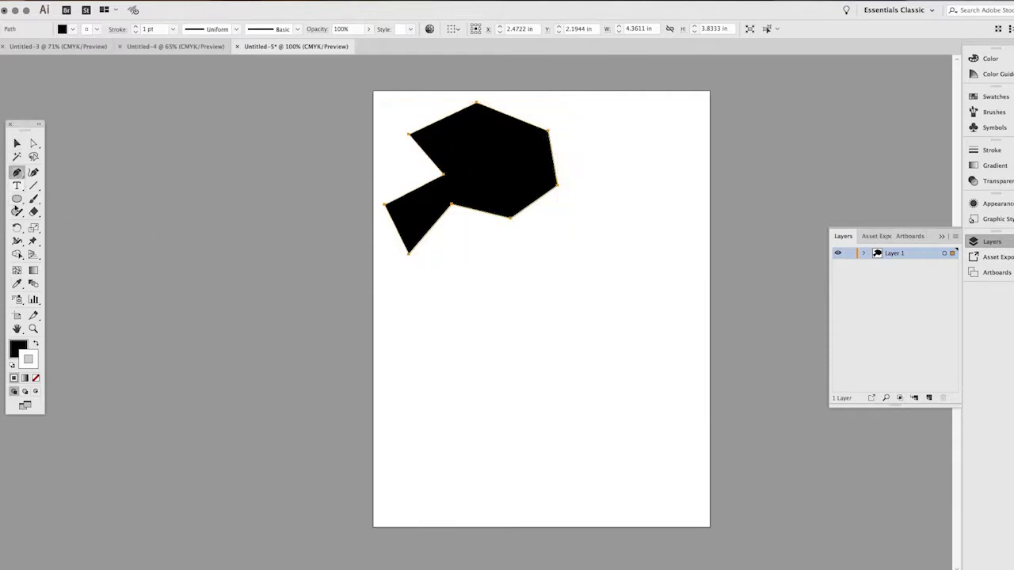
{"action": "left_click", "coordinate": [19, 349]}
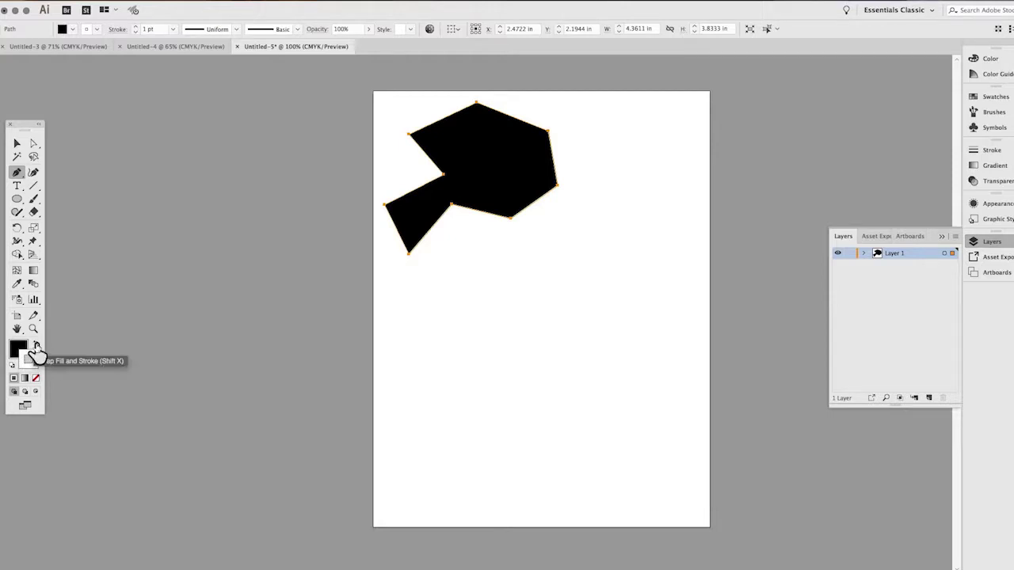
- Turn the polygon into a black outline and begin a smooth curved path below it
{"action": "left_click", "coordinate": [36, 345]}
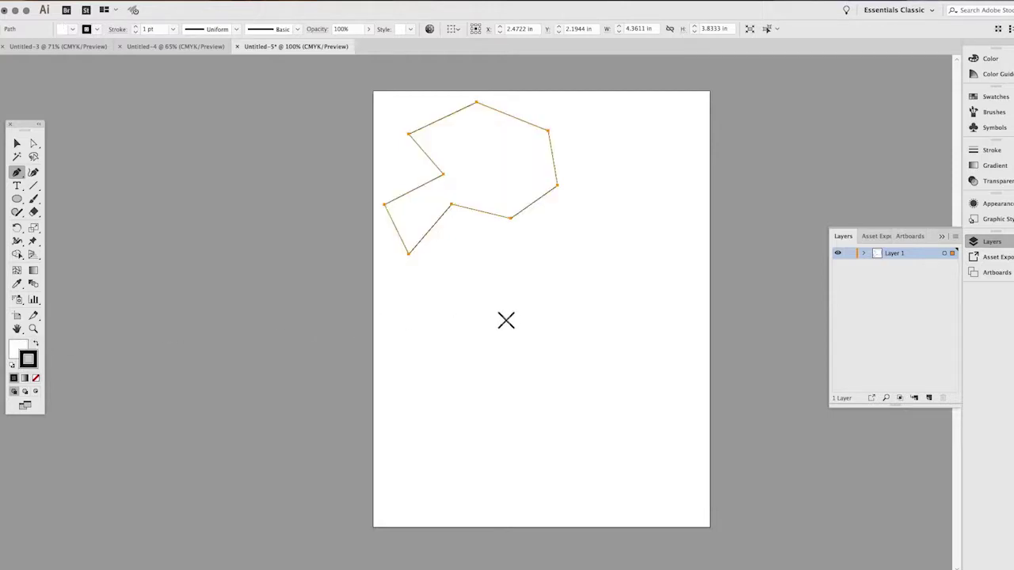
{"action": "left_click_drag", "start_coordinate": [488, 309], "coordinate": [516, 281]}
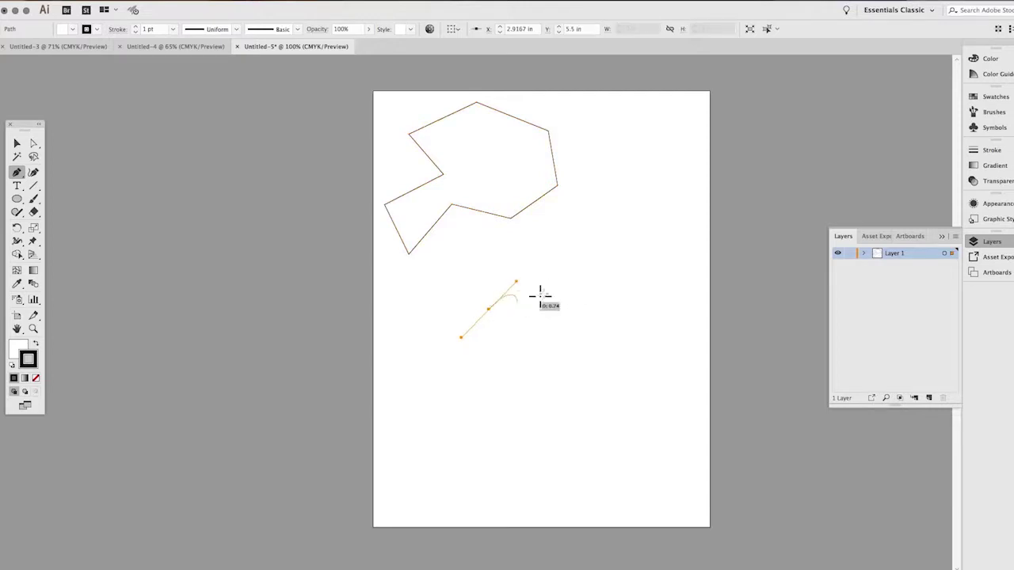
{"action": "left_click_drag", "start_coordinate": [558, 272], "coordinate": [588, 284]}
{"action": "left_click_drag", "start_coordinate": [649, 338], "coordinate": [641, 362]}
{"action": "left_click_drag", "start_coordinate": [594, 424], "coordinate": [567, 443]}
{"action": "left_click_drag", "start_coordinate": [501, 450], "coordinate": [437, 452]}
- Finish the curved closed path's inner bend and move both shapes closer together
{"action": "left_click_drag", "start_coordinate": [396, 369], "coordinate": [449, 376]}
{"action": "left_click_drag", "start_coordinate": [515, 397], "coordinate": [484, 315]}
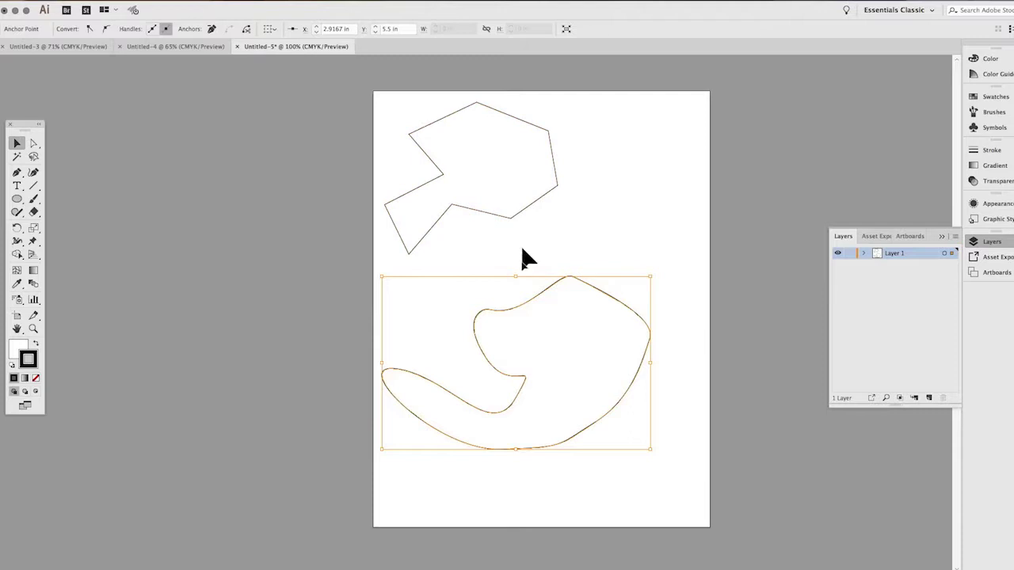
{"action": "left_click_drag", "start_coordinate": [542, 292], "coordinate": [614, 208]}
{"action": "left_click_drag", "start_coordinate": [521, 211], "coordinate": [512, 242]}
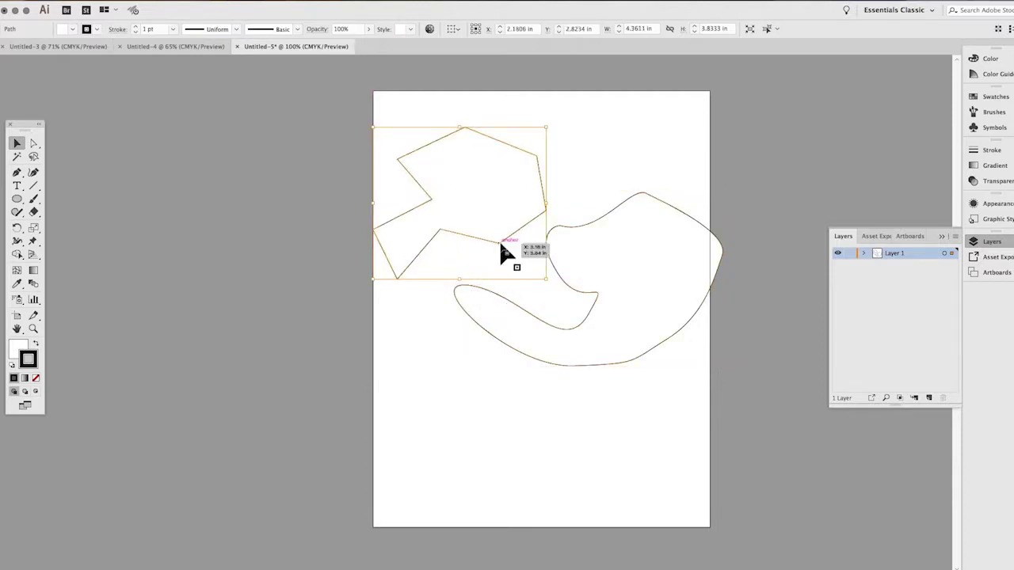
- Fill both shapes black, push the polygon partly off the left edge, and raise the curved shape
{"action": "left_click", "coordinate": [34, 346]}
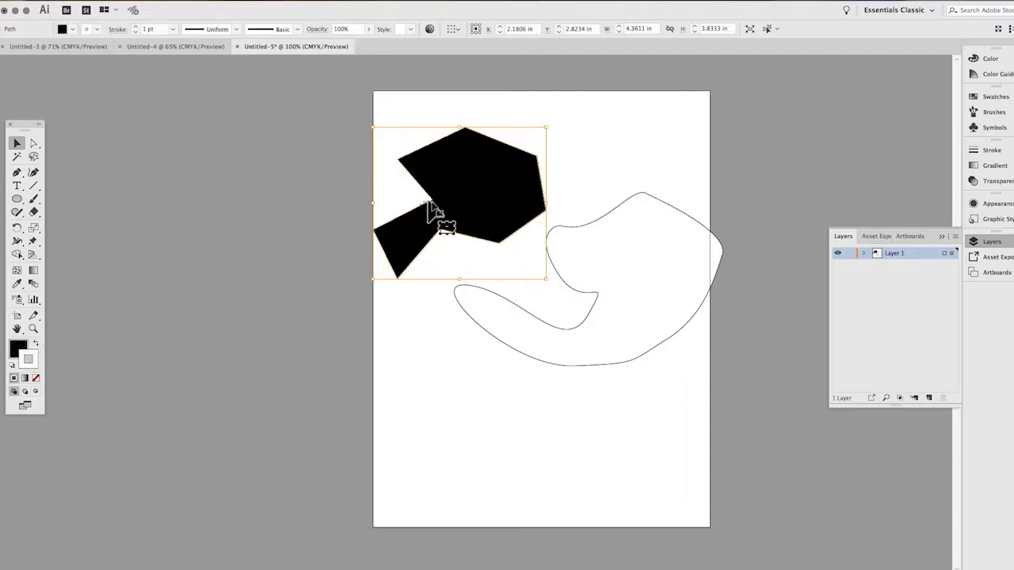
{"action": "left_click", "coordinate": [570, 289]}
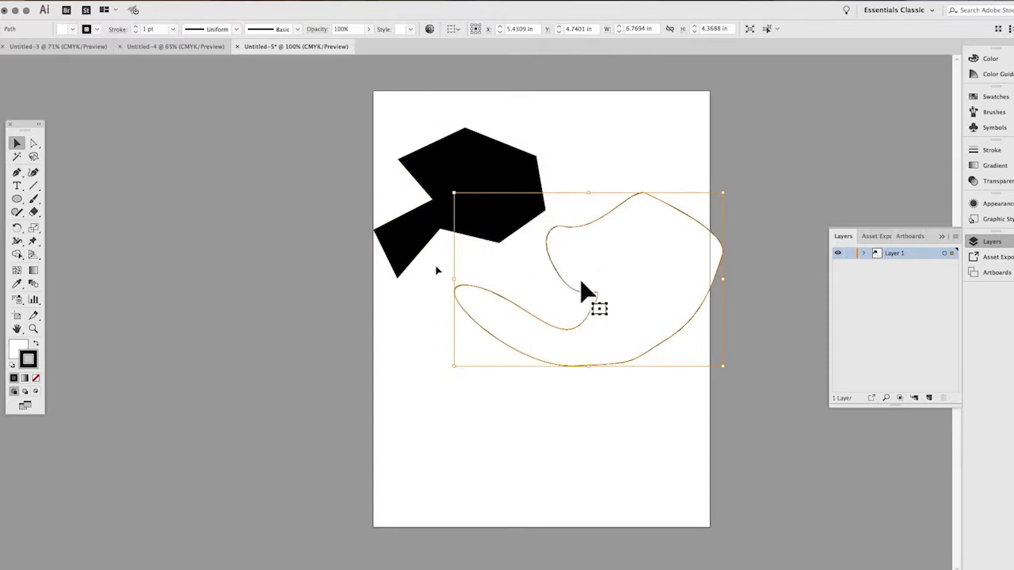
{"action": "left_click", "coordinate": [35, 345]}
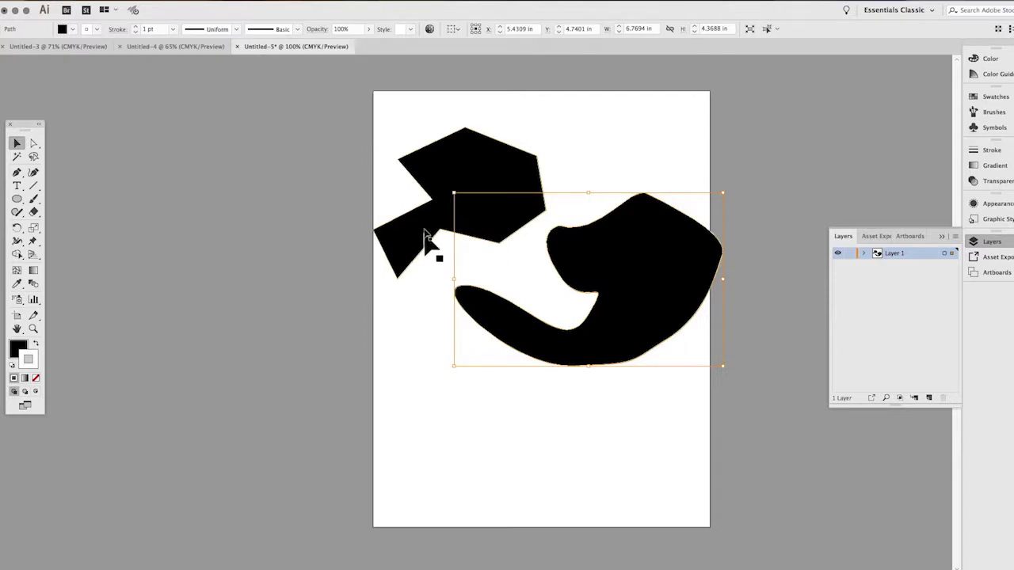
{"action": "left_click_drag", "start_coordinate": [407, 237], "coordinate": [320, 248]}
{"action": "left_click_drag", "start_coordinate": [423, 220], "coordinate": [332, 208]}
{"action": "left_click_drag", "start_coordinate": [650, 286], "coordinate": [594, 215]}
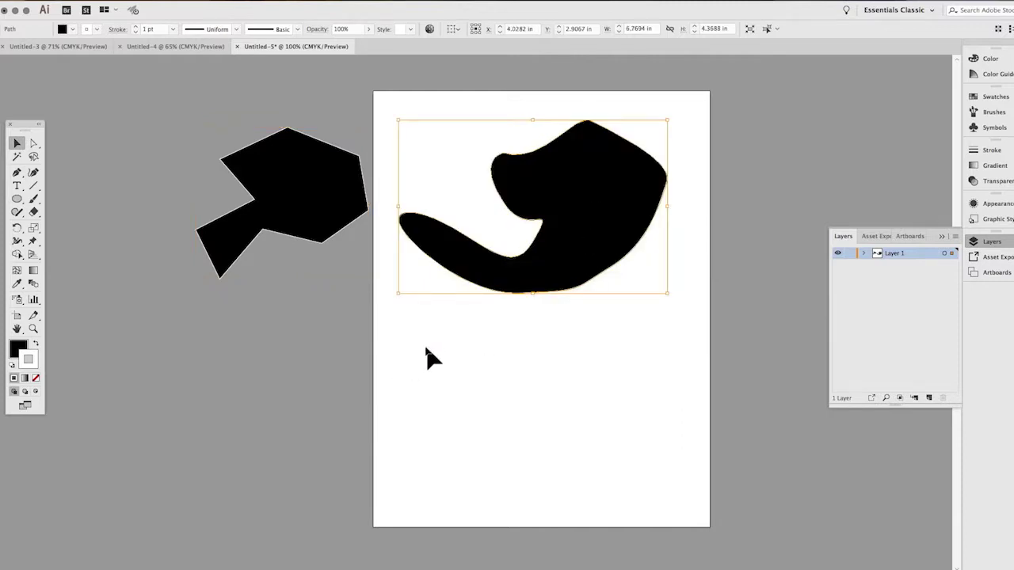
{"action": "left_click", "coordinate": [17, 172]}
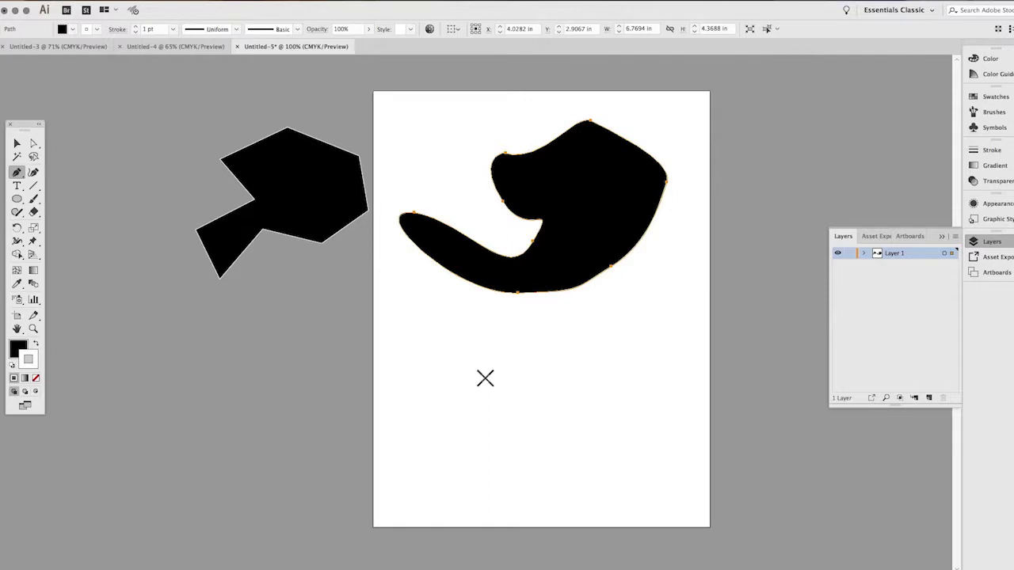
- Zoom in and start an open two-point curved path below the black shape, shown as a stroke-only outline
{"action": "key", "text": "super+equal"}
{"action": "scroll", "coordinate": [485, 378], "scroll_direction": "down", "scroll_amount": 5}
{"action": "left_click", "coordinate": [486, 384]}
{"action": "scroll", "coordinate": [486, 384], "scroll_direction": "down", "scroll_amount": 6}
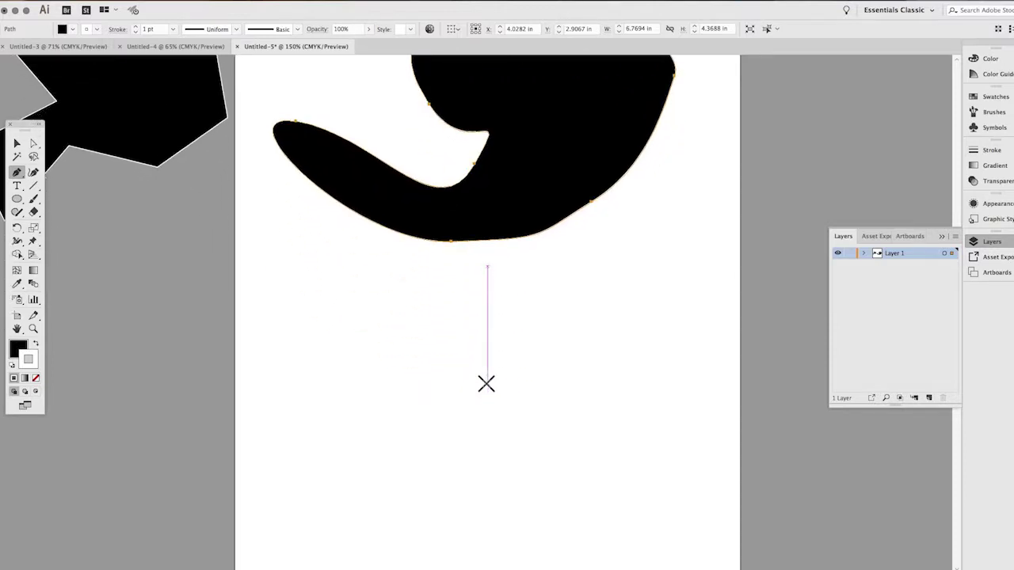
{"action": "key", "text": "super+z"}
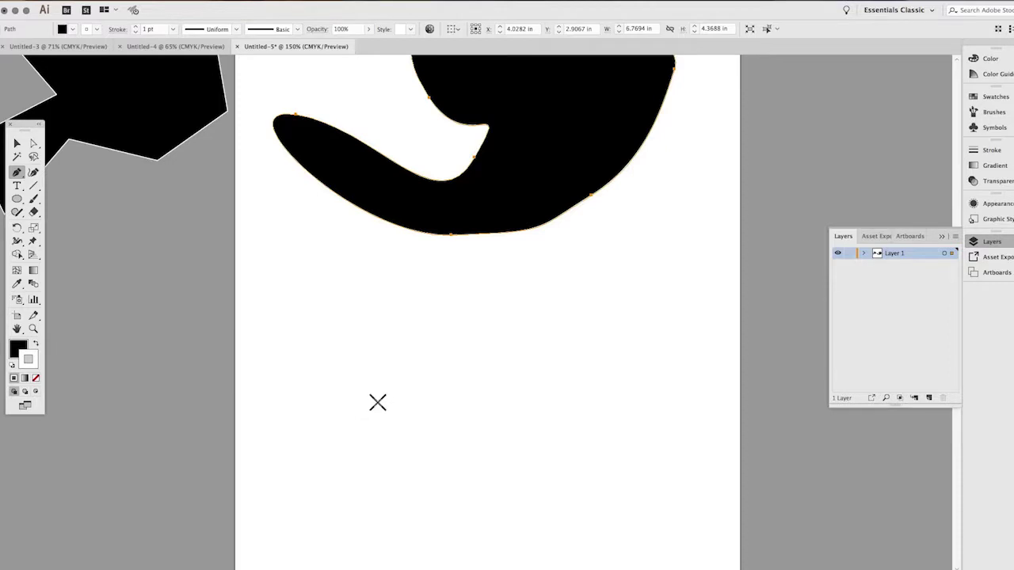
{"action": "left_click_drag", "start_coordinate": [370, 416], "coordinate": [368, 472]}
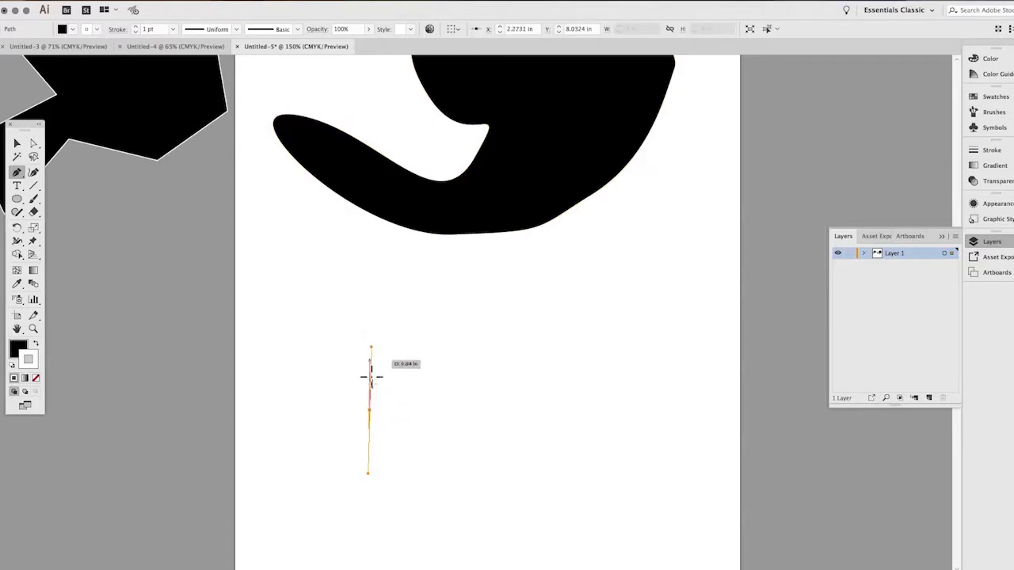
{"action": "left_click_drag", "start_coordinate": [500, 331], "coordinate": [559, 387]}
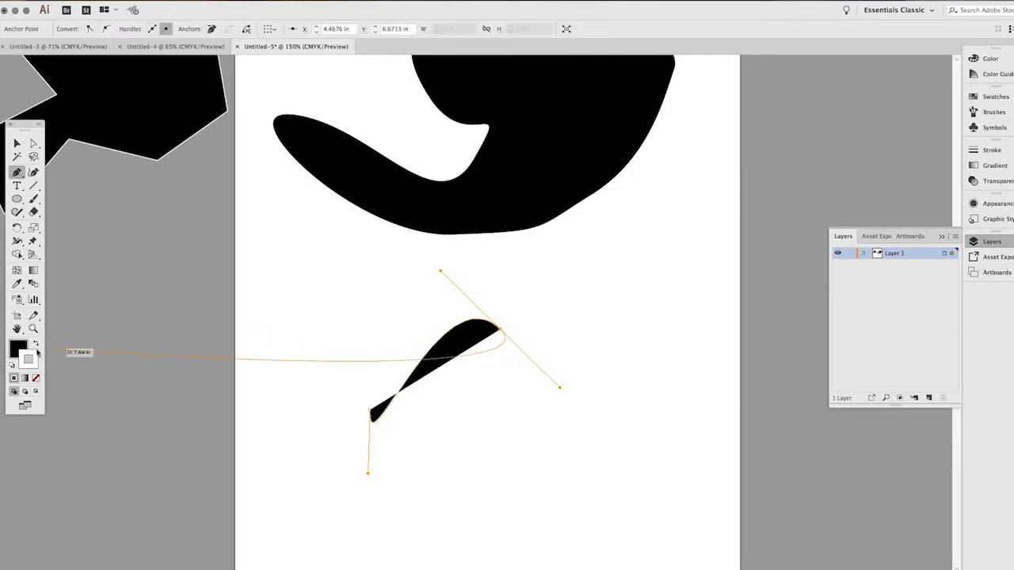
{"action": "left_click", "coordinate": [35, 345]}
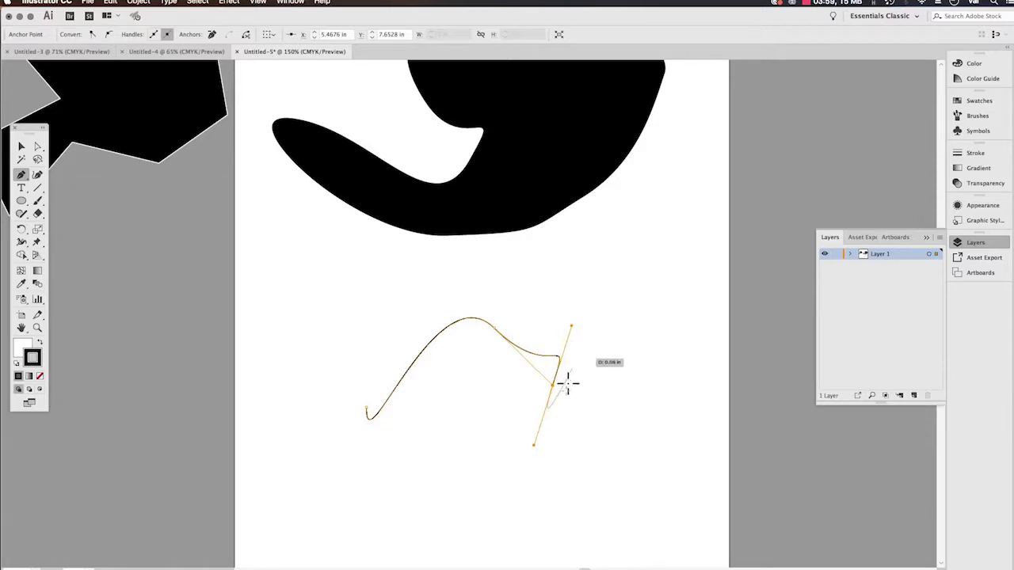
- Close the wavy outline path with curves on the right and bottom, then shift it slightly up-left
{"action": "left_click_drag", "start_coordinate": [666, 453], "coordinate": [590, 525]}
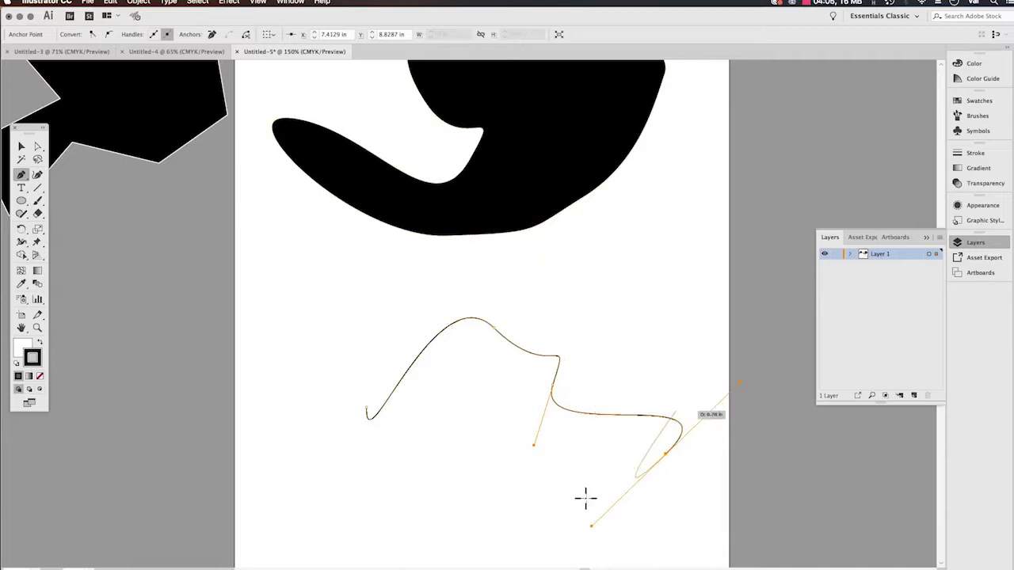
{"action": "left_click_drag", "start_coordinate": [425, 530], "coordinate": [405, 503]}
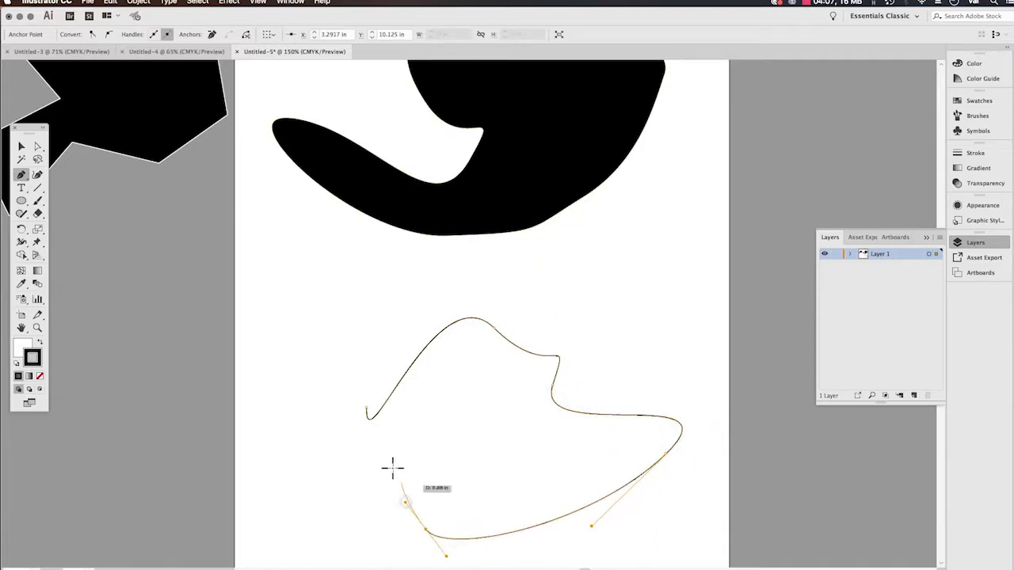
{"action": "left_click_drag", "start_coordinate": [465, 437], "coordinate": [391, 448]}
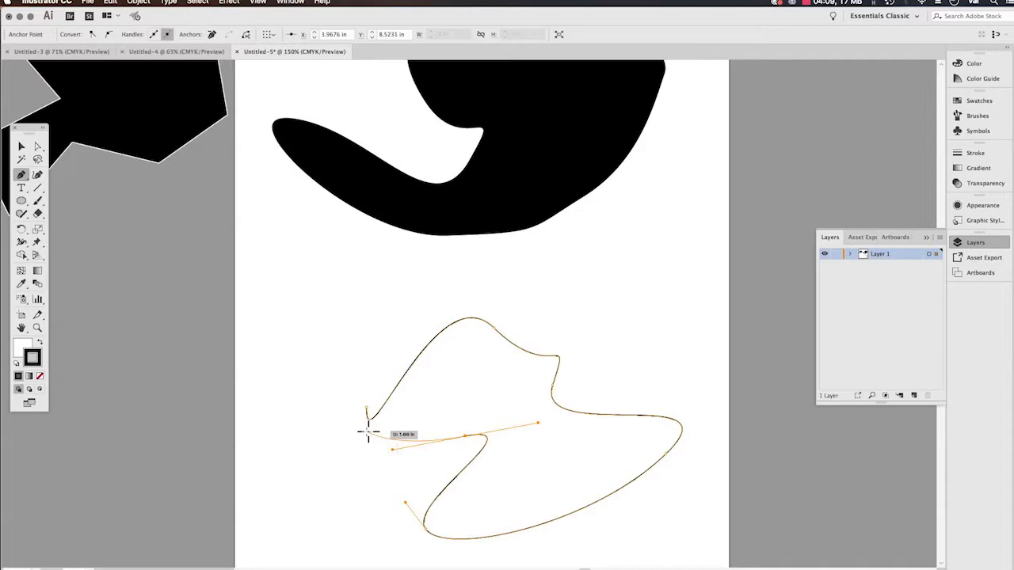
{"action": "left_click_drag", "start_coordinate": [366, 412], "coordinate": [356, 347]}
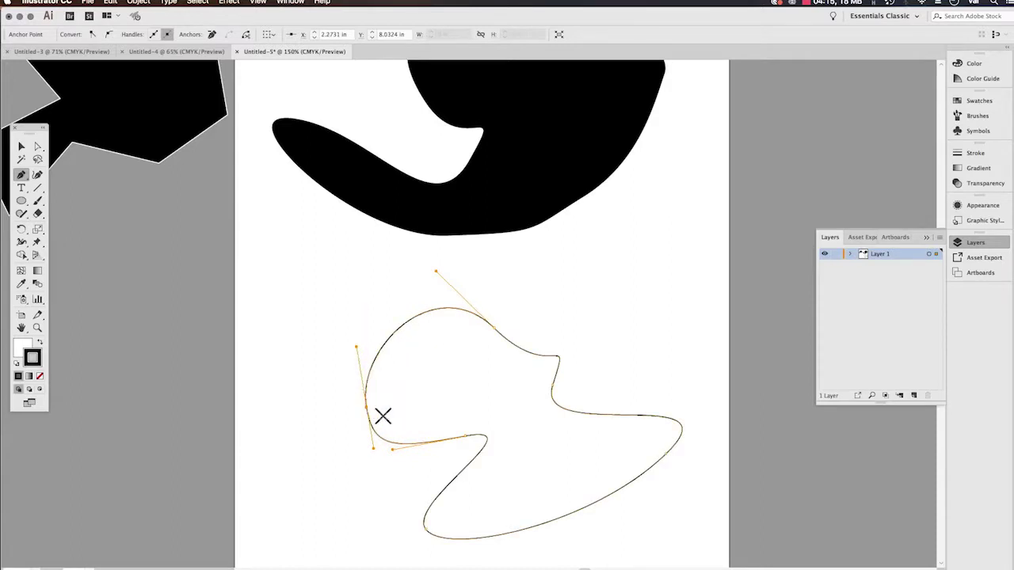
{"action": "left_click", "coordinate": [21, 147]}
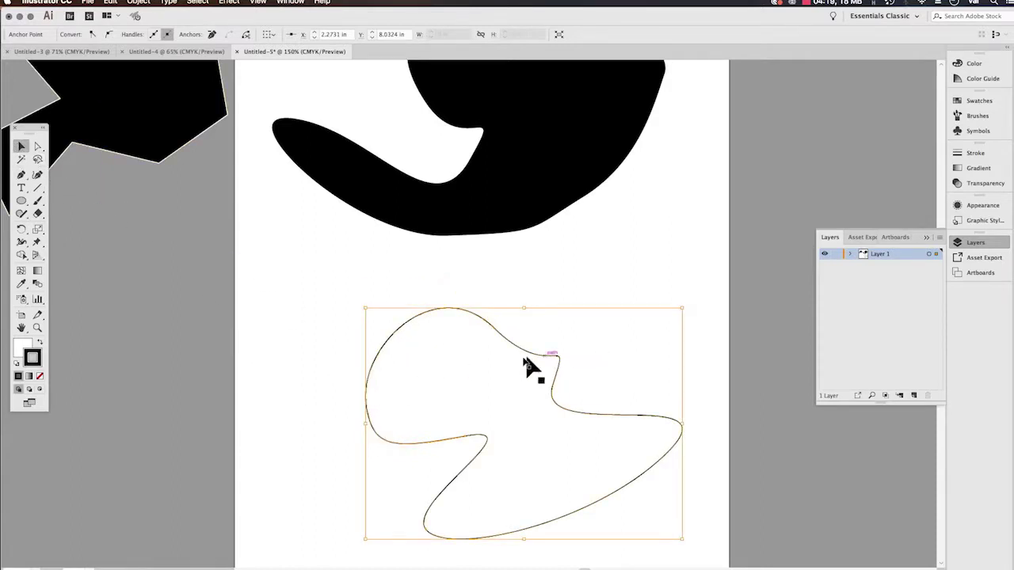
{"action": "left_click_drag", "start_coordinate": [512, 342], "coordinate": [491, 313]}
{"action": "left_click", "coordinate": [320, 361]}
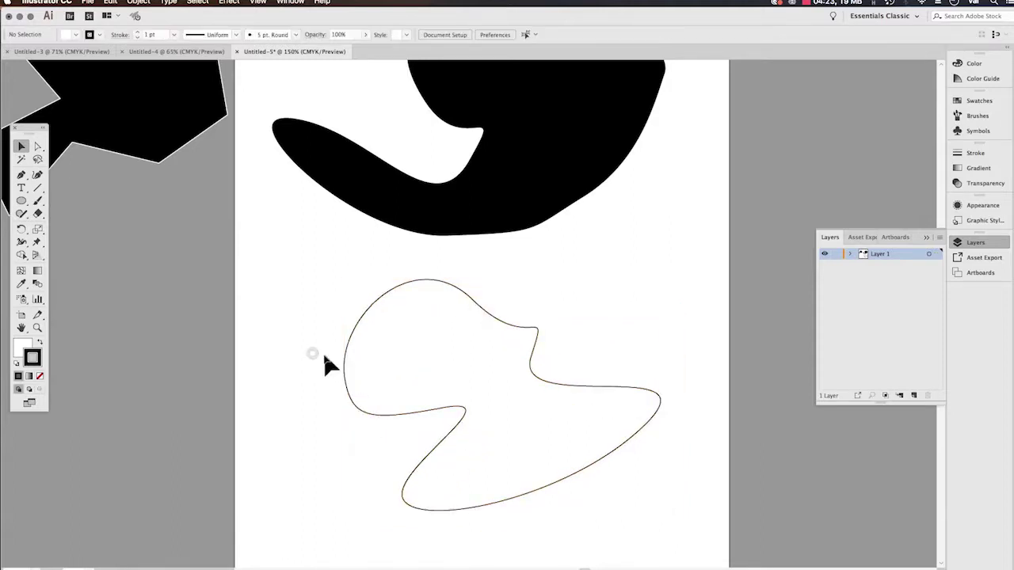
- Reposition the black curved shape and polygon, then select an outline segment with Direct Selection
{"action": "left_click", "coordinate": [359, 321]}
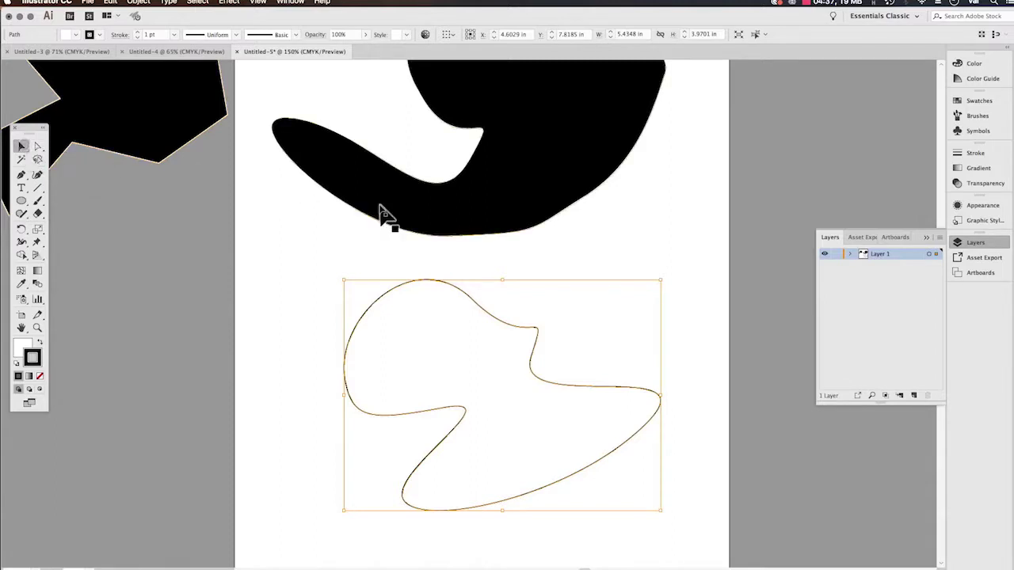
{"action": "left_click", "coordinate": [317, 240]}
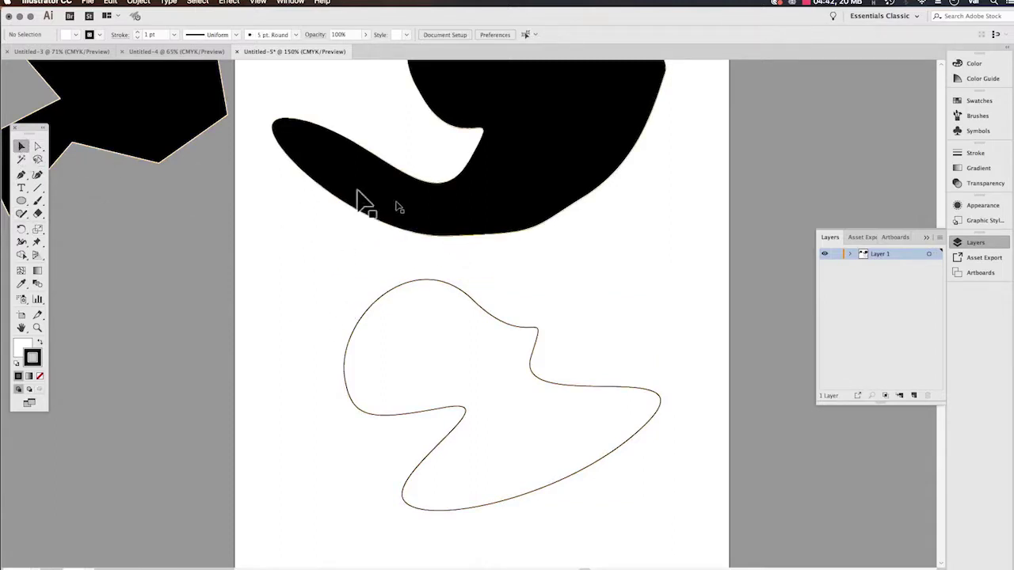
{"action": "left_click_drag", "start_coordinate": [395, 230], "coordinate": [415, 179]}
{"action": "left_click_drag", "start_coordinate": [140, 114], "coordinate": [175, 167]}
{"action": "left_click_drag", "start_coordinate": [386, 305], "coordinate": [436, 304]}
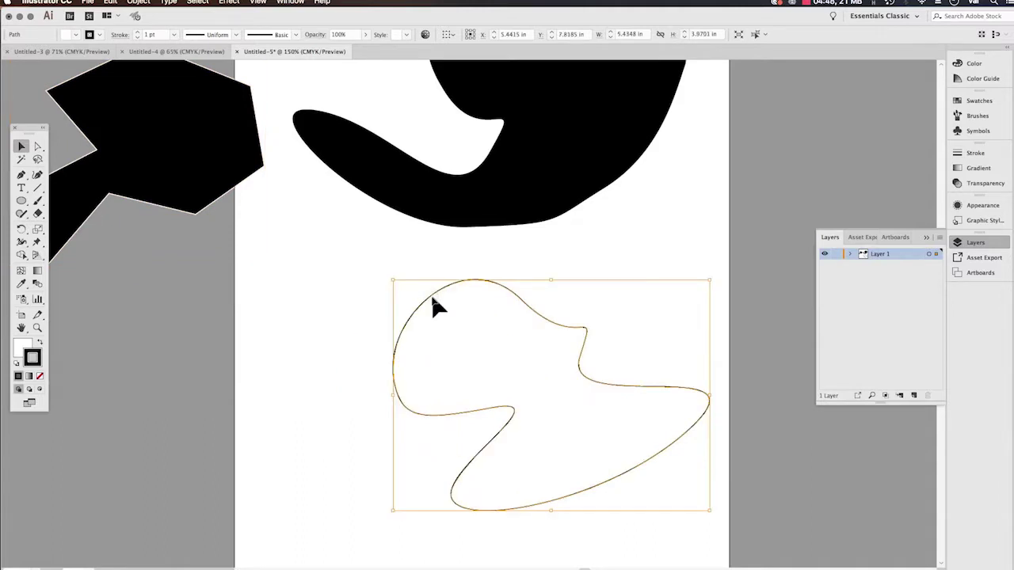
{"action": "left_click", "coordinate": [38, 146]}
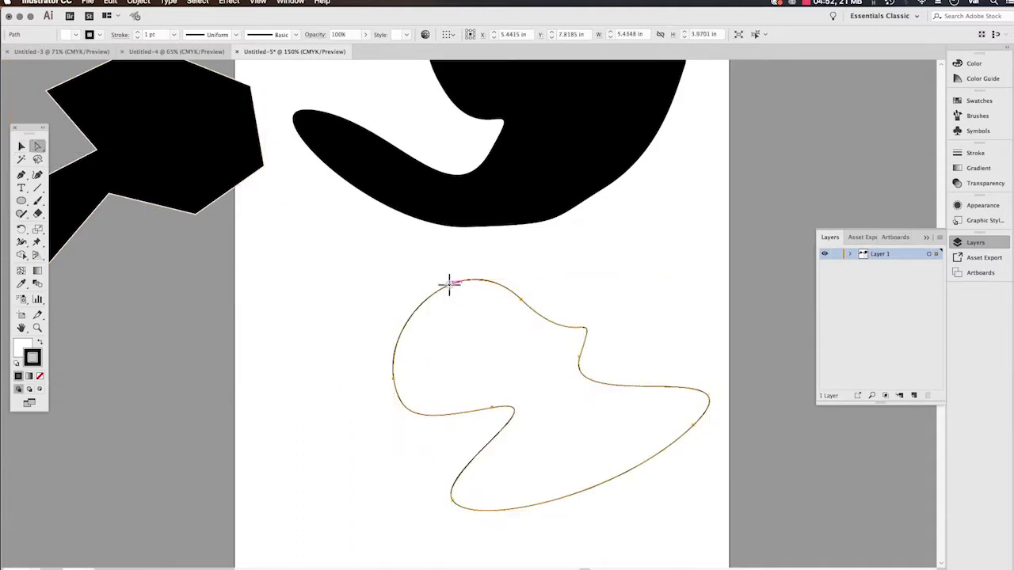
{"action": "left_click", "coordinate": [521, 302]}
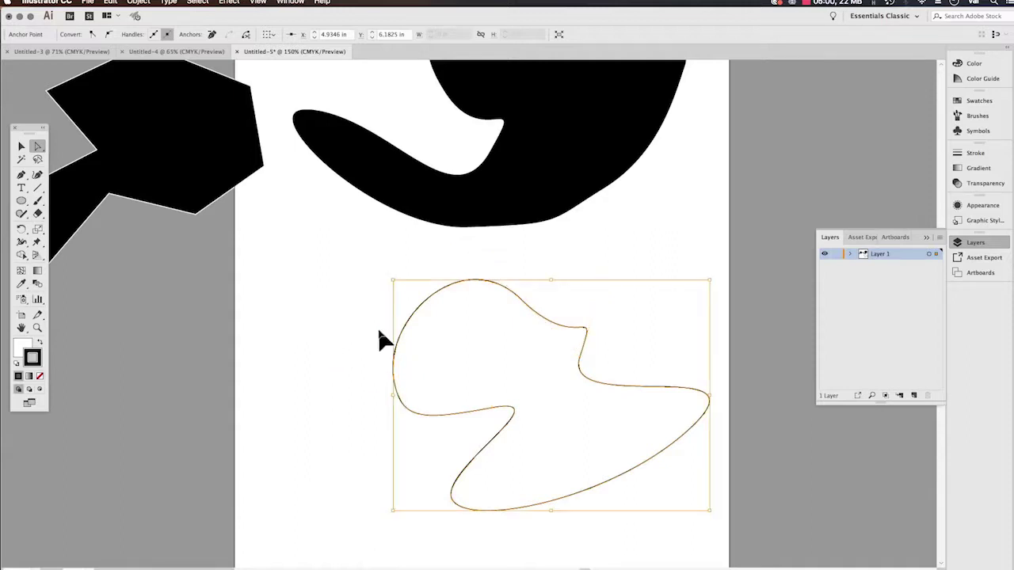
- Zoom in, move the black curved shape lower, and pull its bottom anchor down to reshape the edge
{"action": "key", "text": "super+equal"}
{"action": "key", "text": "super+equal"}
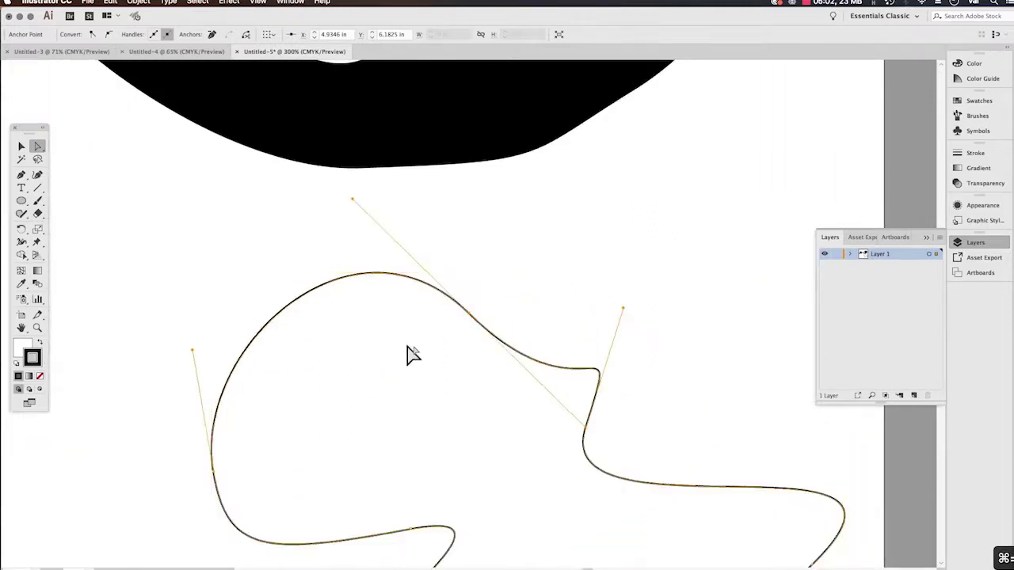
{"action": "left_click_drag", "start_coordinate": [435, 335], "coordinate": [515, 263]}
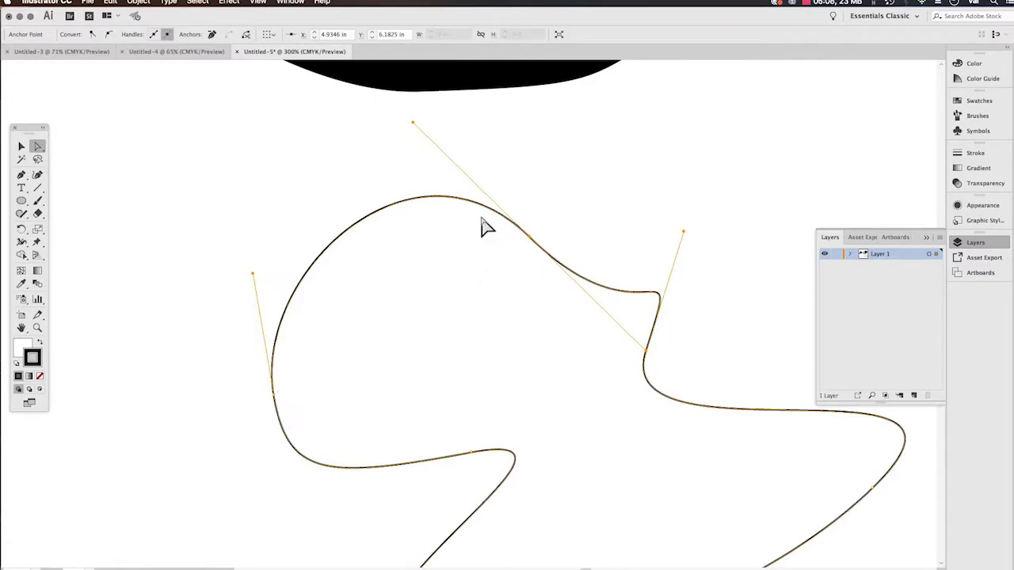
{"action": "left_click", "coordinate": [468, 89]}
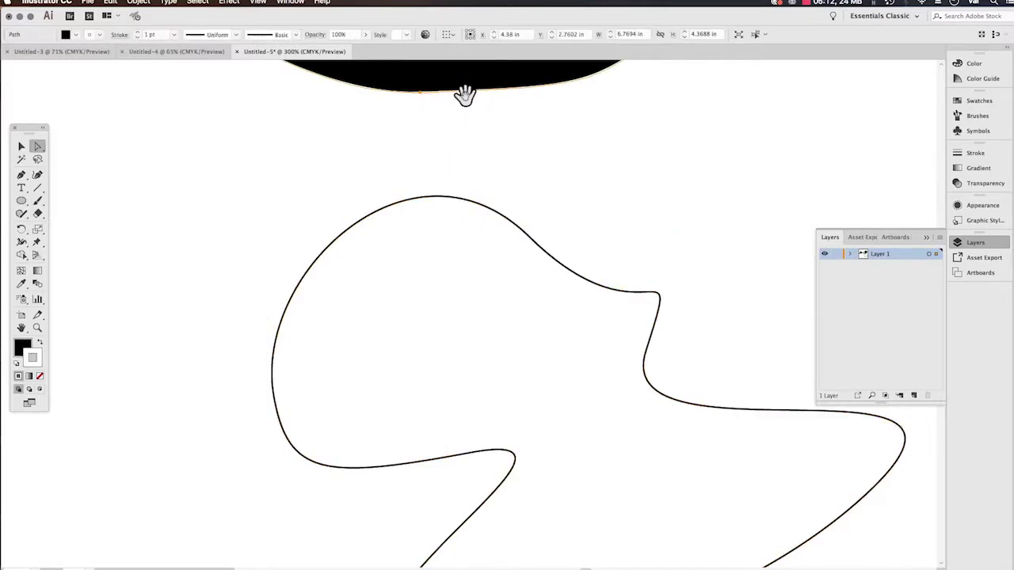
{"action": "left_click_drag", "start_coordinate": [494, 103], "coordinate": [491, 278]}
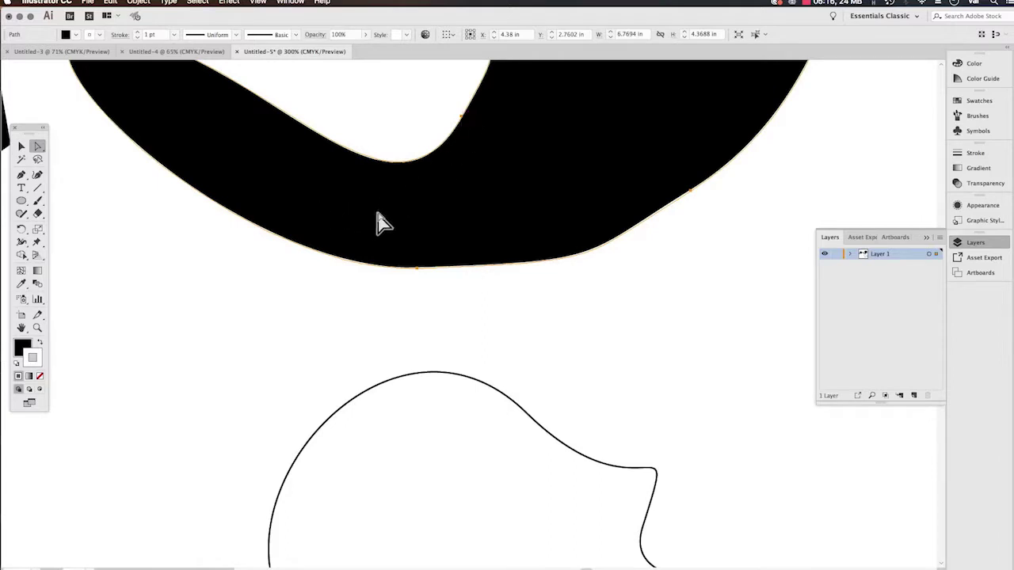
{"action": "left_click_drag", "start_coordinate": [335, 204], "coordinate": [325, 250]}
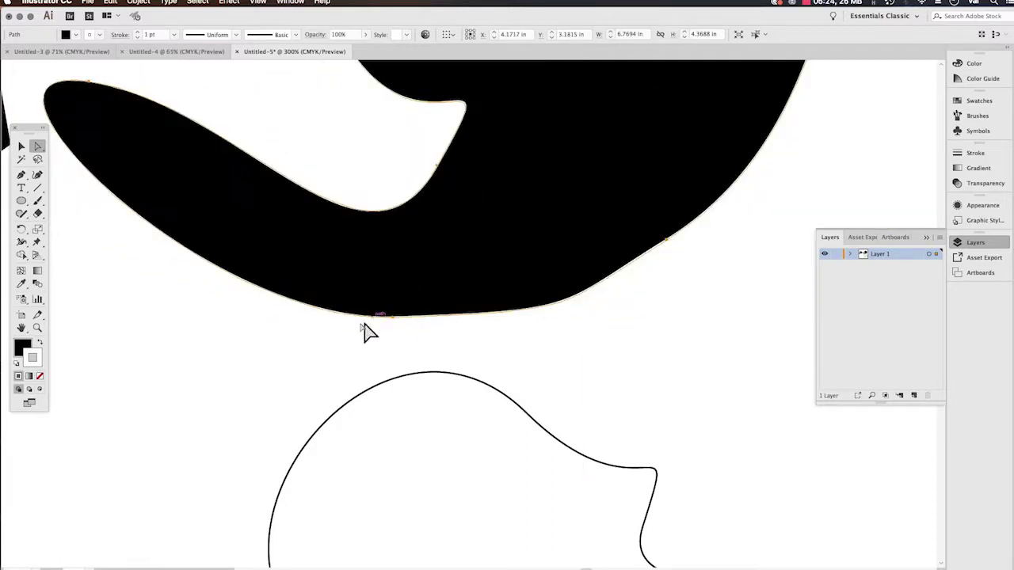
{"action": "left_click", "coordinate": [338, 347]}
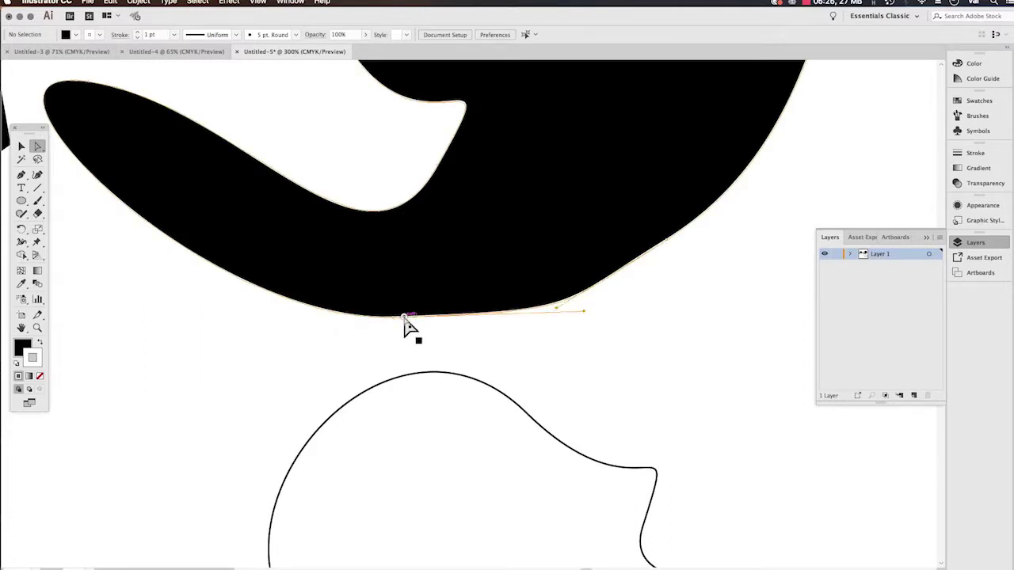
{"action": "left_click", "coordinate": [405, 320]}
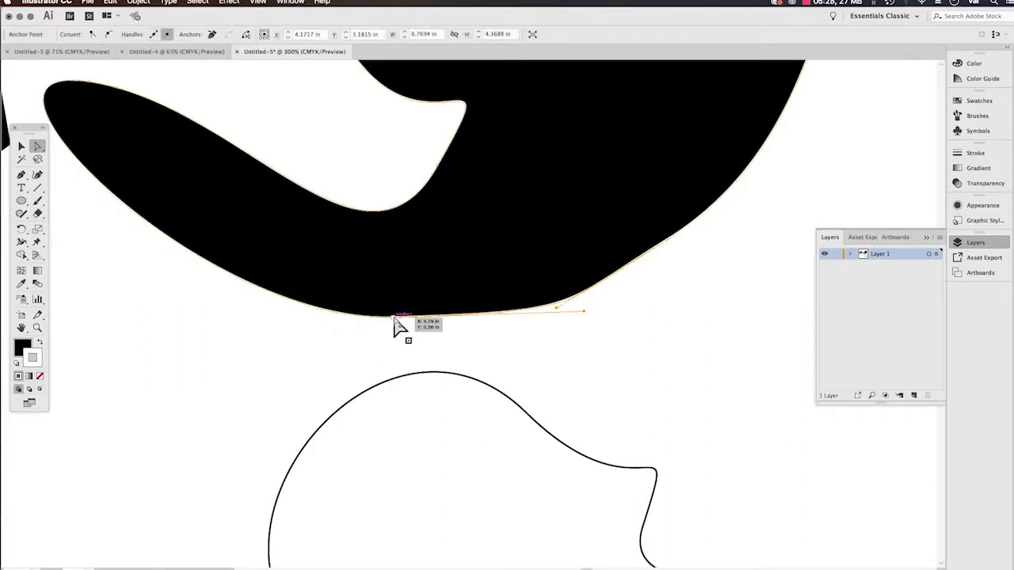
{"action": "mouse_move", "coordinate": [394, 321]}
{"action": "left_mouse_down"}
{"action": "mouse_move", "coordinate": [388, 334]}
{"action": "mouse_move", "coordinate": [400, 285]}
{"action": "mouse_move", "coordinate": [391, 325]}
{"action": "left_mouse_up"}
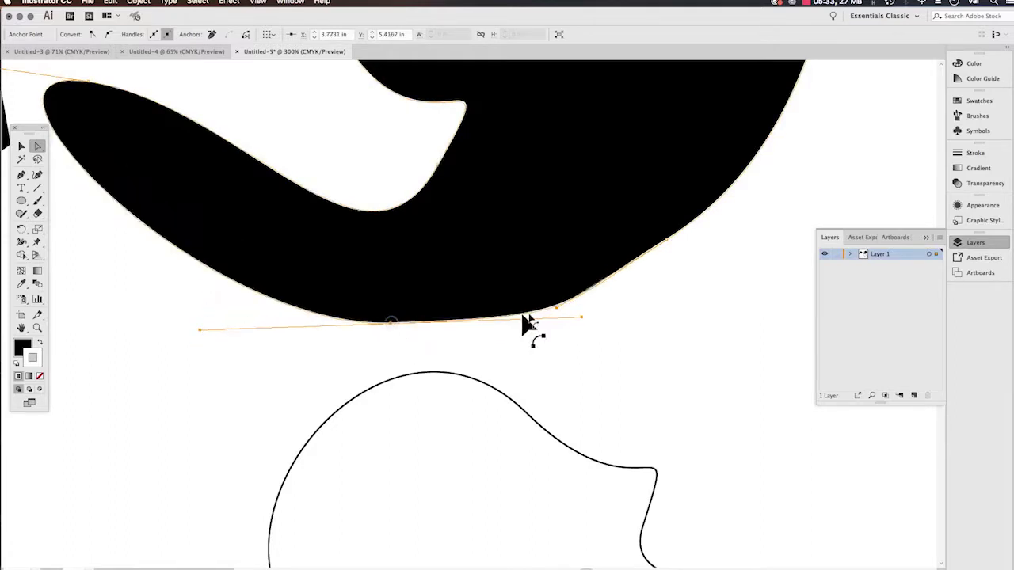
- Refine the outline's top curve and upper-right bend by dragging its anchor handles
{"action": "left_click", "coordinate": [388, 394]}
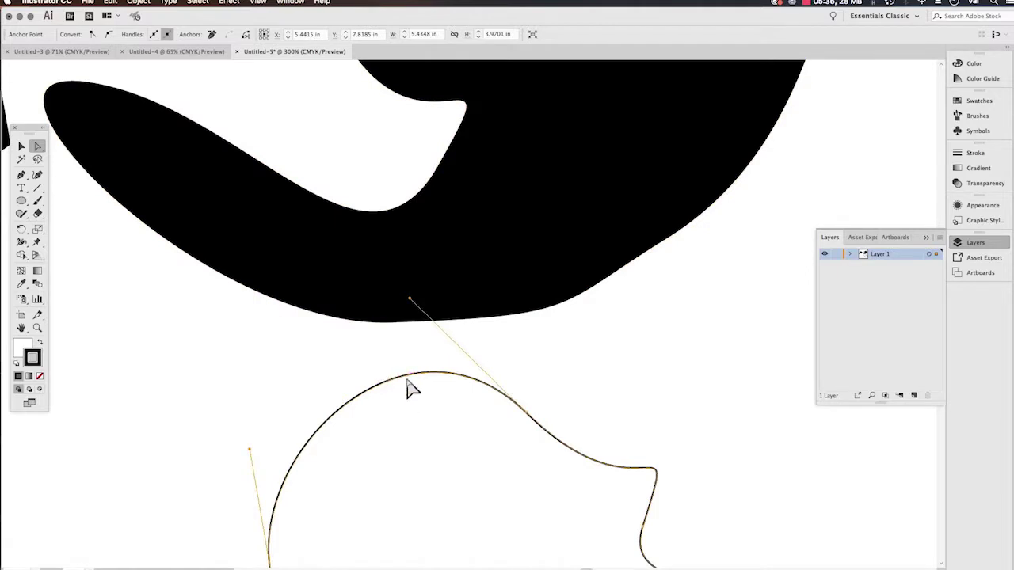
{"action": "scroll", "coordinate": [518, 310], "scroll_direction": "down", "scroll_amount": 3}
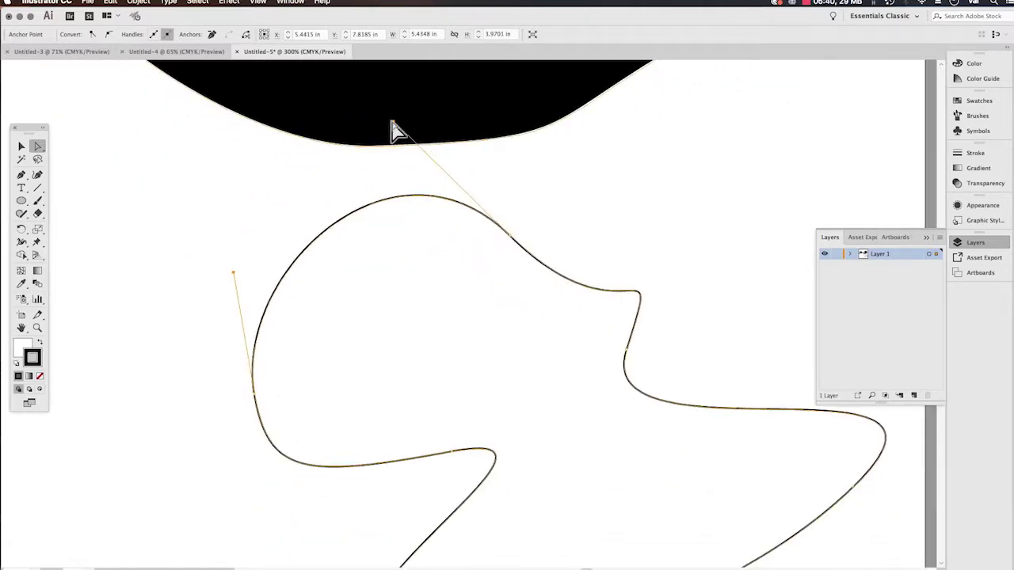
{"action": "left_click_drag", "start_coordinate": [395, 124], "coordinate": [351, 215]}
{"action": "left_click_drag", "start_coordinate": [437, 209], "coordinate": [496, 188]}
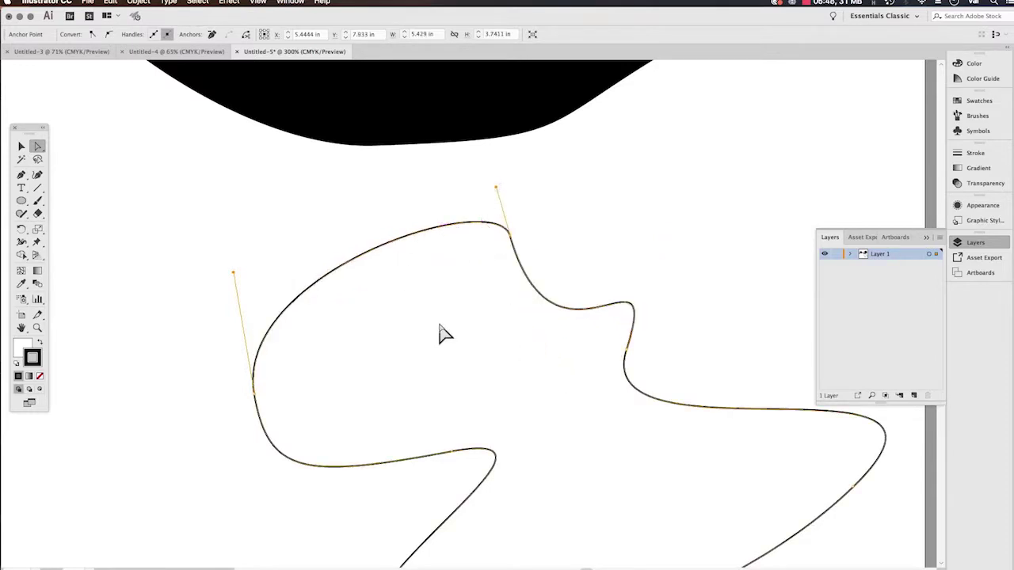
{"action": "left_click_drag", "start_coordinate": [496, 189], "coordinate": [471, 136]}
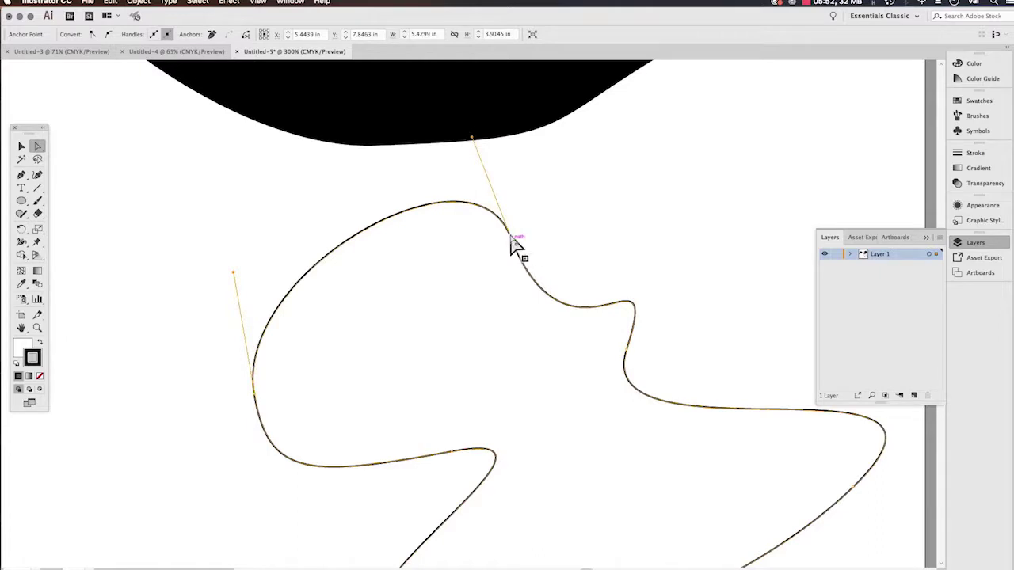
{"action": "left_click", "coordinate": [509, 235]}
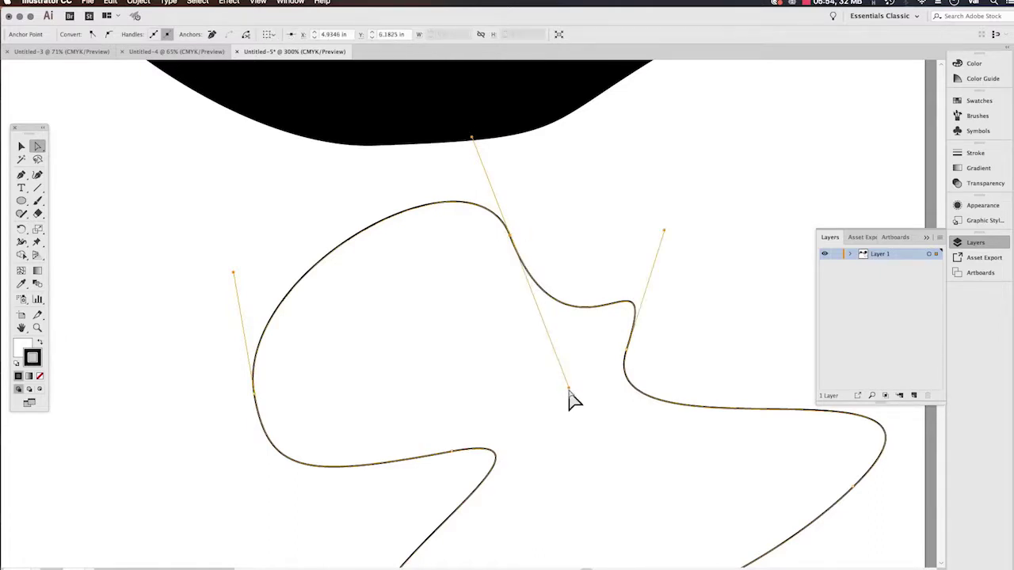
{"action": "left_click_drag", "start_coordinate": [568, 388], "coordinate": [511, 237]}
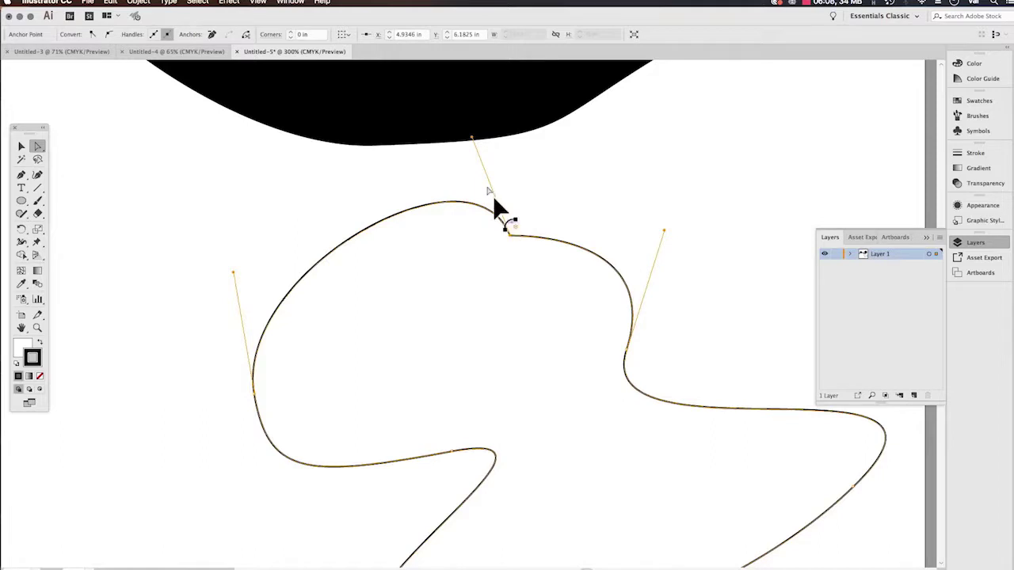
- Move the outline path, then adjust its right-side and lower-left anchors to rework the bottom curve
{"action": "left_click", "coordinate": [21, 147]}
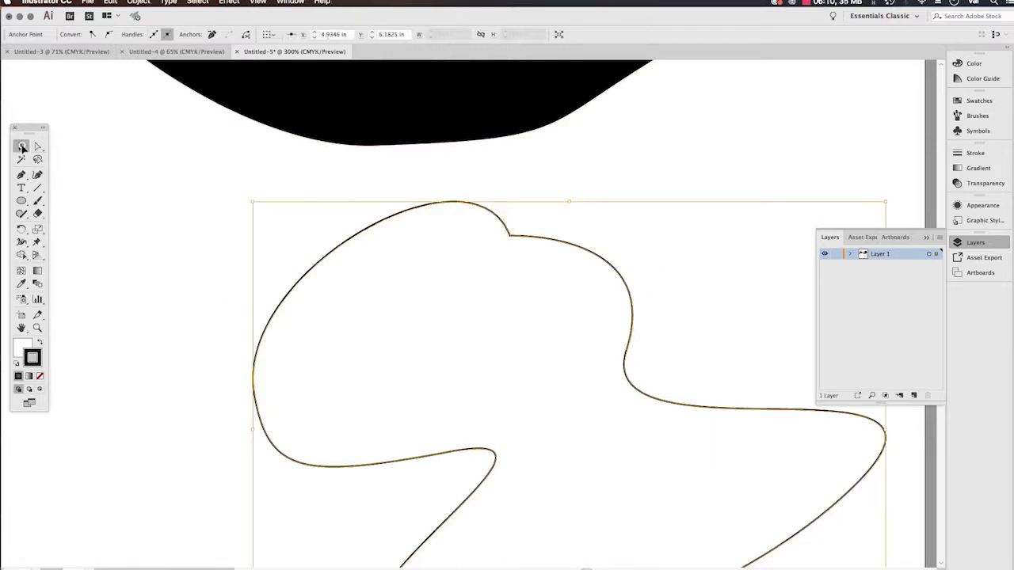
{"action": "left_click_drag", "start_coordinate": [421, 209], "coordinate": [399, 184]}
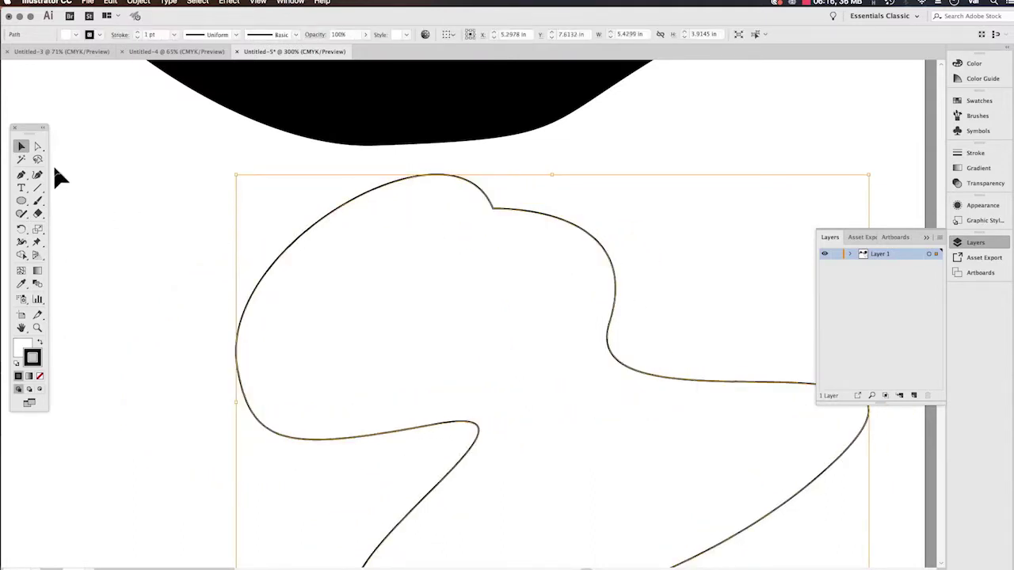
{"action": "left_click", "coordinate": [38, 147]}
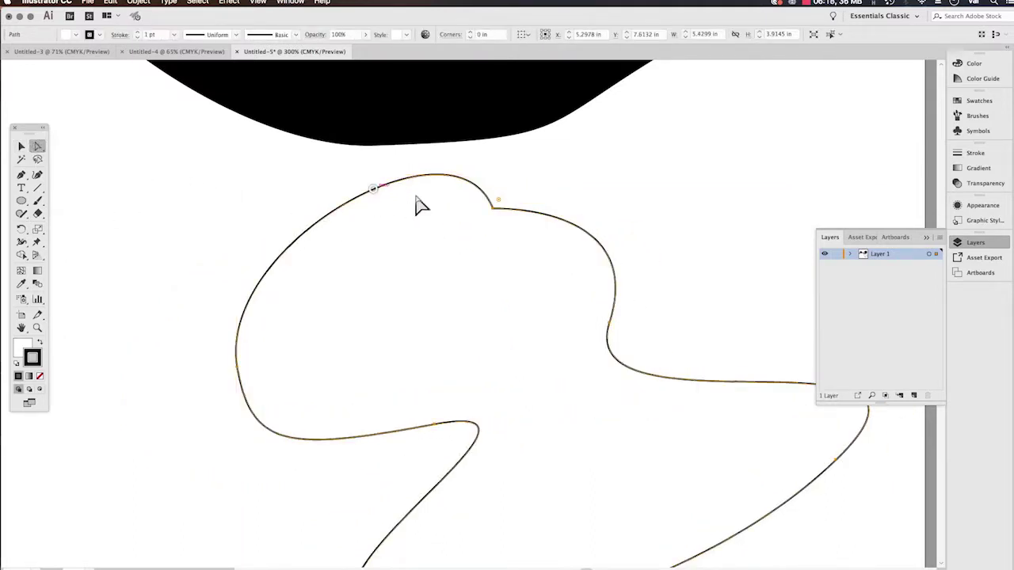
{"action": "left_click_drag", "start_coordinate": [497, 215], "coordinate": [502, 226]}
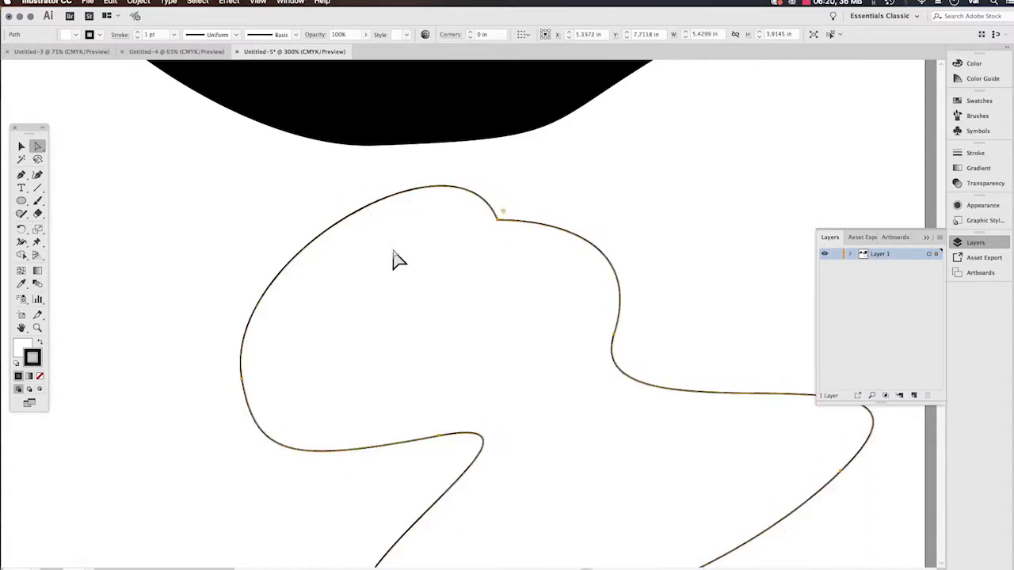
{"action": "left_click", "coordinate": [501, 225]}
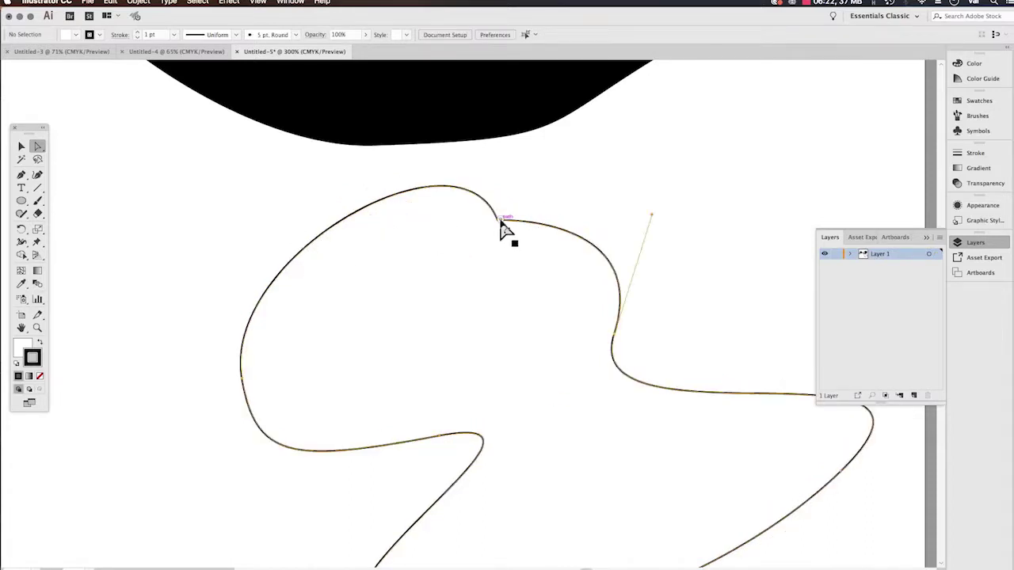
{"action": "left_click", "coordinate": [617, 336]}
{"action": "left_click_drag", "start_coordinate": [616, 335], "coordinate": [629, 312]}
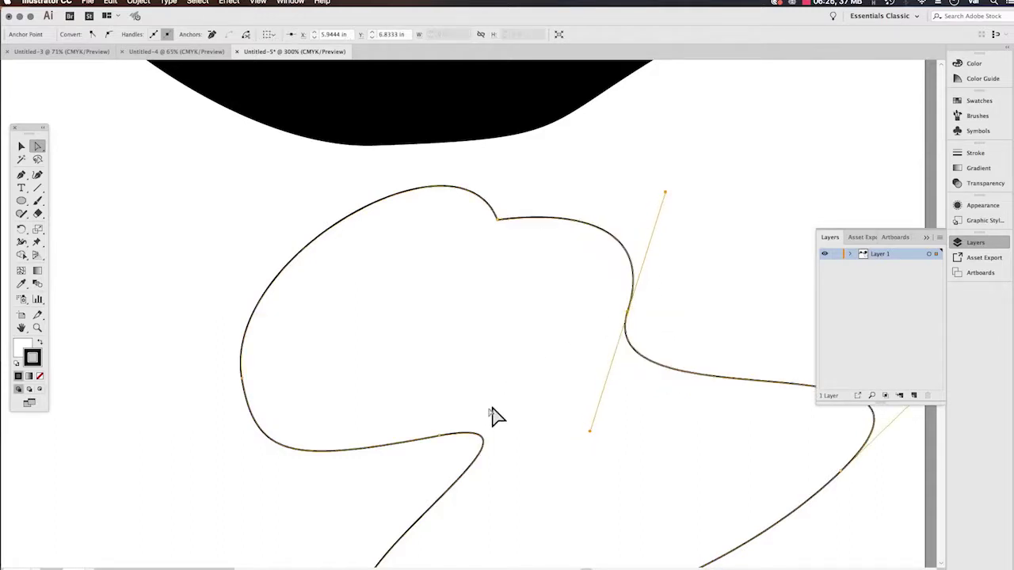
{"action": "left_click_drag", "start_coordinate": [443, 436], "coordinate": [455, 414]}
{"action": "scroll", "coordinate": [233, 265], "scroll_direction": "left", "scroll_amount": 6}
{"action": "scroll", "coordinate": [233, 264], "scroll_direction": "up", "scroll_amount": 3}
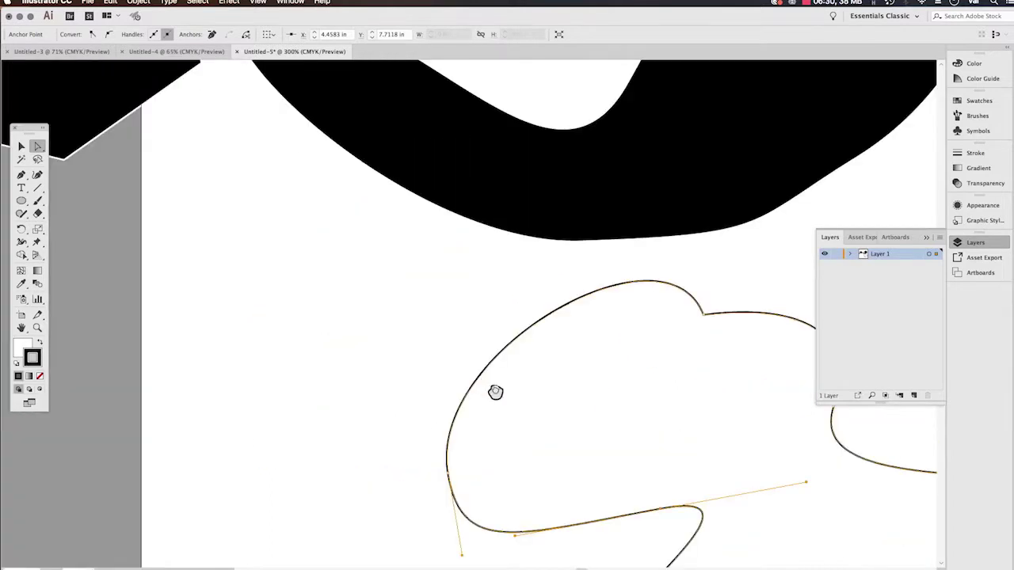
- Pan to the black polygon and tear off the Pen tools into a floating panel
{"action": "left_click_drag", "start_coordinate": [307, 202], "coordinate": [559, 396]}
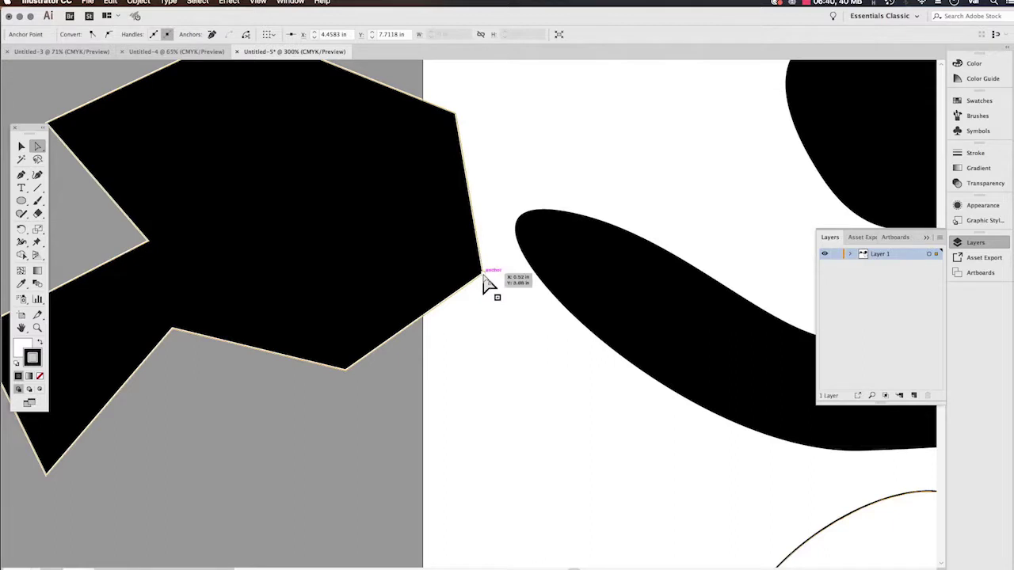
{"action": "left_click", "coordinate": [21, 175]}
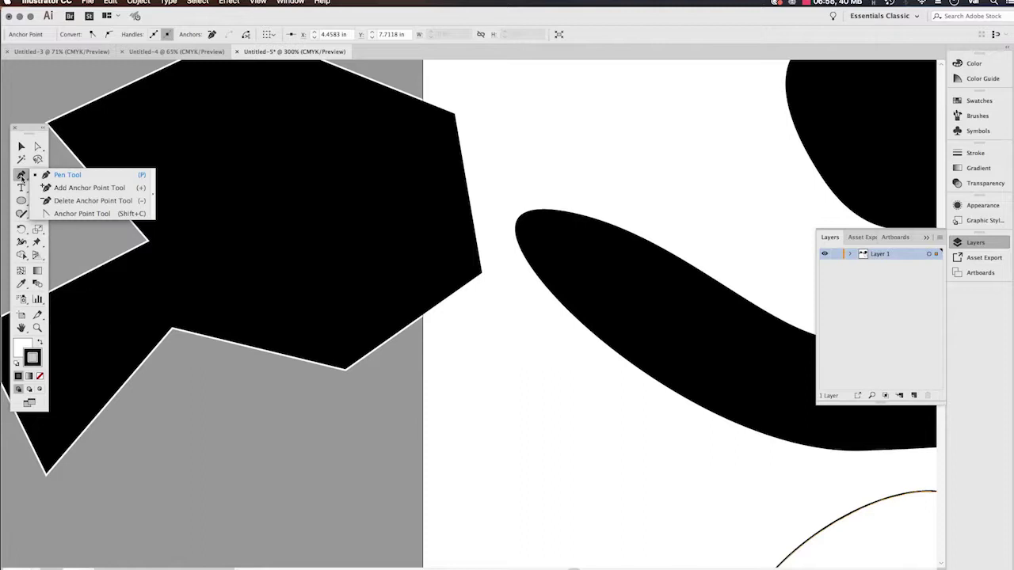
{"action": "left_click", "coordinate": [18, 176]}
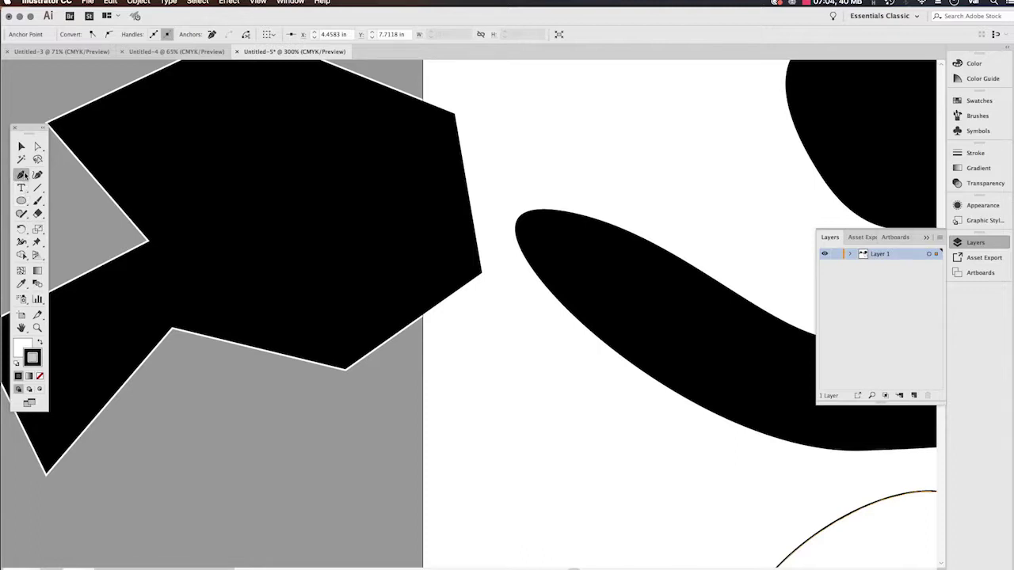
{"action": "left_click", "coordinate": [24, 179]}
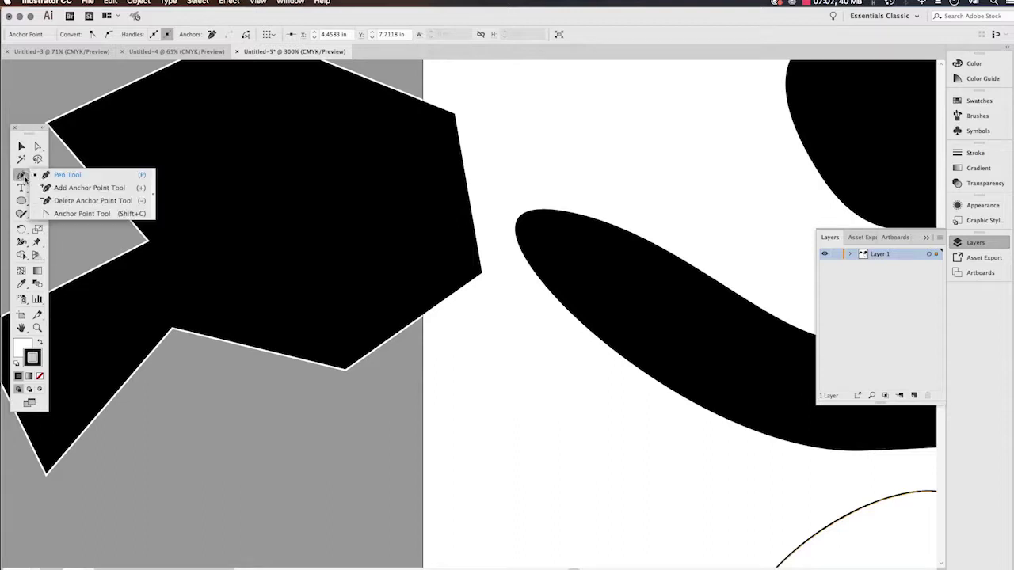
{"action": "left_click", "coordinate": [154, 207]}
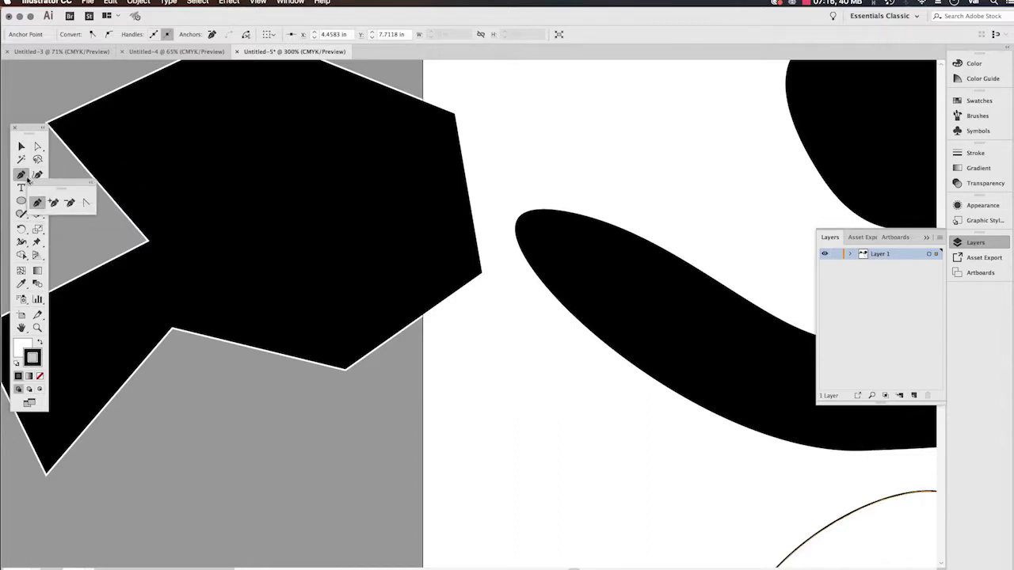
{"action": "left_click_drag", "start_coordinate": [44, 184], "coordinate": [66, 82]}
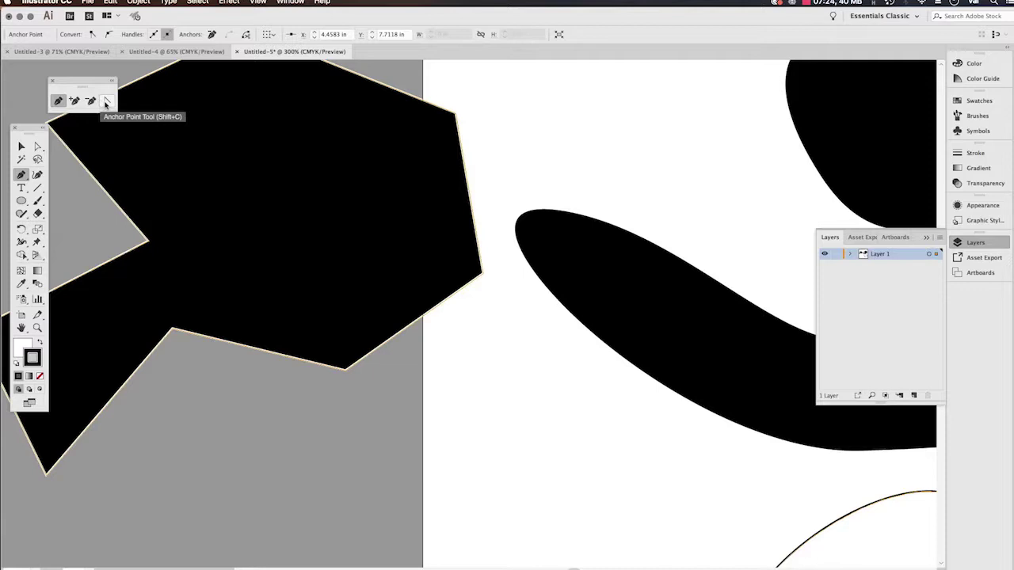
- With the Anchor Point tool, convert the polygon's right vertex into a smooth rounded curve
{"action": "left_click", "coordinate": [107, 101]}
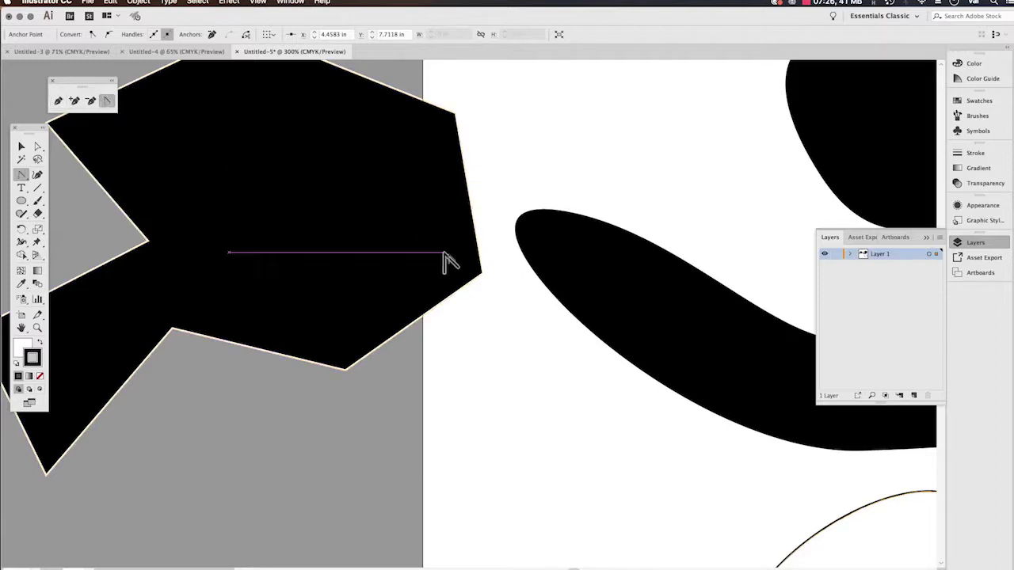
{"action": "left_click_drag", "start_coordinate": [481, 274], "coordinate": [470, 325]}
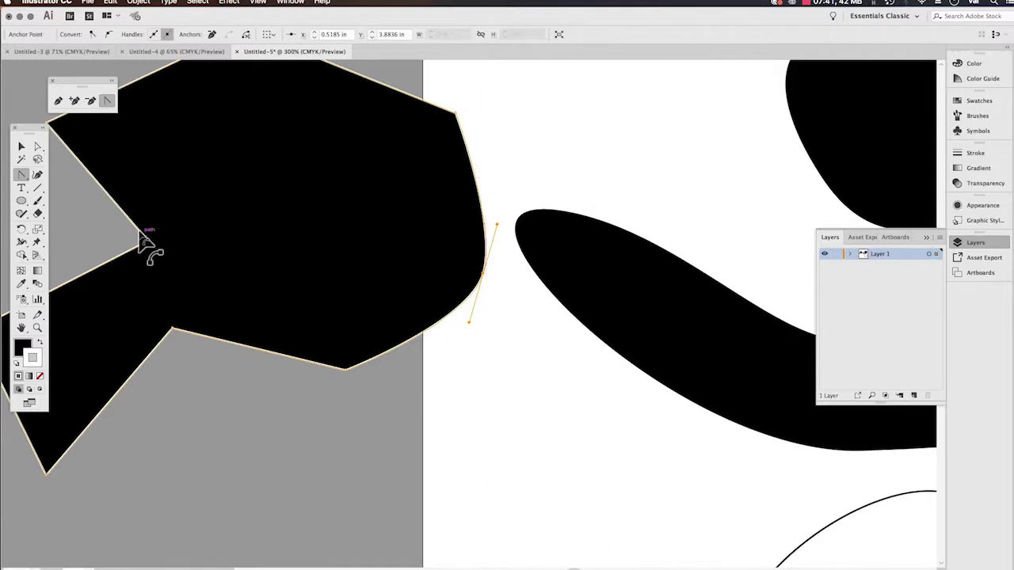
{"action": "left_click", "coordinate": [484, 273]}
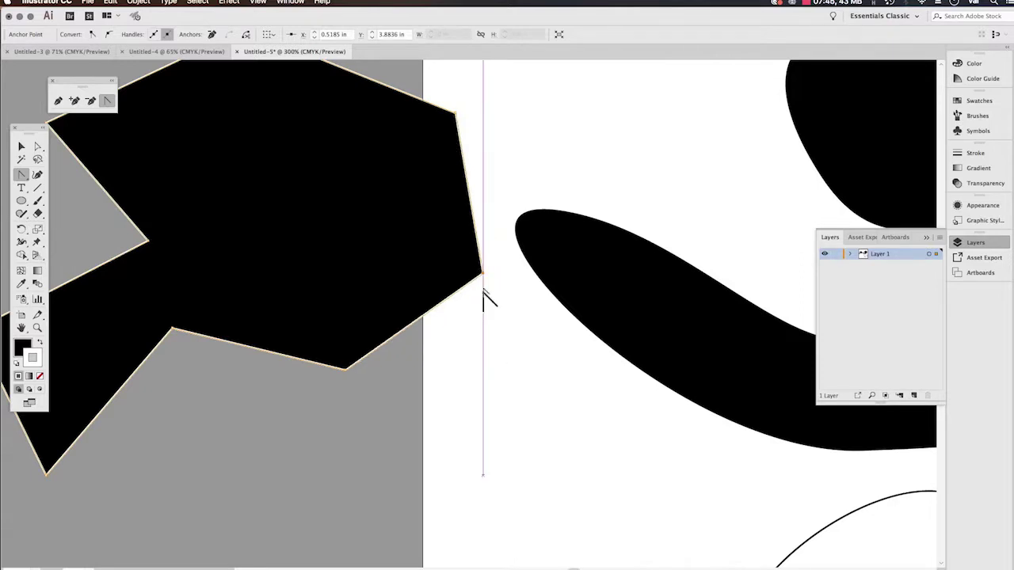
{"action": "left_click_drag", "start_coordinate": [484, 274], "coordinate": [489, 322]}
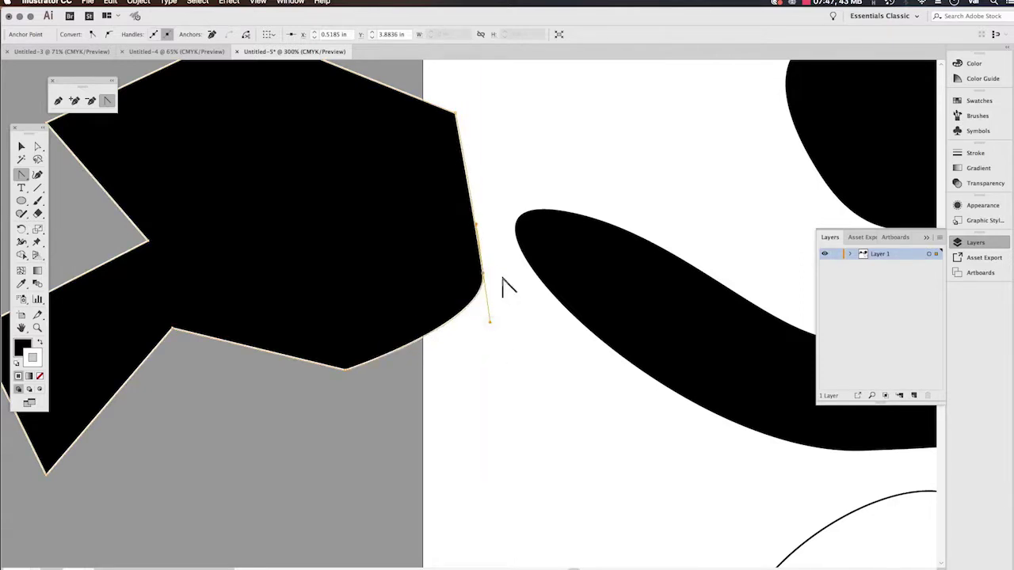
- Convert the curved shape's upper-left anchor and drag new handles to give it a fuller, rounded tip
{"action": "left_click", "coordinate": [521, 228]}
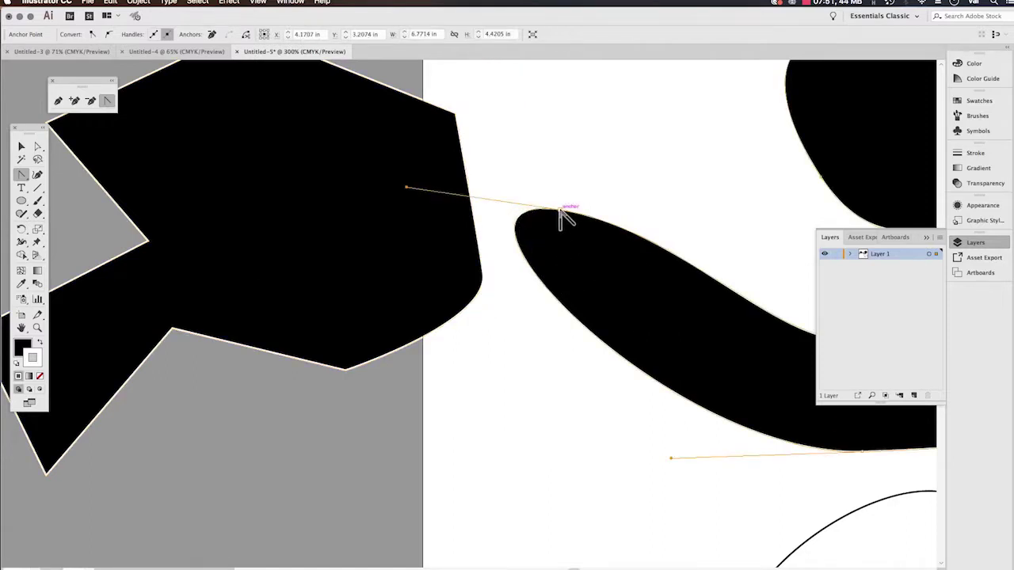
{"action": "left_click", "coordinate": [560, 212]}
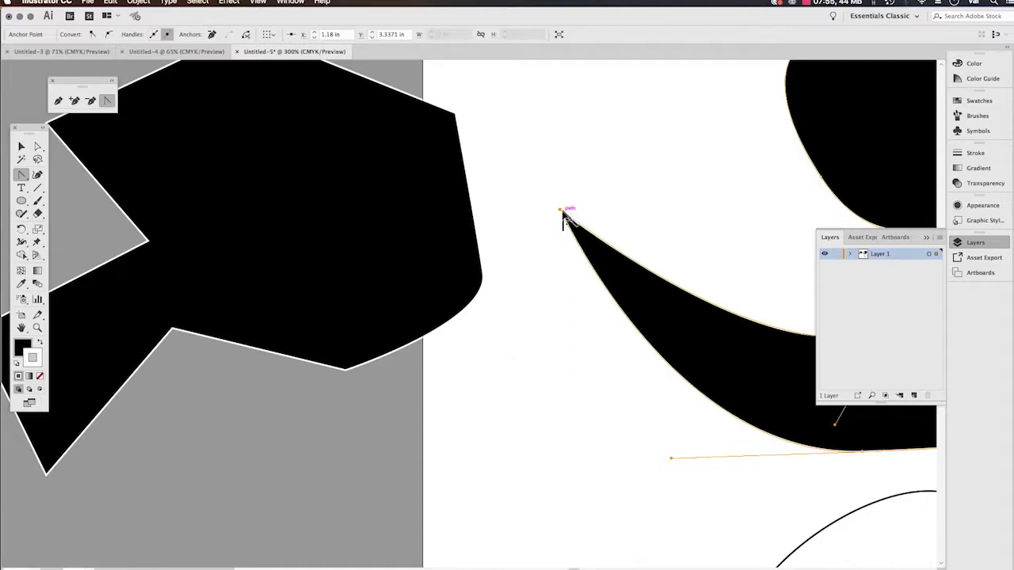
{"action": "key", "text": "super+z"}
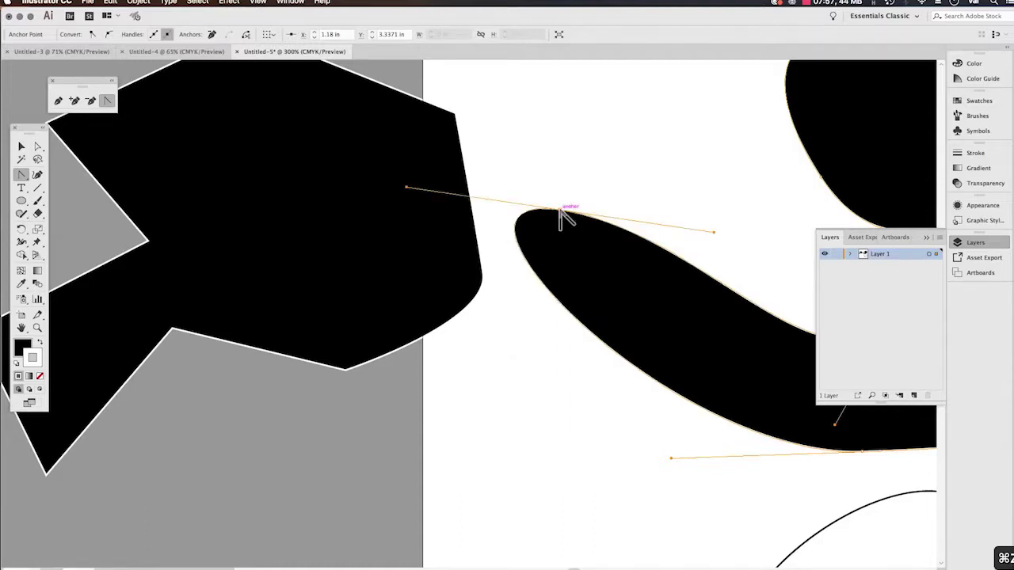
{"action": "left_click", "coordinate": [561, 211]}
{"action": "left_click_drag", "start_coordinate": [560, 209], "coordinate": [620, 156]}
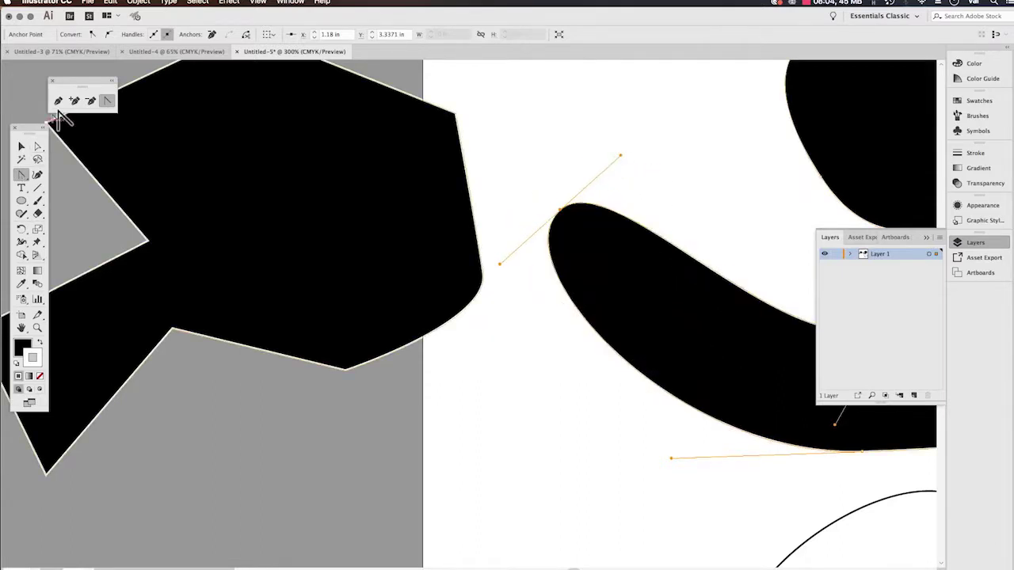
{"action": "left_click", "coordinate": [22, 145]}
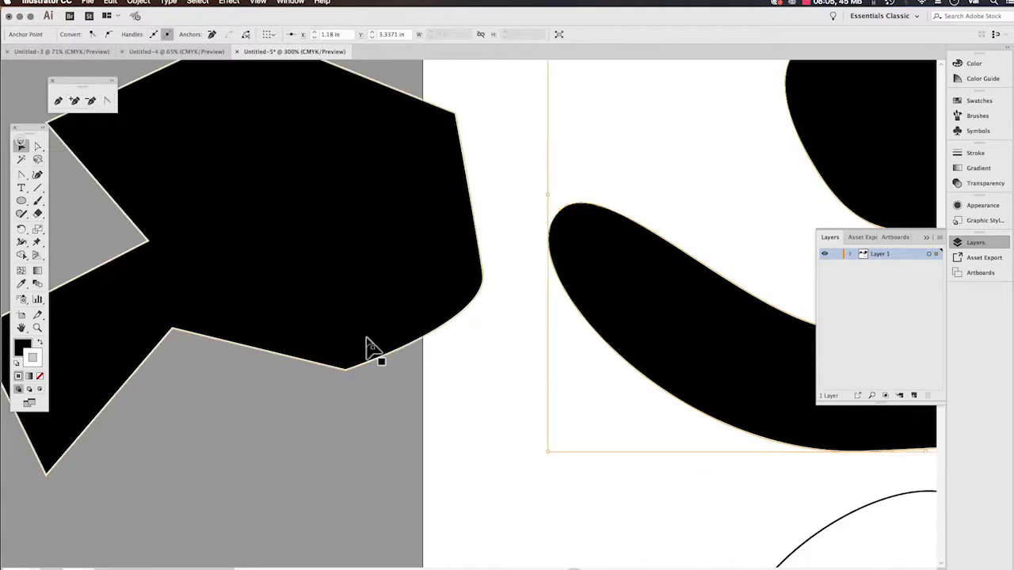
- Deselect everything and zoom out twice to see the whole artboard
{"action": "left_click", "coordinate": [446, 390]}
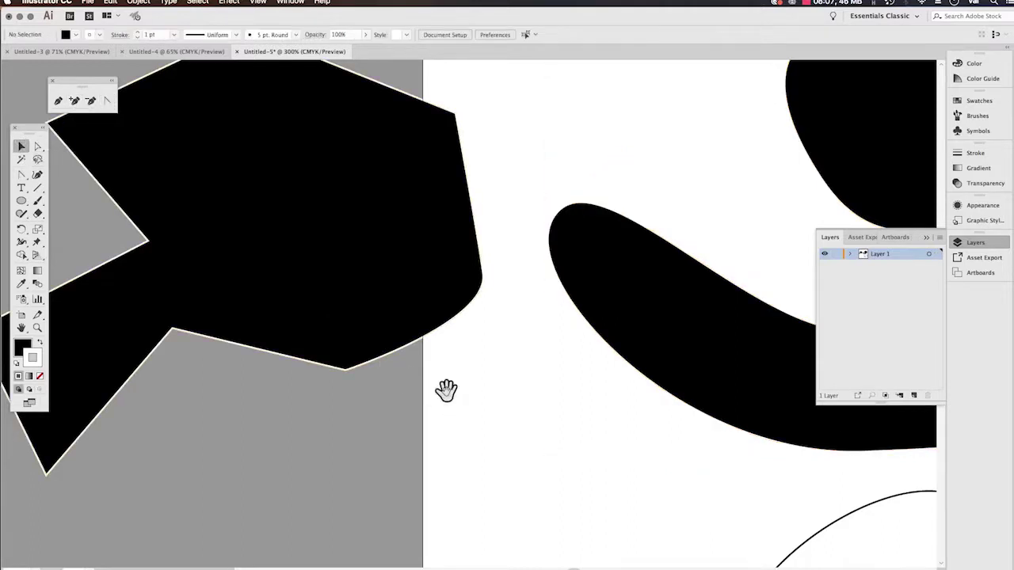
{"action": "key", "text": "minus"}
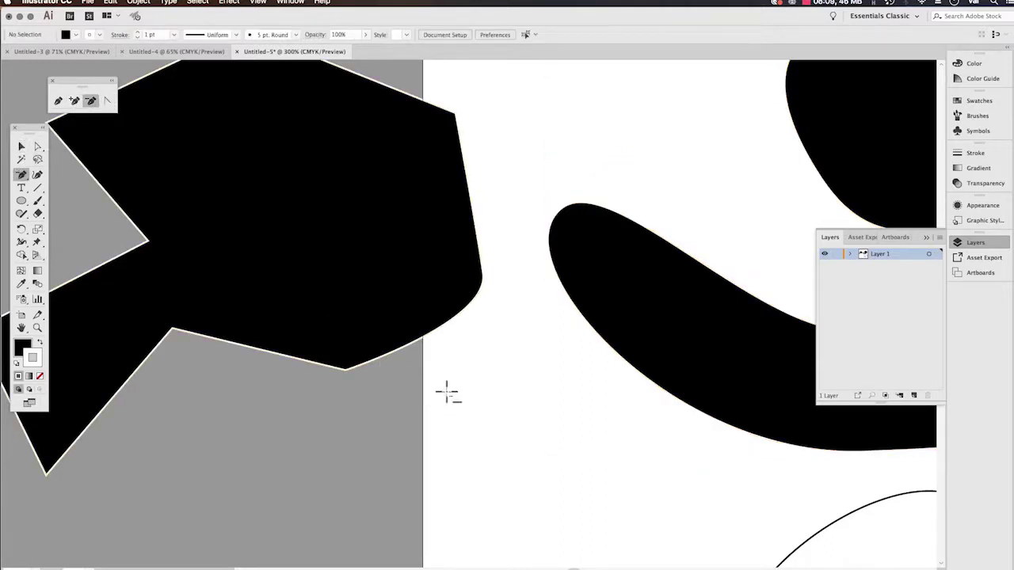
{"action": "key", "text": "super+minus"}
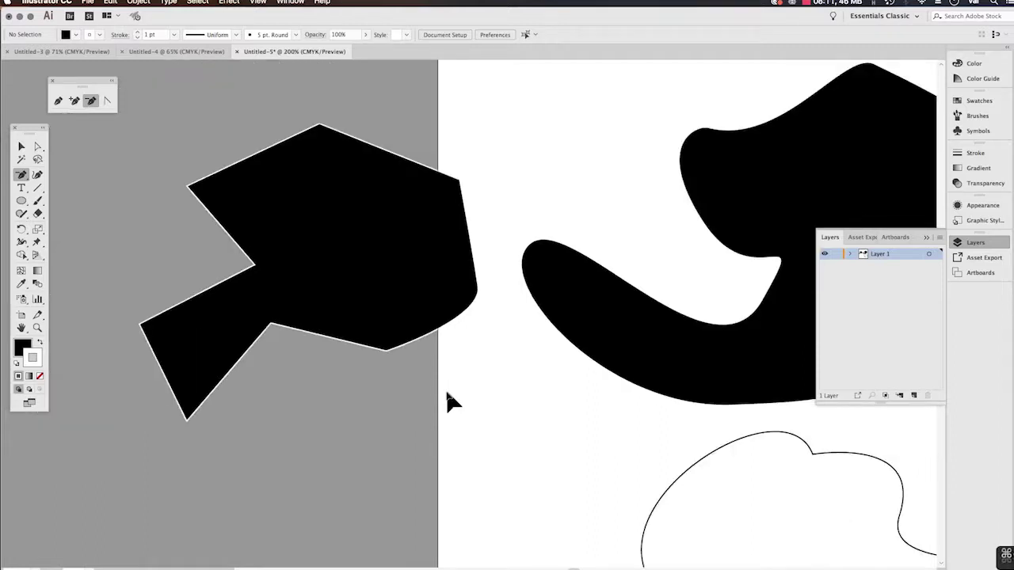
{"action": "key", "text": "super+minus"}
{"action": "key", "text": "super+minus"}
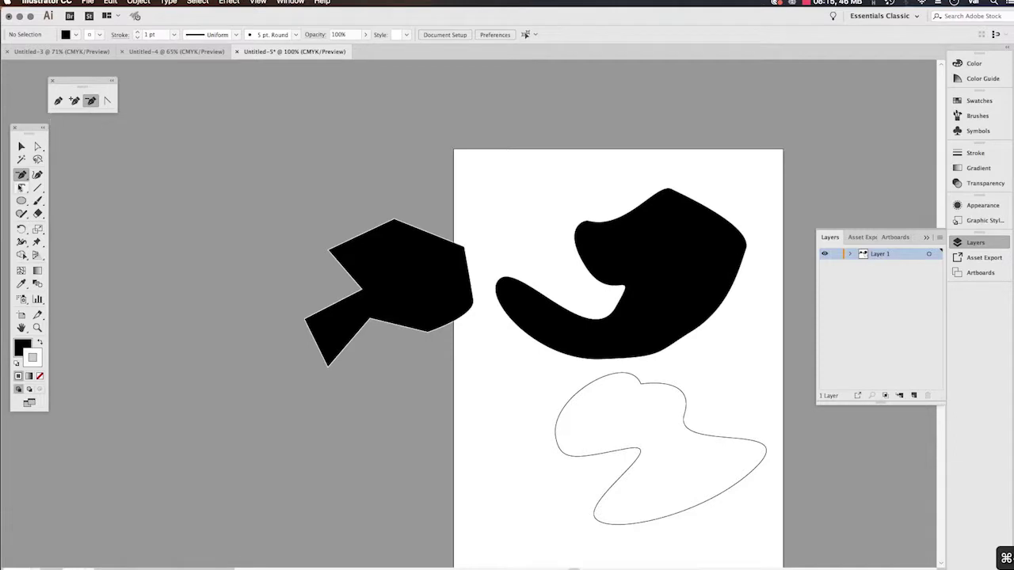
- Draw a small five-point closed black shape near the artboard's top-left and nudge it up-left
{"action": "left_click", "coordinate": [20, 176]}
{"action": "left_click", "coordinate": [57, 102]}
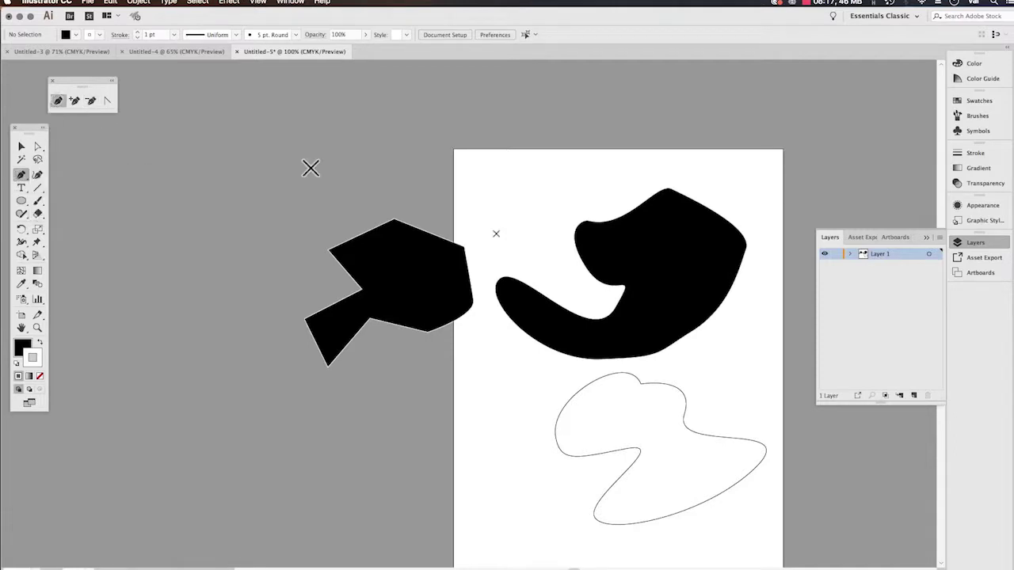
{"action": "left_click", "coordinate": [502, 213]}
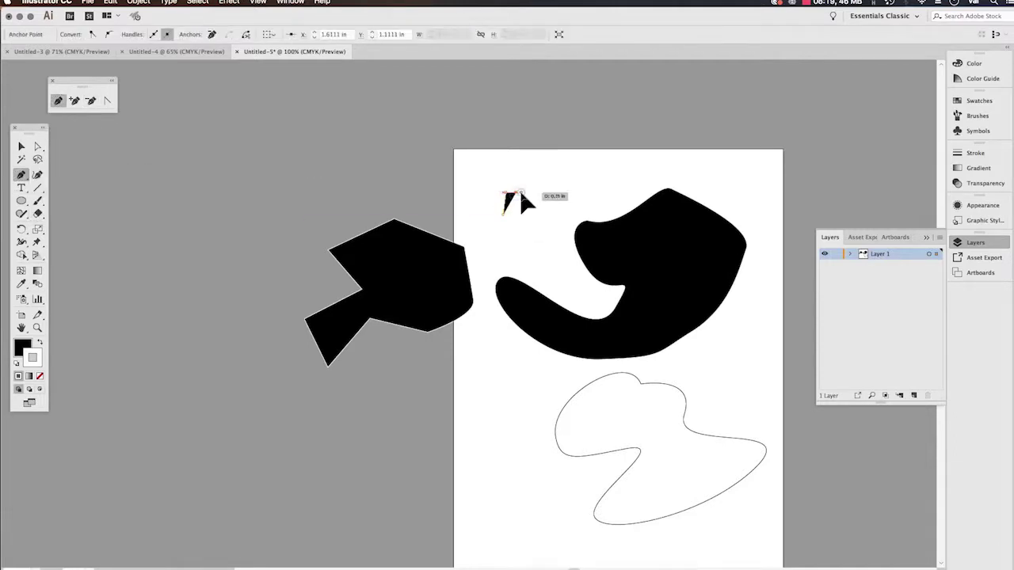
{"action": "left_click", "coordinate": [528, 197]}
{"action": "left_click", "coordinate": [533, 204]}
{"action": "left_click", "coordinate": [535, 218]}
{"action": "left_click", "coordinate": [504, 218]}
{"action": "left_click", "coordinate": [504, 218]}
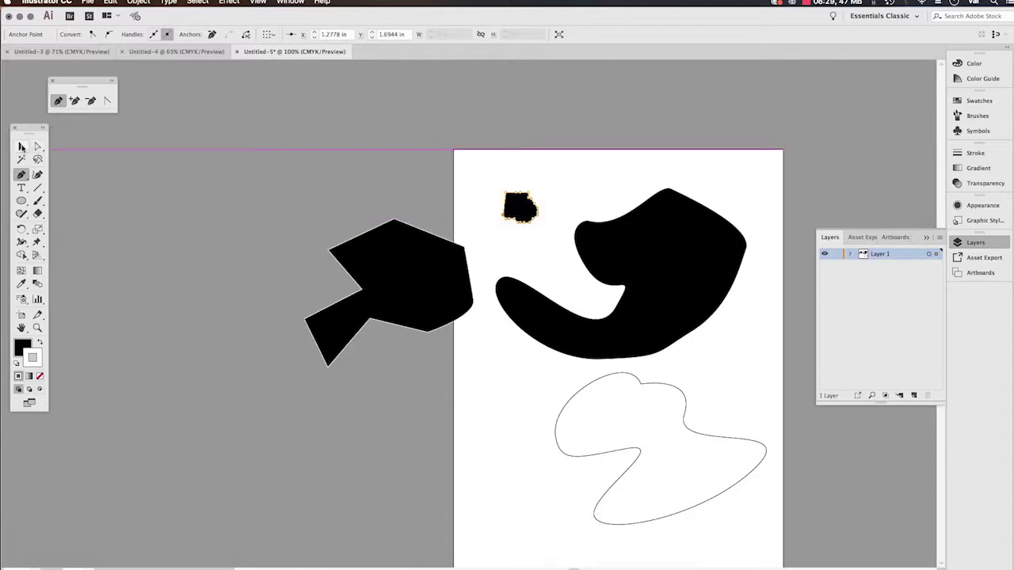
{"action": "left_click", "coordinate": [21, 147]}
{"action": "left_click_drag", "start_coordinate": [516, 205], "coordinate": [497, 193]}
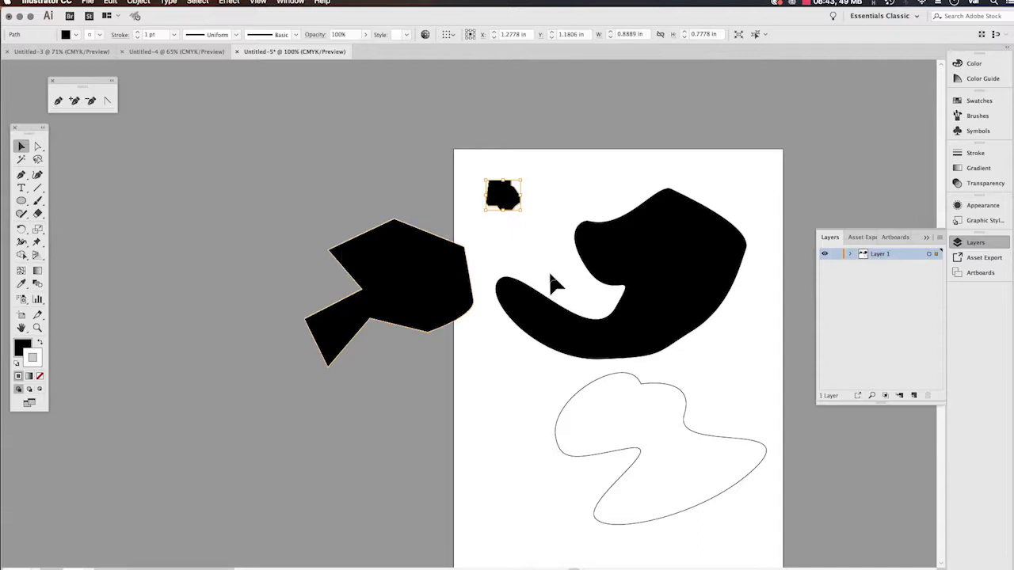
- Enlarge the small polygon, move it toward the top-left, and raise its top edge into a peak
{"action": "left_click_drag", "start_coordinate": [525, 216], "coordinate": [585, 283]}
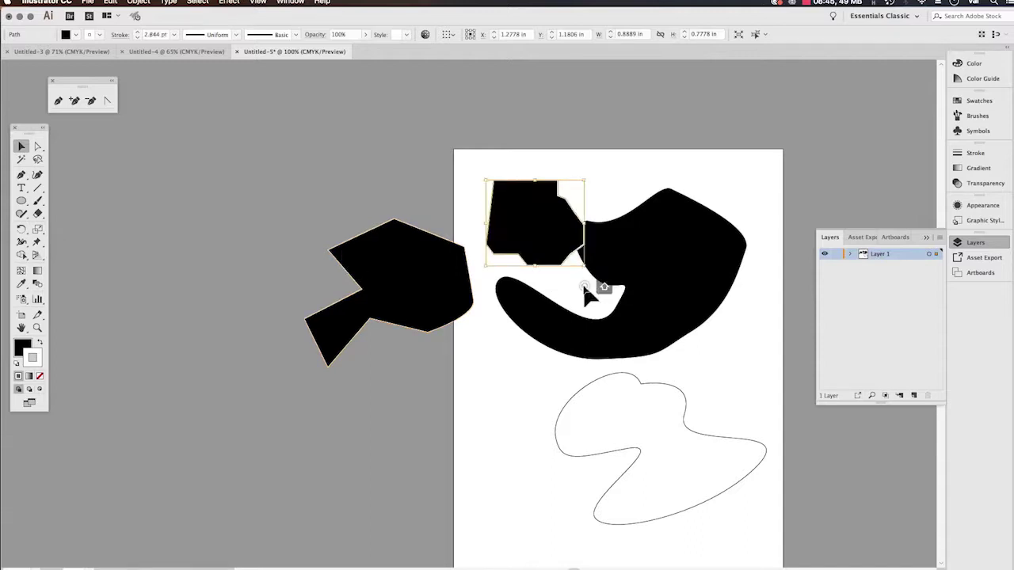
{"action": "left_click_drag", "start_coordinate": [539, 233], "coordinate": [516, 217]}
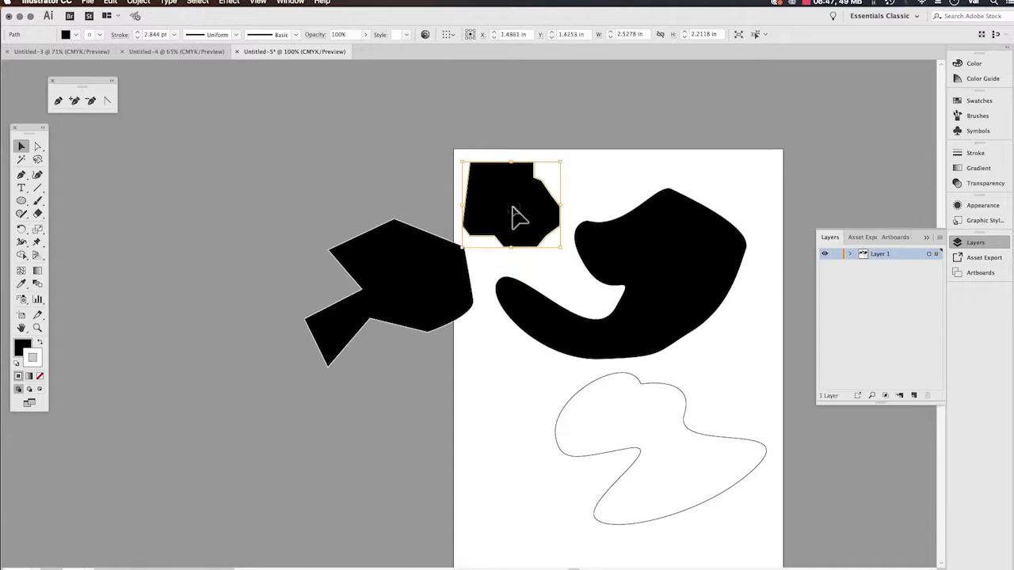
{"action": "key", "text": "super+equal"}
{"action": "key", "text": "super+equal"}
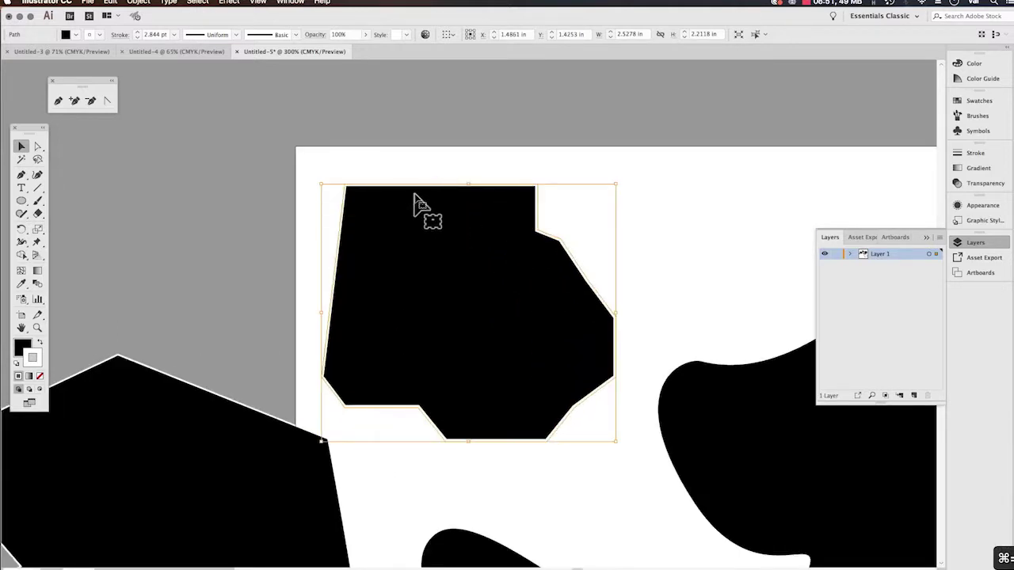
{"action": "left_click", "coordinate": [277, 242]}
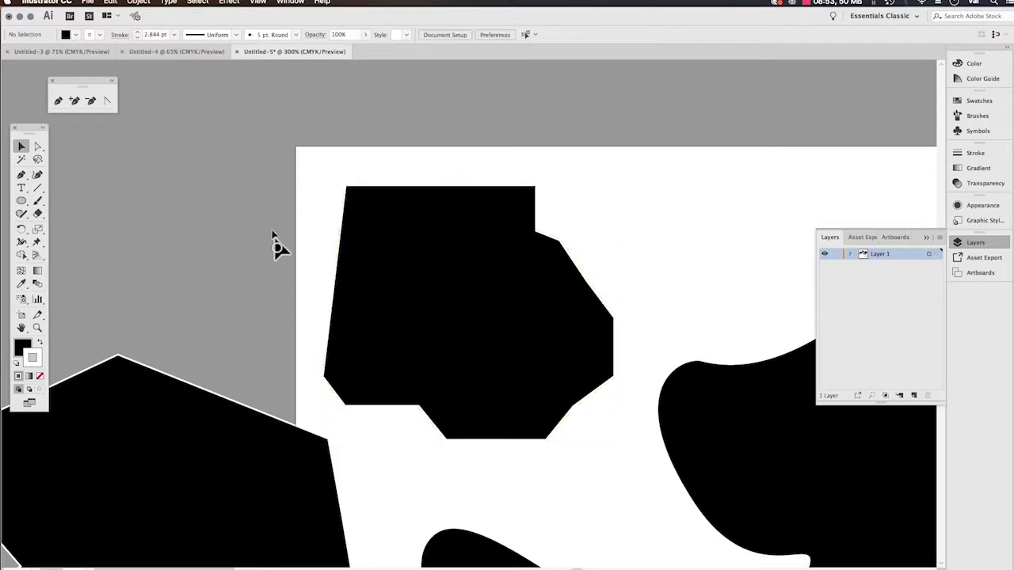
{"action": "left_click", "coordinate": [37, 145]}
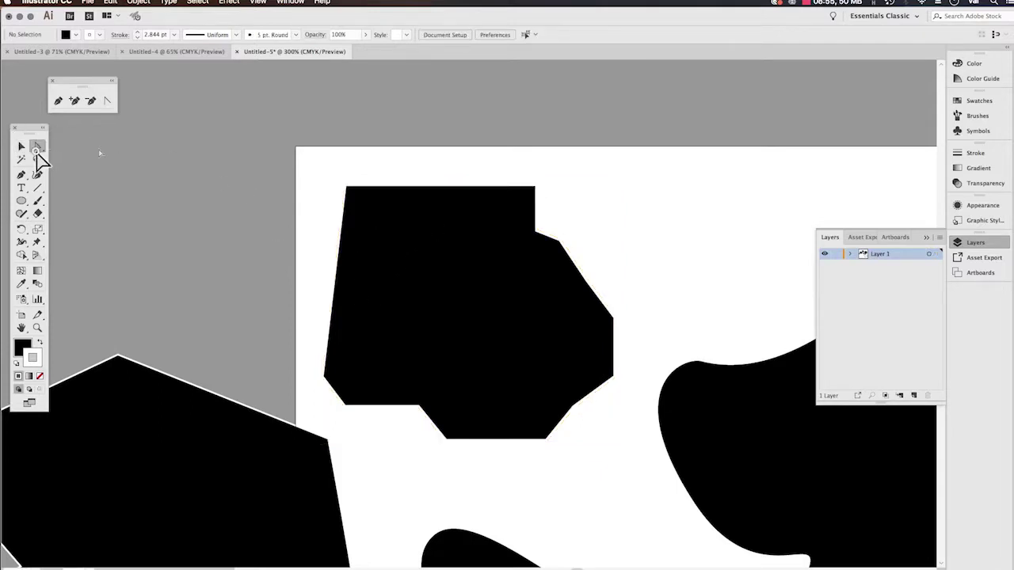
{"action": "left_click", "coordinate": [361, 190]}
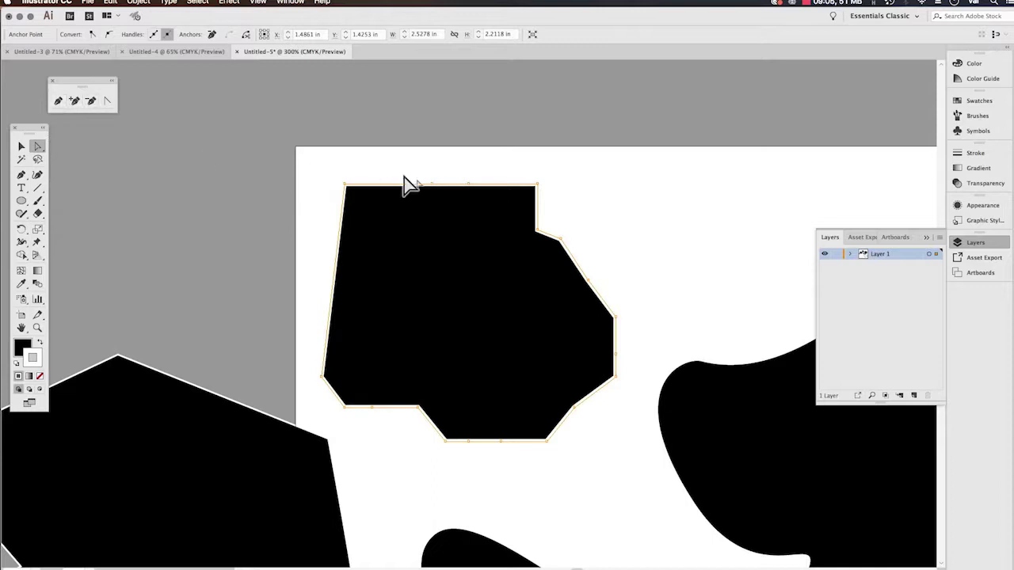
{"action": "left_click_drag", "start_coordinate": [430, 190], "coordinate": [418, 155]}
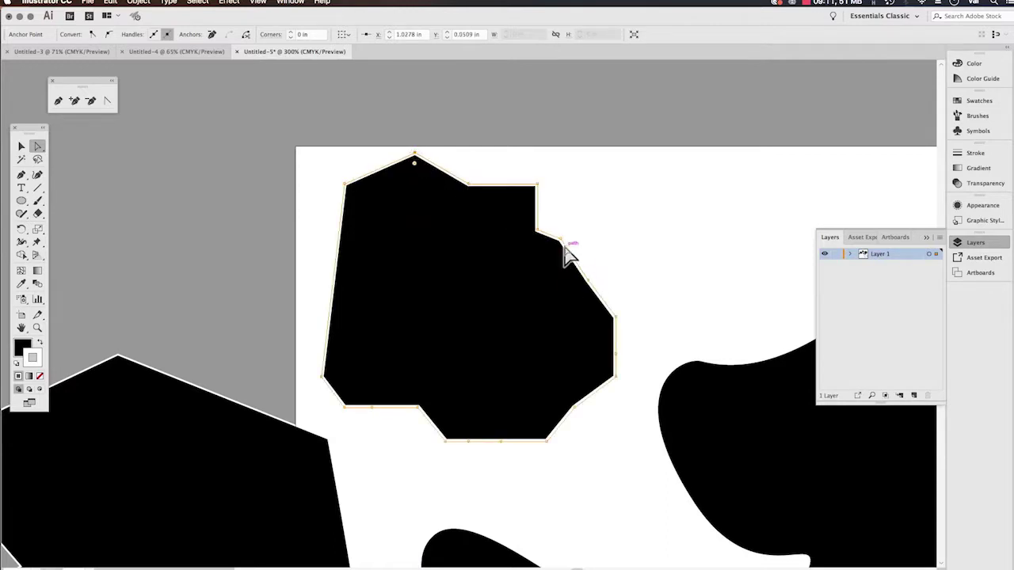
{"action": "mouse_move", "coordinate": [589, 285]}
{"action": "left_mouse_down"}
{"action": "mouse_move", "coordinate": [568, 295]}
{"action": "mouse_move", "coordinate": [588, 276]}
{"action": "left_mouse_up"}
- Delete five extra anchors from the polygon's right, top, bottom and bottom-left edges
{"action": "left_click", "coordinate": [91, 100]}
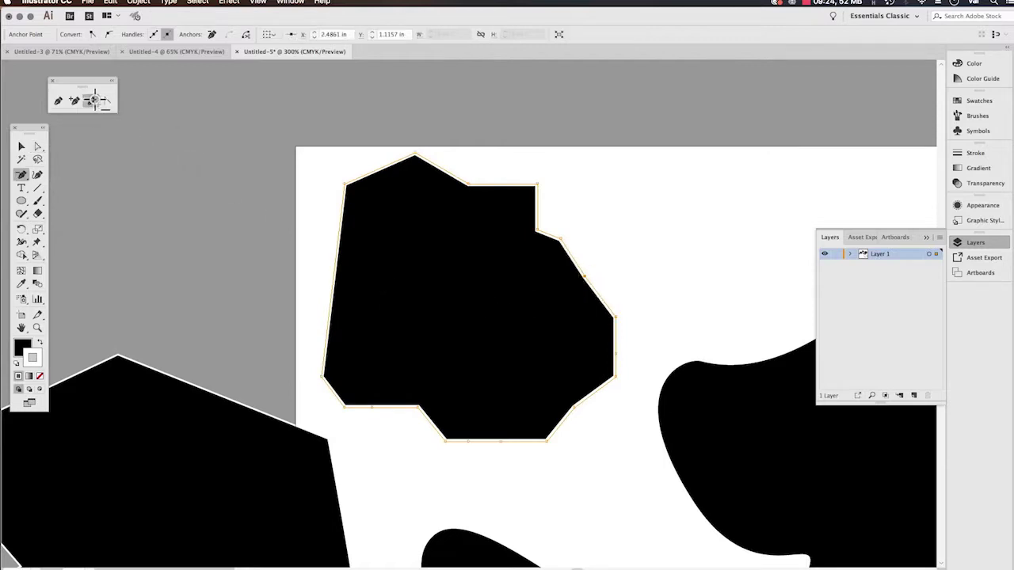
{"action": "left_click", "coordinate": [586, 275]}
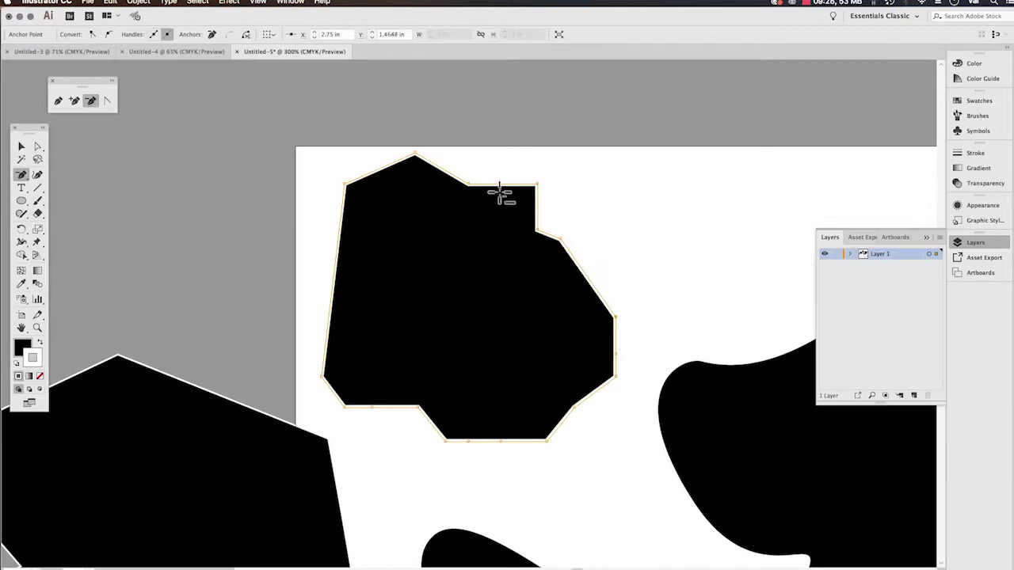
{"action": "left_click", "coordinate": [469, 184]}
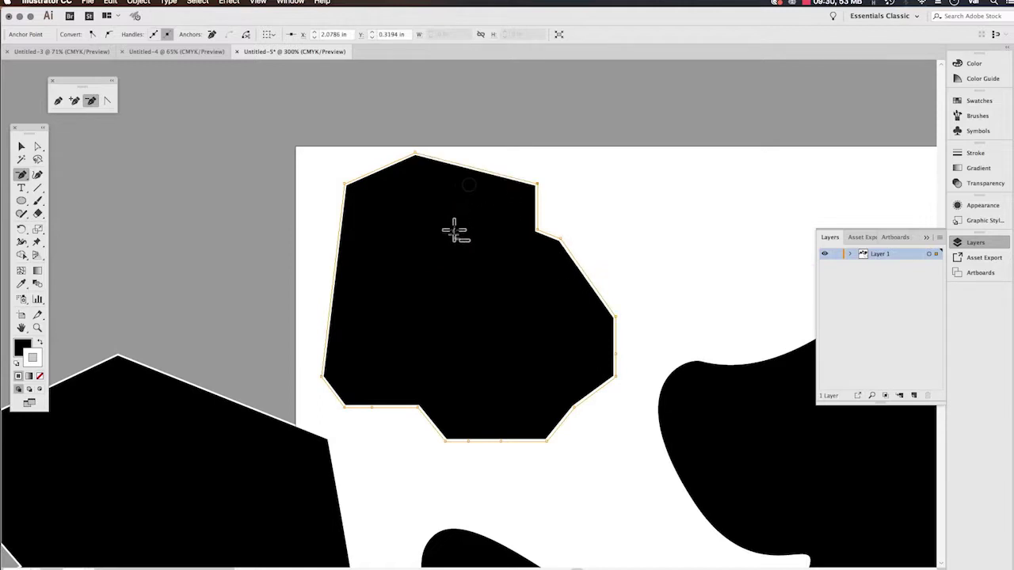
{"action": "left_click", "coordinate": [616, 356]}
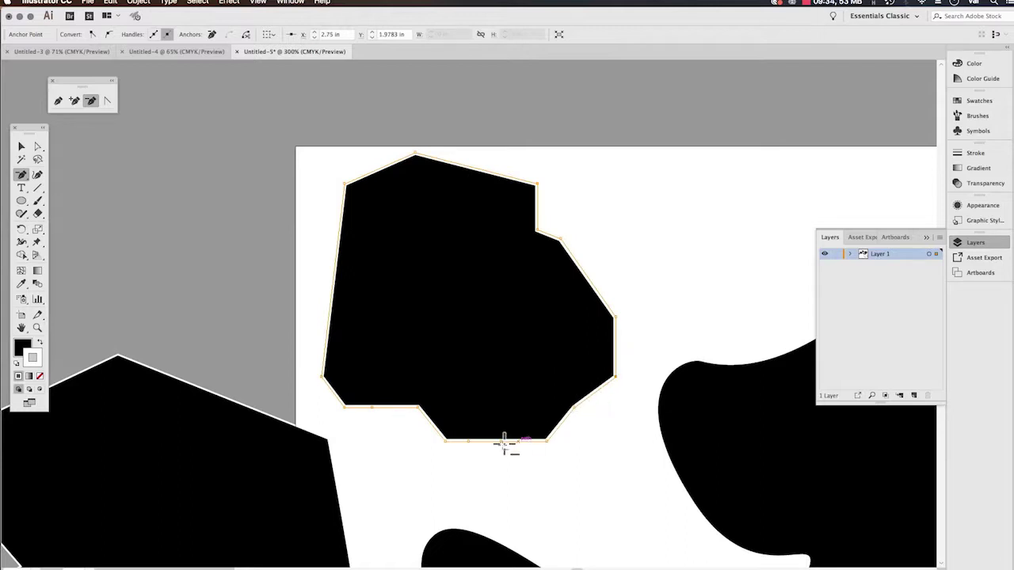
{"action": "left_click", "coordinate": [470, 440]}
{"action": "left_click", "coordinate": [372, 406]}
- Nudge the shape up, pull its lower-right anchor outward, and zoom back out
{"action": "key", "text": "a"}
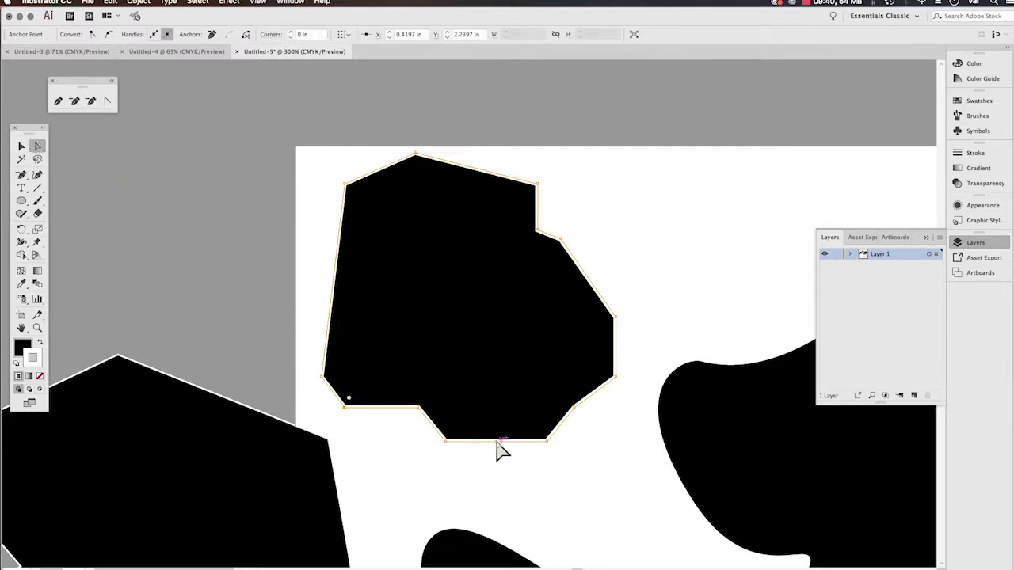
{"action": "left_click_drag", "start_coordinate": [501, 441], "coordinate": [499, 416]}
{"action": "left_click", "coordinate": [502, 464]}
{"action": "mouse_move", "coordinate": [574, 395]}
{"action": "left_mouse_down"}
{"action": "mouse_move", "coordinate": [595, 410]}
{"action": "mouse_move", "coordinate": [558, 372]}
{"action": "mouse_move", "coordinate": [584, 394]}
{"action": "left_mouse_up"}
{"action": "key", "text": "super"}
{"action": "scroll", "coordinate": [388, 410], "scroll_direction": "right", "scroll_amount": 3}
{"action": "scroll", "coordinate": [388, 409], "scroll_direction": "down", "scroll_amount": 2}
{"action": "key", "text": "super+minus"}
{"action": "key", "text": "super+minus"}
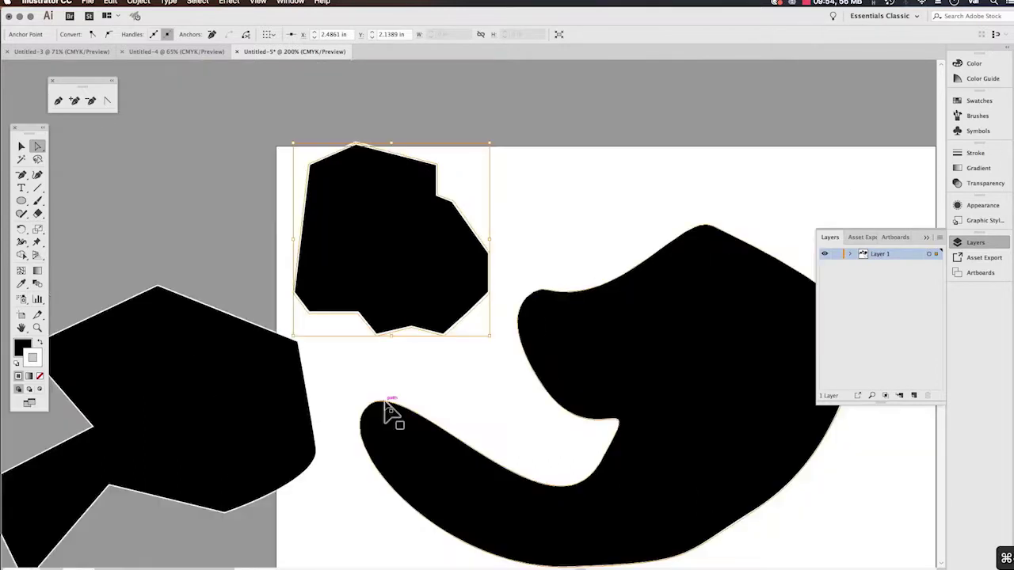
- Select all four shapes and drag them left off the artboard onto the pasteboard
{"action": "key", "text": "super+minus"}
{"action": "key", "text": "super+minus"}
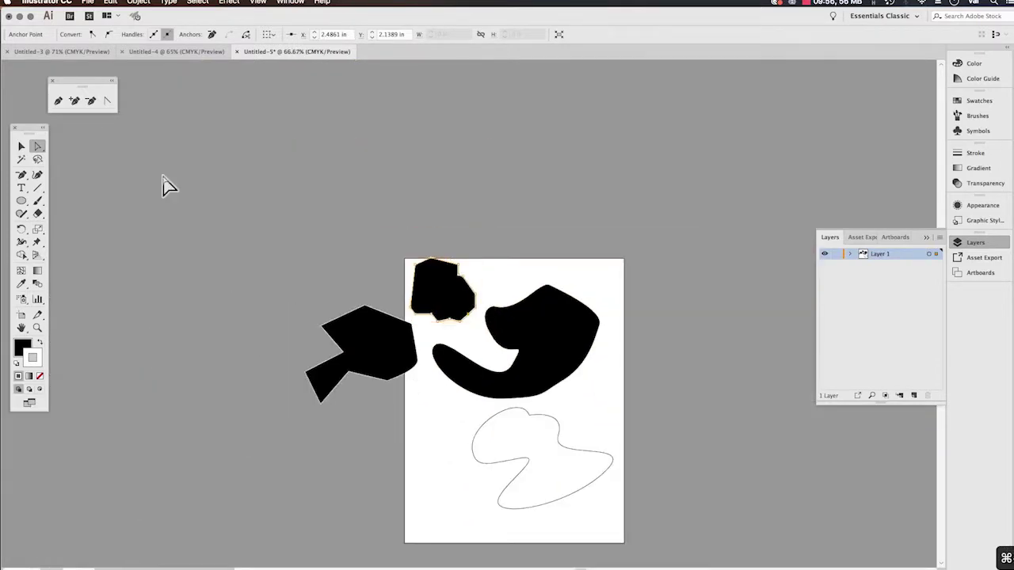
{"action": "left_click", "coordinate": [22, 147]}
{"action": "left_click_drag", "start_coordinate": [378, 277], "coordinate": [602, 489]}
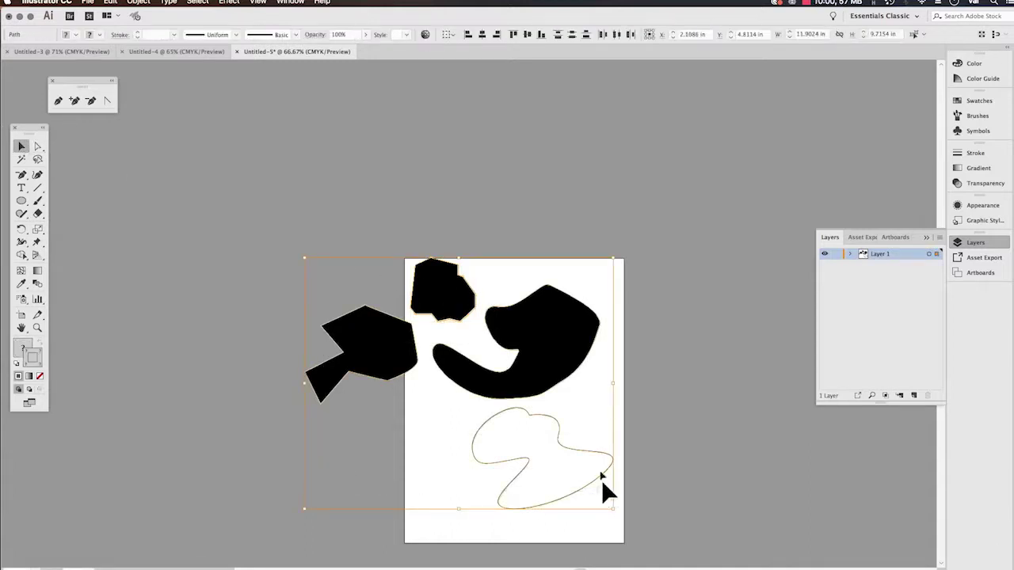
{"action": "left_click_drag", "start_coordinate": [577, 344], "coordinate": [326, 337]}
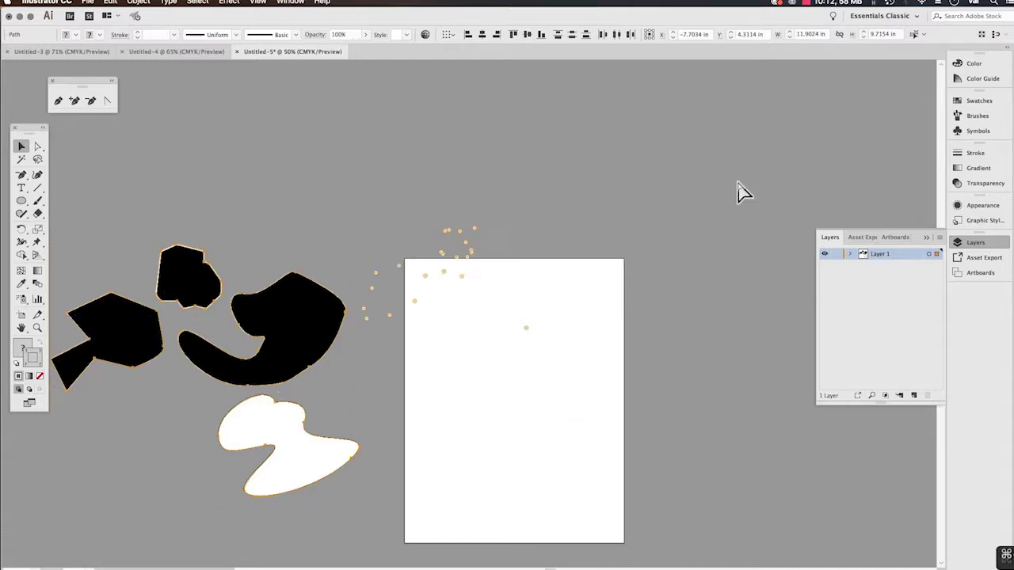
- Reframe the view on the shapes and empty artboard, then clear the selection
{"action": "key", "text": "super+minus"}
{"action": "key", "text": "super+minus"}
{"action": "key", "text": "super+minus"}
{"action": "key", "text": "super+minus"}
{"action": "key", "text": "super+minus"}
{"action": "key", "text": "super+minus"}
{"action": "key", "text": "super+minus"}
{"action": "key", "text": "super+minus"}
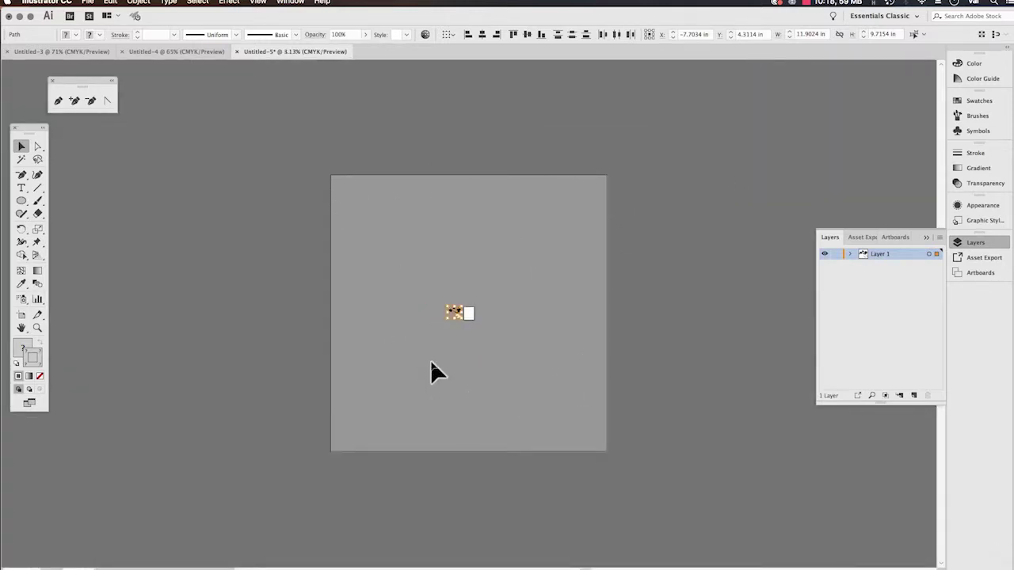
{"action": "key", "text": "super+plus"}
{"action": "key", "text": "super+plus"}
{"action": "key", "text": "super+plus"}
{"action": "key", "text": "super+plus"}
{"action": "key", "text": "super+plus"}
{"action": "left_click_drag", "start_coordinate": [730, 361], "coordinate": [552, 388]}
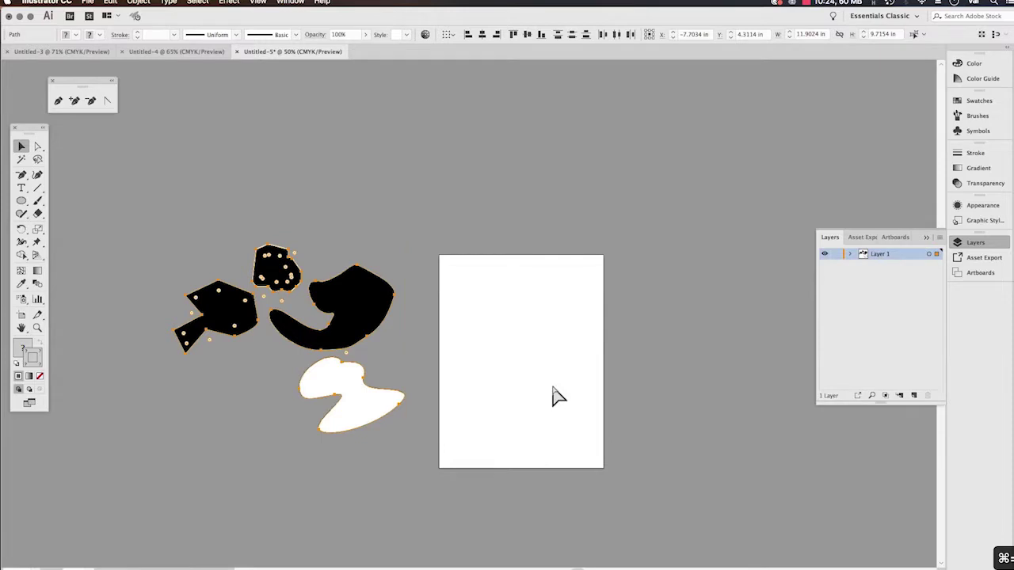
{"action": "key", "text": "super+plus"}
{"action": "key", "text": "super+plus"}
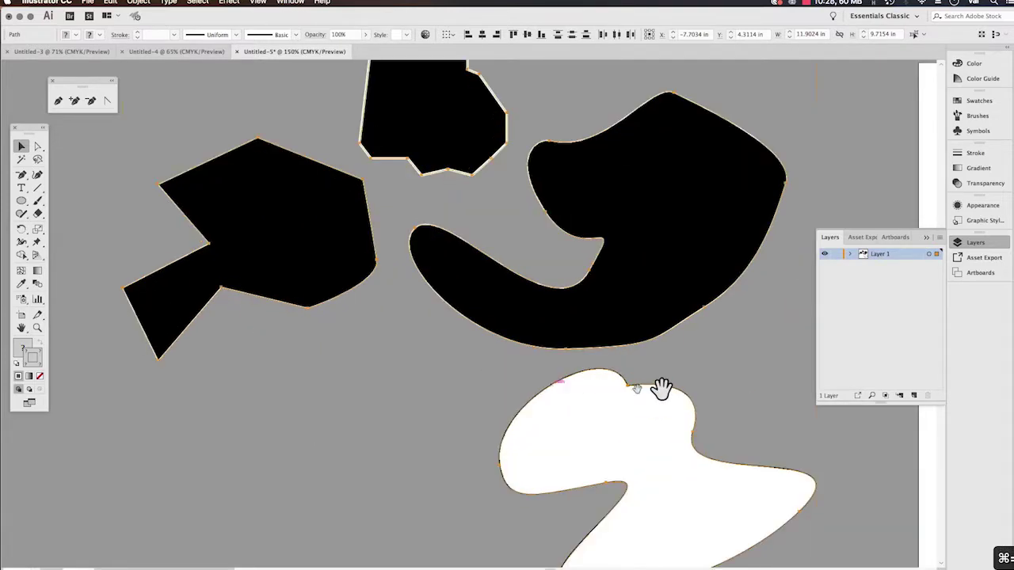
{"action": "key", "text": "super+plus"}
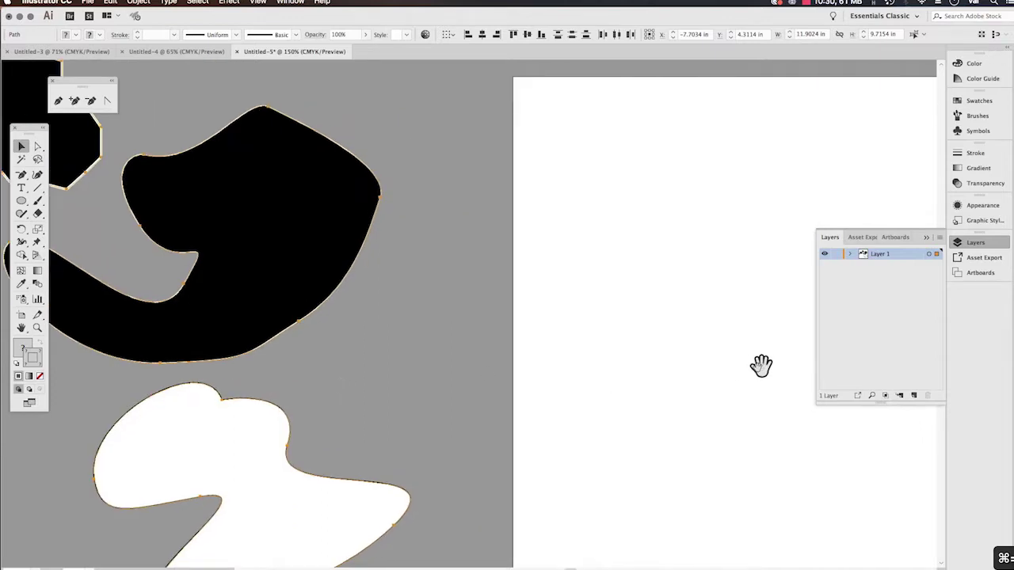
{"action": "scroll", "coordinate": [760, 362], "scroll_direction": "right", "scroll_amount": 10}
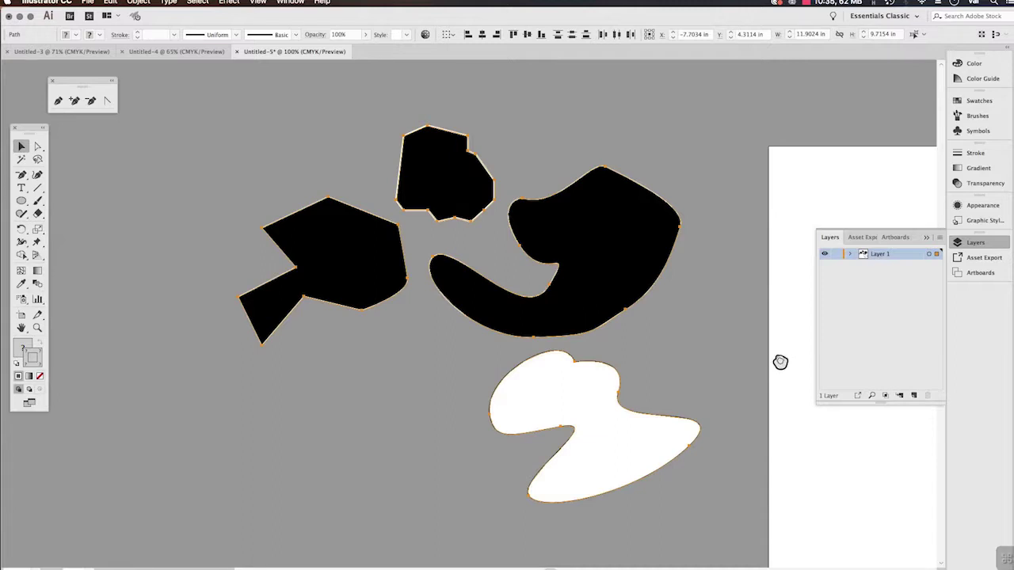
{"action": "left_click_drag", "start_coordinate": [780, 362], "coordinate": [410, 341]}
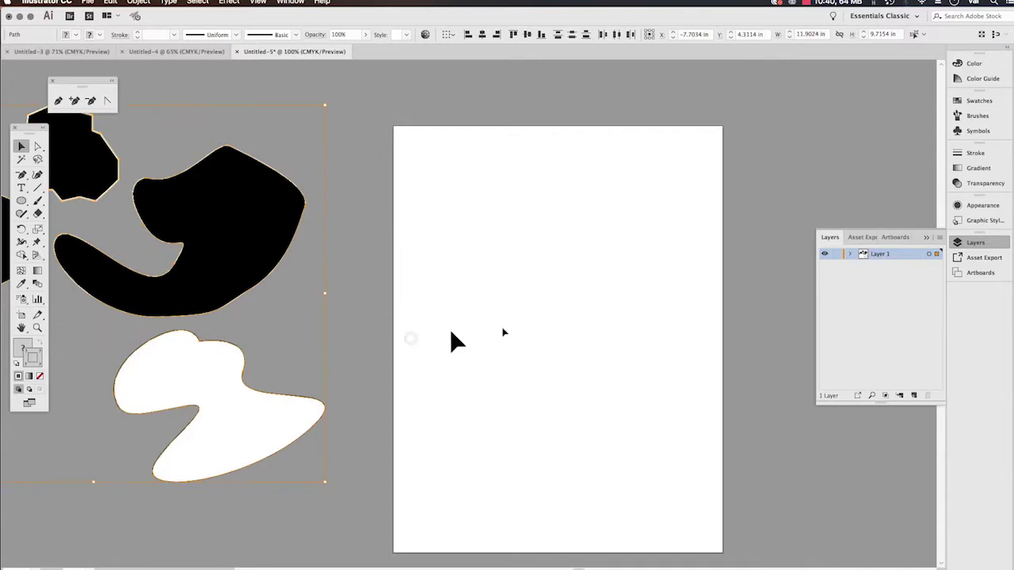
{"action": "left_click_drag", "start_coordinate": [619, 335], "coordinate": [601, 343]}
{"action": "left_click", "coordinate": [601, 342]}
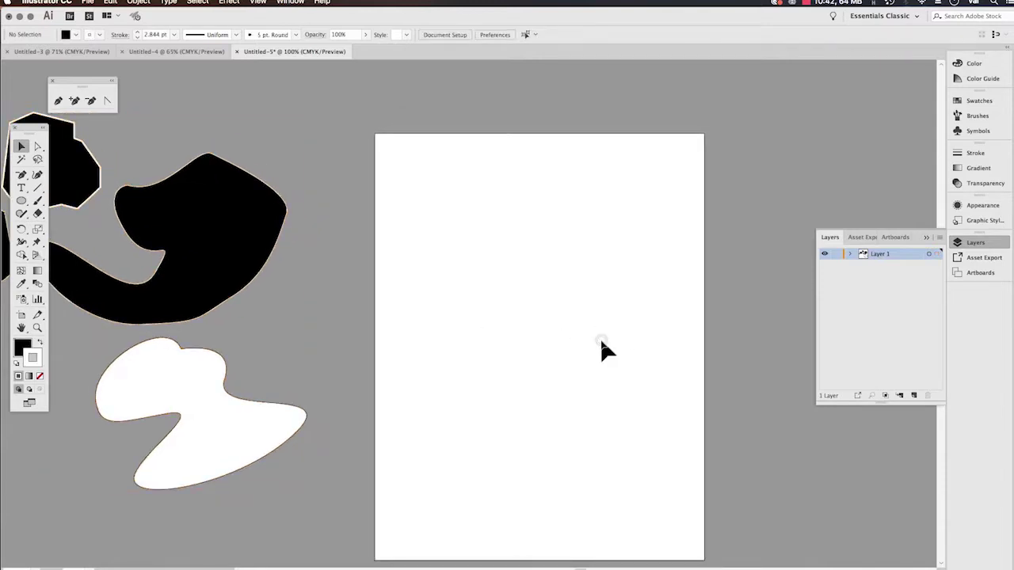
- Type a lowercase q in Myriad Pro and scale it up to about 587 pt, undoing a distorted resize
{"action": "left_click", "coordinate": [22, 188]}
{"action": "left_click", "coordinate": [526, 340]}
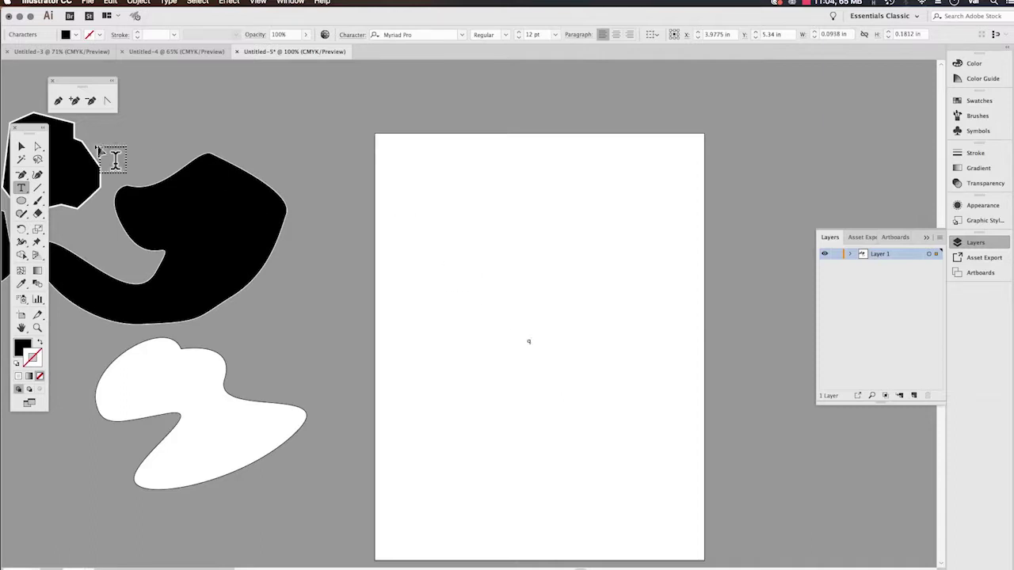
{"action": "left_click", "coordinate": [22, 146]}
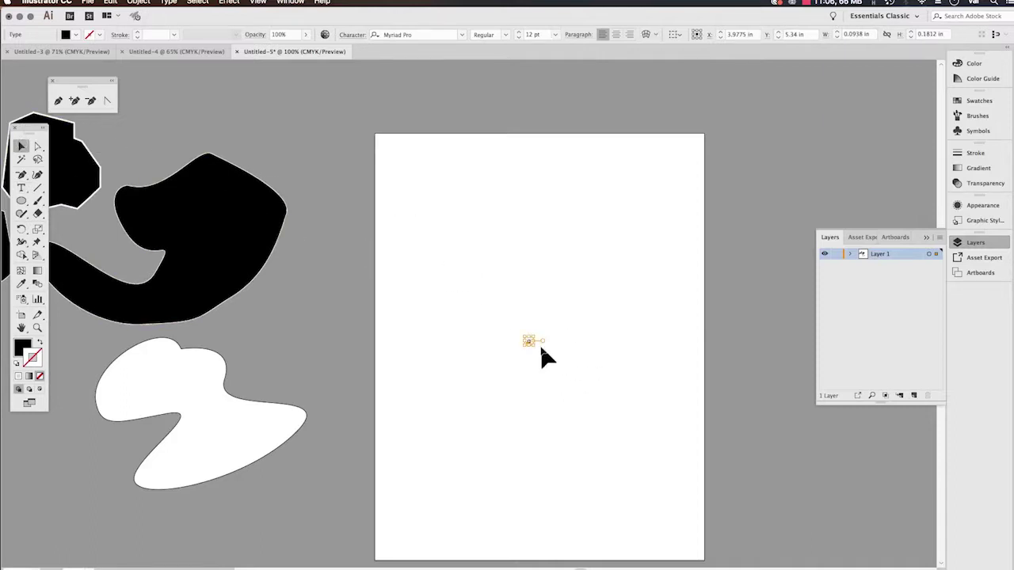
{"action": "left_click_drag", "start_coordinate": [537, 345], "coordinate": [686, 499]}
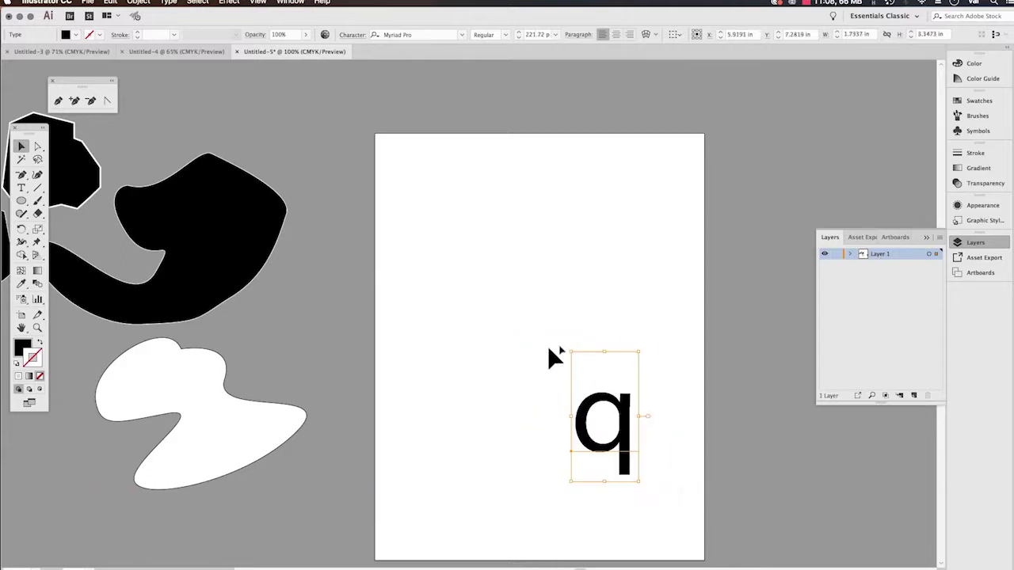
{"action": "left_click_drag", "start_coordinate": [572, 351], "coordinate": [445, 202]}
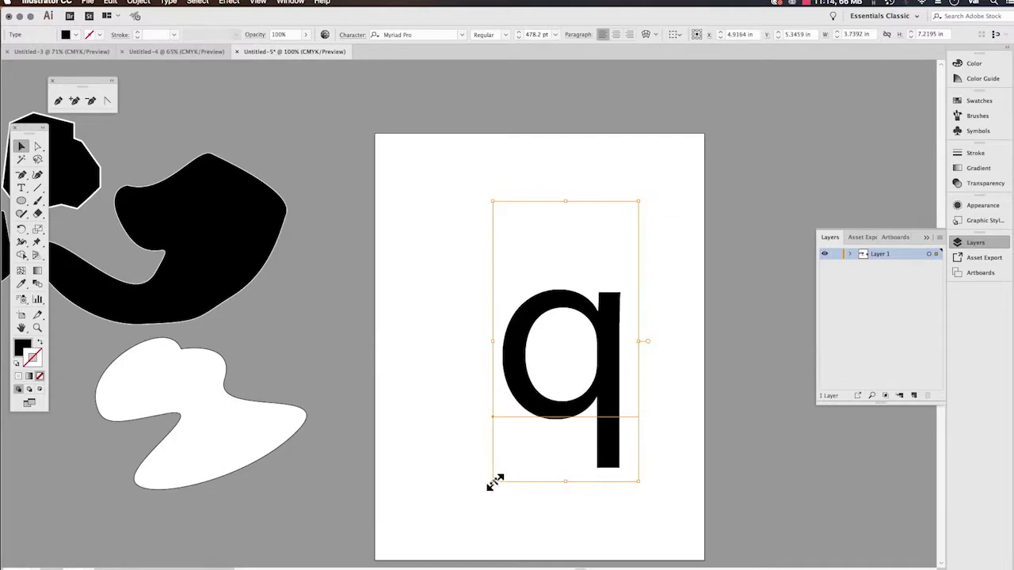
{"action": "left_click_drag", "start_coordinate": [491, 481], "coordinate": [459, 545]}
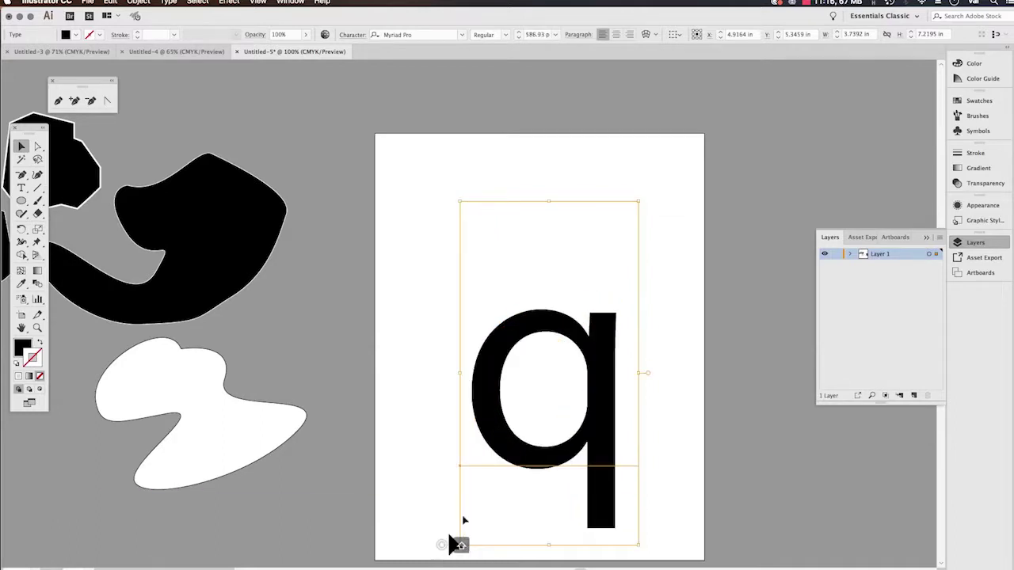
{"action": "left_click_drag", "start_coordinate": [607, 360], "coordinate": [596, 288]}
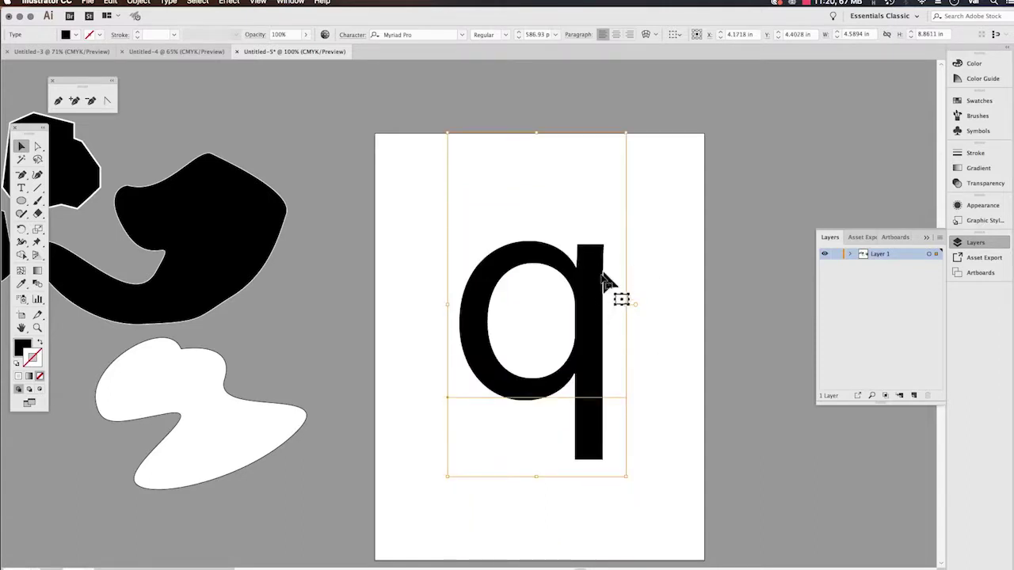
{"action": "left_click_drag", "start_coordinate": [625, 475], "coordinate": [689, 396]}
{"action": "key", "text": "super+z"}
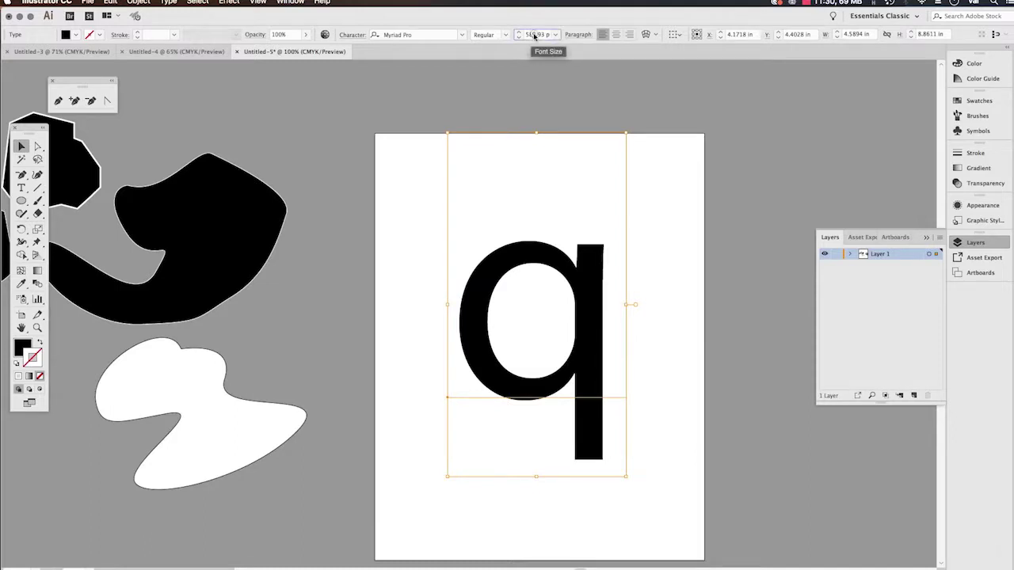
- Set the q's font size to 750 pt and move it lower and left
{"action": "left_click", "coordinate": [534, 36]}
{"action": "type", "text": "750"}
{"action": "key", "text": "Return"}
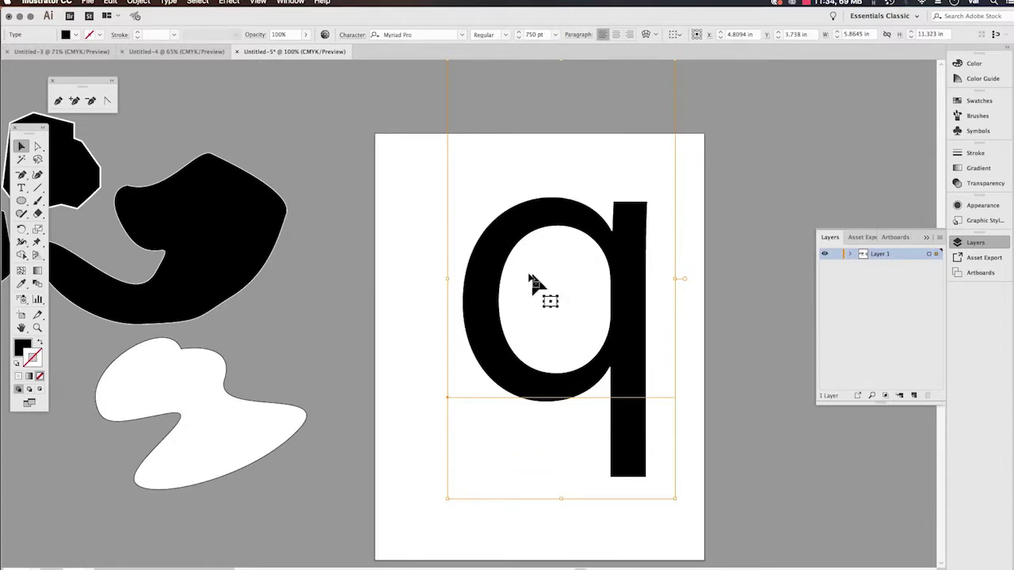
{"action": "left_click_drag", "start_coordinate": [489, 283], "coordinate": [461, 308]}
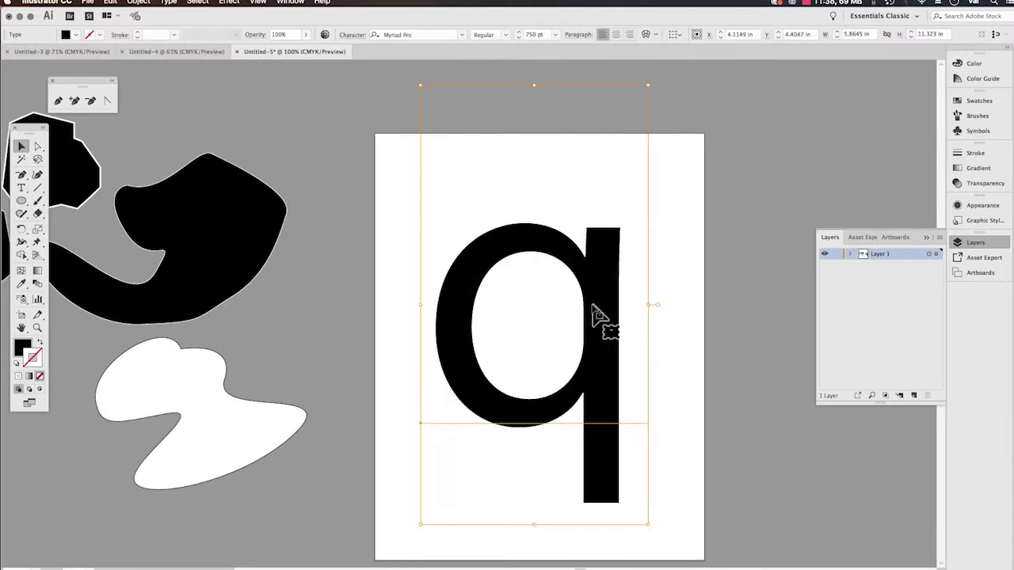
- Change the q's font to AlphonseMucha, shift it slightly right, and deselect it
{"action": "left_click", "coordinate": [463, 37]}
{"action": "key", "text": "Escape"}
{"action": "left_click", "coordinate": [464, 35]}
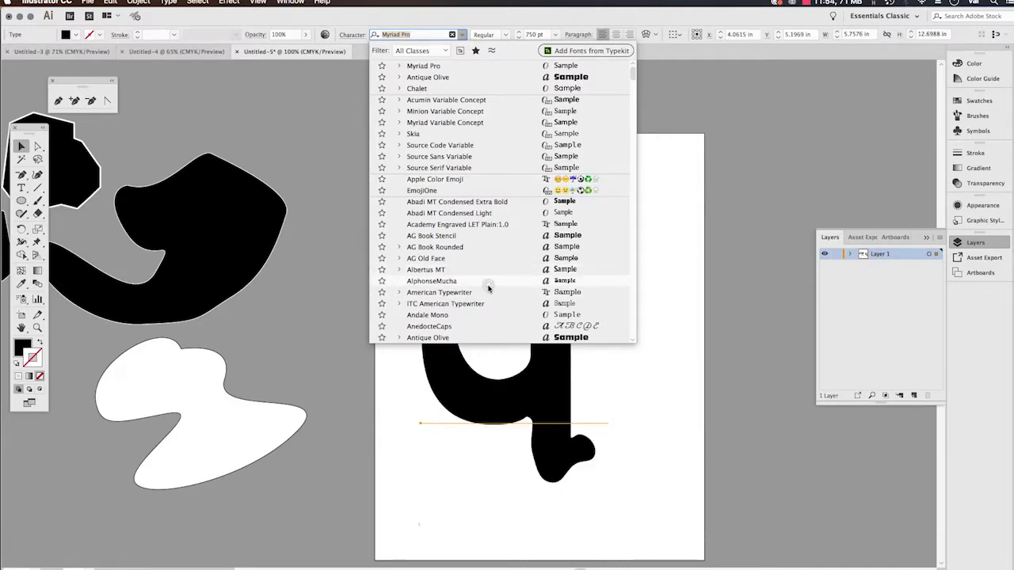
{"action": "left_click", "coordinate": [488, 285]}
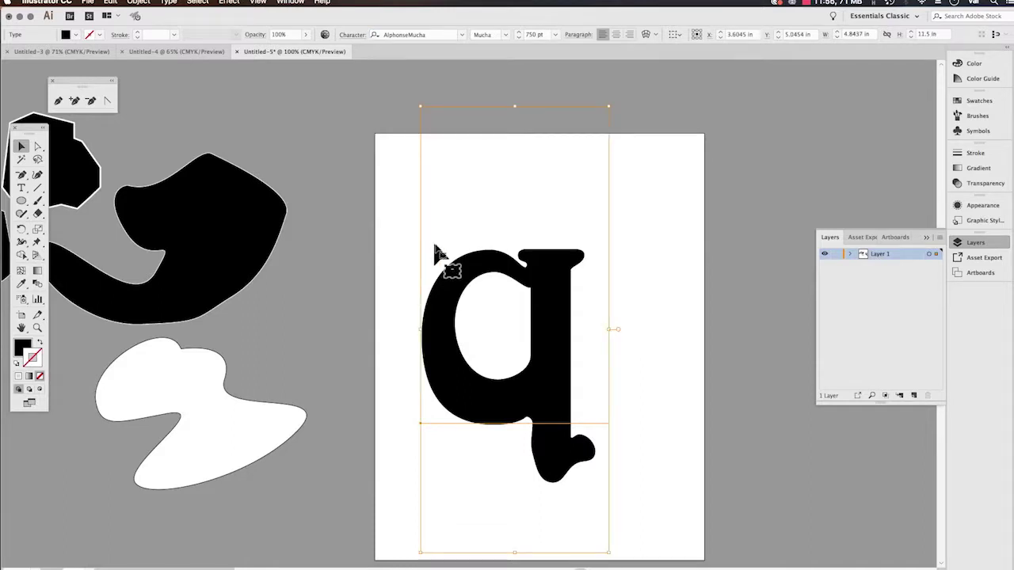
{"action": "left_click_drag", "start_coordinate": [477, 267], "coordinate": [507, 258]}
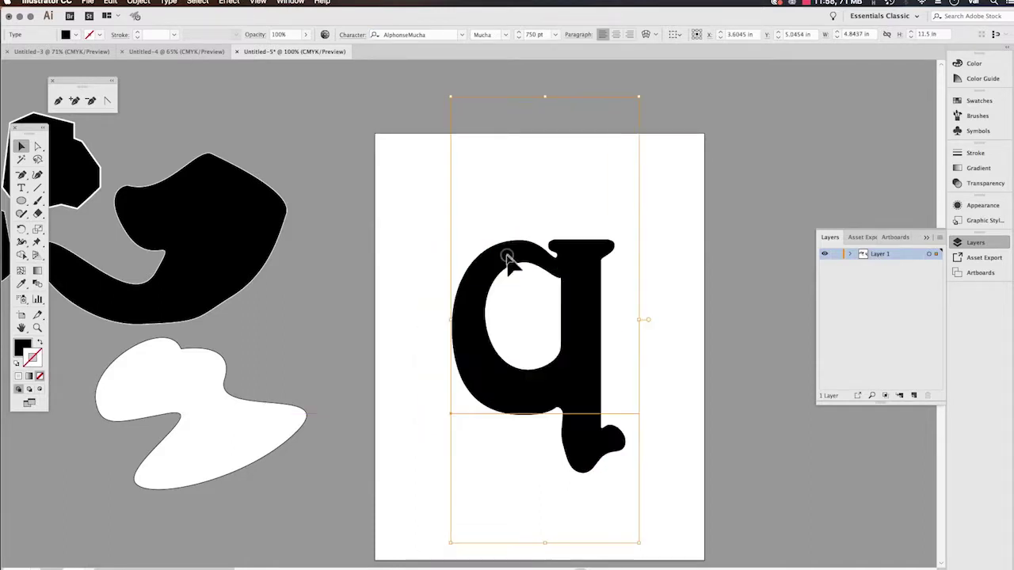
{"action": "left_click", "coordinate": [393, 243]}
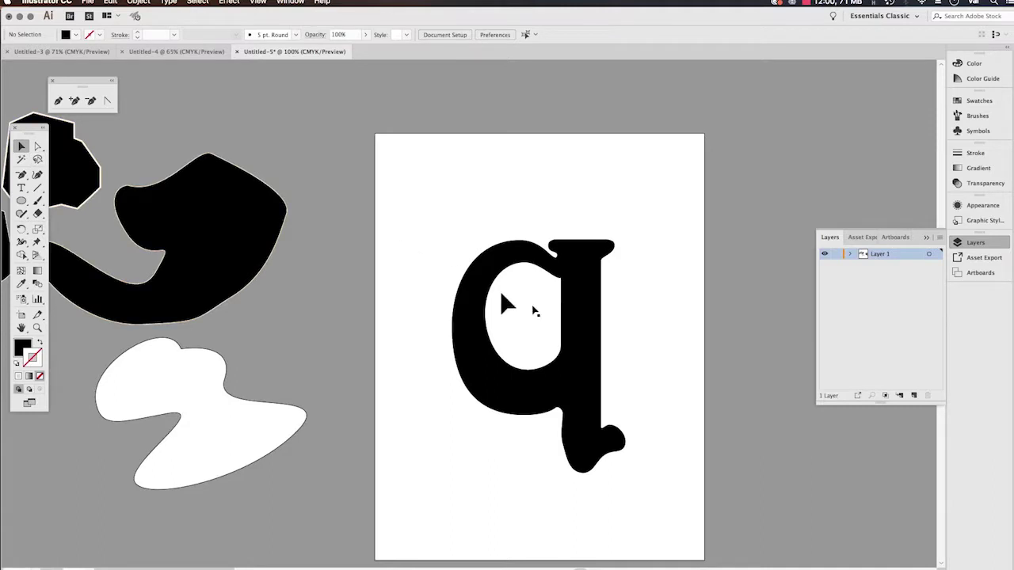
- Lock Layer 1, add Layer 2 above it, and draw then delete a test Pen wedge
{"action": "left_click", "coordinate": [836, 253]}
{"action": "left_click", "coordinate": [914, 396]}
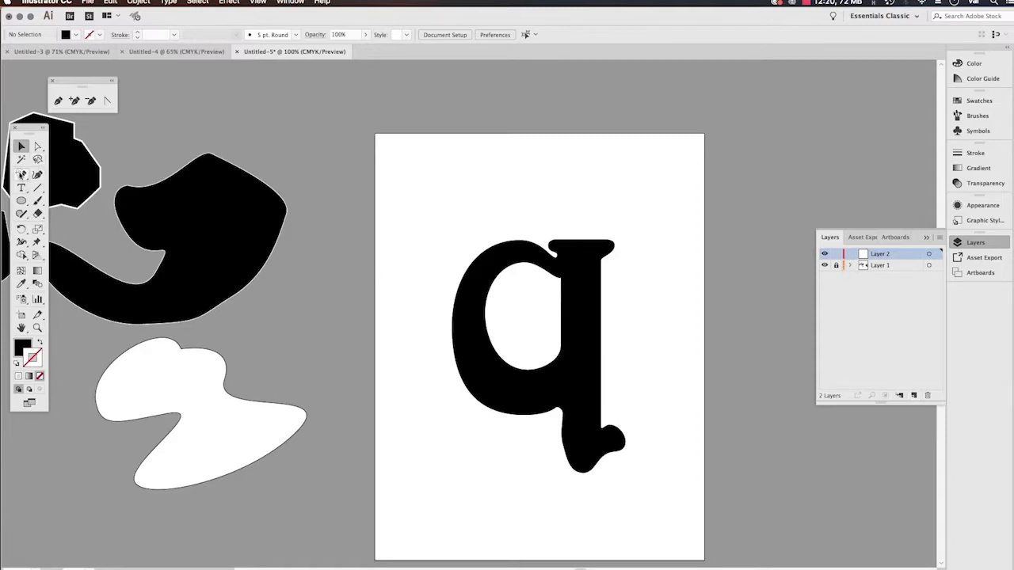
{"action": "left_click", "coordinate": [58, 101]}
{"action": "left_click", "coordinate": [399, 151]}
{"action": "left_click_drag", "start_coordinate": [536, 156], "coordinate": [431, 258]}
{"action": "left_click", "coordinate": [400, 150]}
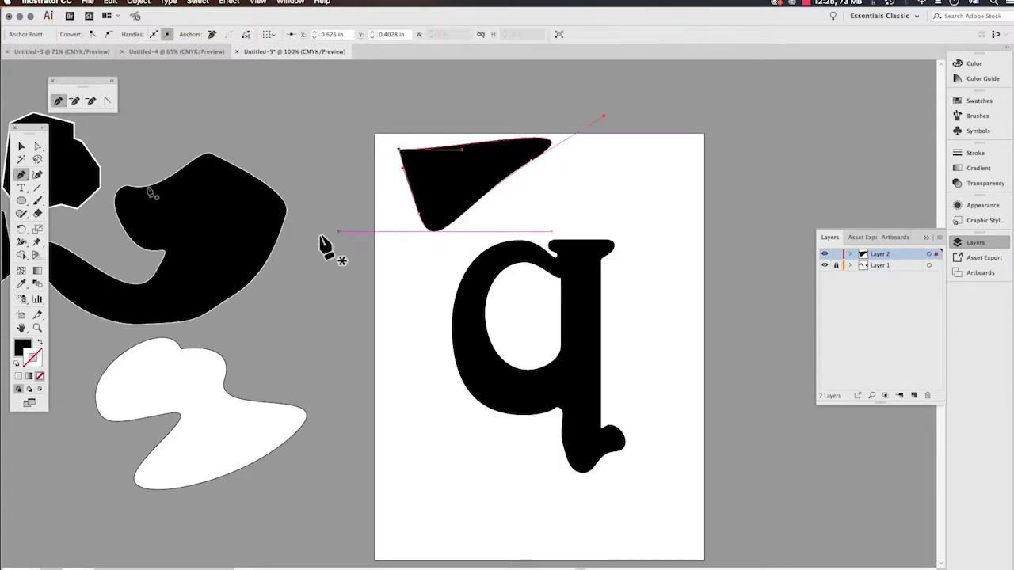
{"action": "left_click", "coordinate": [21, 145]}
{"action": "left_click_drag", "start_coordinate": [482, 181], "coordinate": [724, 149]}
{"action": "key", "text": "Delete"}
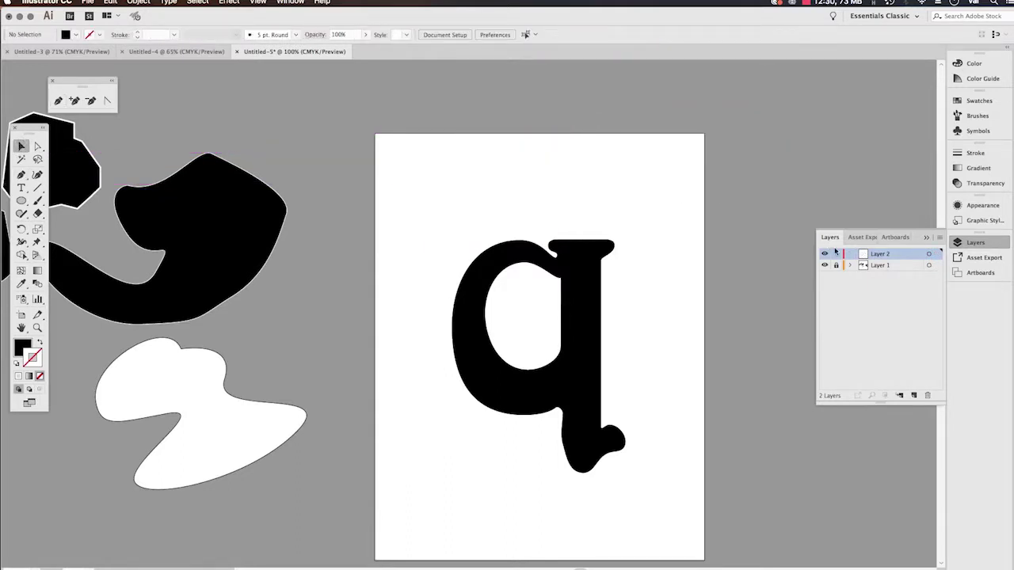
- Turn on Dim Images in Layer 1's options, undo the change, and unlock Layer 1
{"action": "left_click", "coordinate": [906, 266]}
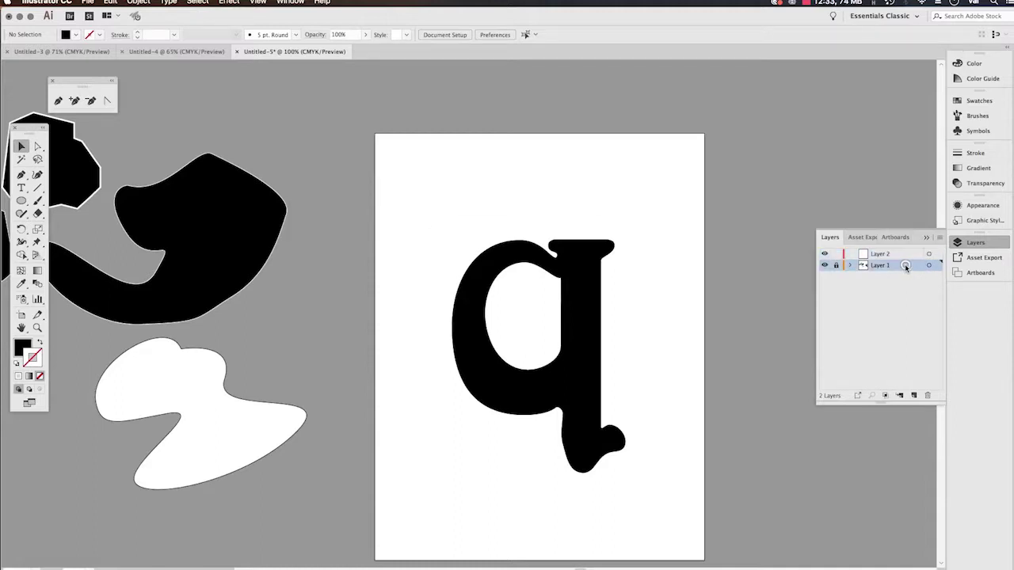
{"action": "double_click", "coordinate": [906, 266]}
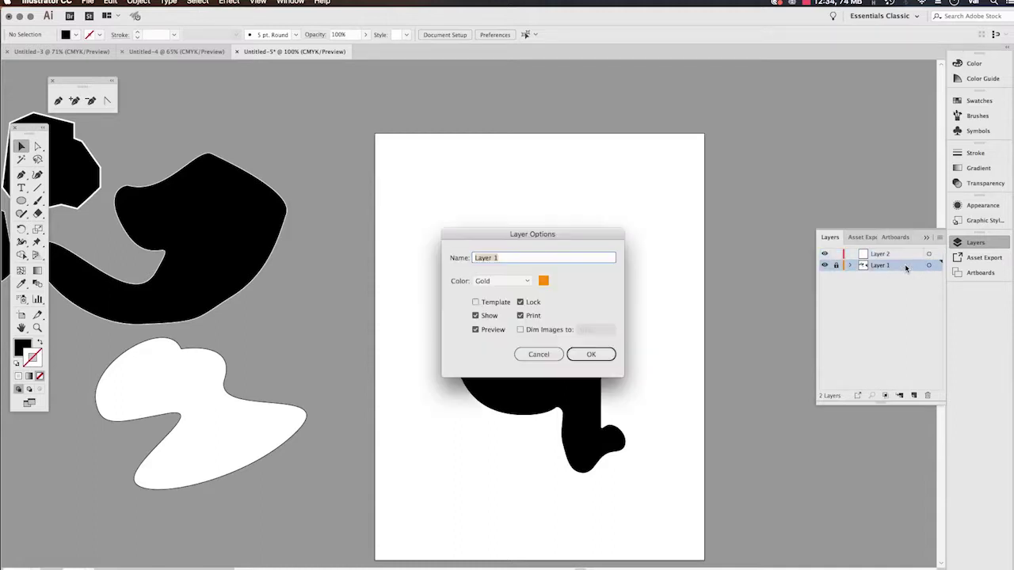
{"action": "left_click", "coordinate": [521, 330]}
{"action": "left_click", "coordinate": [584, 356]}
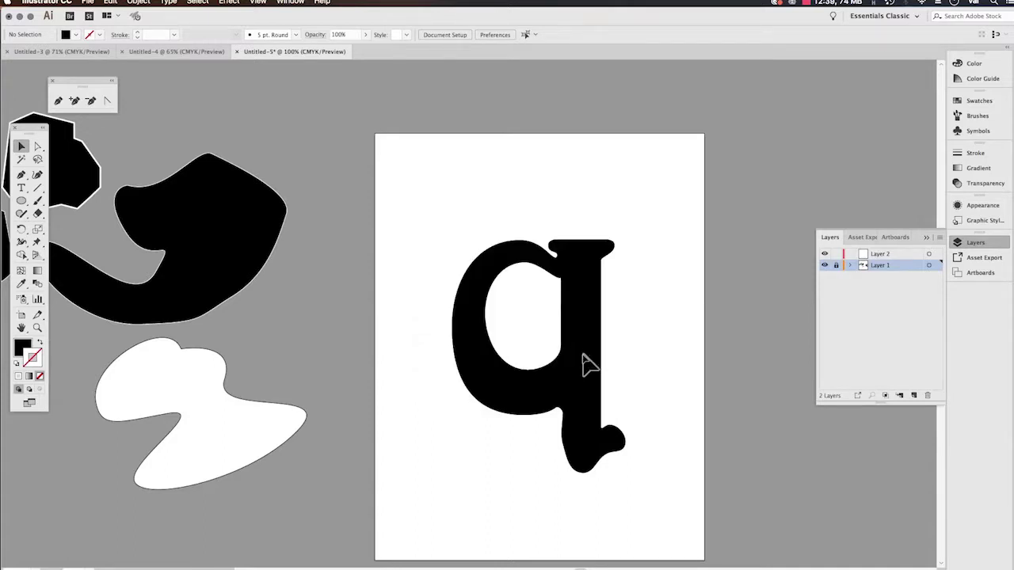
{"action": "key", "text": "super+z"}
{"action": "left_click", "coordinate": [835, 267]}
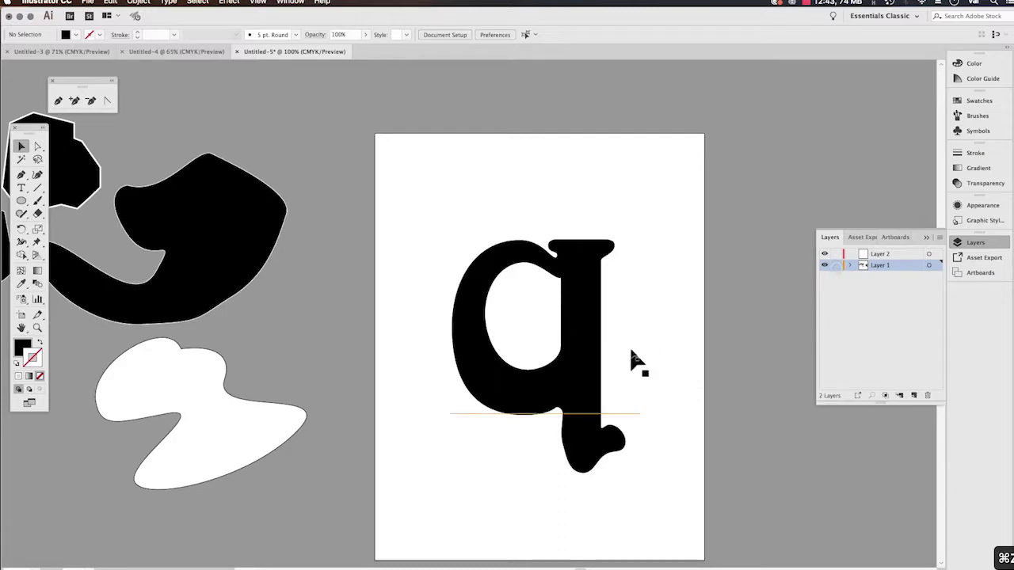
- Select the q and give it a new, lighter fill colour from the Color panel
{"action": "left_click", "coordinate": [576, 351]}
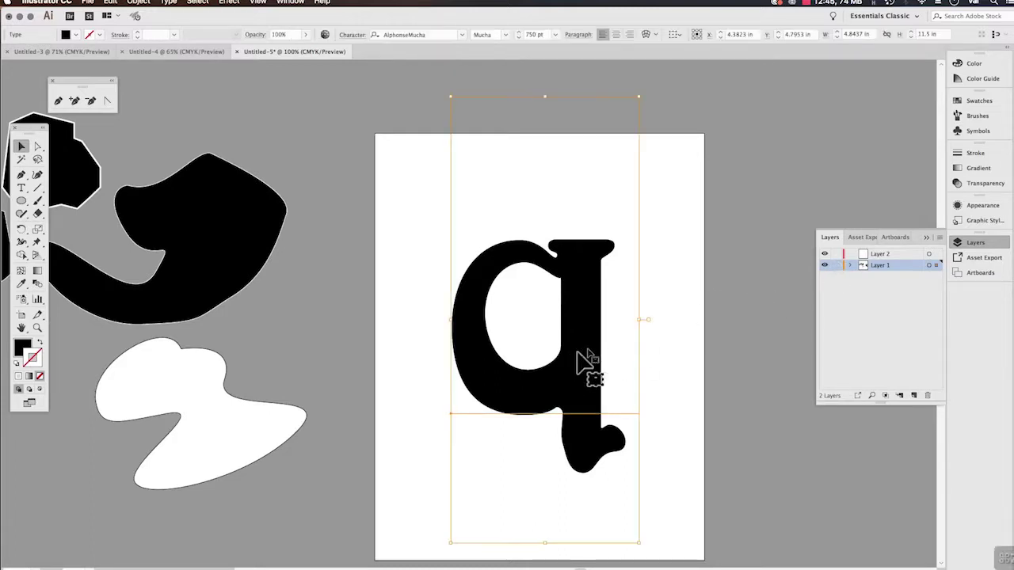
{"action": "left_click", "coordinate": [21, 348]}
{"action": "left_click", "coordinate": [890, 92]}
{"action": "left_click_drag", "start_coordinate": [890, 92], "coordinate": [852, 85]}
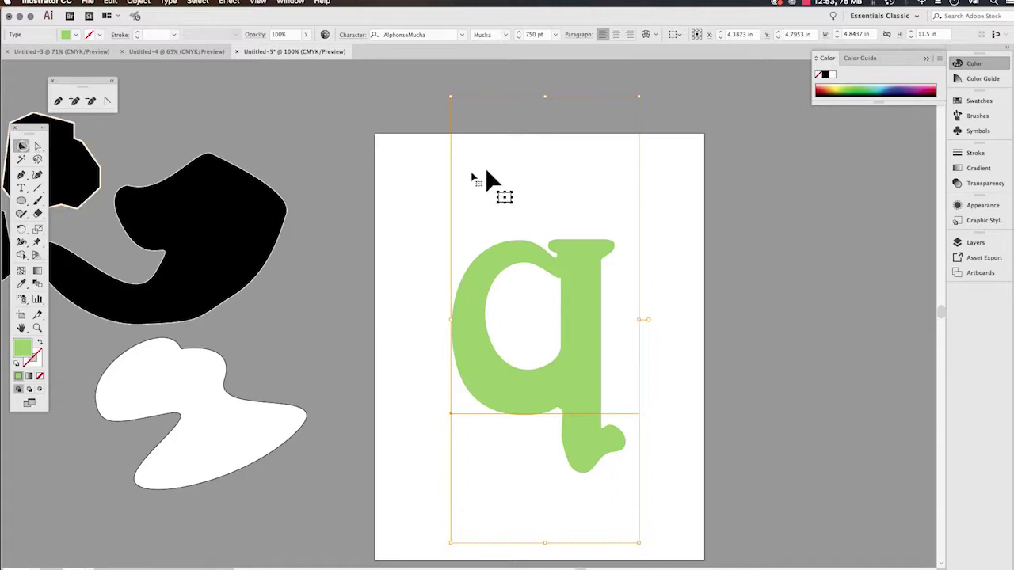
- Deselect the q, show the Layers panel, and lock Layer 1
{"action": "left_click", "coordinate": [676, 181]}
{"action": "left_click", "coordinate": [974, 243]}
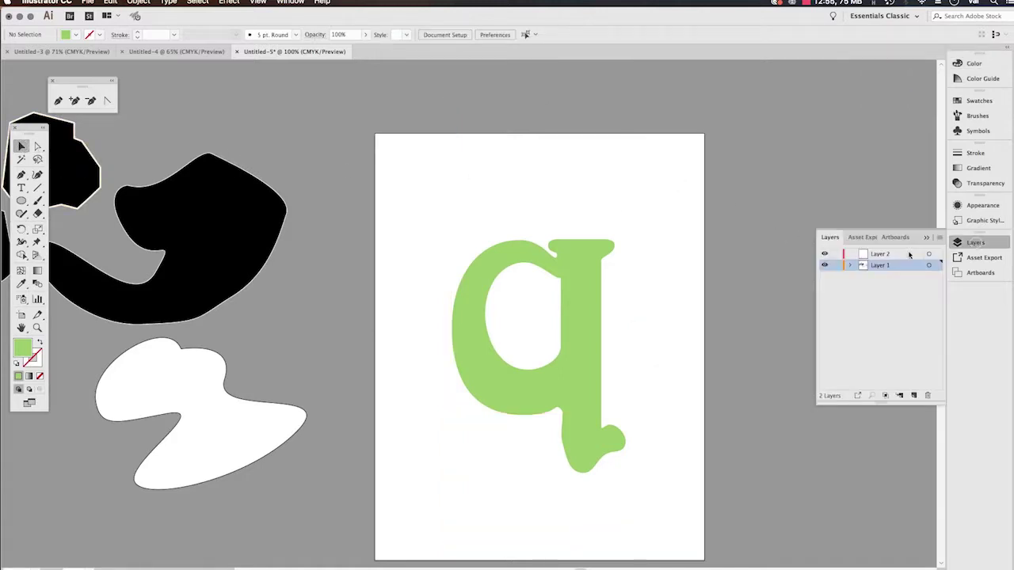
{"action": "left_click", "coordinate": [837, 265]}
- Unlock Layer 1, move the q left and down, relock it, and make Layer 2 active
{"action": "left_click", "coordinate": [835, 266]}
{"action": "left_click_drag", "start_coordinate": [605, 356], "coordinate": [549, 374]}
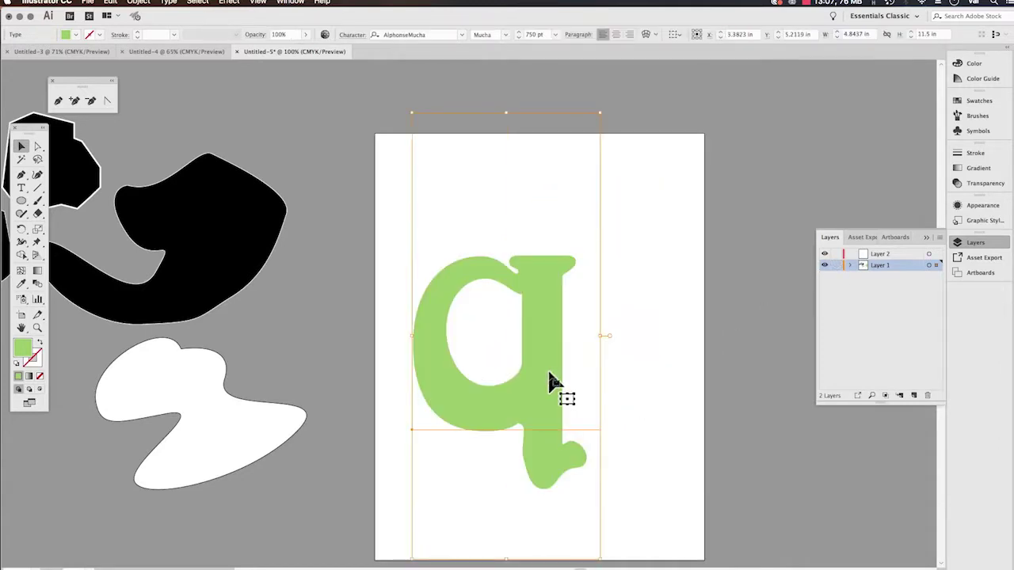
{"action": "key", "text": "super+z"}
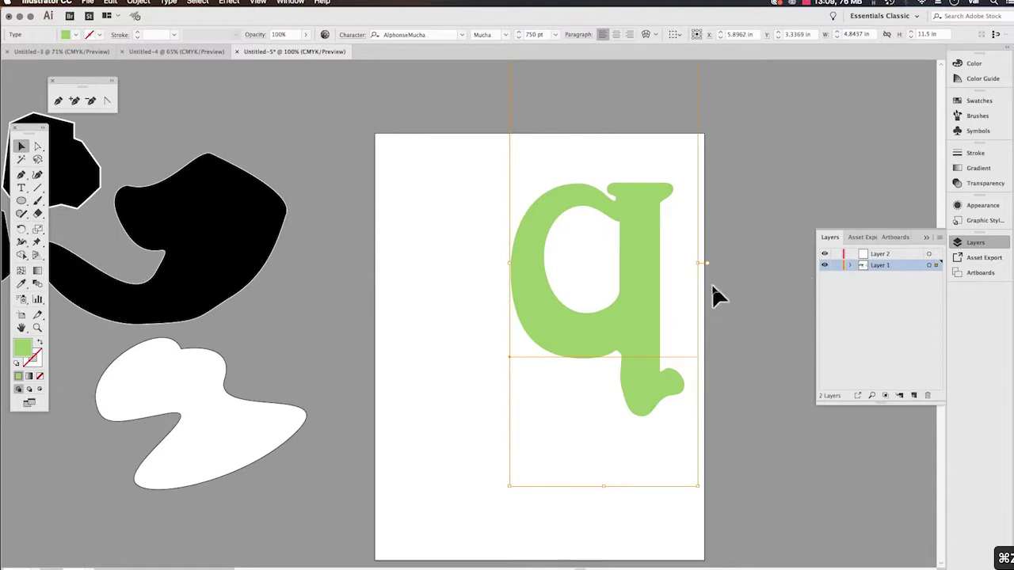
{"action": "key", "text": "super+shift+z"}
{"action": "left_click", "coordinate": [837, 266]}
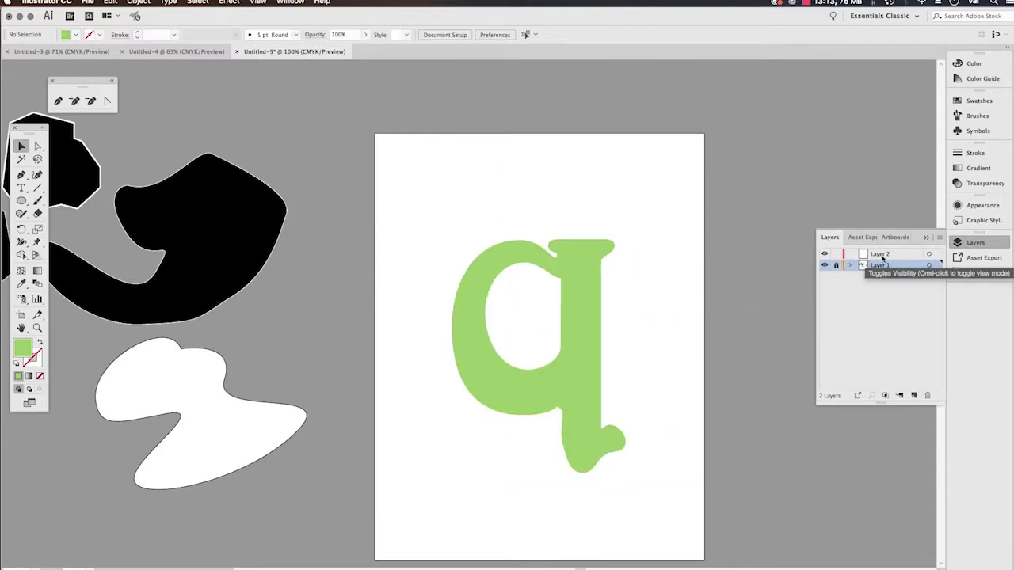
{"action": "left_click", "coordinate": [882, 255]}
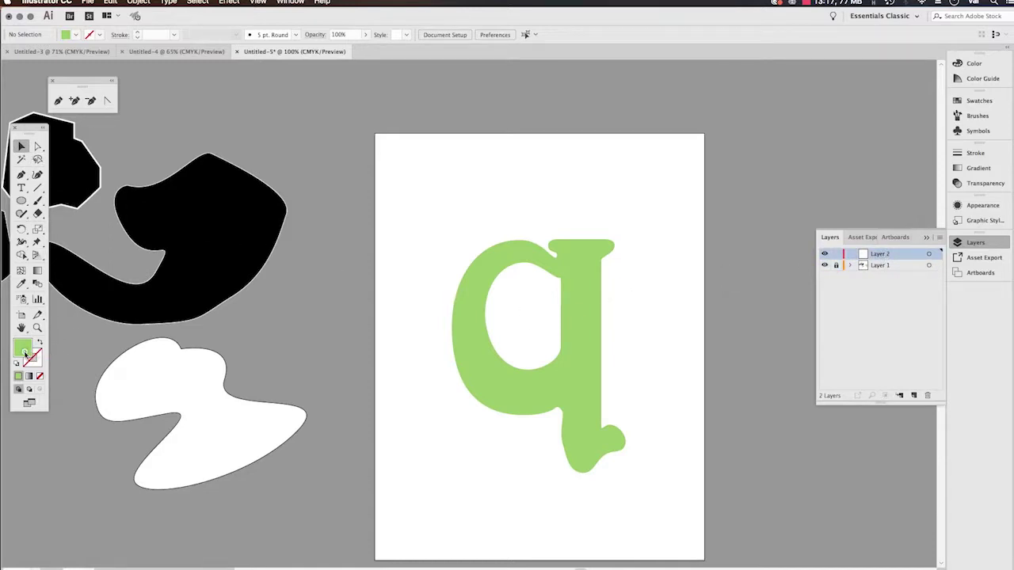
- Pick blue from Swatches and swap fill and stroke so paths get a blue stroke, no fill
{"action": "left_click", "coordinate": [974, 101]}
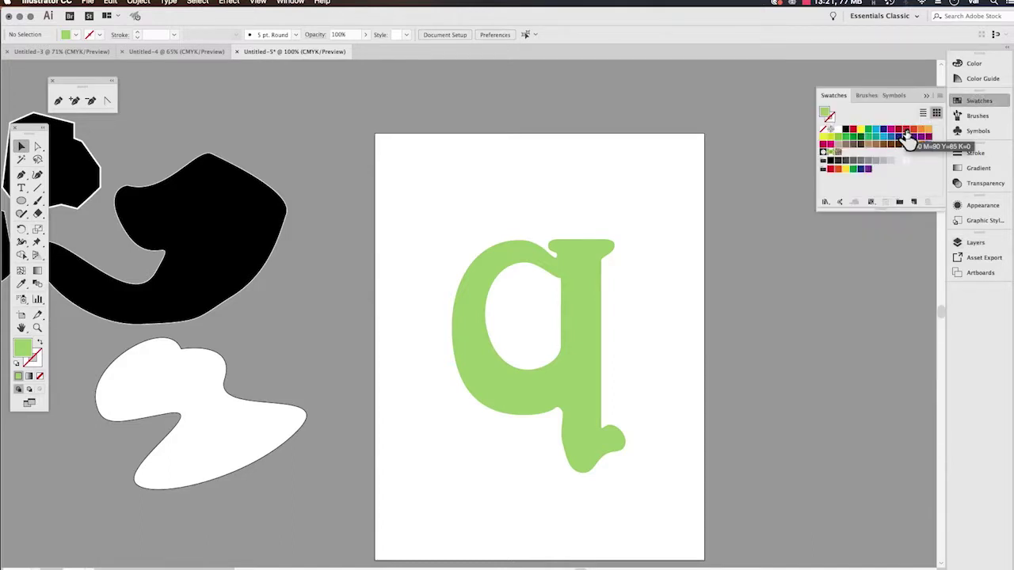
{"action": "left_click", "coordinate": [974, 242]}
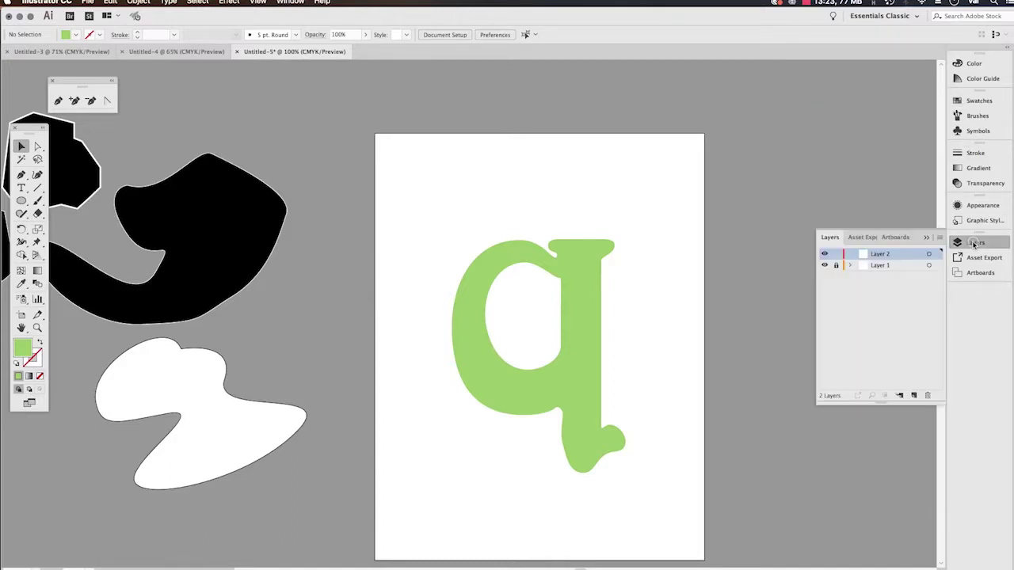
{"action": "left_click", "coordinate": [967, 102]}
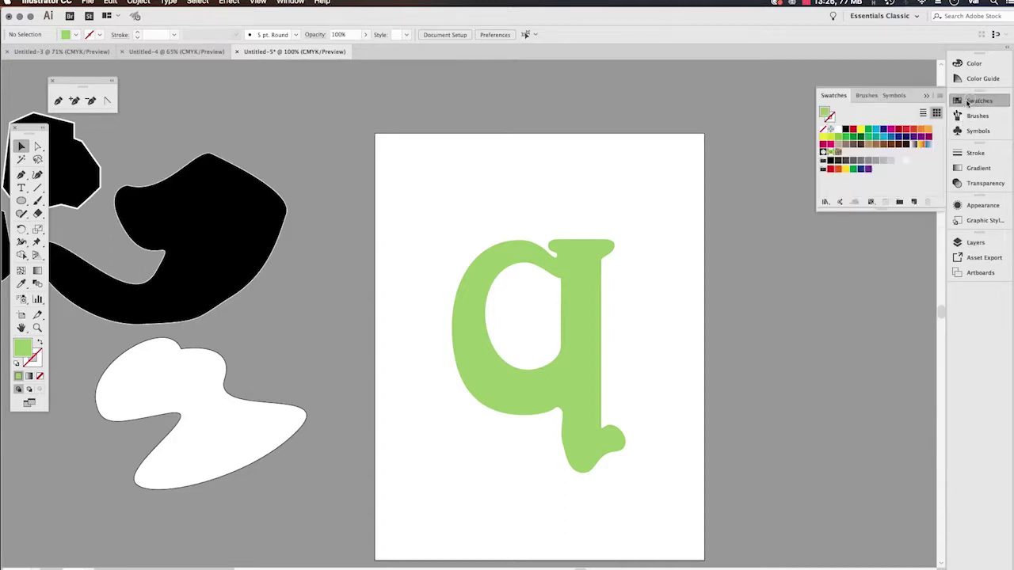
{"action": "left_click", "coordinate": [893, 137]}
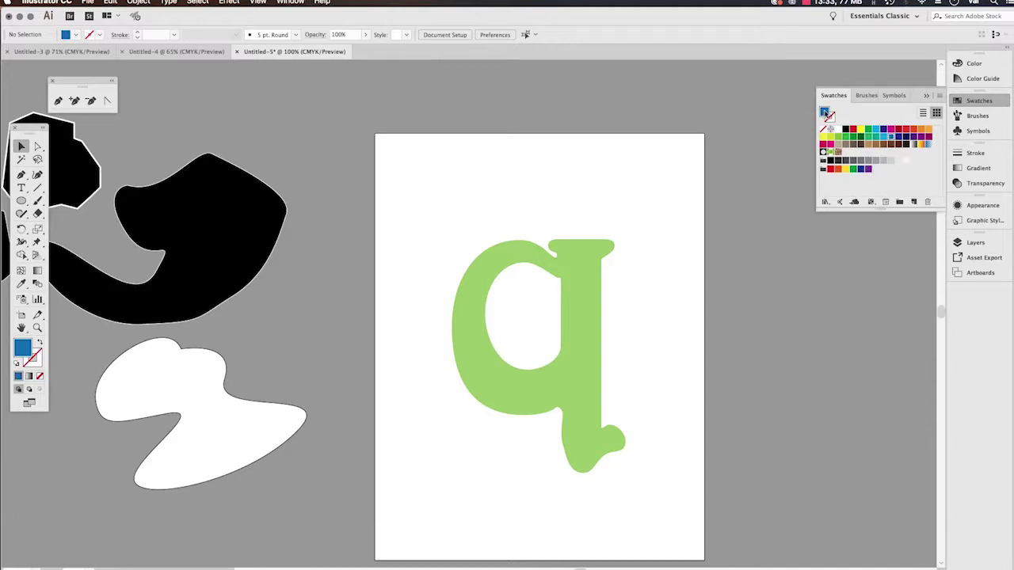
{"action": "left_click", "coordinate": [39, 344]}
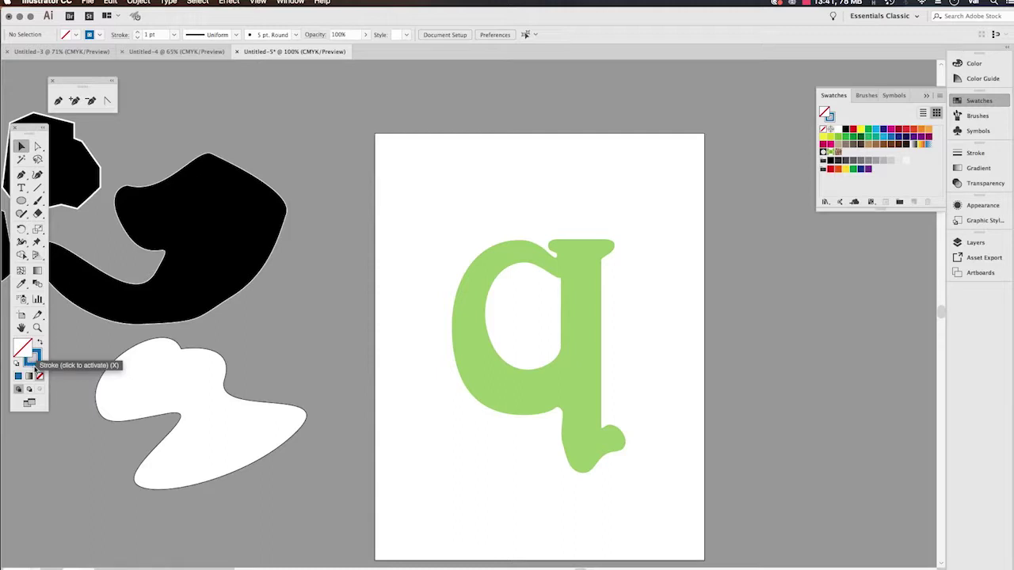
{"action": "left_click", "coordinate": [35, 365]}
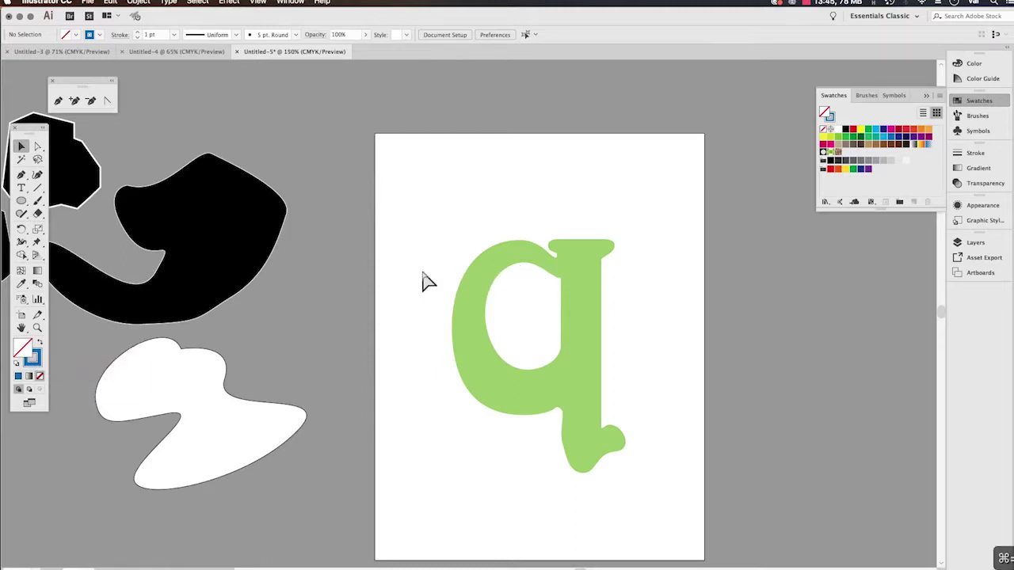
- Zoom to 400% on the q's top serif and pick the Pen tool
{"action": "key", "text": "super+equal"}
{"action": "key", "text": "super+equal"}
{"action": "key", "text": "super+equal"}
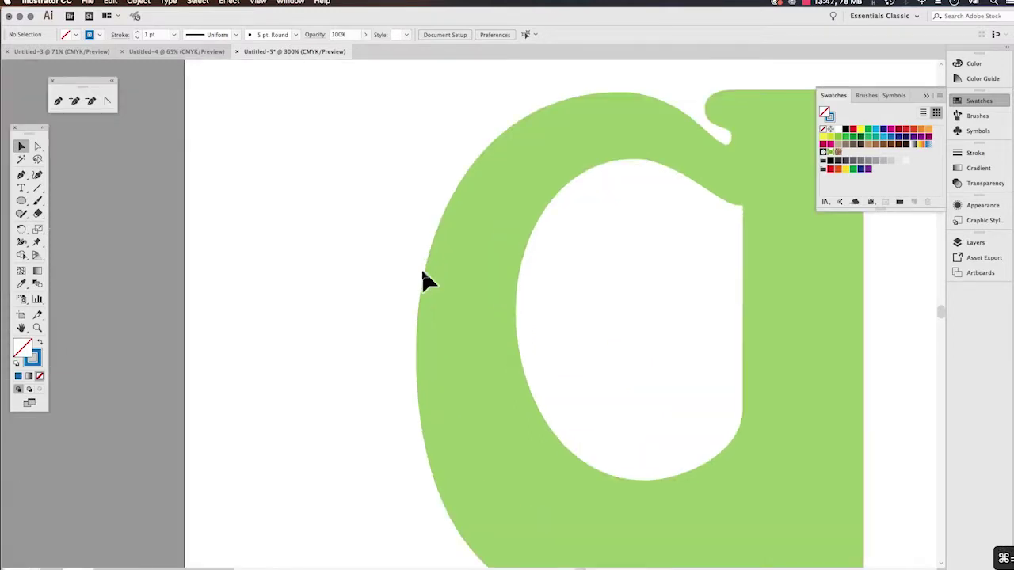
{"action": "left_click_drag", "start_coordinate": [654, 238], "coordinate": [529, 274]}
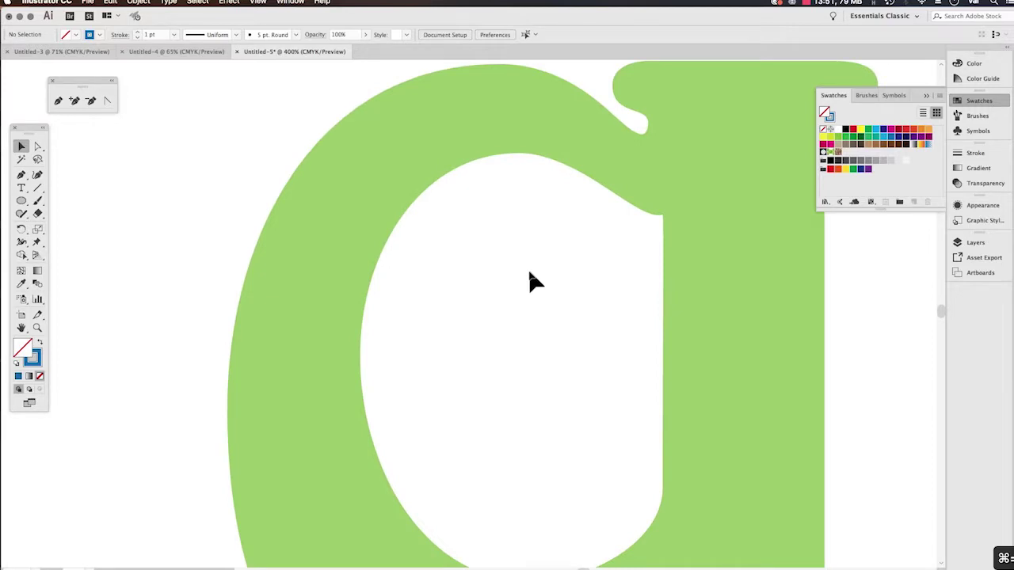
{"action": "left_click", "coordinate": [574, 286], "text": "super"}
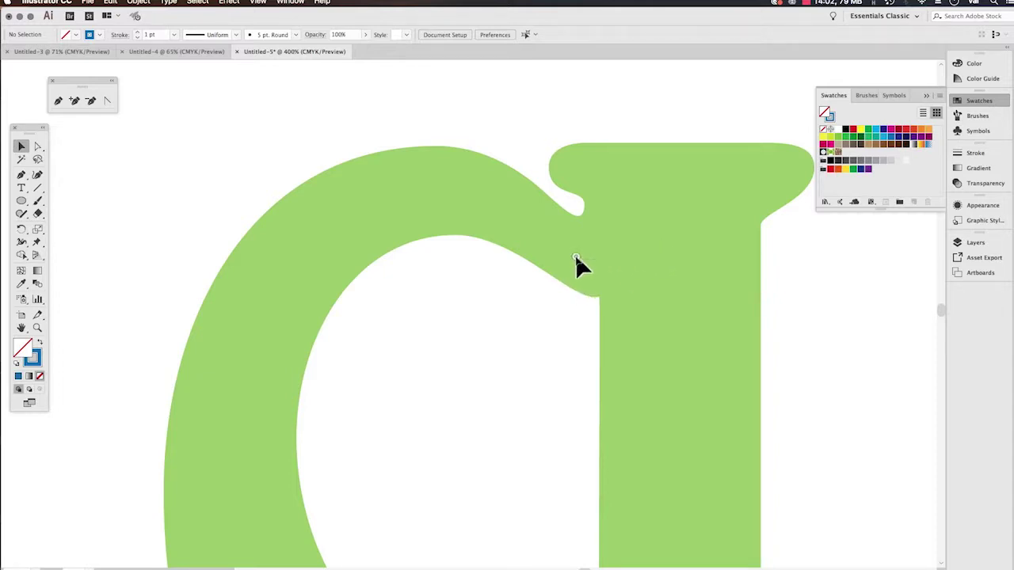
{"action": "left_click_drag", "start_coordinate": [684, 266], "coordinate": [515, 290]}
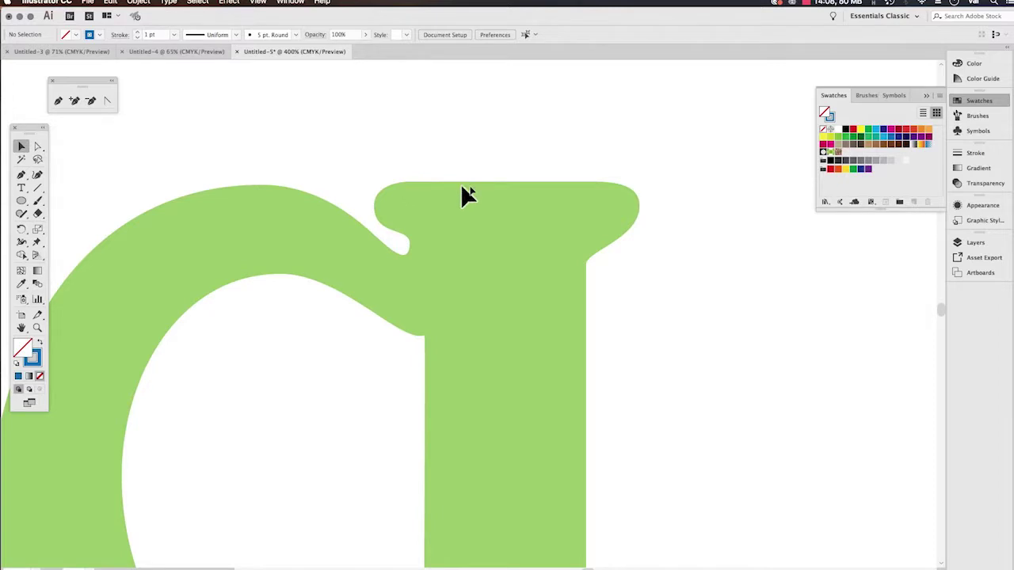
{"action": "left_click", "coordinate": [58, 101]}
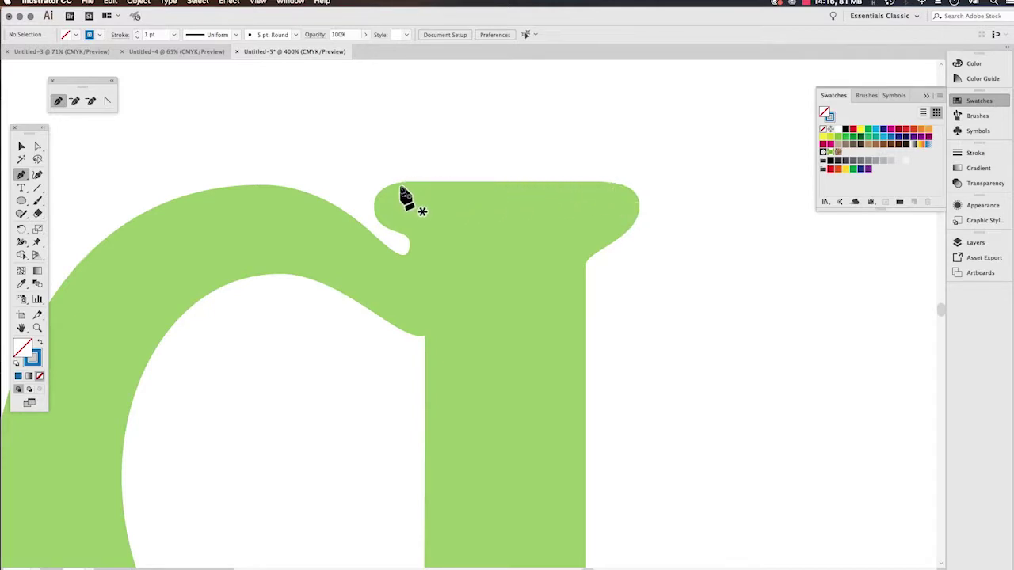
- Start the pen path along the q's top serif and curve it around the right corner
{"action": "left_click_drag", "start_coordinate": [400, 183], "coordinate": [599, 185]}
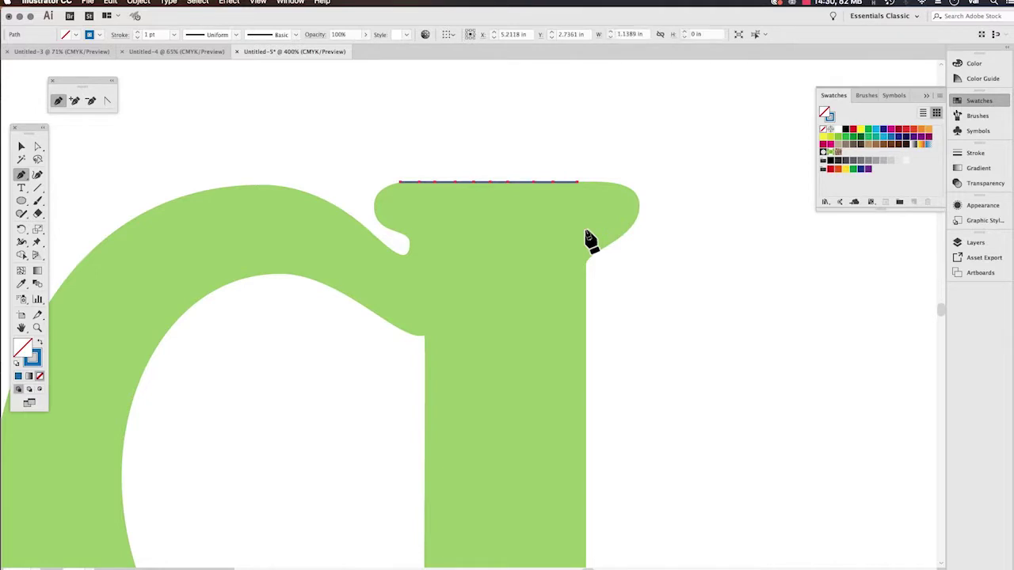
{"action": "key", "text": "super+shift+a"}
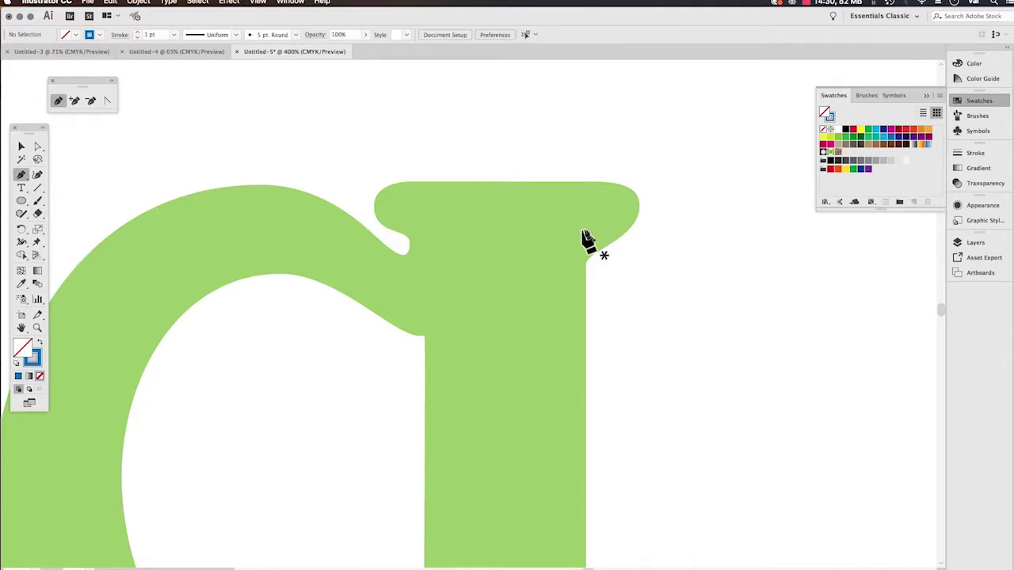
{"action": "left_click", "coordinate": [402, 182]}
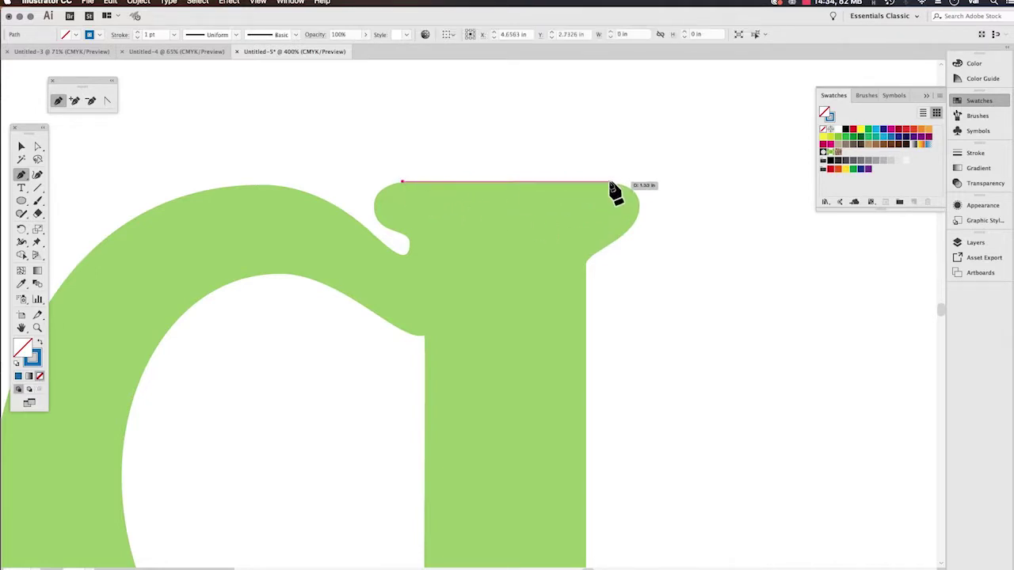
{"action": "left_click", "coordinate": [611, 188]}
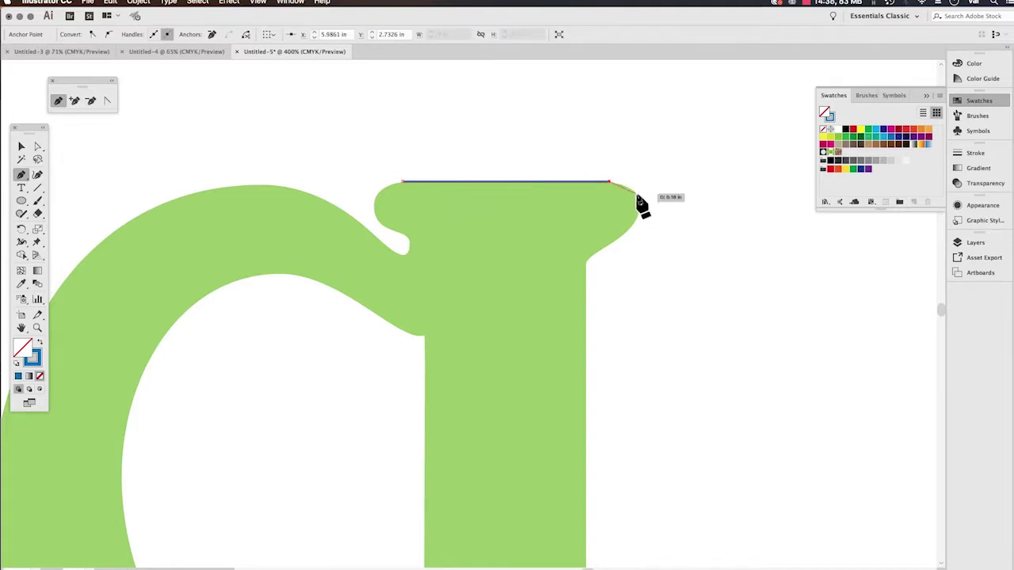
{"action": "left_click", "coordinate": [637, 192]}
{"action": "left_click_drag", "start_coordinate": [641, 206], "coordinate": [645, 212]}
{"action": "left_click_drag", "start_coordinate": [656, 232], "coordinate": [634, 224]}
{"action": "left_click_drag", "start_coordinate": [629, 229], "coordinate": [627, 232]}
{"action": "left_click_drag", "start_coordinate": [588, 259], "coordinate": [584, 270]}
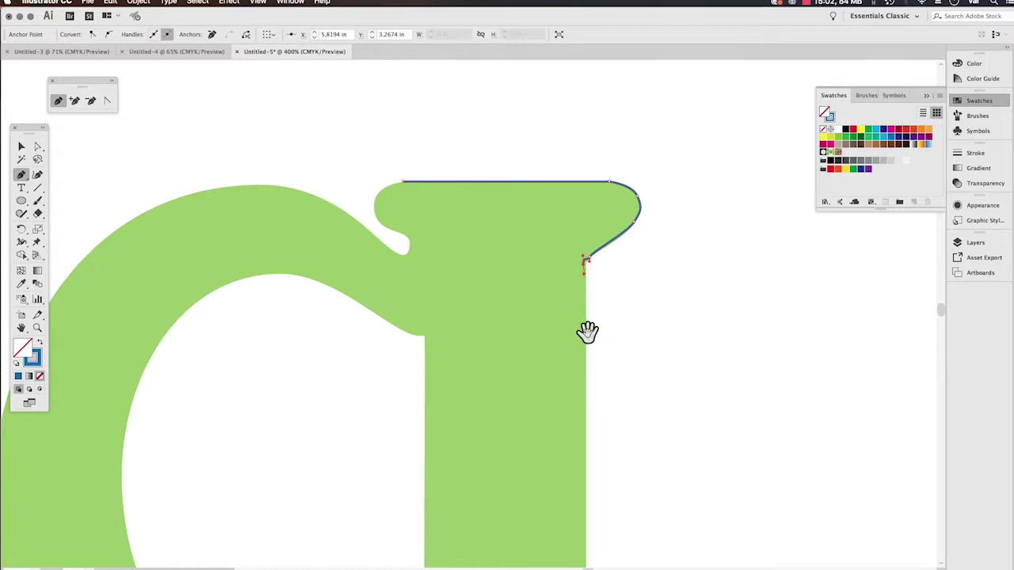
- Continue the path down the stem's right edge to its foot and curve onto the tail
{"action": "left_click_drag", "start_coordinate": [586, 425], "coordinate": [555, 240]}
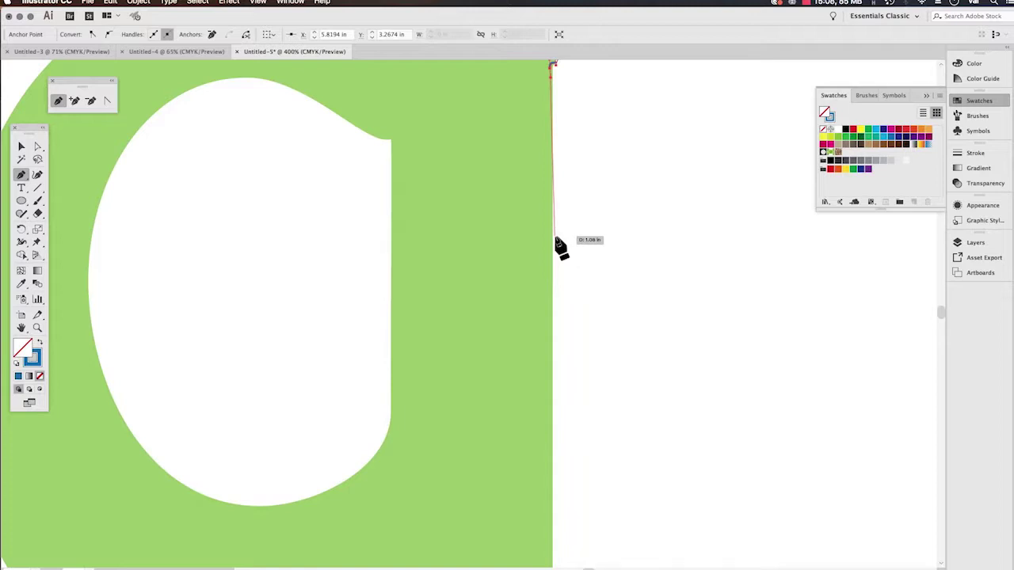
{"action": "key", "text": "space"}
{"action": "left_click_drag", "start_coordinate": [577, 414], "coordinate": [575, 242]}
{"action": "left_click_drag", "start_coordinate": [560, 491], "coordinate": [535, 500]}
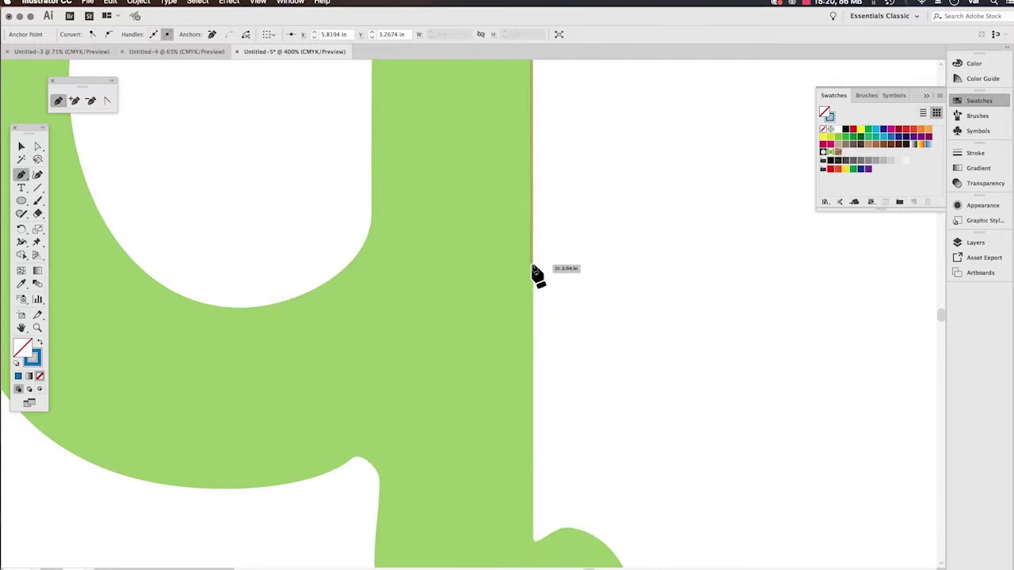
{"action": "left_click", "coordinate": [531, 312]}
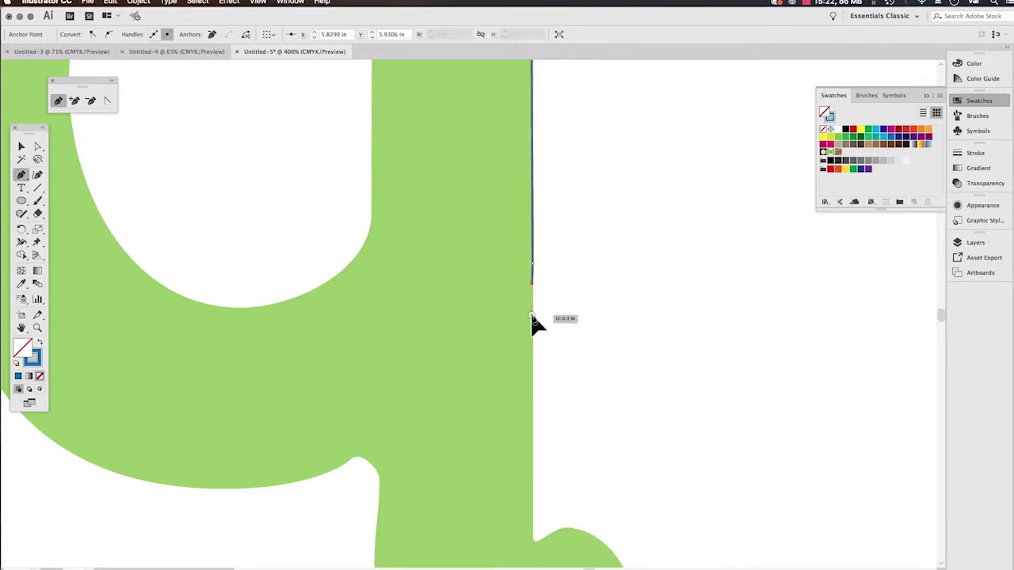
{"action": "left_click", "coordinate": [531, 378]}
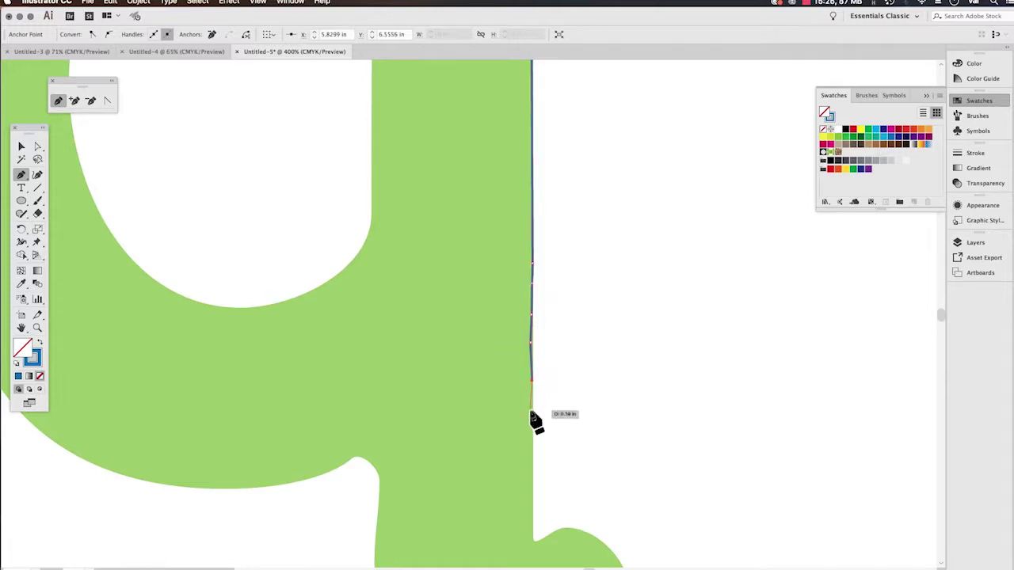
{"action": "key", "text": "super+z"}
{"action": "key", "text": "super+z"}
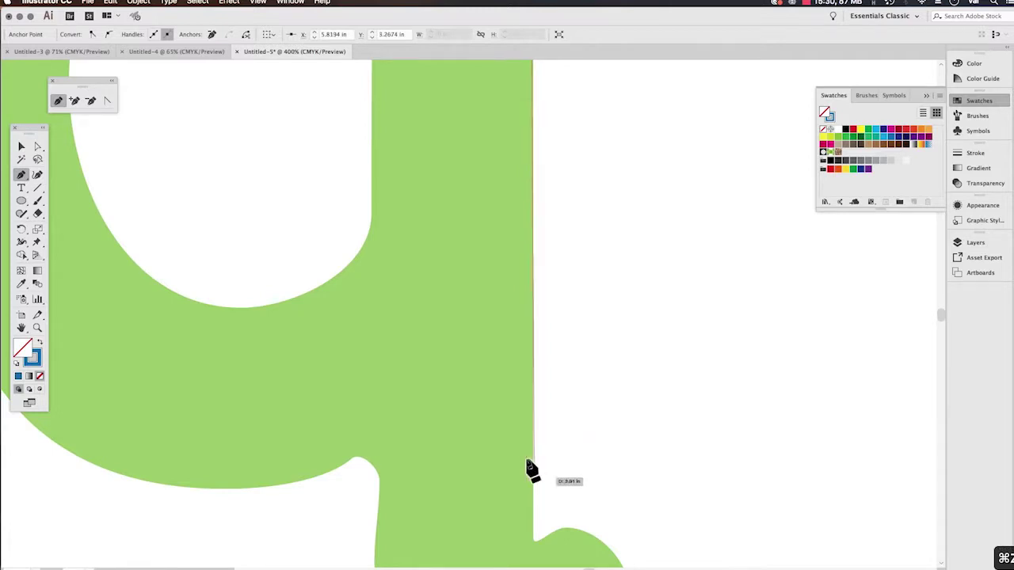
{"action": "left_click", "coordinate": [534, 542]}
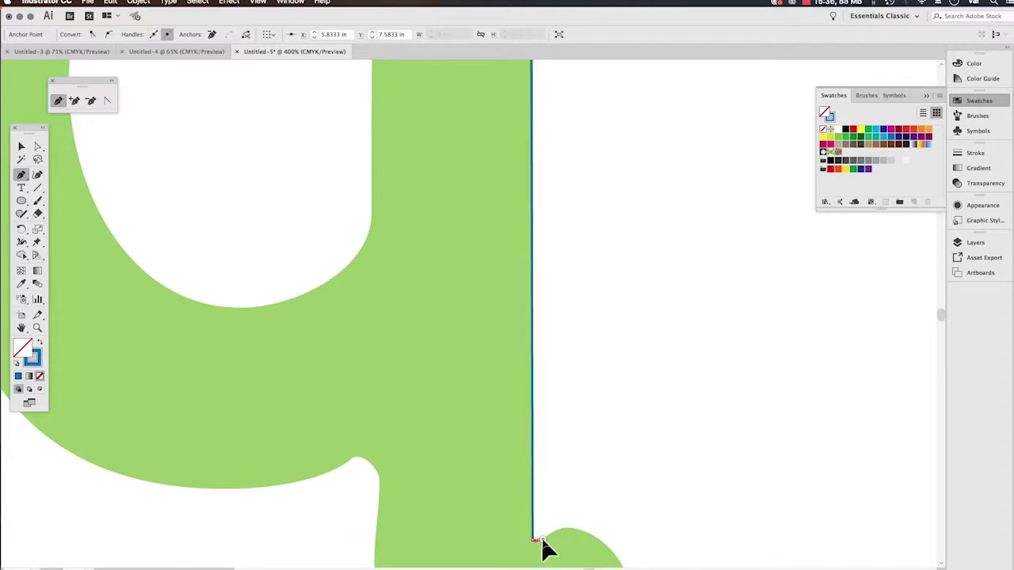
{"action": "left_click_drag", "start_coordinate": [543, 543], "coordinate": [546, 536]}
{"action": "mouse_move", "coordinate": [552, 533]}
{"action": "left_mouse_down"}
{"action": "mouse_move", "coordinate": [582, 532]}
{"action": "mouse_move", "coordinate": [555, 535]}
{"action": "mouse_move", "coordinate": [564, 542]}
{"action": "mouse_move", "coordinate": [572, 497]}
{"action": "mouse_move", "coordinate": [546, 390]}
{"action": "mouse_move", "coordinate": [582, 411]}
{"action": "mouse_move", "coordinate": [601, 470]}
{"action": "mouse_move", "coordinate": [590, 468]}
{"action": "mouse_move", "coordinate": [579, 491]}
{"action": "mouse_move", "coordinate": [524, 495]}
{"action": "mouse_move", "coordinate": [563, 385]}
{"action": "mouse_move", "coordinate": [573, 423]}
{"action": "mouse_move", "coordinate": [546, 469]}
{"action": "mouse_move", "coordinate": [490, 480]}
{"action": "mouse_move", "coordinate": [461, 465]}
{"action": "mouse_move", "coordinate": [430, 396]}
{"action": "left_mouse_up"}
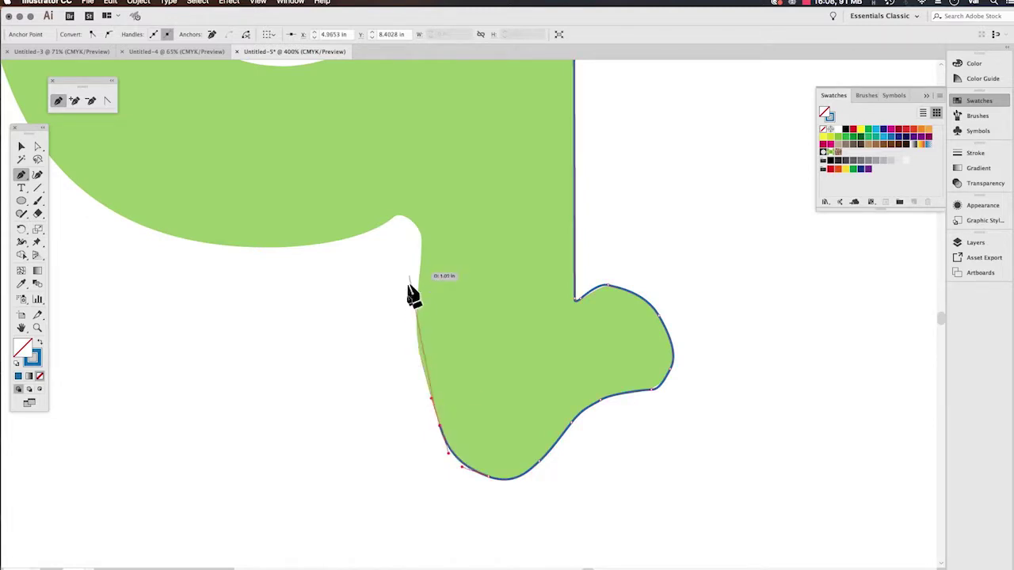
- Extend the path up the tail's left edge and close it on its starting anchor
{"action": "left_click", "coordinate": [417, 351], "text": "super"}
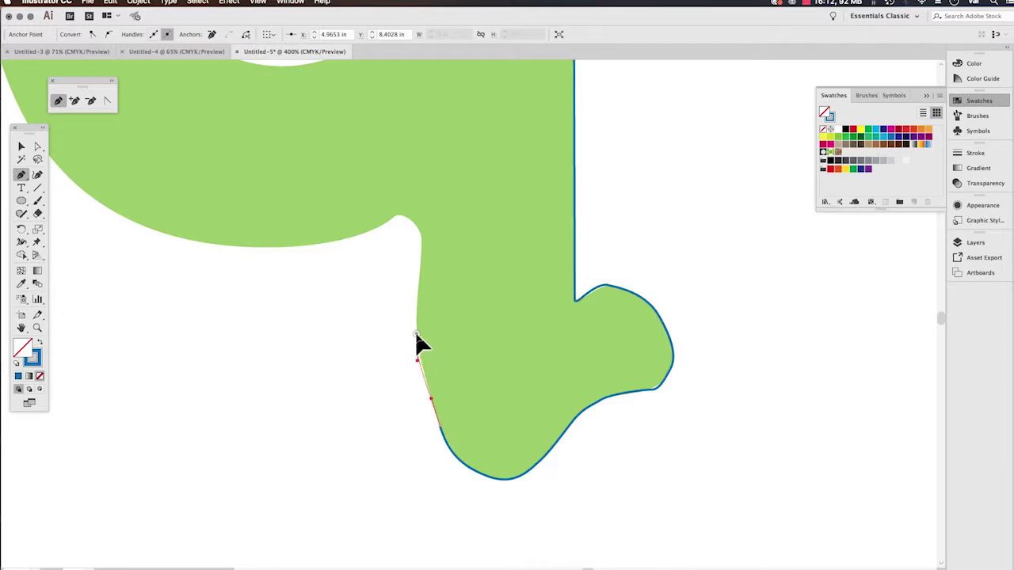
{"action": "left_click", "coordinate": [415, 333]}
{"action": "left_click_drag", "start_coordinate": [422, 238], "coordinate": [424, 224]}
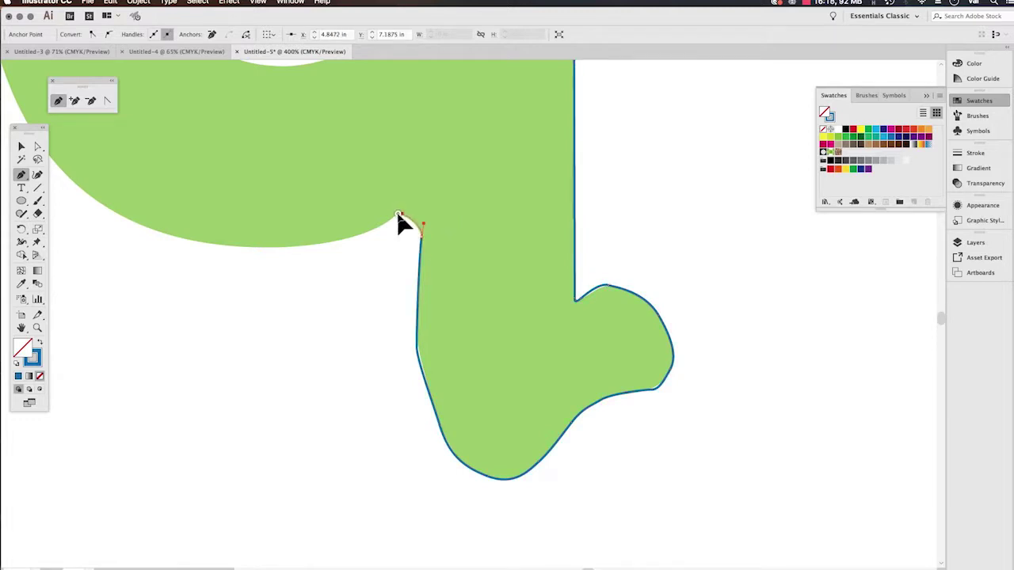
{"action": "left_click", "coordinate": [397, 214]}
- Start a new path with a curved point along the bowl's lower edge
{"action": "left_click", "coordinate": [390, 220]}
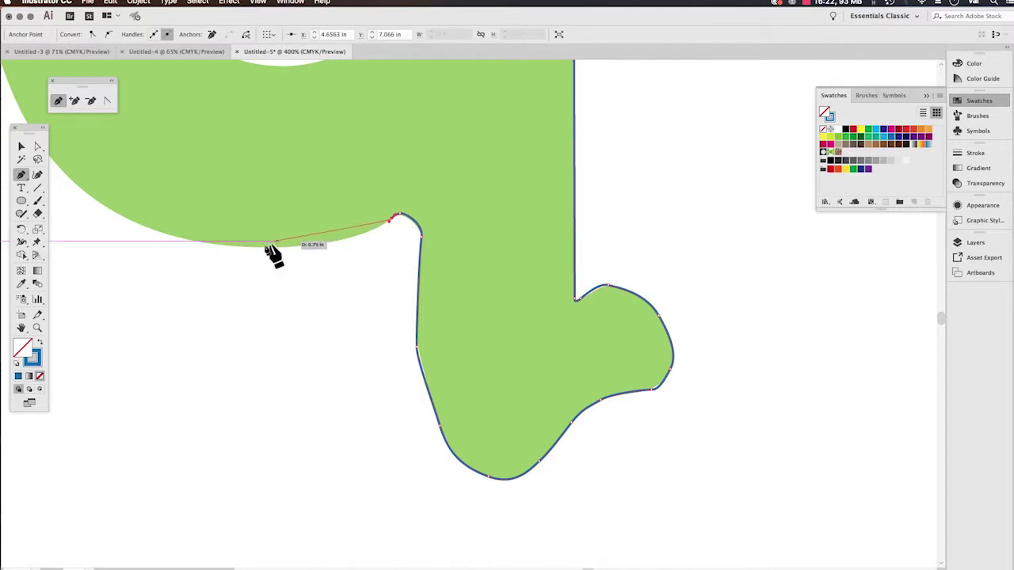
{"action": "left_click_drag", "start_coordinate": [222, 244], "coordinate": [108, 231]}
{"action": "key", "text": "space"}
- Place curved Pen anchors up the bowl's left side and over its top arch
{"action": "left_click_drag", "start_coordinate": [124, 170], "coordinate": [429, 285]}
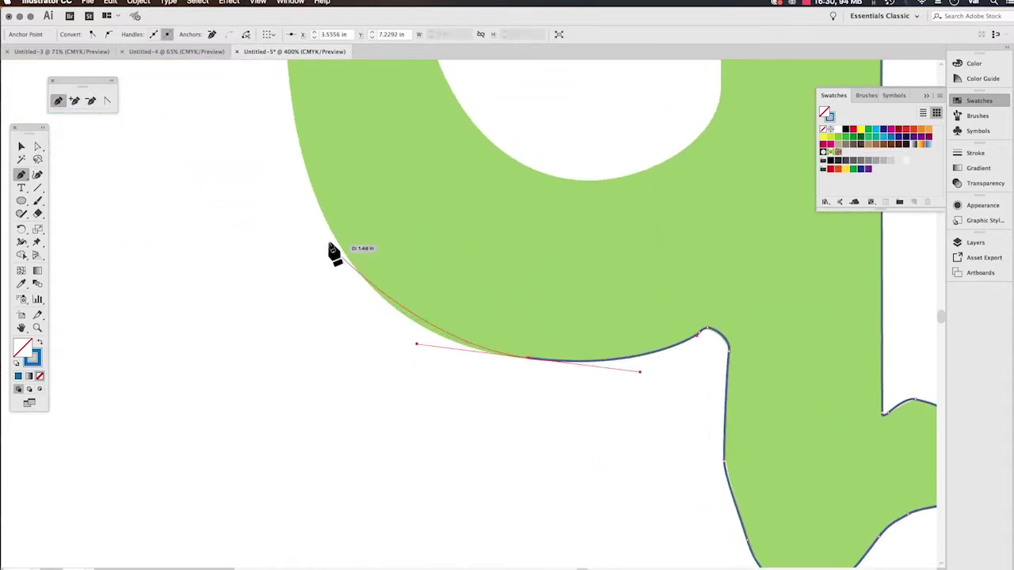
{"action": "left_click_drag", "start_coordinate": [332, 237], "coordinate": [295, 177]}
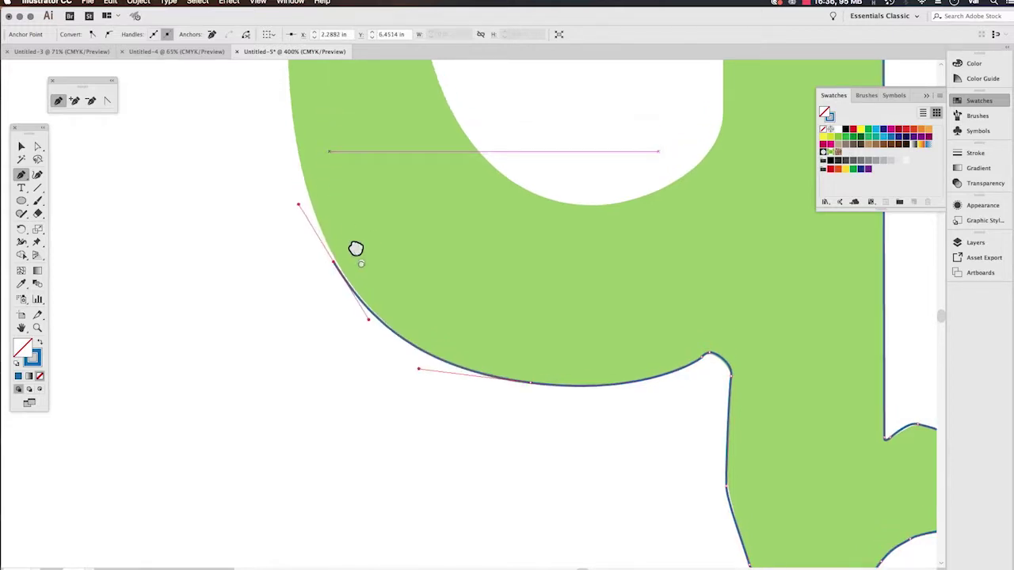
{"action": "left_click_drag", "start_coordinate": [356, 250], "coordinate": [356, 289]}
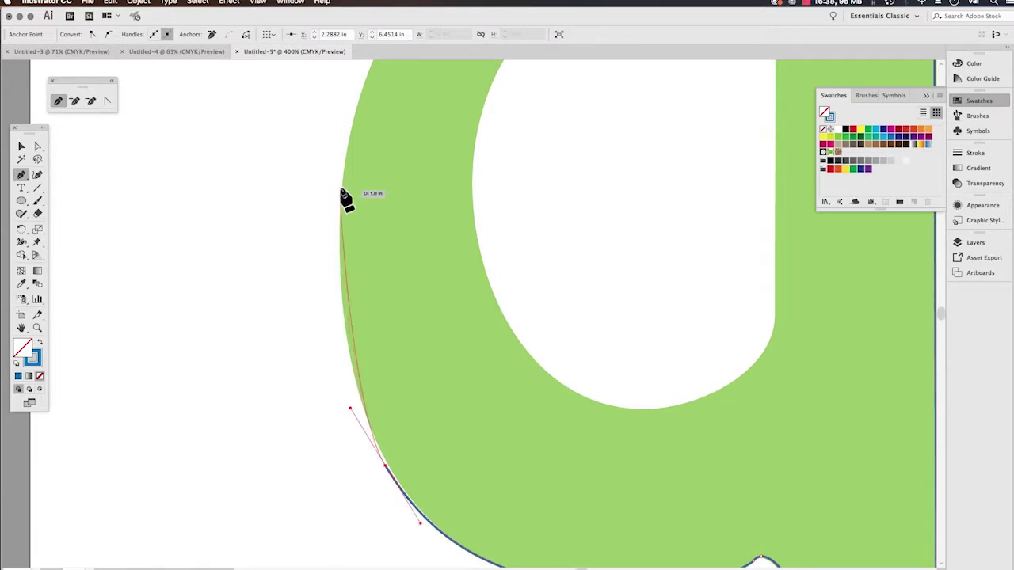
{"action": "left_click_drag", "start_coordinate": [342, 192], "coordinate": [354, 119]}
{"action": "left_click_drag", "start_coordinate": [389, 176], "coordinate": [320, 362]}
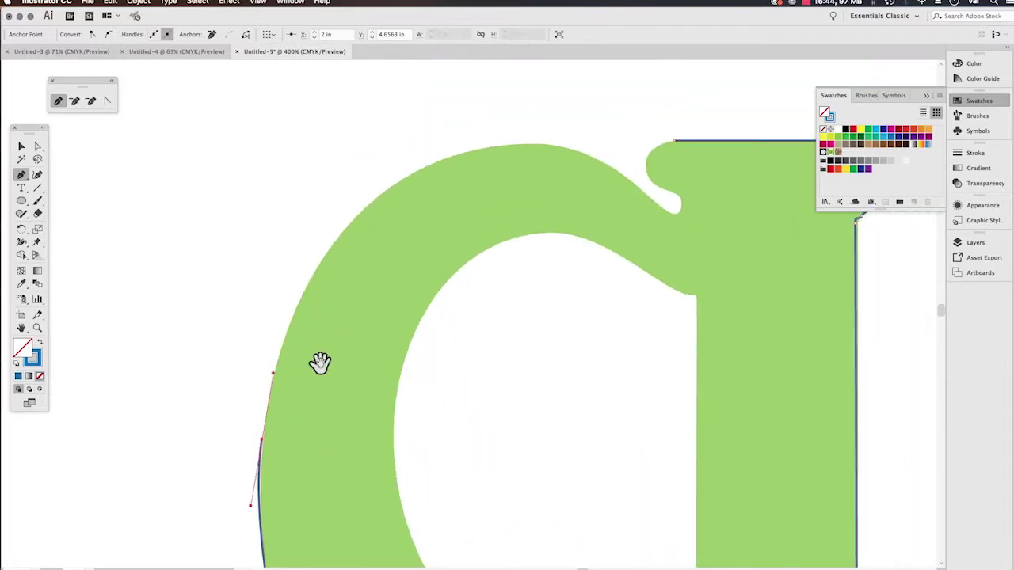
{"action": "left_click_drag", "start_coordinate": [368, 205], "coordinate": [525, 136]}
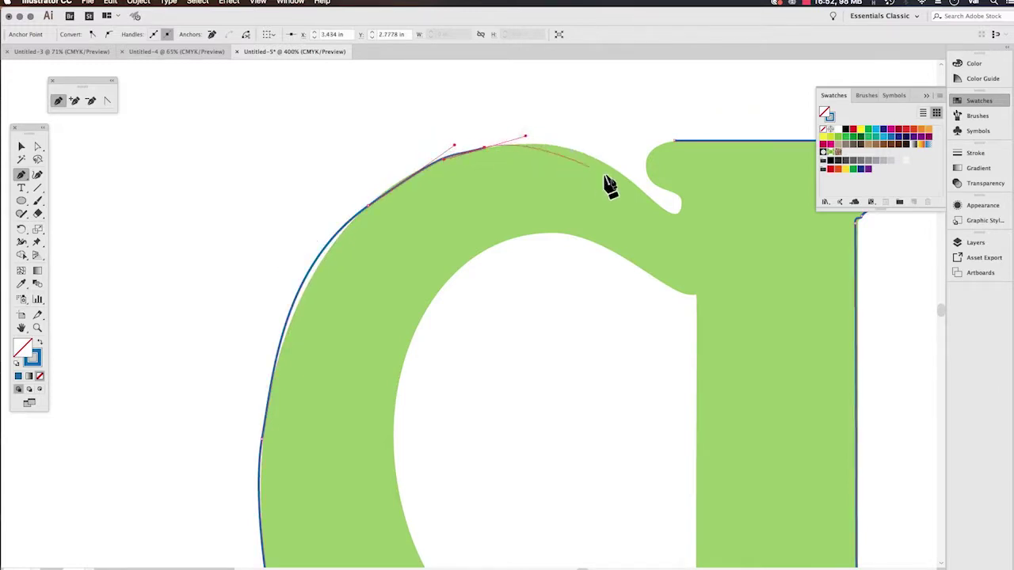
{"action": "left_click_drag", "start_coordinate": [638, 189], "coordinate": [657, 147]}
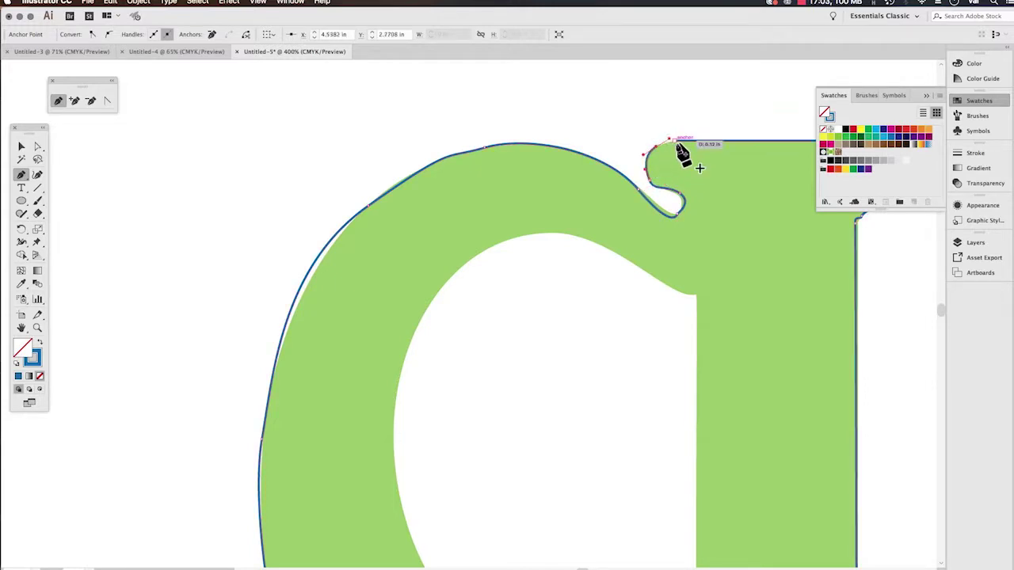
- Close the outline at its starting anchor and swap it to a solid blue fill
{"action": "left_click", "coordinate": [670, 141]}
{"action": "left_click", "coordinate": [42, 342]}
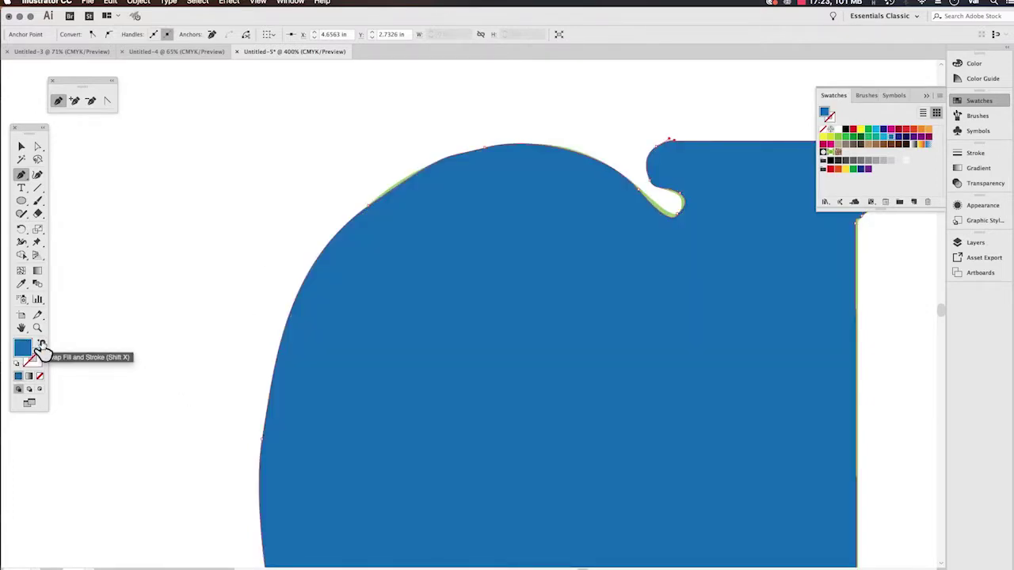
- Restore the unfilled blue stroke and zoom in on the notch with Direct Selection
{"action": "left_click", "coordinate": [42, 346]}
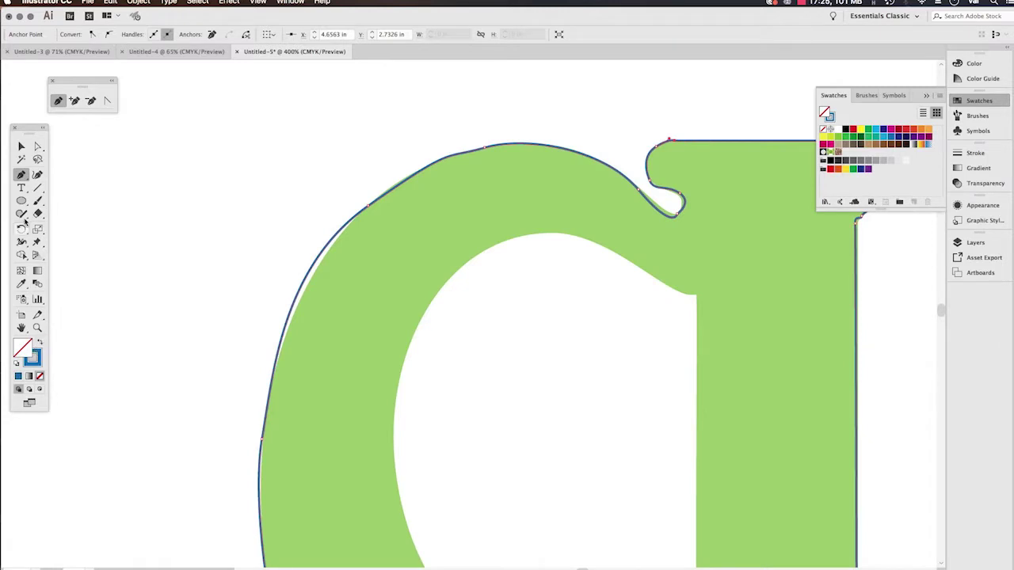
{"action": "left_click", "coordinate": [37, 148]}
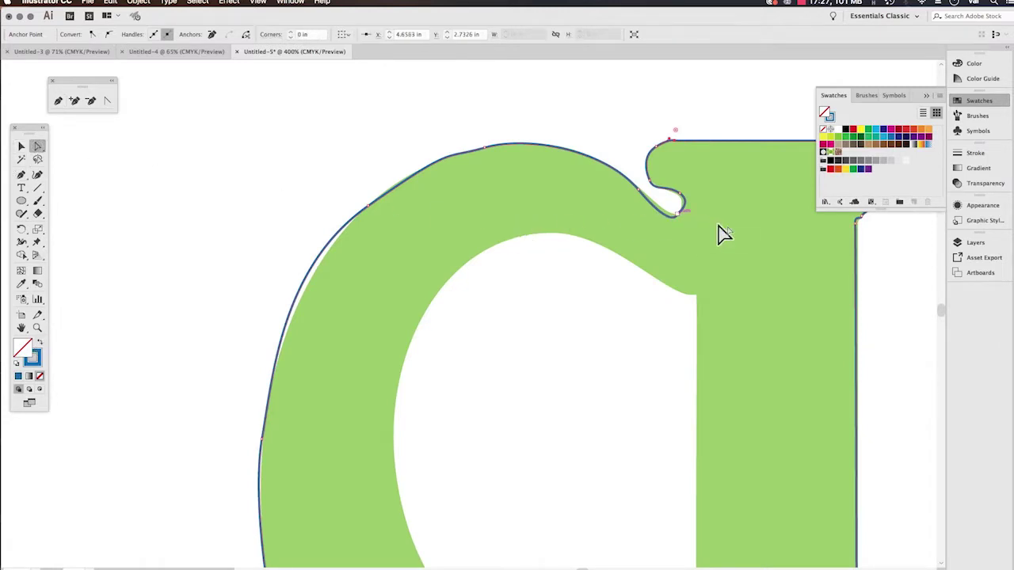
{"action": "left_click_drag", "start_coordinate": [718, 233], "coordinate": [505, 267]}
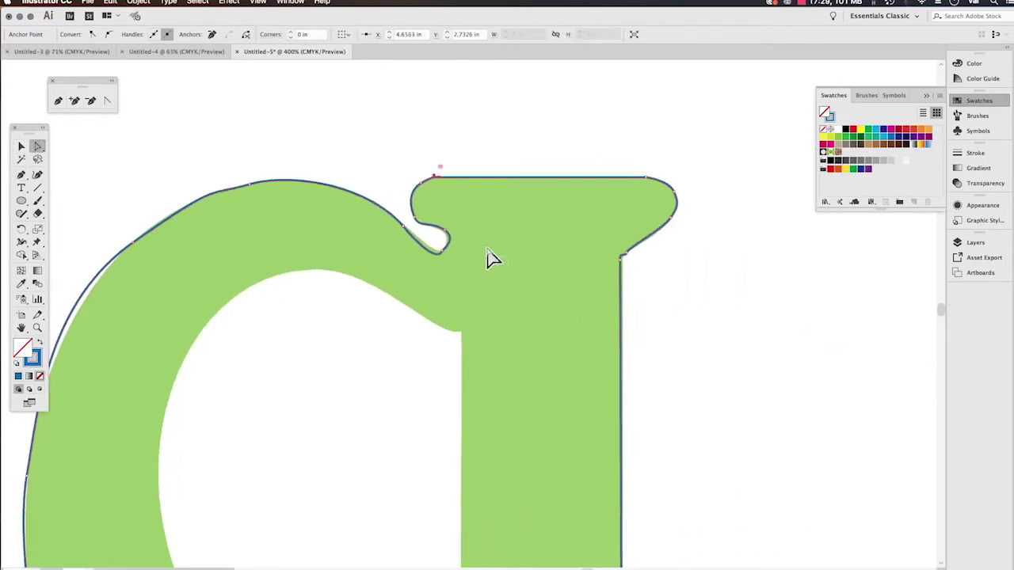
{"action": "left_click_drag", "start_coordinate": [445, 246], "coordinate": [469, 238]}
{"action": "key", "text": "super+equal"}
{"action": "key", "text": "super+equal"}
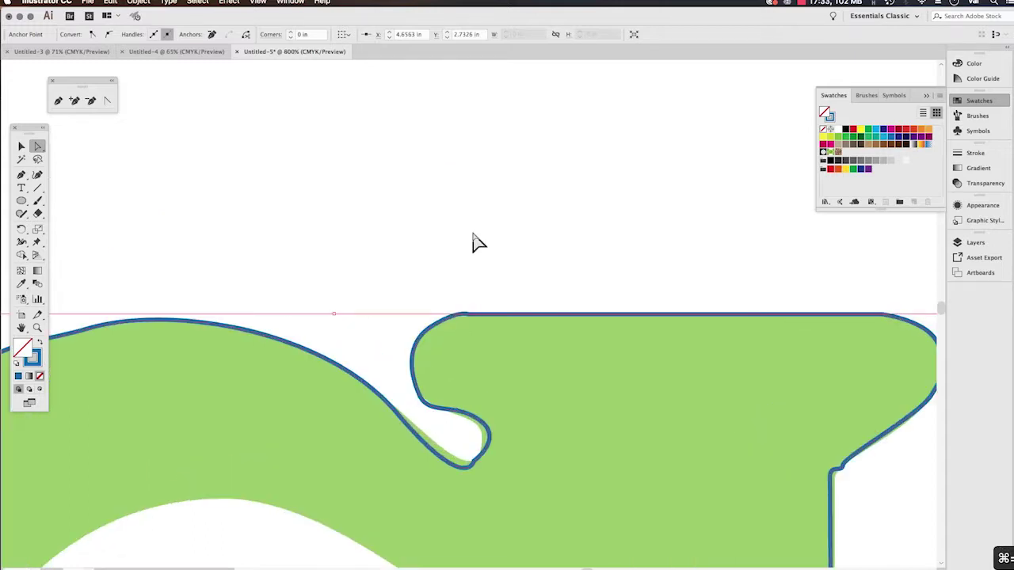
{"action": "left_click_drag", "start_coordinate": [536, 393], "coordinate": [525, 308]}
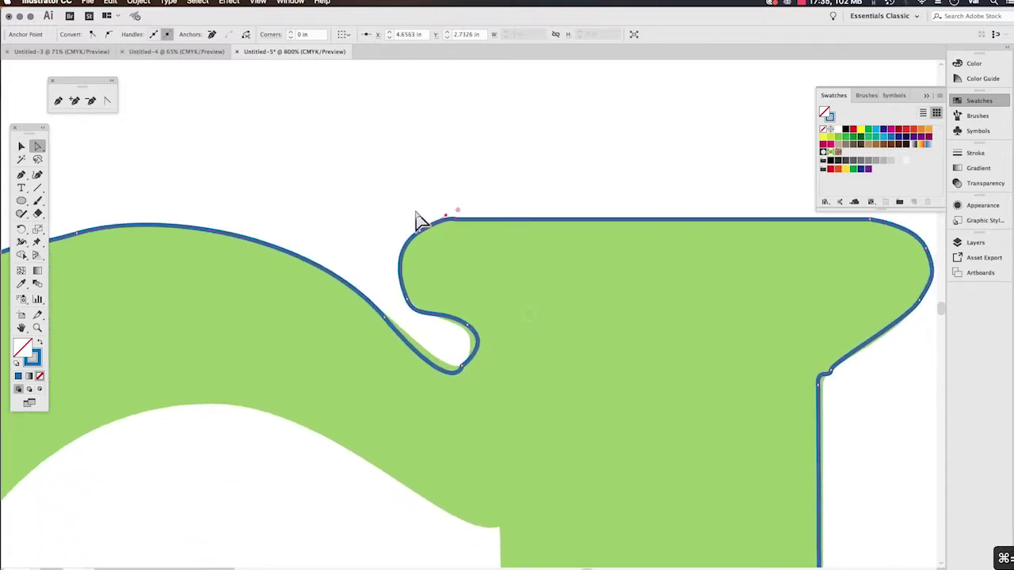
- Pull the notch's upper-left and corner anchors to form the hook shape
{"action": "left_click", "coordinate": [421, 234]}
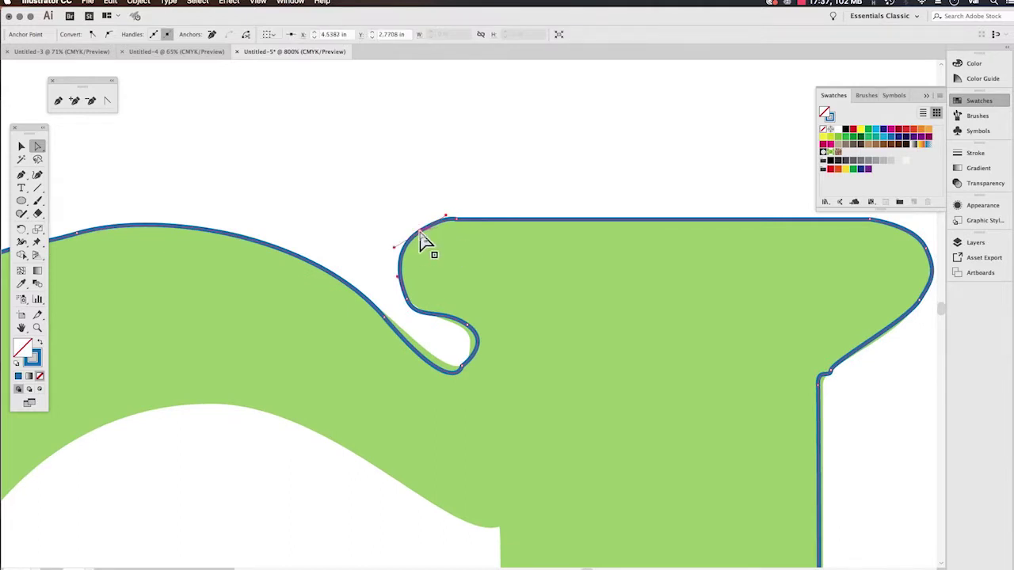
{"action": "left_click_drag", "start_coordinate": [412, 230], "coordinate": [441, 220]}
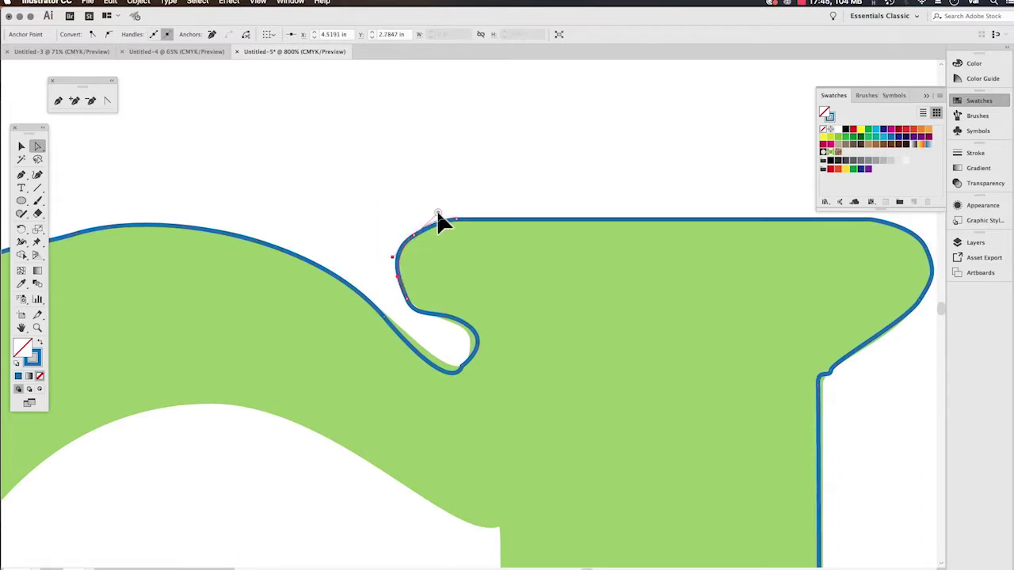
{"action": "left_click", "coordinate": [437, 215]}
{"action": "left_click_drag", "start_coordinate": [409, 302], "coordinate": [419, 319]}
{"action": "key", "text": "super+z"}
{"action": "left_click_drag", "start_coordinate": [409, 305], "coordinate": [419, 310]}
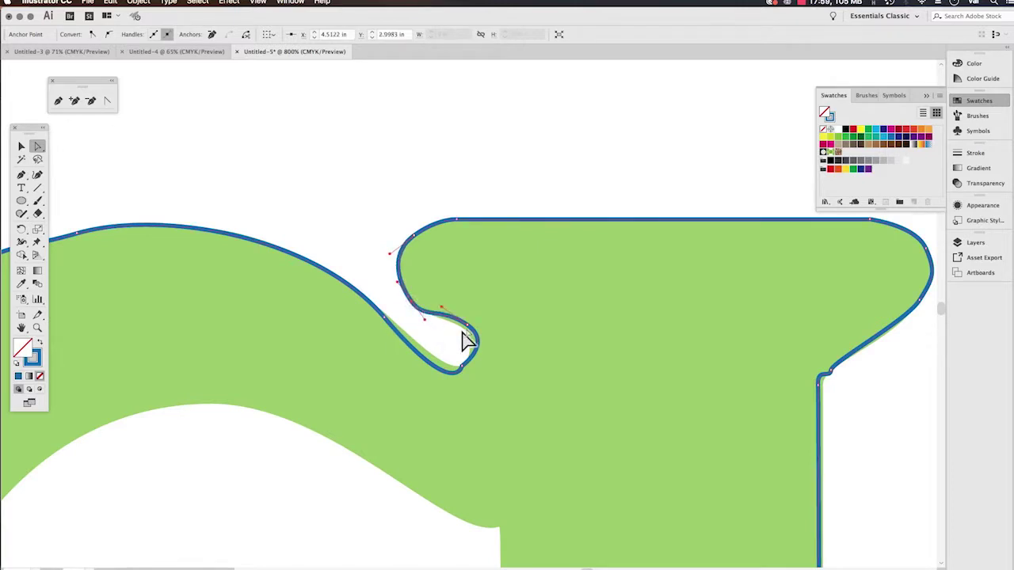
{"action": "left_click_drag", "start_coordinate": [468, 326], "coordinate": [468, 329]}
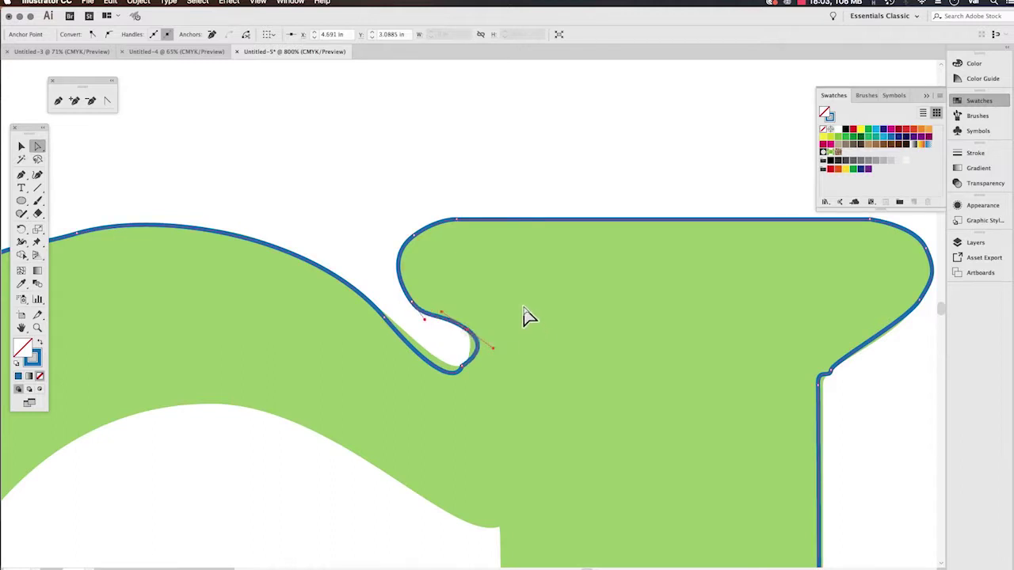
- Refine the notch loop's bottom and right anchors and handles to follow its curve
{"action": "left_click", "coordinate": [463, 369]}
{"action": "left_click_drag", "start_coordinate": [491, 347], "coordinate": [487, 353]}
{"action": "left_click_drag", "start_coordinate": [475, 338], "coordinate": [484, 343]}
{"action": "left_click", "coordinate": [461, 368]}
{"action": "left_click_drag", "start_coordinate": [463, 367], "coordinate": [466, 362]}
{"action": "left_click", "coordinate": [476, 336]}
{"action": "left_click_drag", "start_coordinate": [474, 331], "coordinate": [467, 360]}
{"action": "left_click", "coordinate": [465, 367]}
- Round the loop's bottom curve and match its upper handle to the arch
{"action": "left_click_drag", "start_coordinate": [453, 399], "coordinate": [457, 383]}
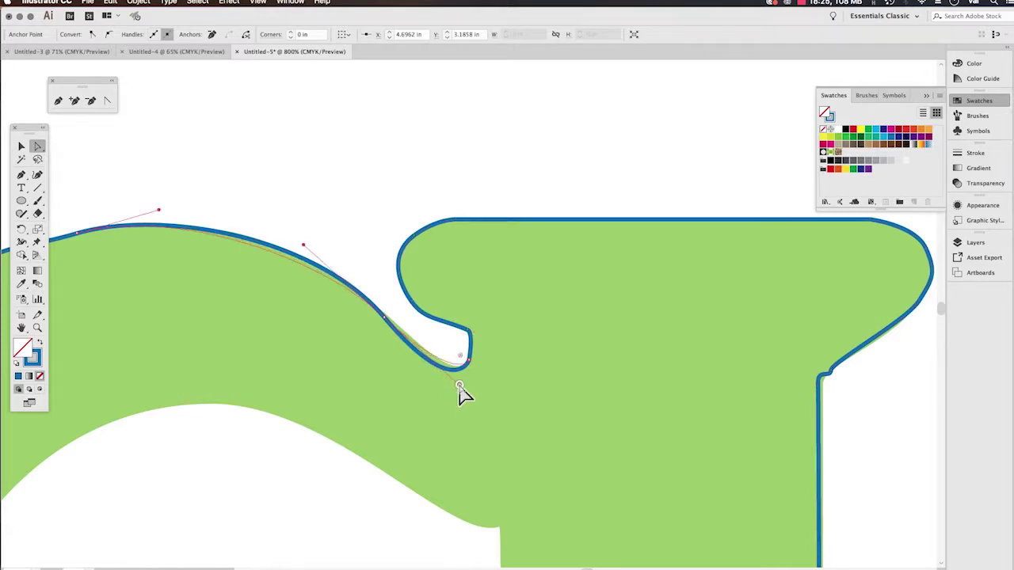
{"action": "left_click_drag", "start_coordinate": [383, 319], "coordinate": [387, 316]}
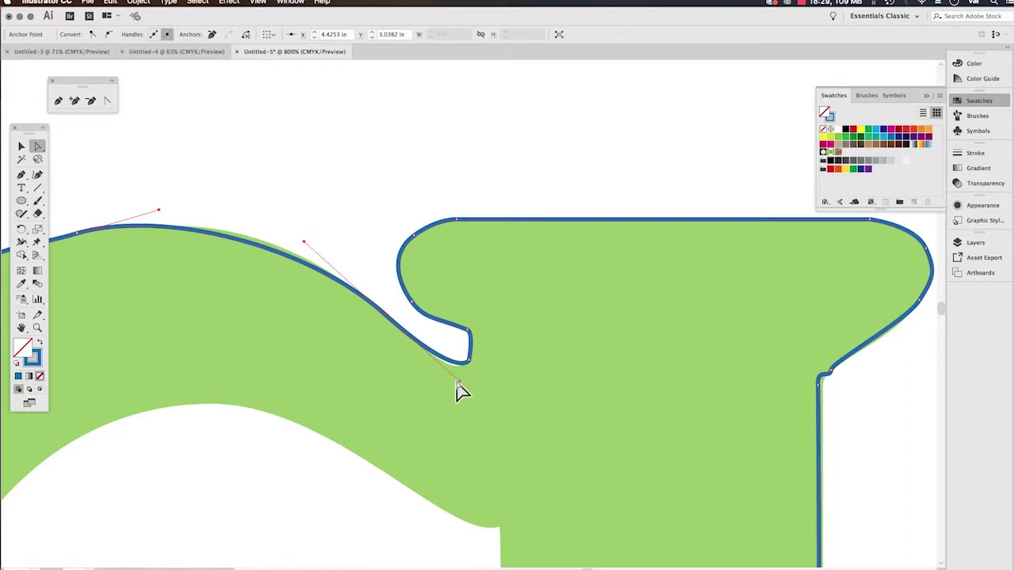
{"action": "left_click_drag", "start_coordinate": [458, 381], "coordinate": [463, 392]}
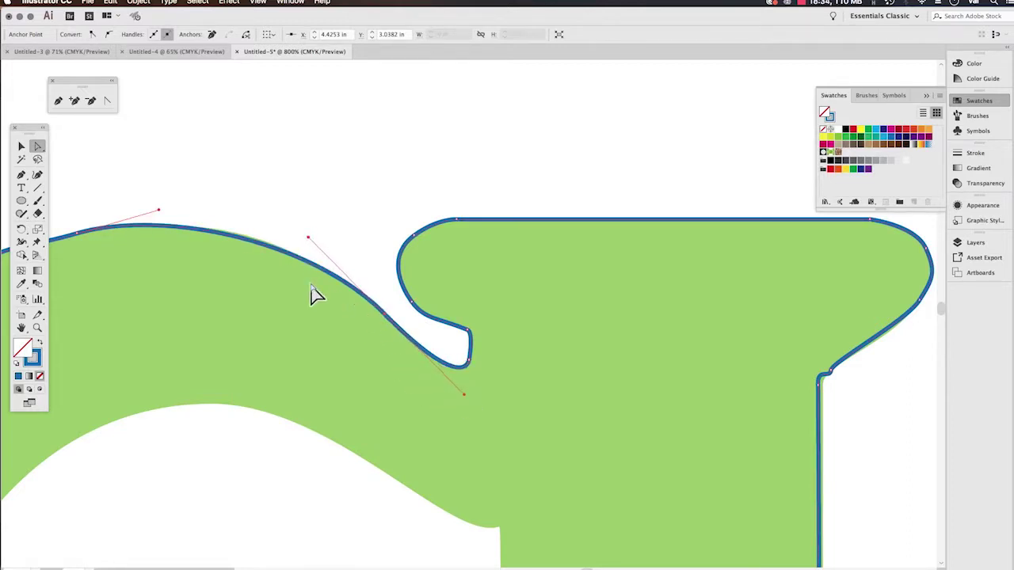
{"action": "left_click_drag", "start_coordinate": [308, 238], "coordinate": [300, 229]}
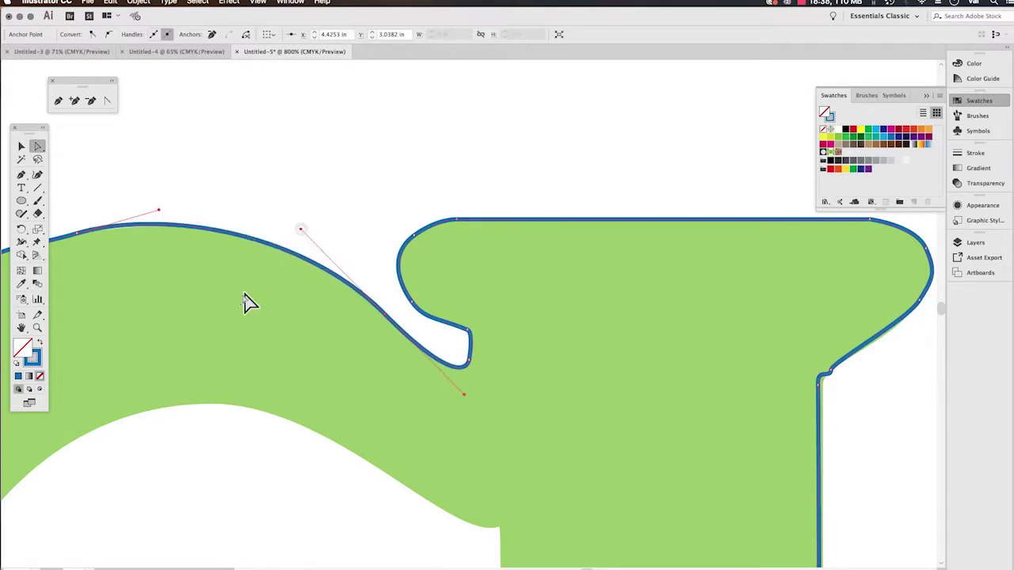
- Shift the top arch anchor right and swing the neighbouring handles to hug the green edge
{"action": "left_click_drag", "start_coordinate": [279, 296], "coordinate": [509, 297]}
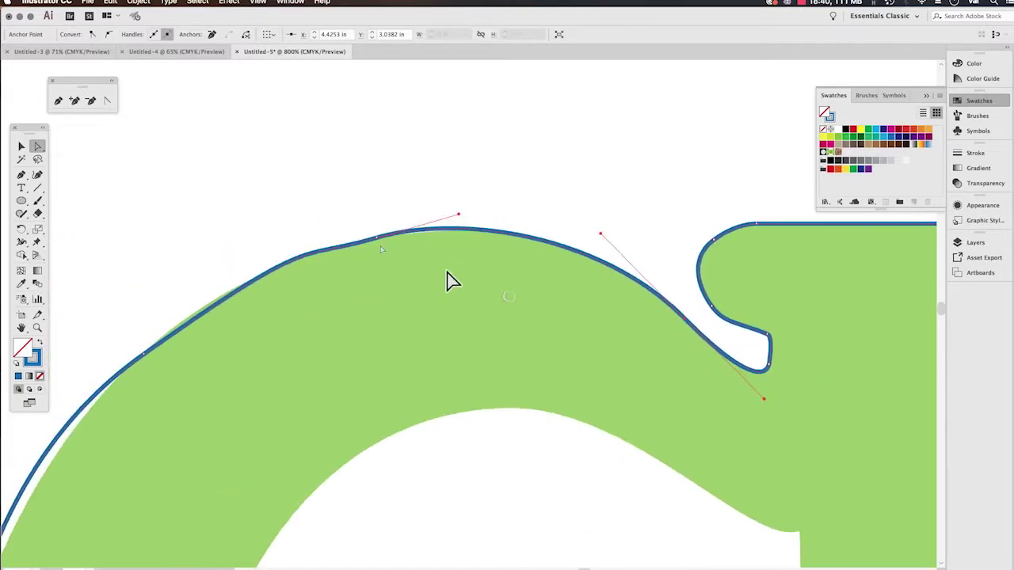
{"action": "left_click", "coordinate": [377, 239]}
{"action": "left_click_drag", "start_coordinate": [377, 239], "coordinate": [404, 236]}
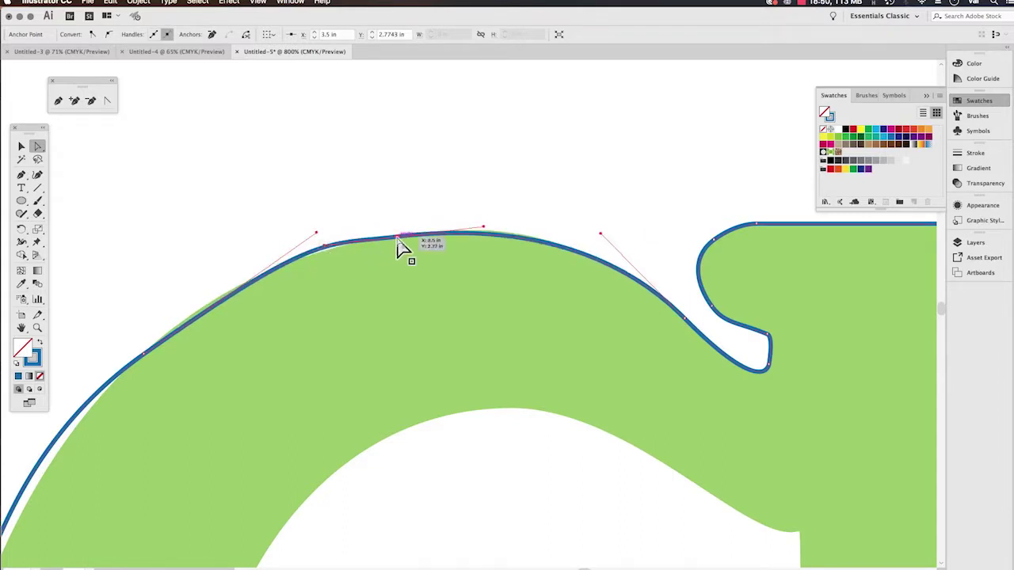
{"action": "left_click_drag", "start_coordinate": [399, 238], "coordinate": [407, 237]}
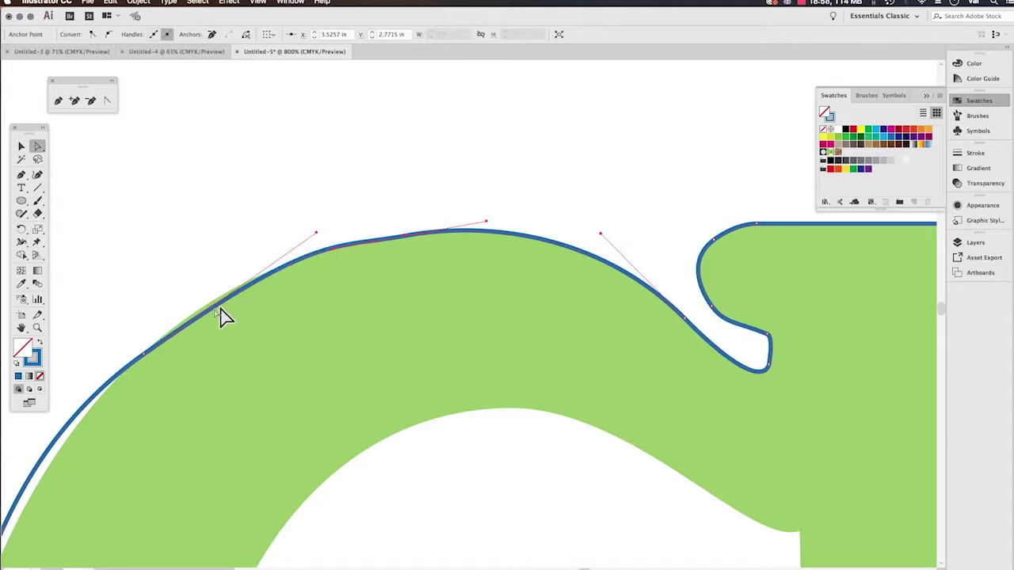
{"action": "left_click_drag", "start_coordinate": [144, 351], "coordinate": [151, 356]}
{"action": "left_click_drag", "start_coordinate": [265, 316], "coordinate": [405, 299]}
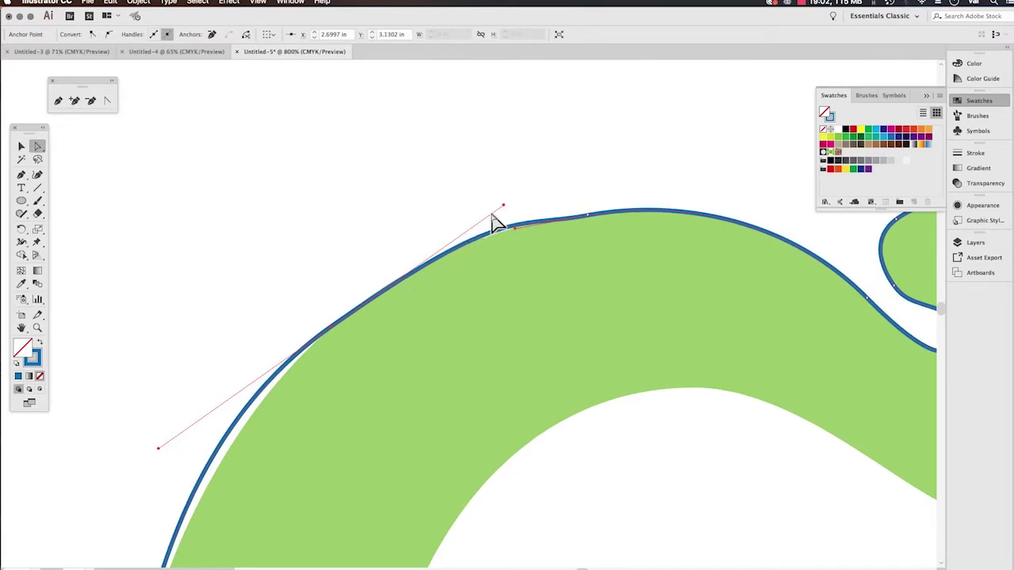
{"action": "left_click_drag", "start_coordinate": [495, 211], "coordinate": [490, 220]}
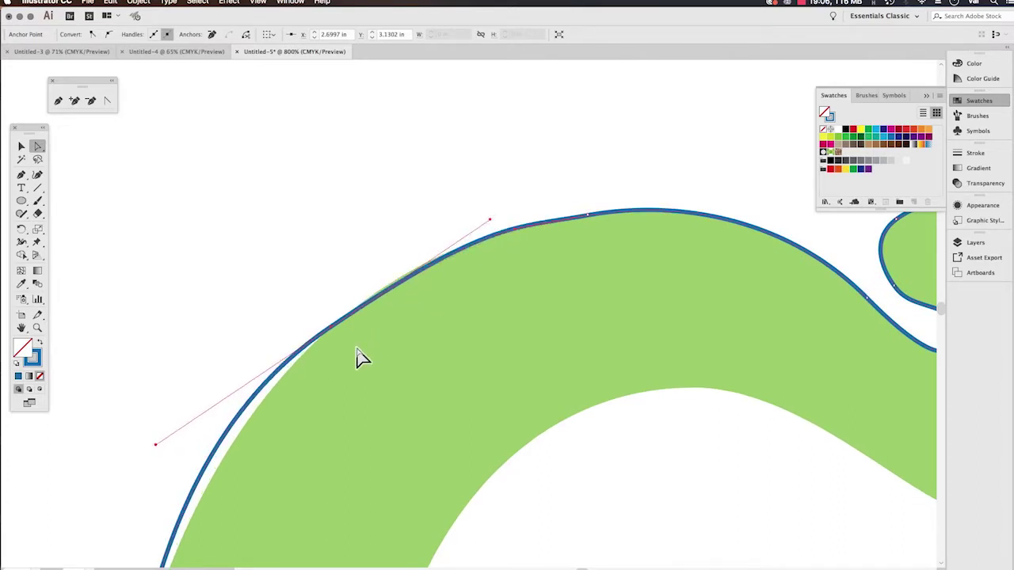
{"action": "left_click_drag", "start_coordinate": [156, 444], "coordinate": [259, 371]}
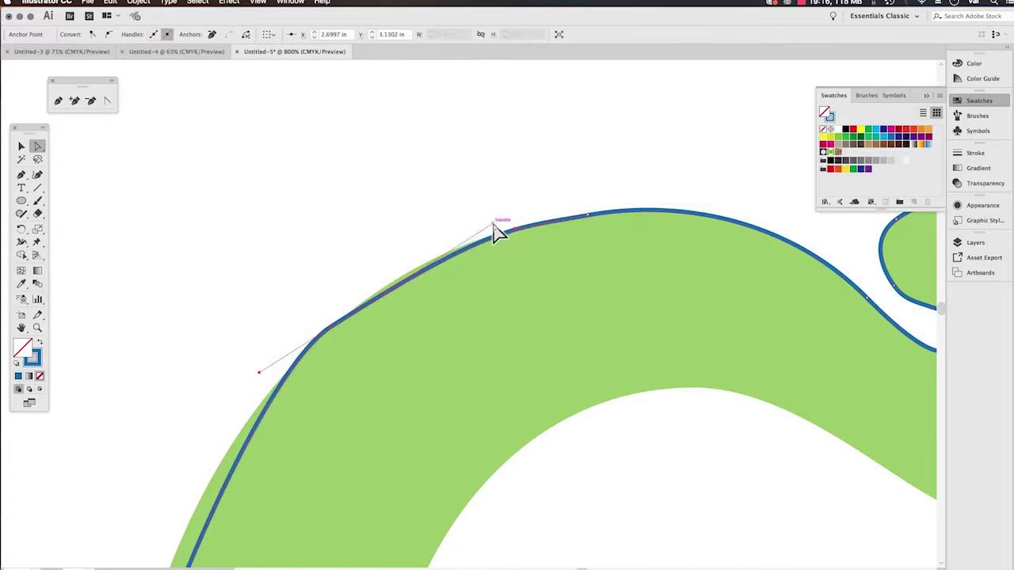
{"action": "left_click_drag", "start_coordinate": [486, 225], "coordinate": [442, 237]}
{"action": "left_click_drag", "start_coordinate": [408, 350], "coordinate": [495, 269]}
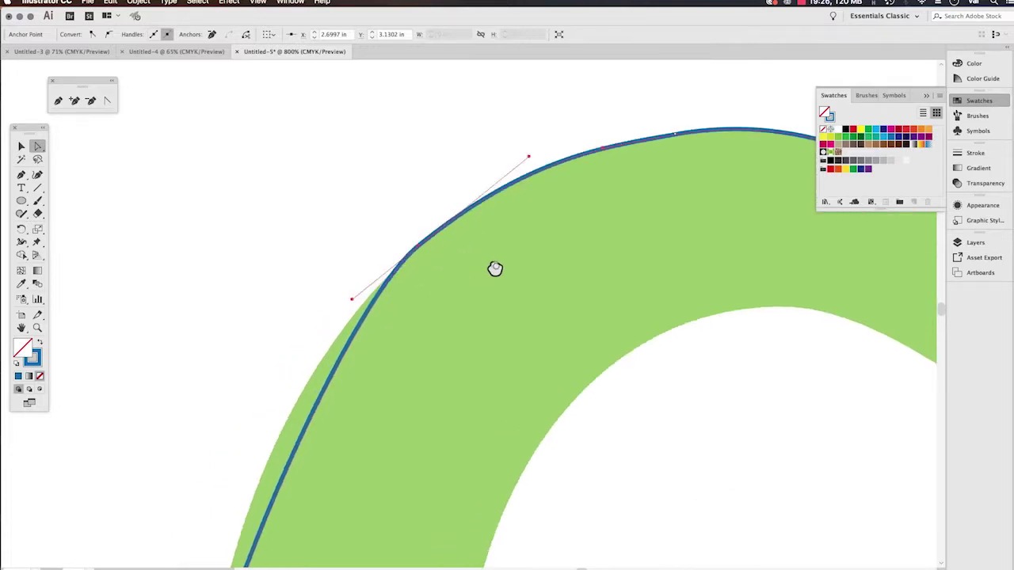
- Reshape the left outer curve's anchor and handles to hug the letter edge
{"action": "left_click_drag", "start_coordinate": [420, 314], "coordinate": [489, 222]}
{"action": "left_click_drag", "start_coordinate": [428, 432], "coordinate": [428, 349]}
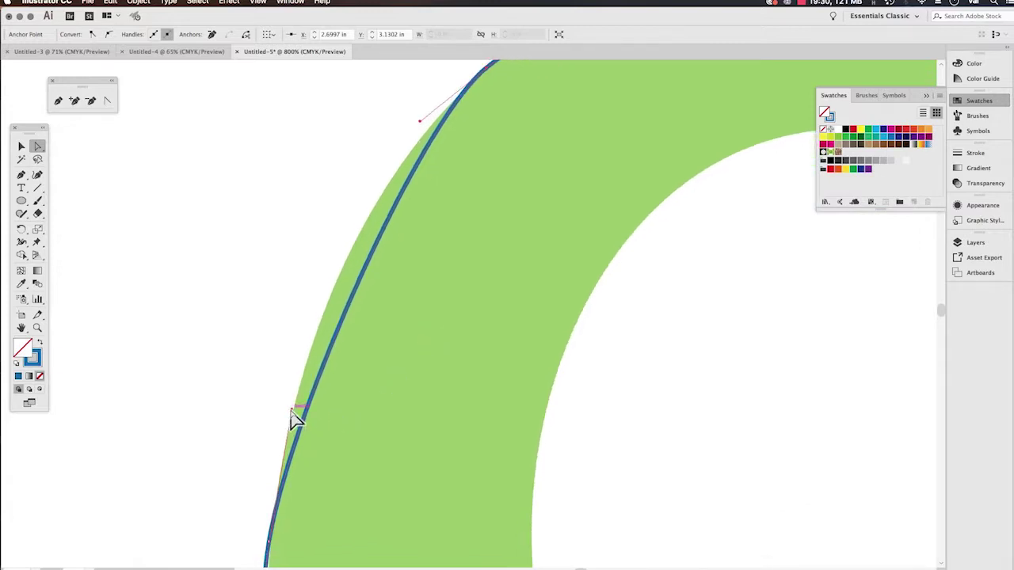
{"action": "left_click_drag", "start_coordinate": [290, 405], "coordinate": [301, 276]}
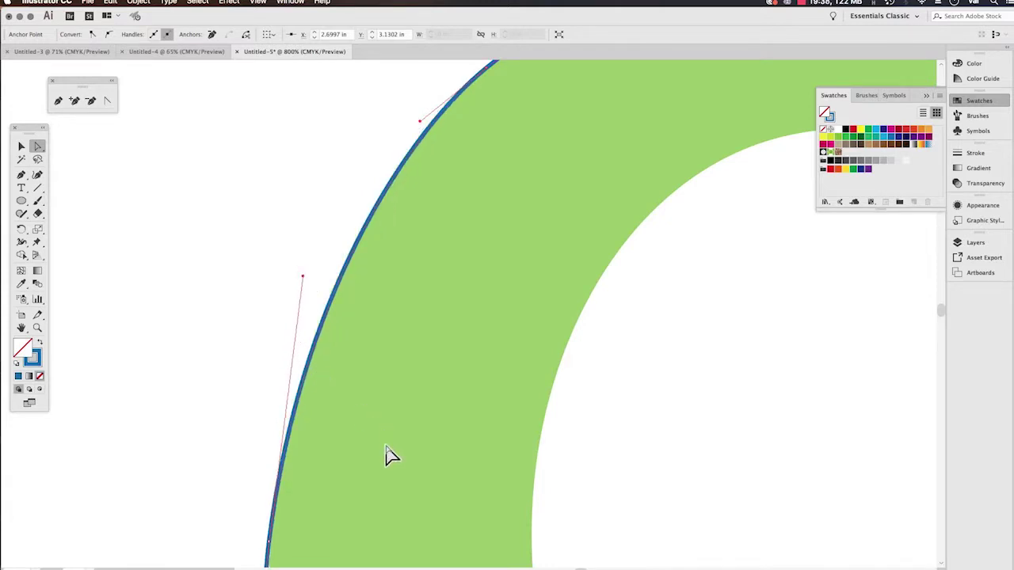
{"action": "left_click_drag", "start_coordinate": [384, 441], "coordinate": [376, 305]}
{"action": "left_click_drag", "start_coordinate": [356, 494], "coordinate": [346, 335]}
{"action": "left_click_drag", "start_coordinate": [348, 446], "coordinate": [305, 361]}
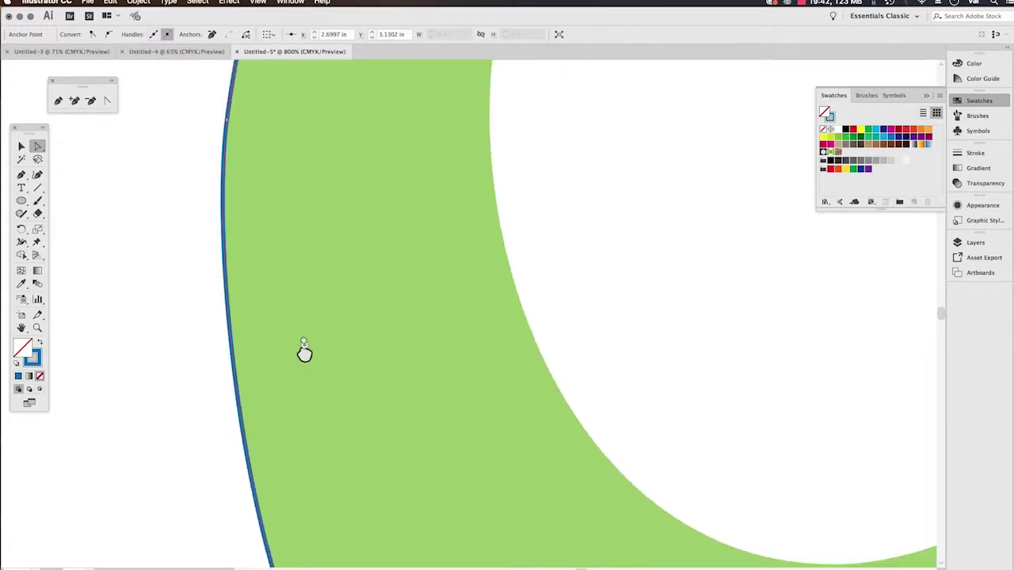
{"action": "left_click_drag", "start_coordinate": [362, 518], "coordinate": [370, 435]}
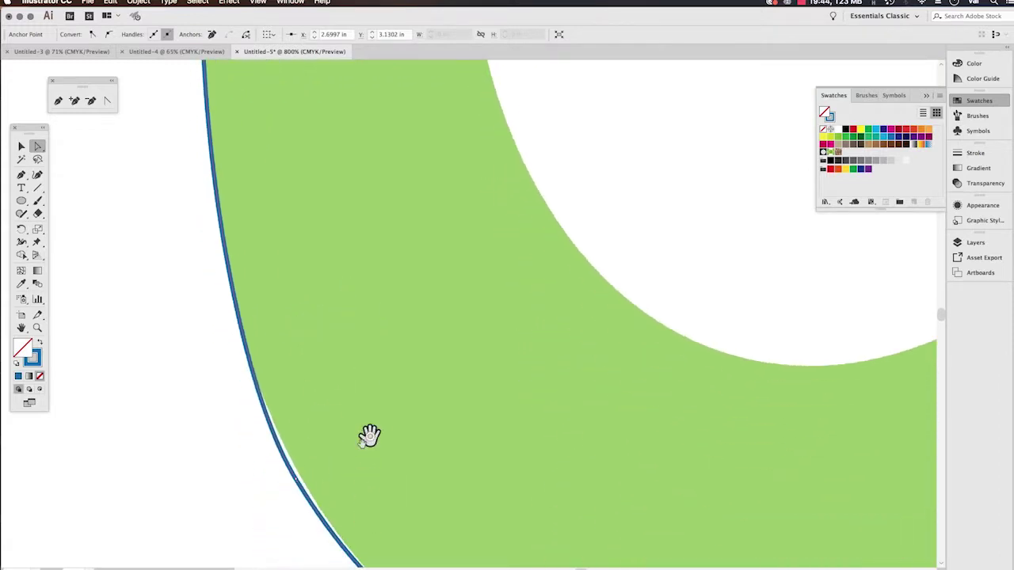
{"action": "left_click_drag", "start_coordinate": [295, 477], "coordinate": [301, 477]}
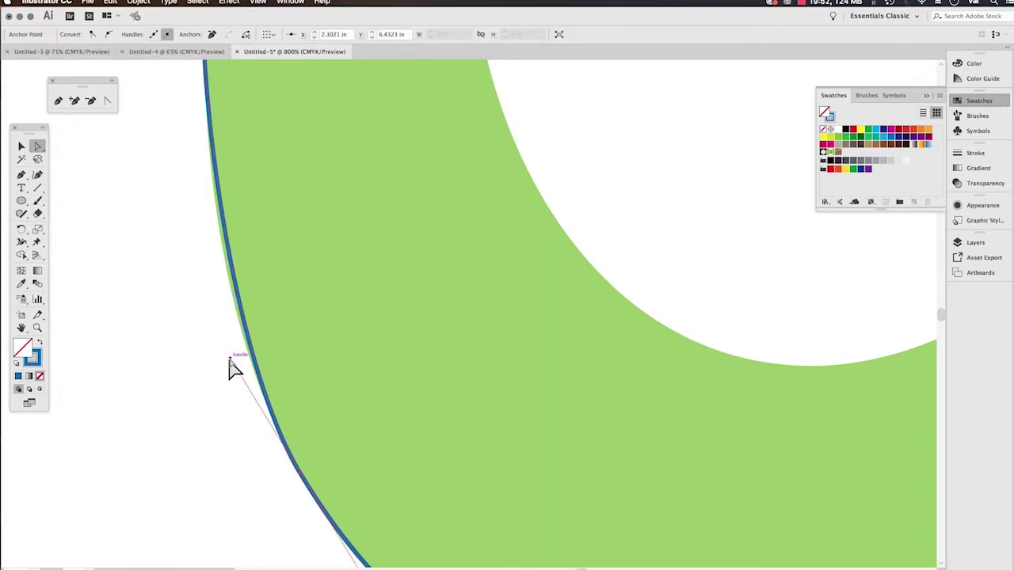
{"action": "left_click_drag", "start_coordinate": [229, 355], "coordinate": [216, 314]}
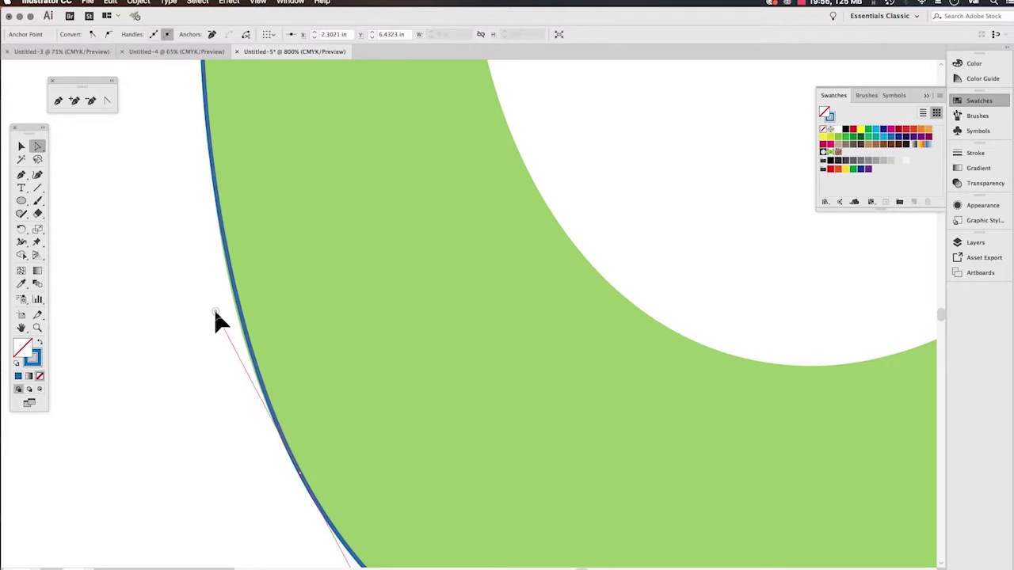
- Bring the bowl's bottom edge and its small bump into view
{"action": "left_click", "coordinate": [75, 101]}
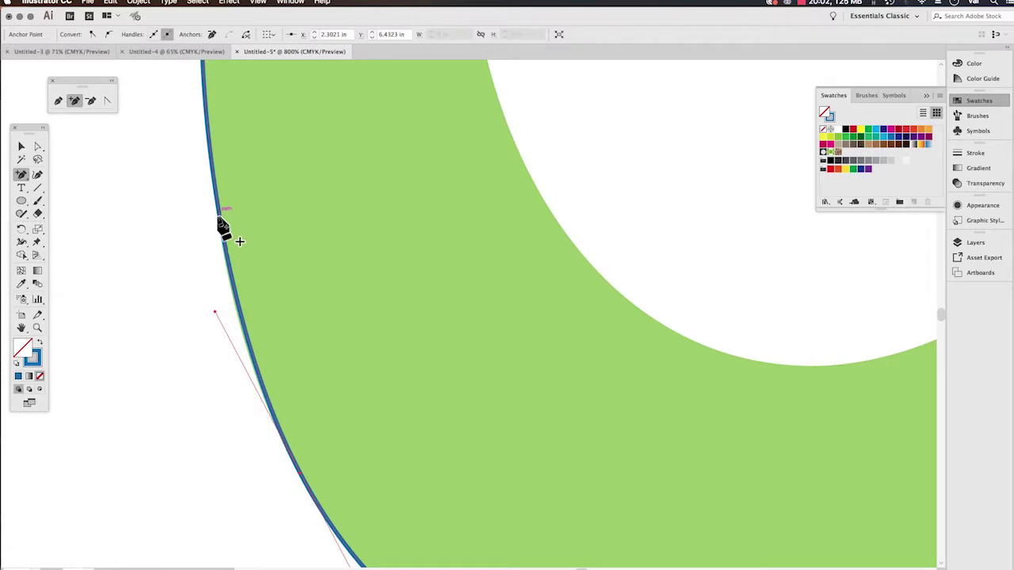
{"action": "left_click_drag", "start_coordinate": [383, 349], "coordinate": [311, 187]}
{"action": "left_click_drag", "start_coordinate": [401, 412], "coordinate": [310, 285]}
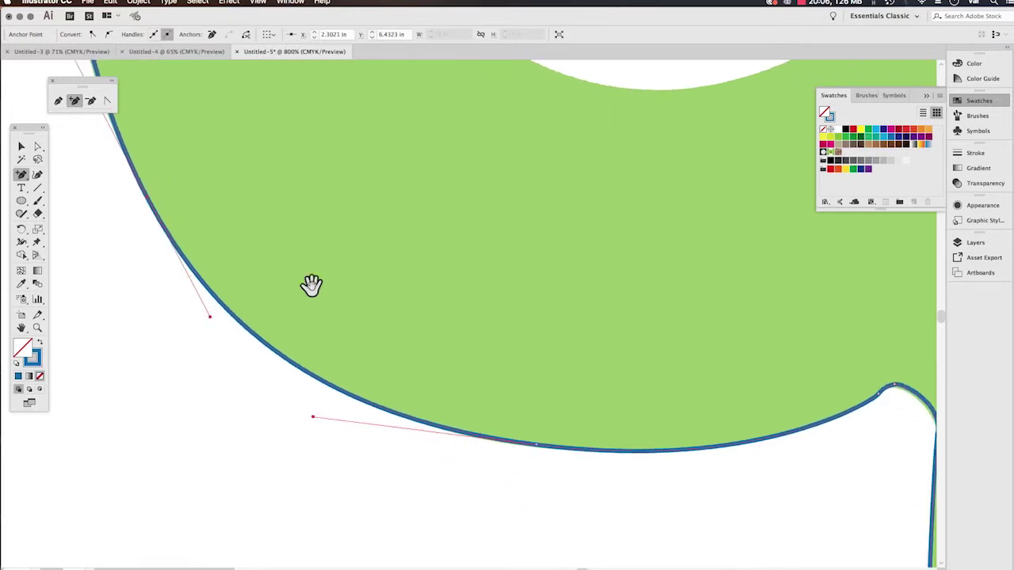
{"action": "left_click_drag", "start_coordinate": [668, 403], "coordinate": [421, 378]}
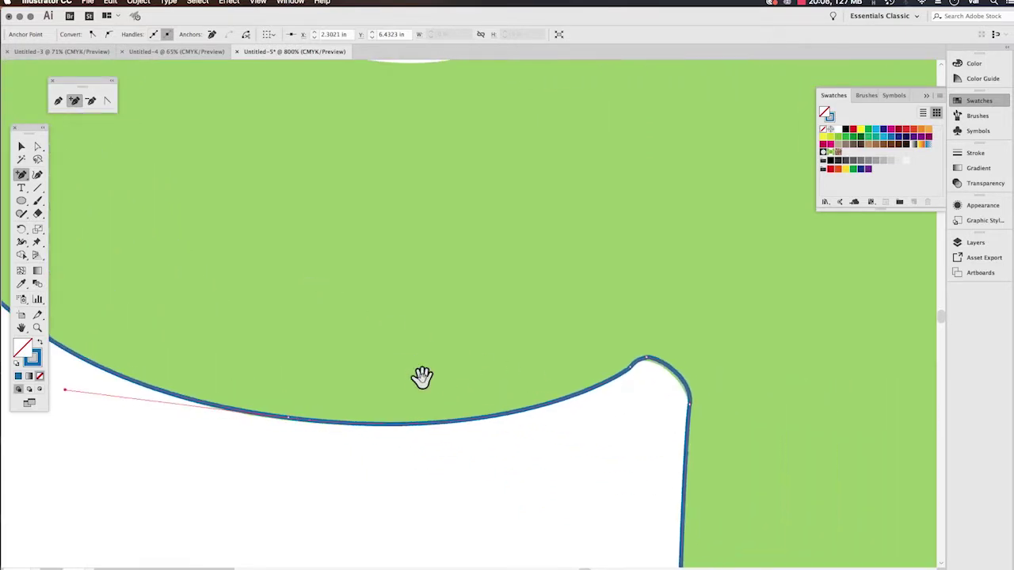
{"action": "left_click_drag", "start_coordinate": [636, 322], "coordinate": [475, 321]}
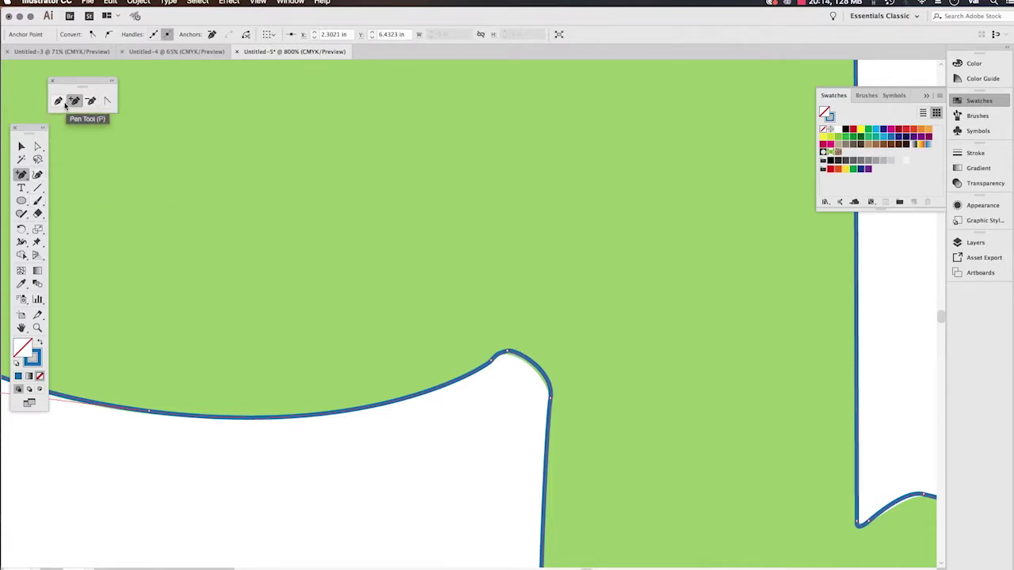
{"action": "left_click", "coordinate": [37, 146]}
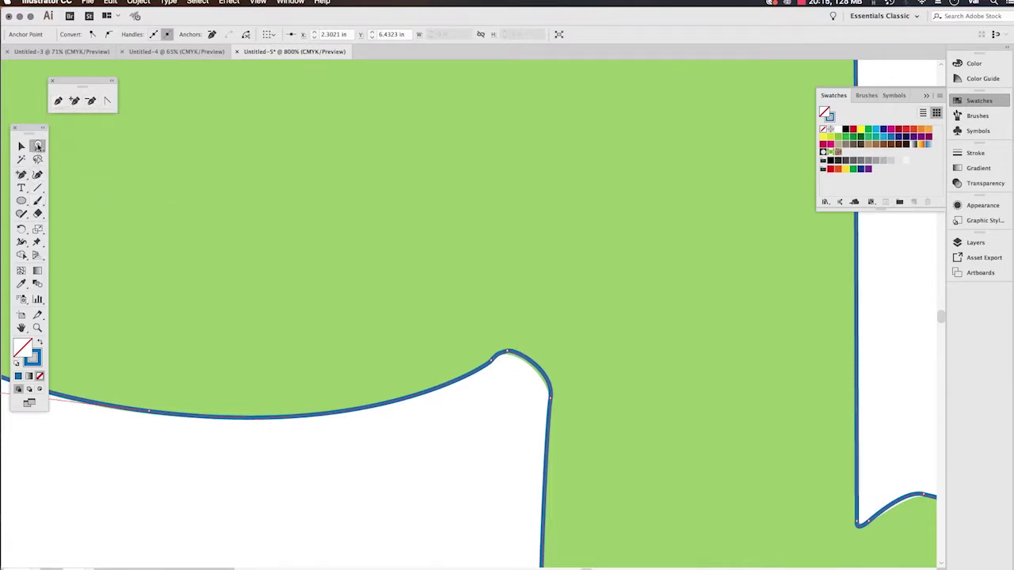
- Nudge the bump's top anchor and round its sharp right corner
{"action": "left_click", "coordinate": [509, 351]}
{"action": "left_click_drag", "start_coordinate": [508, 355], "coordinate": [517, 356]}
{"action": "left_click_drag", "start_coordinate": [518, 356], "coordinate": [517, 355]}
{"action": "left_click_drag", "start_coordinate": [547, 369], "coordinate": [559, 388]}
{"action": "scroll", "coordinate": [572, 393], "scroll_direction": "down", "scroll_amount": 5}
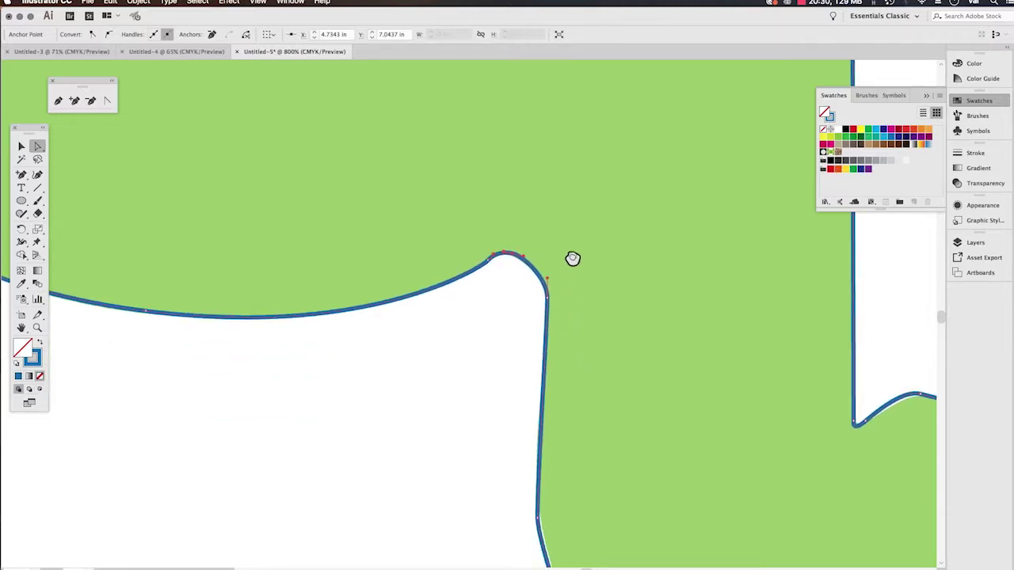
- Move the vertical edge anchors below the bump flush onto the letter outline
{"action": "left_click_drag", "start_coordinate": [581, 419], "coordinate": [549, 358]}
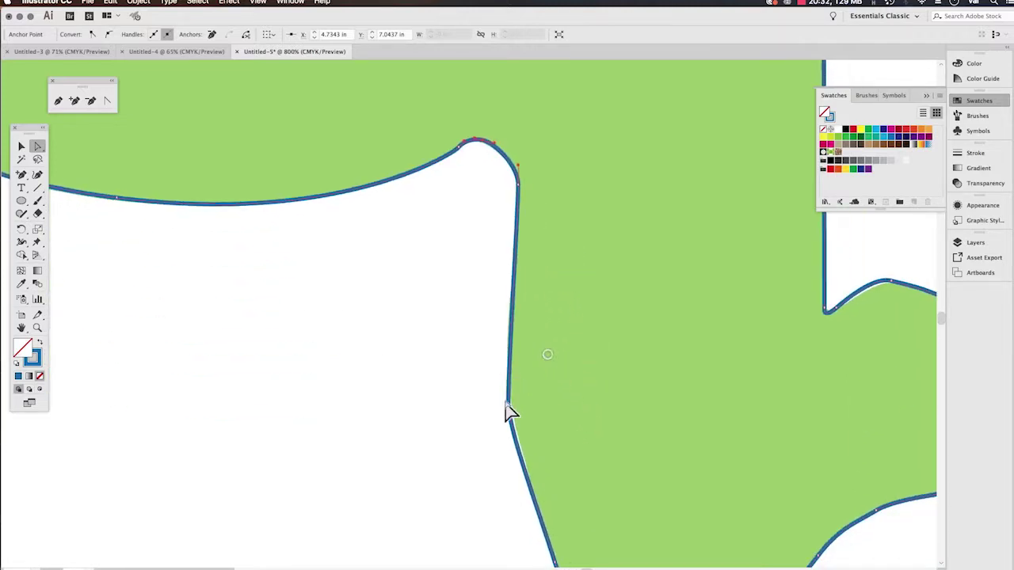
{"action": "left_click_drag", "start_coordinate": [508, 406], "coordinate": [508, 379]}
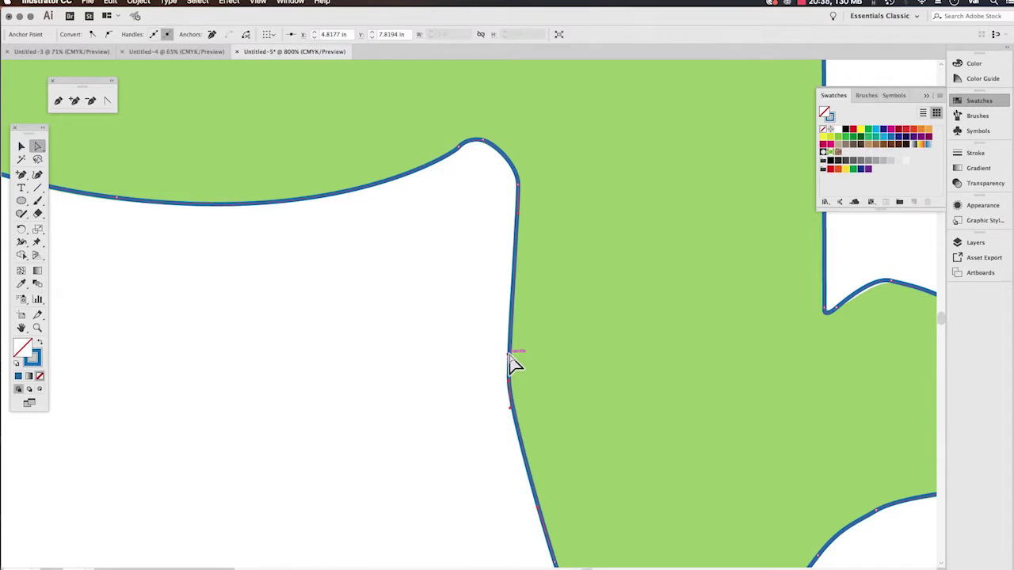
{"action": "left_click", "coordinate": [507, 396]}
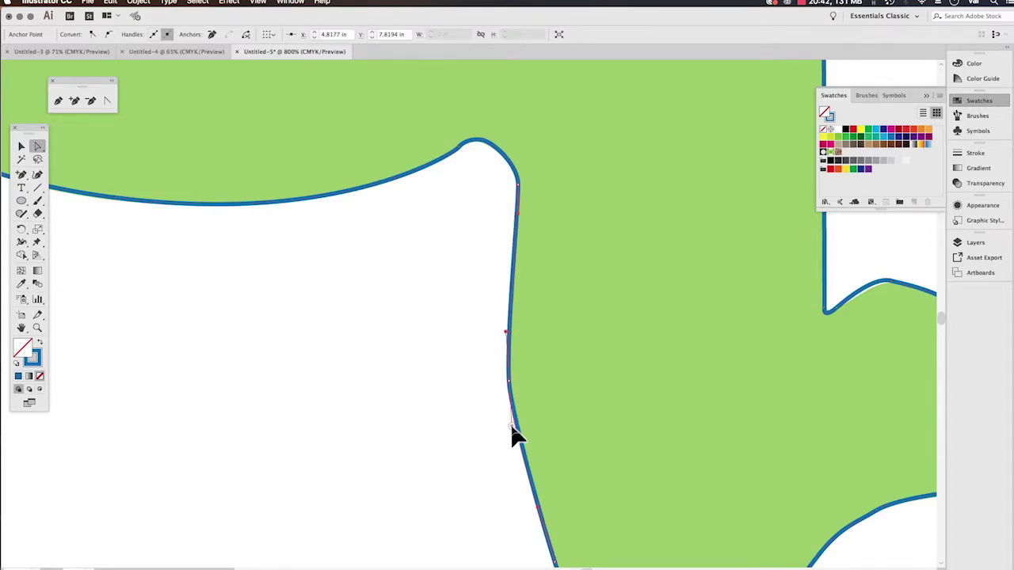
{"action": "left_click", "coordinate": [511, 425]}
{"action": "mouse_move", "coordinate": [510, 382]}
{"action": "left_mouse_down"}
{"action": "mouse_move", "coordinate": [533, 384]}
{"action": "mouse_move", "coordinate": [508, 380]}
{"action": "left_mouse_up"}
- Fit the left edge anchor and its curve handle onto the letter outline
{"action": "key", "text": "space"}
{"action": "left_click_drag", "start_coordinate": [575, 430], "coordinate": [516, 294]}
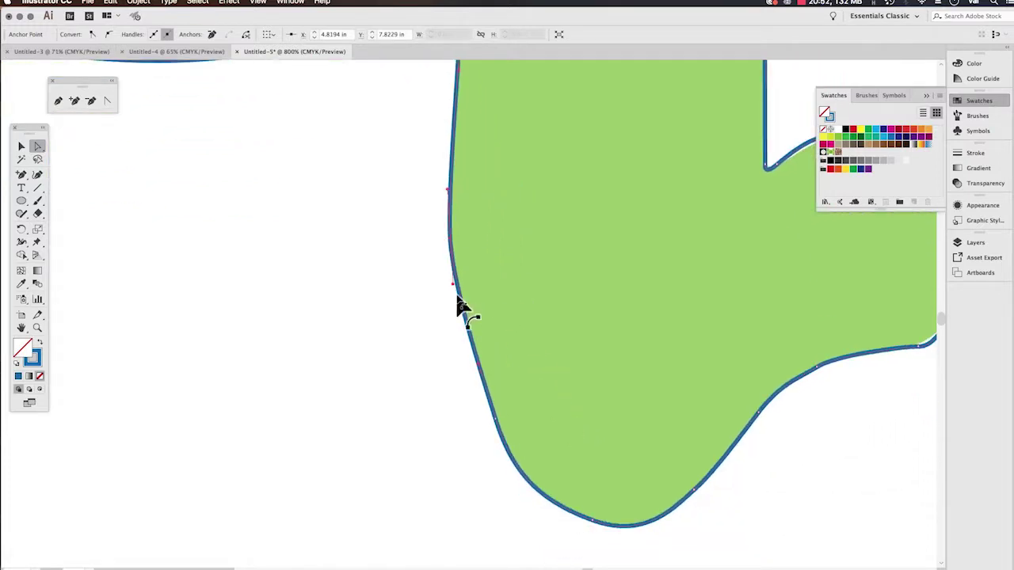
{"action": "left_click_drag", "start_coordinate": [449, 299], "coordinate": [456, 319]}
{"action": "key", "text": "super+z"}
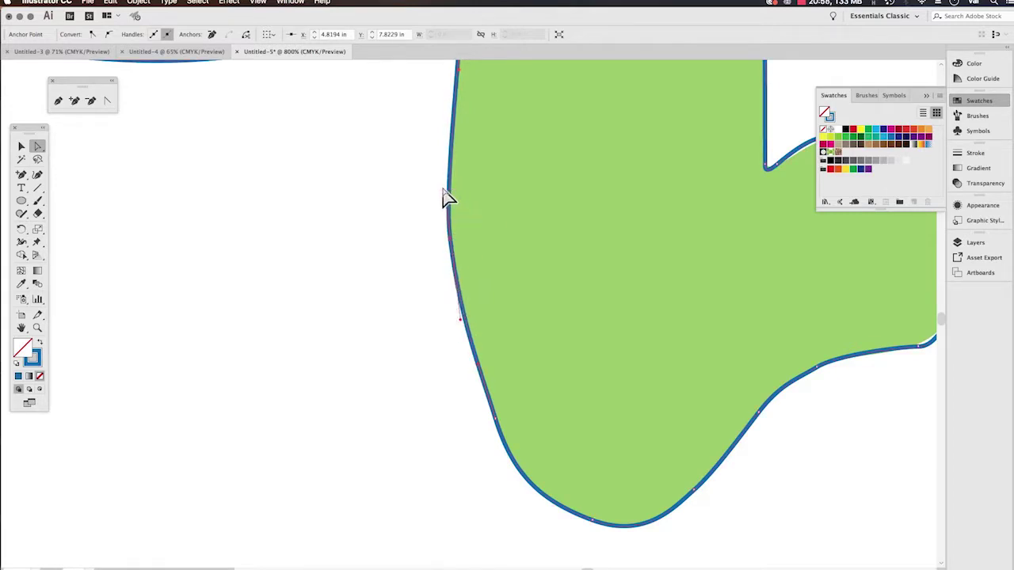
{"action": "left_click_drag", "start_coordinate": [444, 188], "coordinate": [441, 168]}
{"action": "left_click", "coordinate": [453, 250]}
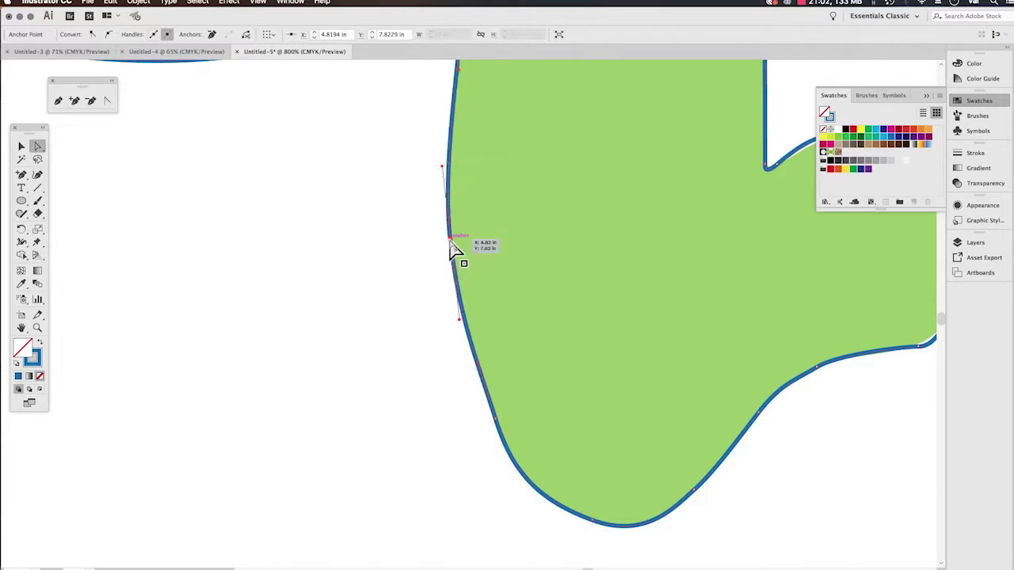
{"action": "mouse_move", "coordinate": [450, 242]}
{"action": "left_mouse_down"}
{"action": "mouse_move", "coordinate": [461, 245]}
{"action": "mouse_move", "coordinate": [450, 241]}
{"action": "left_mouse_up"}
{"action": "left_click_drag", "start_coordinate": [444, 168], "coordinate": [446, 175]}
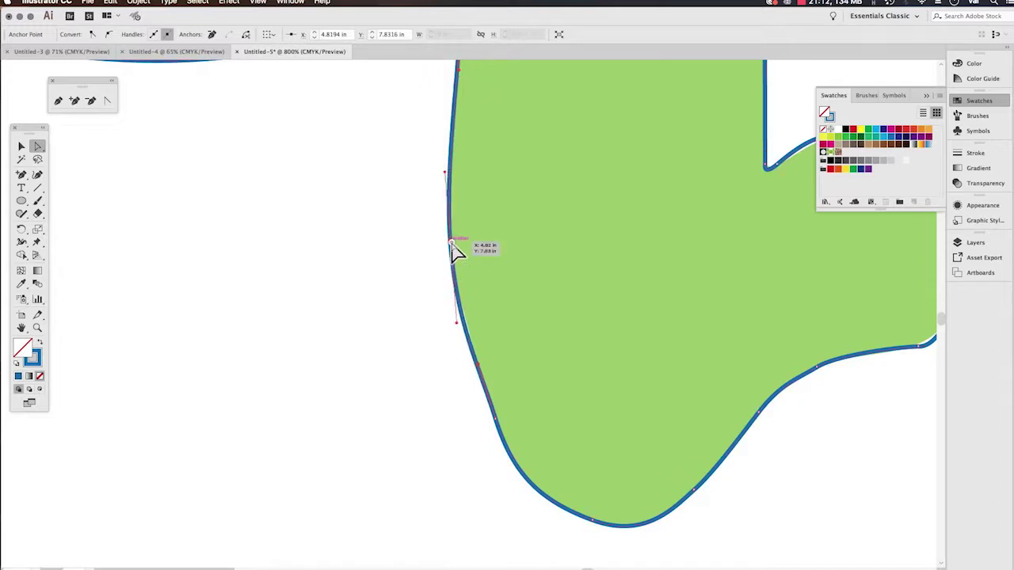
{"action": "left_click_drag", "start_coordinate": [451, 243], "coordinate": [449, 239]}
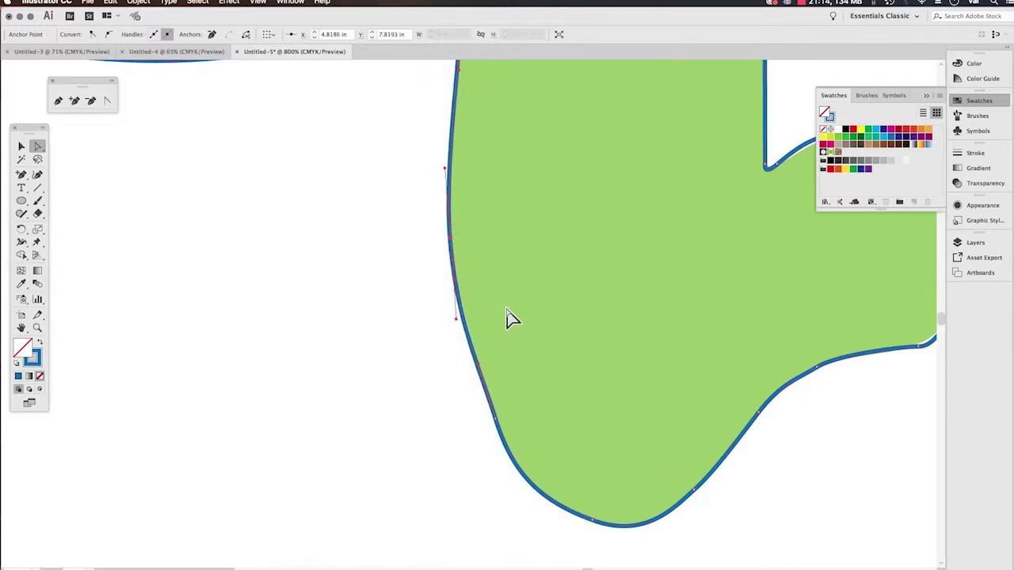
- Reshape the lower-left curve and reposition the bottom anchor to fit the letter
{"action": "mouse_move", "coordinate": [498, 428]}
{"action": "left_mouse_down"}
{"action": "mouse_move", "coordinate": [514, 411]}
{"action": "mouse_move", "coordinate": [498, 419]}
{"action": "left_mouse_up"}
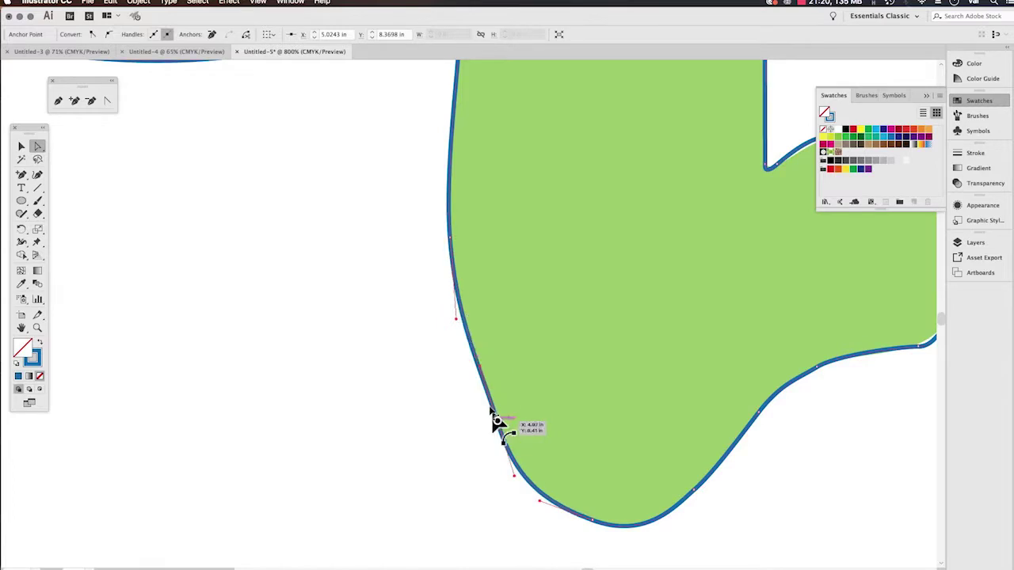
{"action": "left_click", "coordinate": [457, 306]}
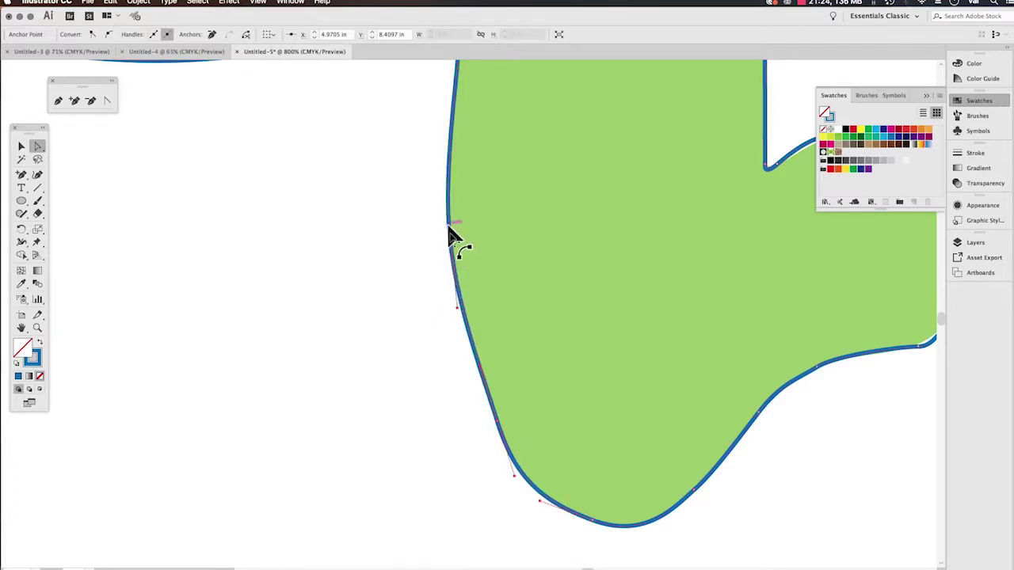
{"action": "left_click", "coordinate": [496, 423]}
{"action": "mouse_move", "coordinate": [594, 521]}
{"action": "left_mouse_down"}
{"action": "mouse_move", "coordinate": [595, 500]}
{"action": "mouse_move", "coordinate": [591, 521]}
{"action": "left_mouse_up"}
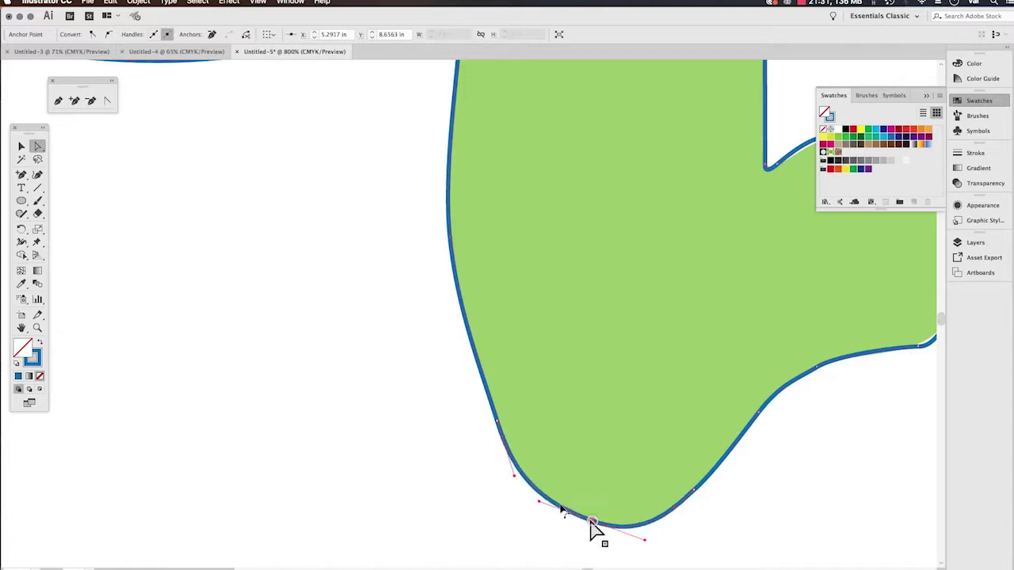
{"action": "left_click", "coordinate": [508, 455]}
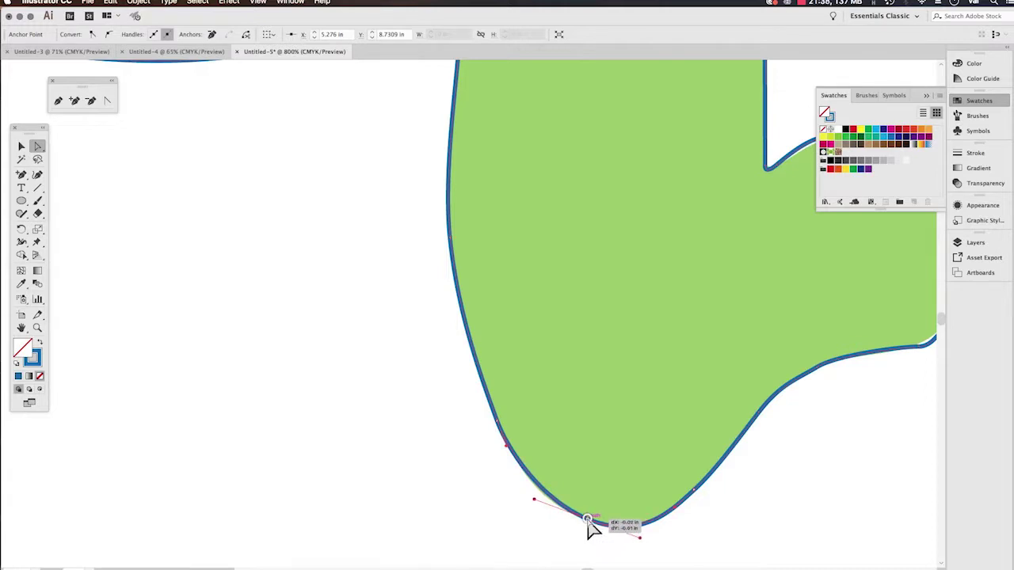
{"action": "left_click_drag", "start_coordinate": [590, 529], "coordinate": [589, 528]}
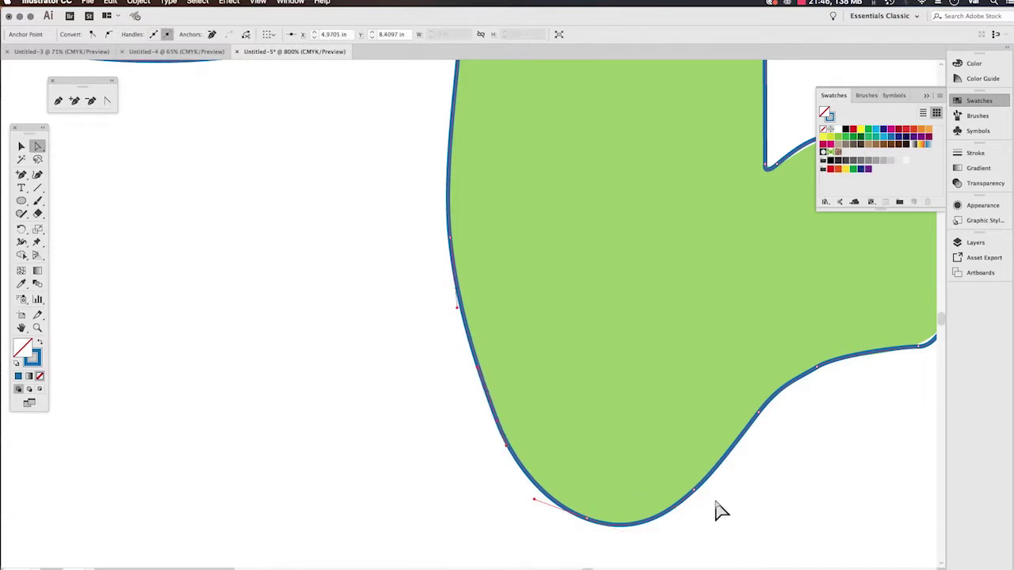
- Adjust the lower-right curve's anchors and segments to follow the green edge
{"action": "left_click_drag", "start_coordinate": [759, 493], "coordinate": [562, 466]}
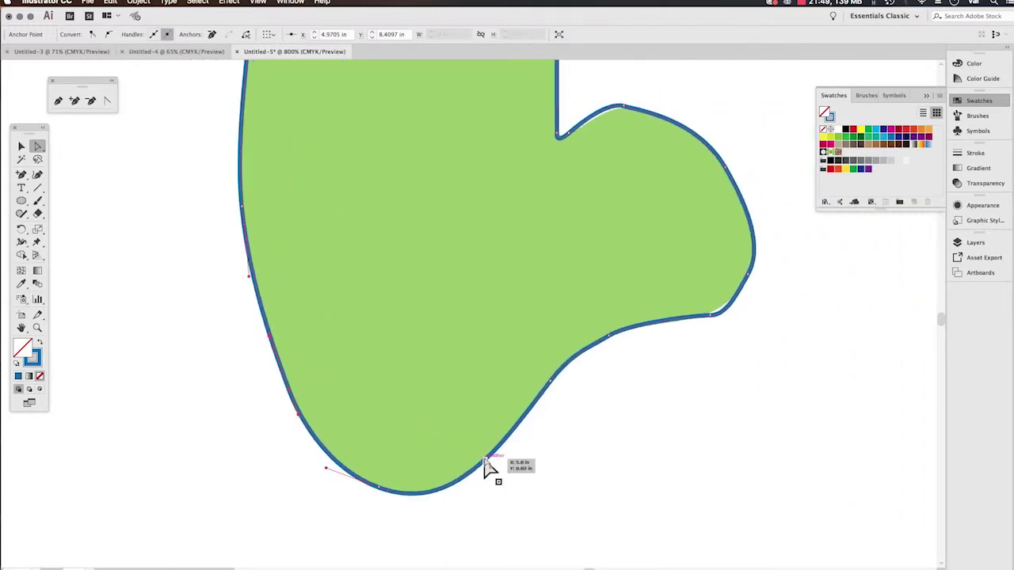
{"action": "mouse_move", "coordinate": [488, 469]}
{"action": "left_mouse_down"}
{"action": "mouse_move", "coordinate": [500, 484]}
{"action": "mouse_move", "coordinate": [489, 463]}
{"action": "left_mouse_up"}
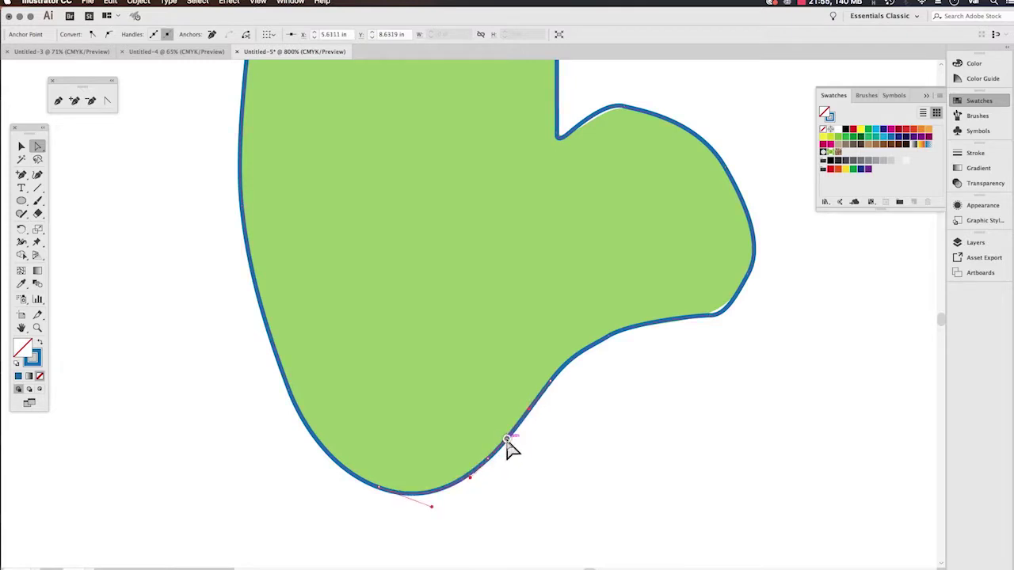
{"action": "left_click", "coordinate": [525, 402]}
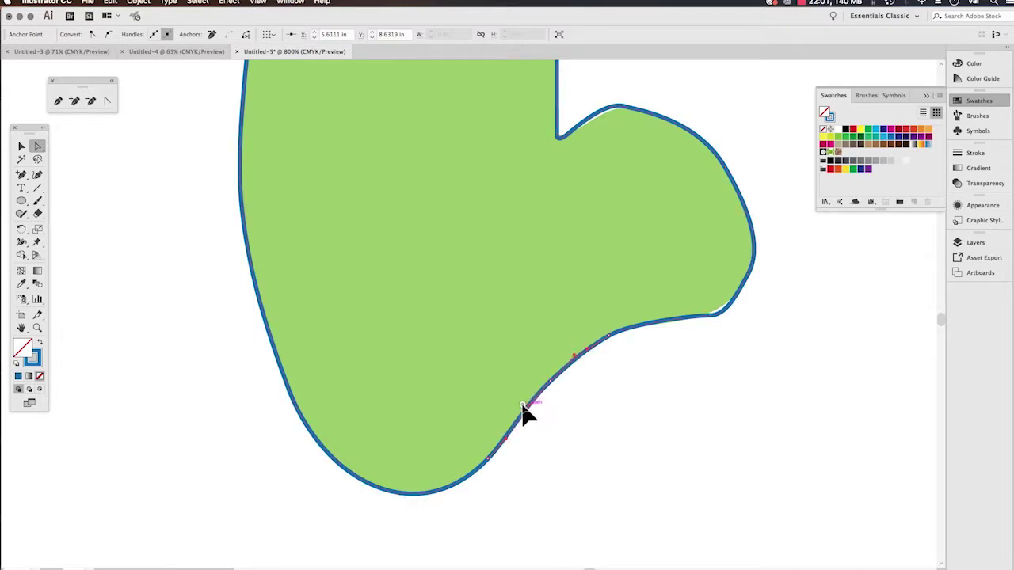
{"action": "left_click_drag", "start_coordinate": [522, 404], "coordinate": [553, 381]}
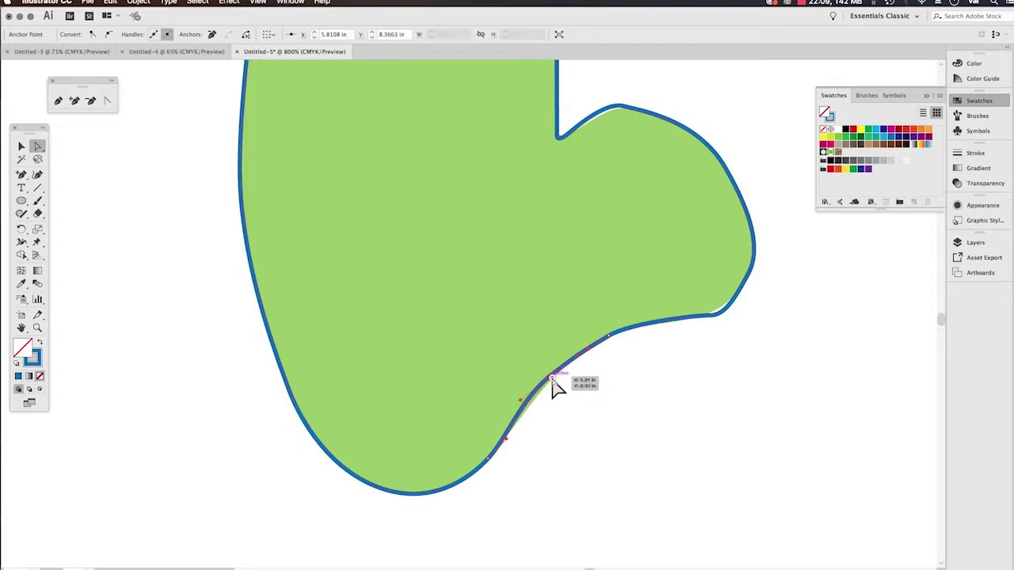
{"action": "left_click_drag", "start_coordinate": [554, 380], "coordinate": [521, 402]}
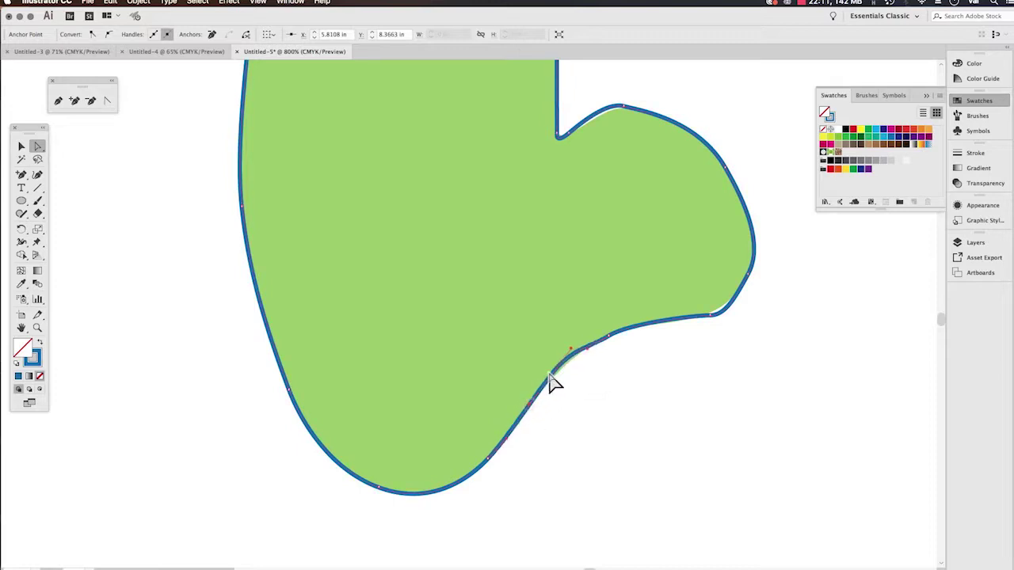
{"action": "left_click_drag", "start_coordinate": [552, 386], "coordinate": [552, 389]}
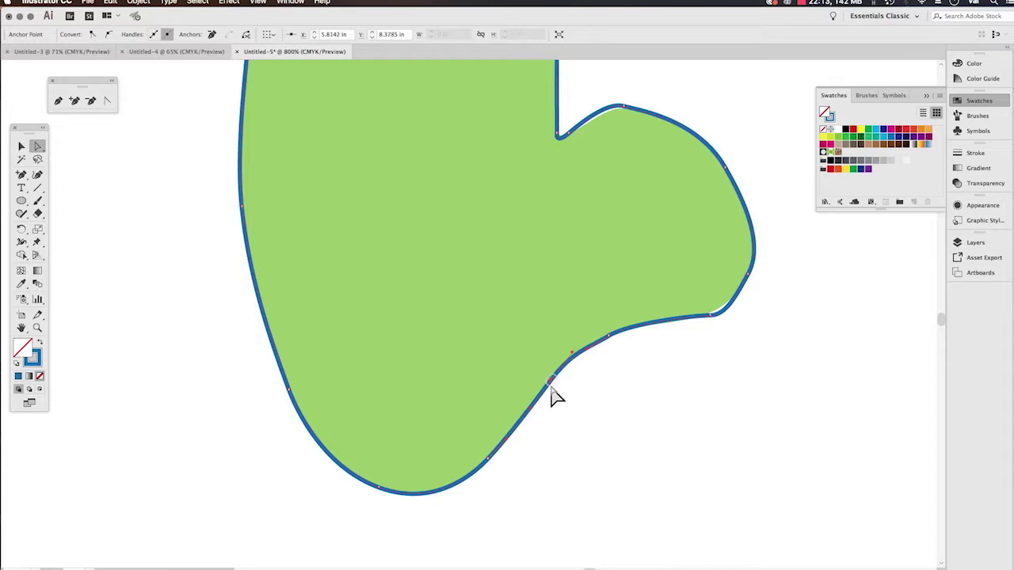
{"action": "left_click_drag", "start_coordinate": [608, 337], "coordinate": [656, 367]}
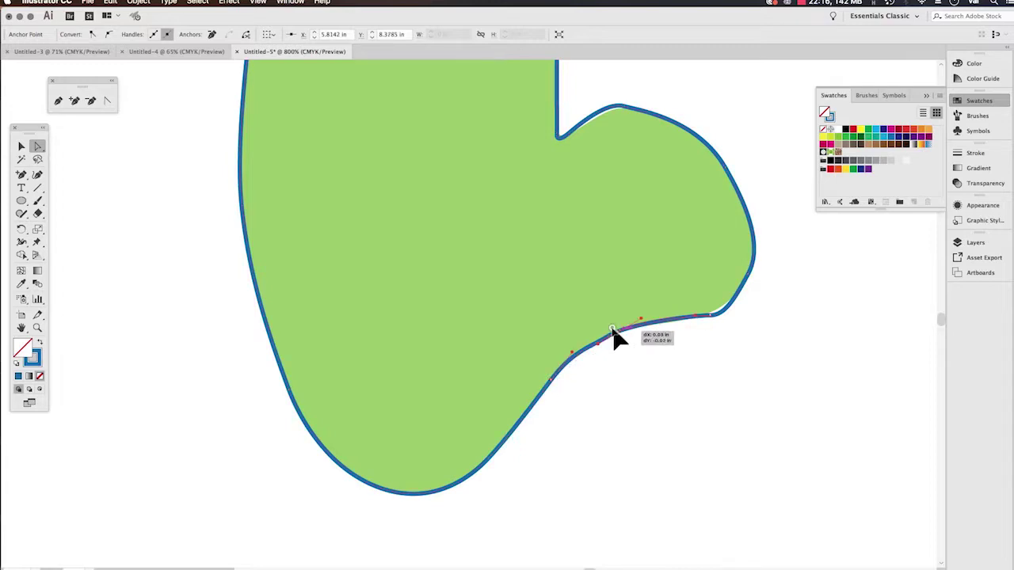
{"action": "left_click_drag", "start_coordinate": [615, 339], "coordinate": [609, 326]}
{"action": "left_click_drag", "start_coordinate": [612, 327], "coordinate": [615, 332]}
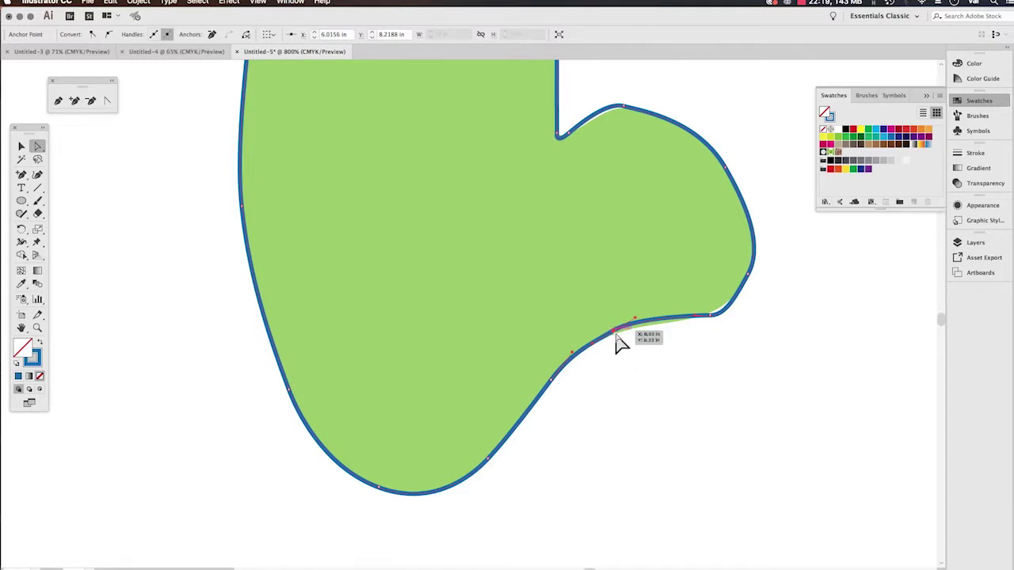
{"action": "left_click_drag", "start_coordinate": [613, 332], "coordinate": [614, 333]}
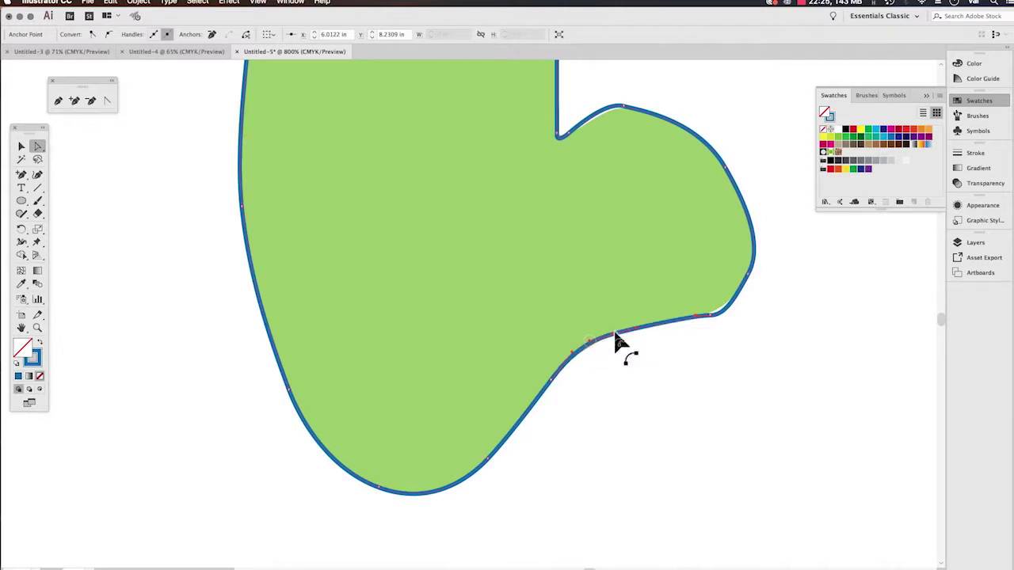
{"action": "left_click", "coordinate": [710, 317]}
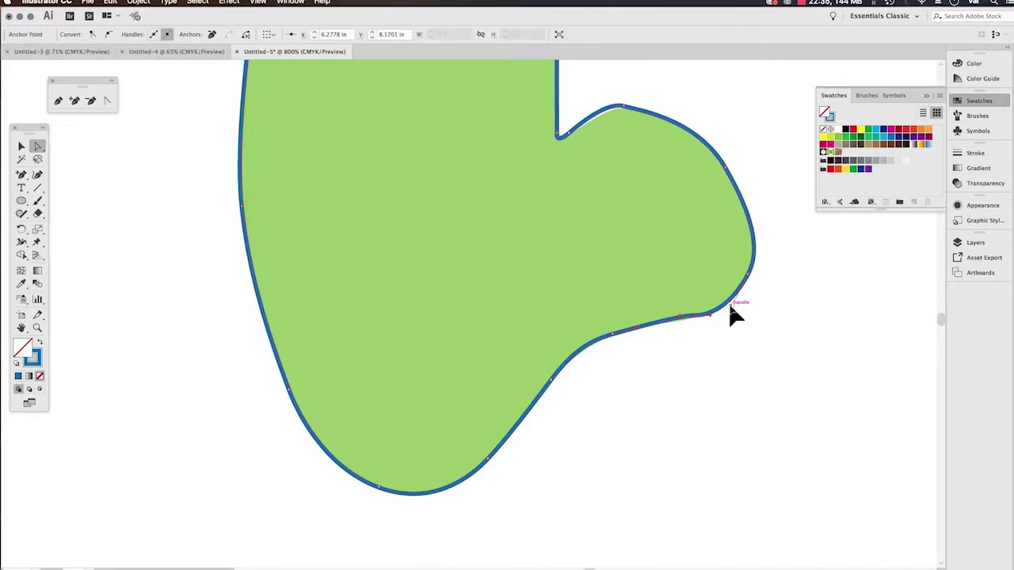
{"action": "left_click", "coordinate": [730, 307]}
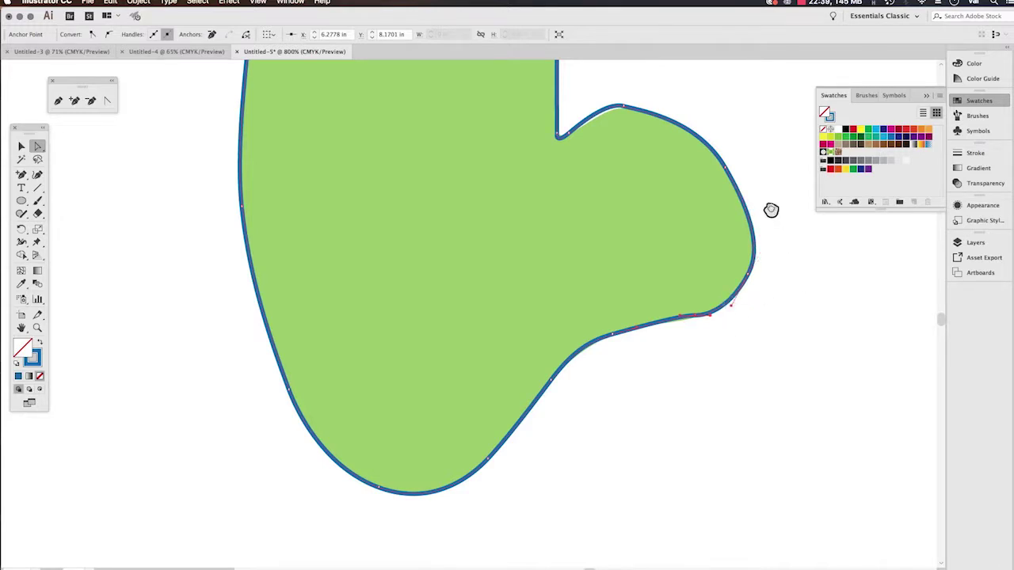
- Reshape the bowl's right curve anchors and handles to match the letter
{"action": "left_click_drag", "start_coordinate": [772, 241], "coordinate": [768, 355]}
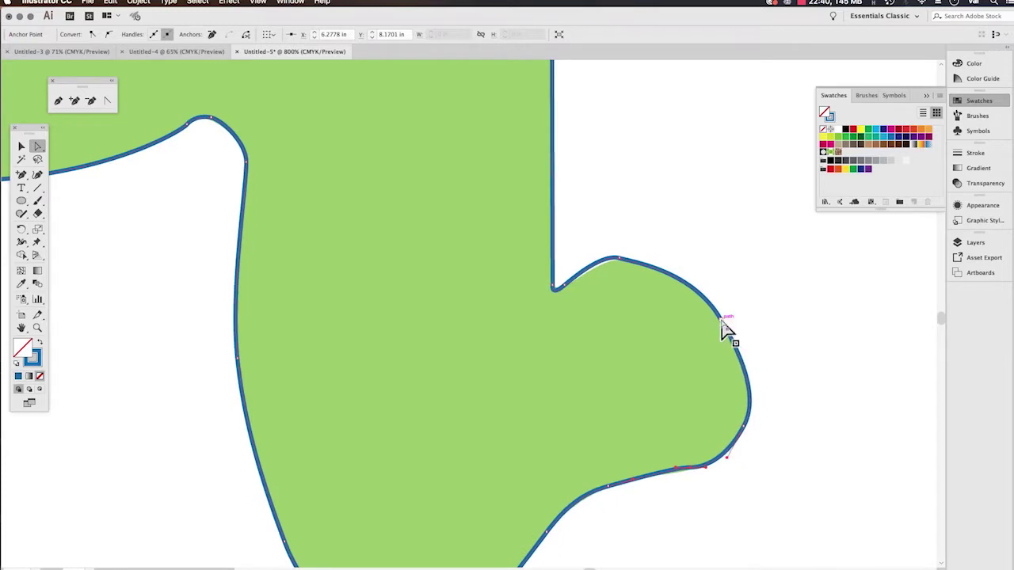
{"action": "left_click_drag", "start_coordinate": [723, 320], "coordinate": [730, 318]}
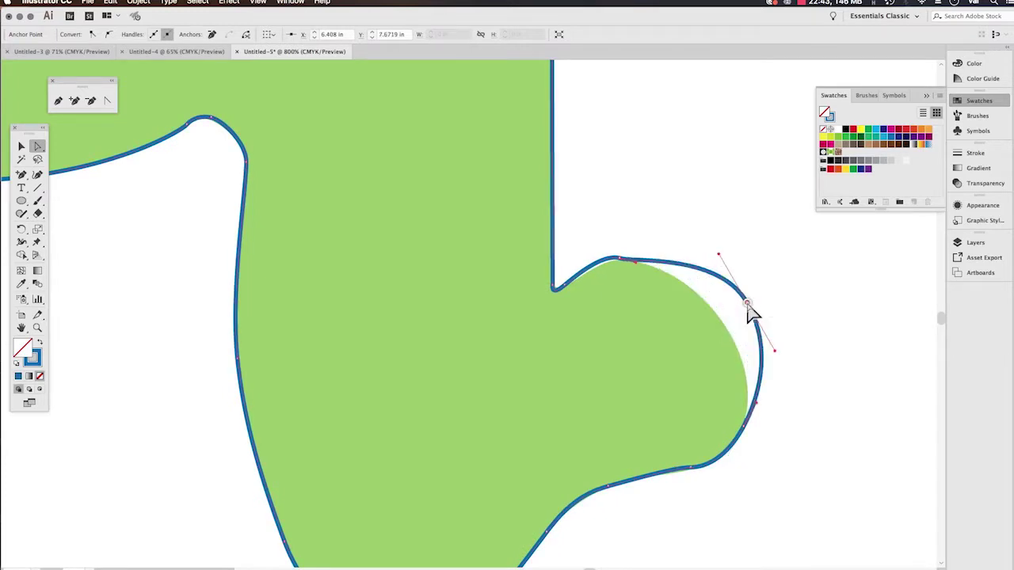
{"action": "left_click_drag", "start_coordinate": [748, 301], "coordinate": [755, 293]}
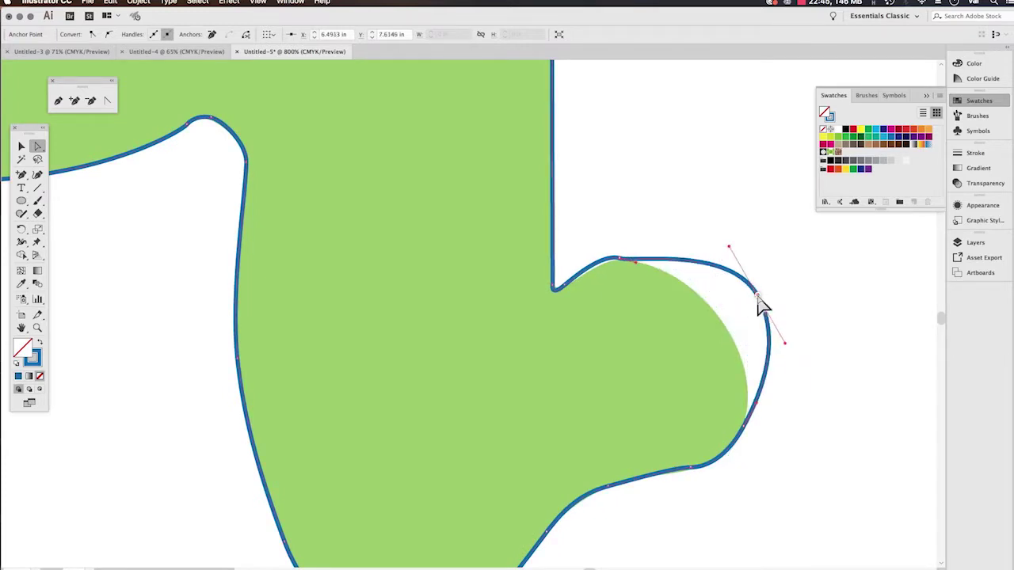
{"action": "left_click_drag", "start_coordinate": [756, 299], "coordinate": [734, 341]}
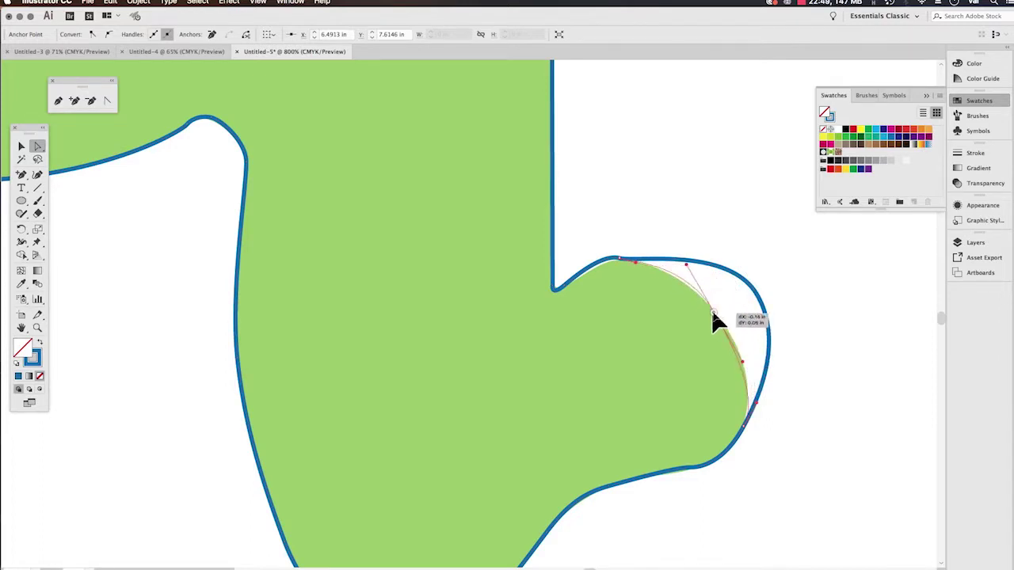
{"action": "left_click_drag", "start_coordinate": [711, 310], "coordinate": [688, 298]}
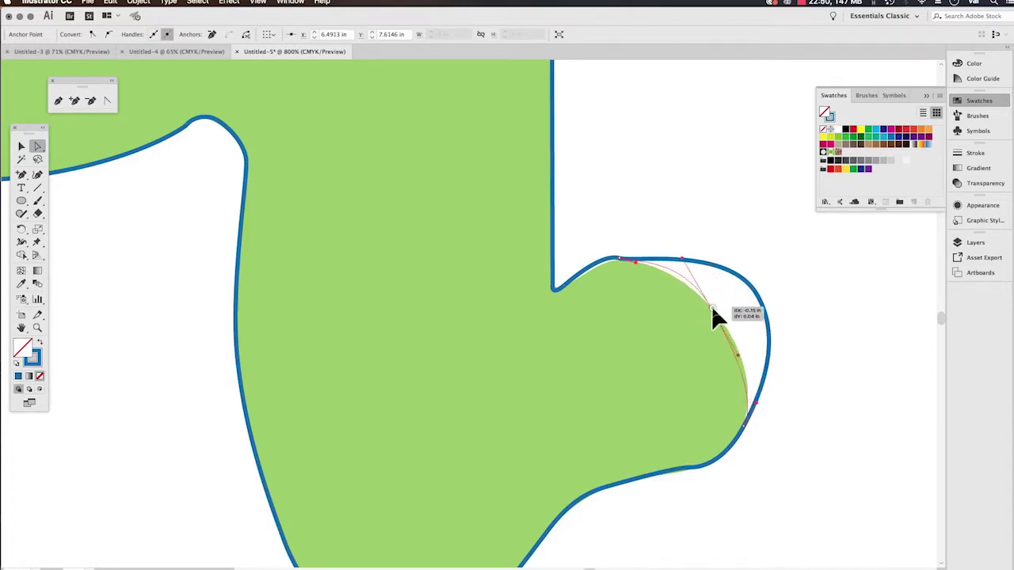
{"action": "left_click_drag", "start_coordinate": [711, 306], "coordinate": [720, 320]}
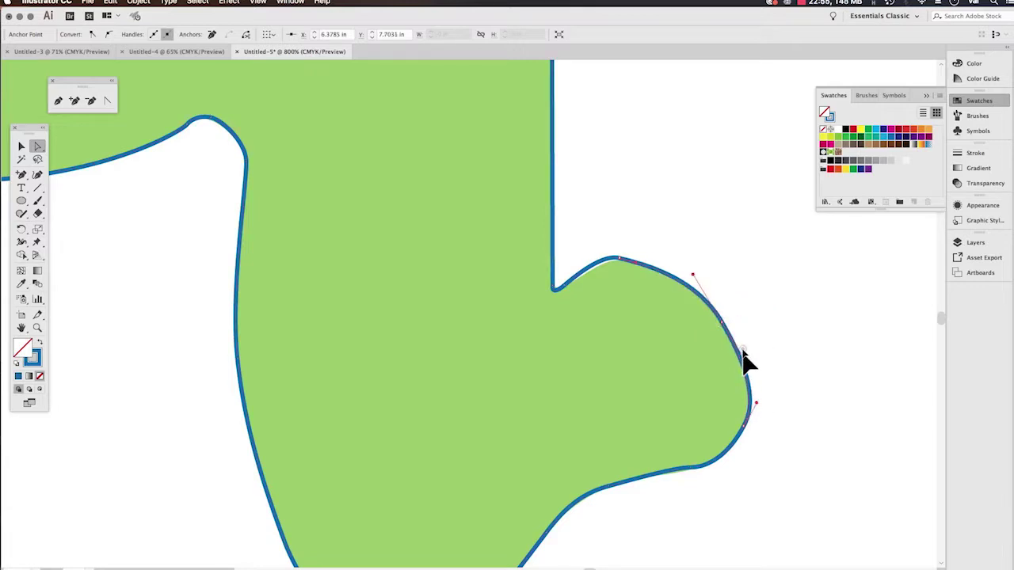
- Place the upper bowl anchor and inner corner anchor onto the letter's corner
{"action": "left_click", "coordinate": [742, 350]}
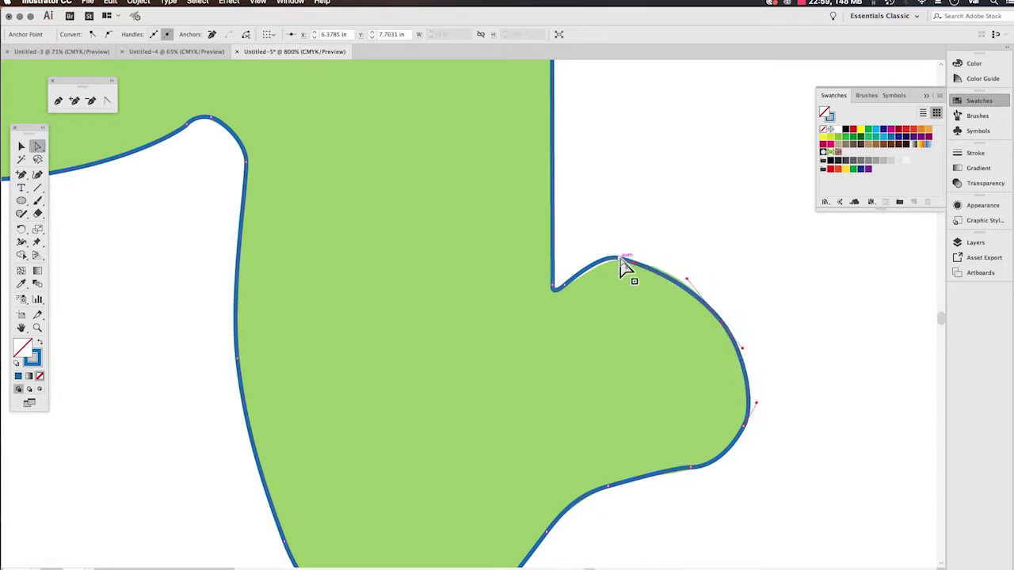
{"action": "left_click_drag", "start_coordinate": [619, 258], "coordinate": [631, 264]}
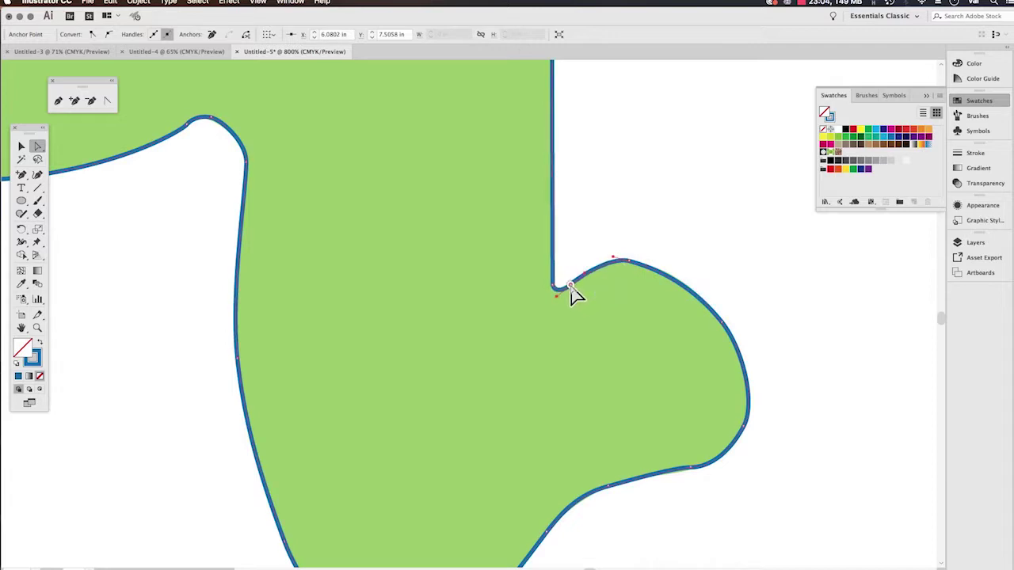
{"action": "left_click", "coordinate": [570, 284]}
{"action": "left_click_drag", "start_coordinate": [566, 293], "coordinate": [571, 282]}
{"action": "left_click", "coordinate": [630, 263]}
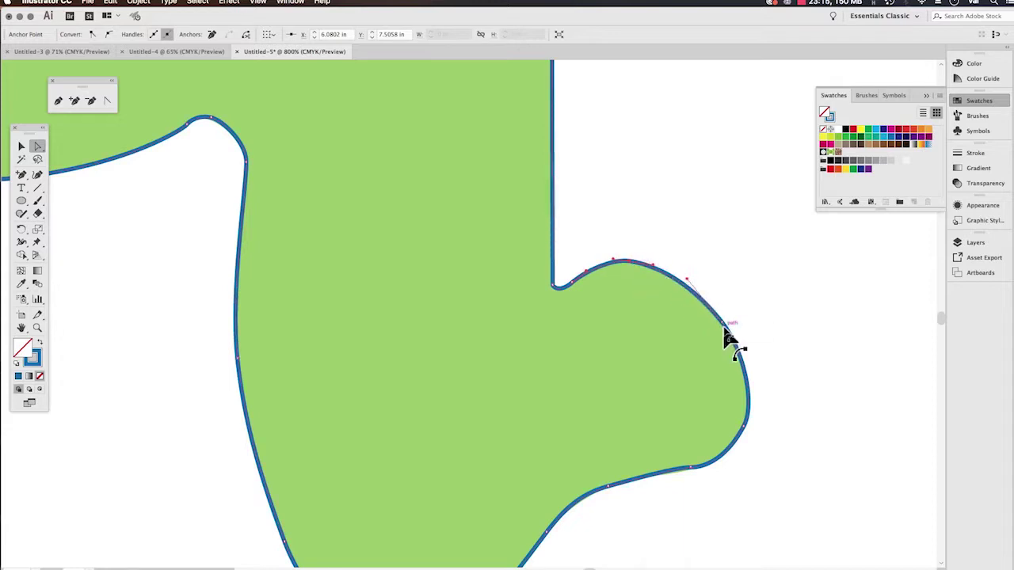
{"action": "key", "text": "space"}
{"action": "left_click_drag", "start_coordinate": [606, 222], "coordinate": [600, 259]}
{"action": "left_click_drag", "start_coordinate": [607, 104], "coordinate": [628, 337]}
{"action": "left_click_drag", "start_coordinate": [615, 170], "coordinate": [623, 336]}
{"action": "left_click_drag", "start_coordinate": [618, 263], "coordinate": [624, 475]}
{"action": "left_click_drag", "start_coordinate": [624, 140], "coordinate": [629, 344]}
{"action": "left_click_drag", "start_coordinate": [610, 176], "coordinate": [586, 341]}
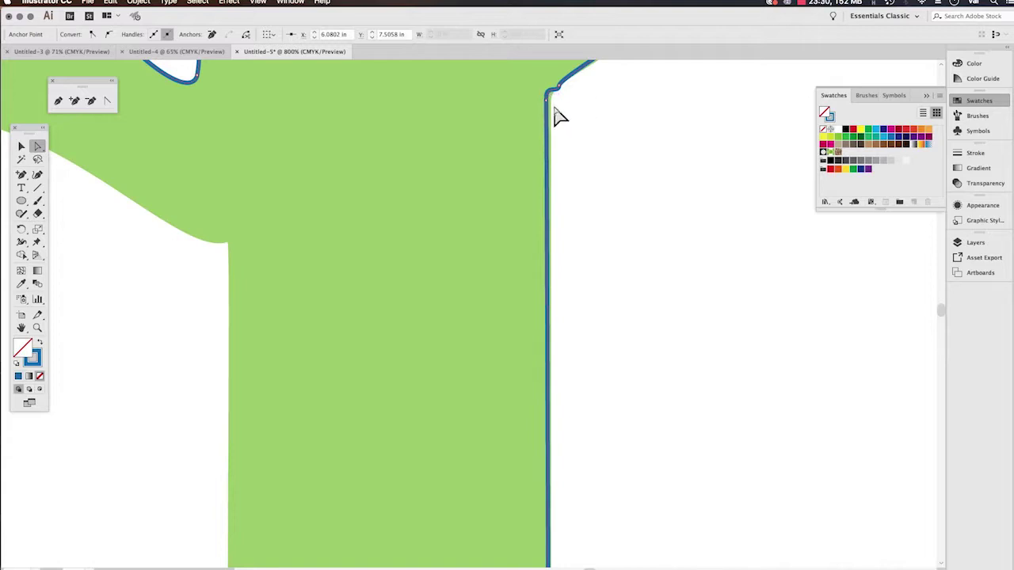
- Fit the serif slope's shoulder and lower anchors onto its sloping underside
{"action": "left_click_drag", "start_coordinate": [552, 106], "coordinate": [554, 106]}
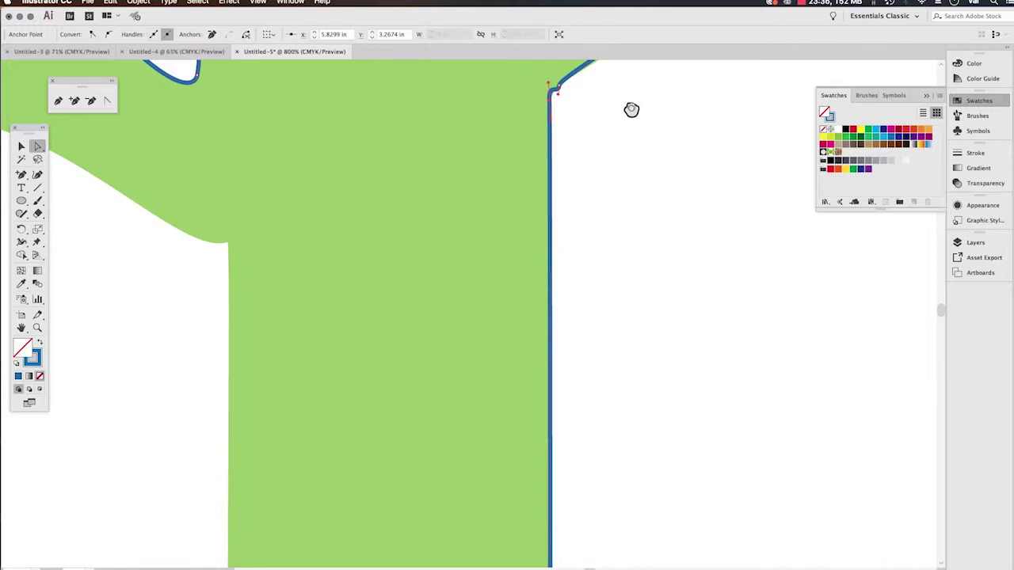
{"action": "left_click_drag", "start_coordinate": [605, 175], "coordinate": [568, 256]}
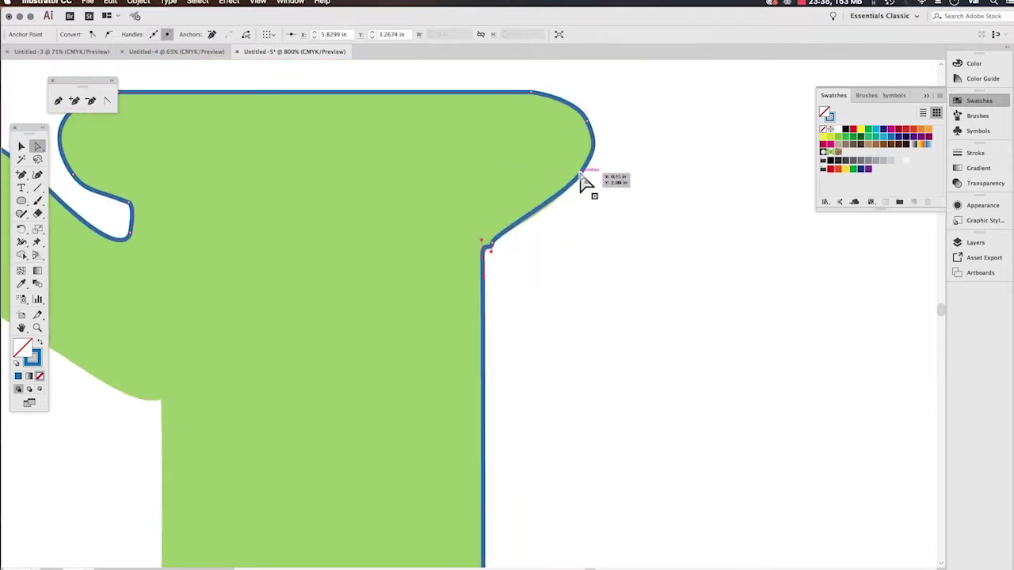
{"action": "left_click_drag", "start_coordinate": [580, 179], "coordinate": [571, 190]}
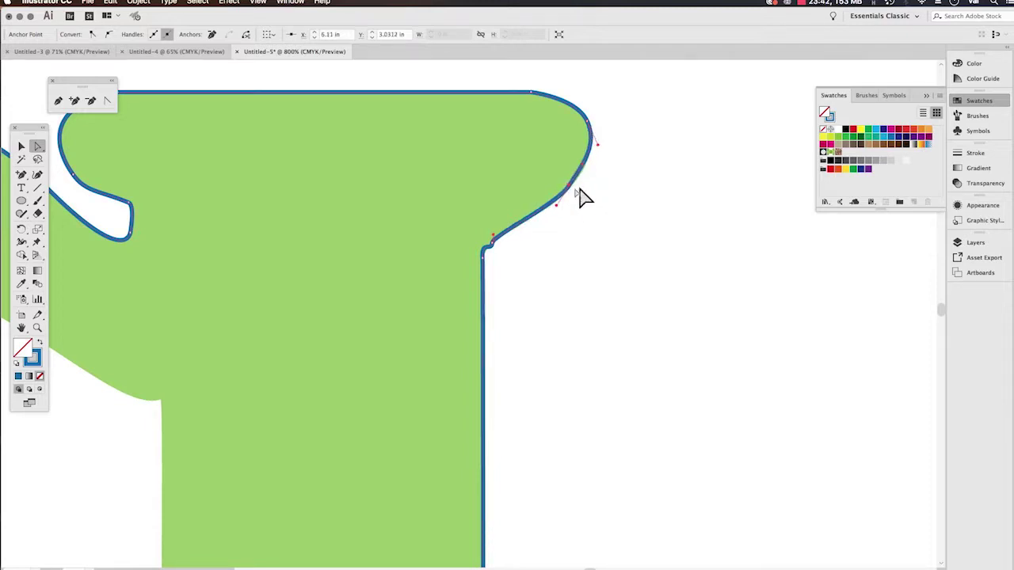
{"action": "left_click_drag", "start_coordinate": [569, 186], "coordinate": [572, 183]}
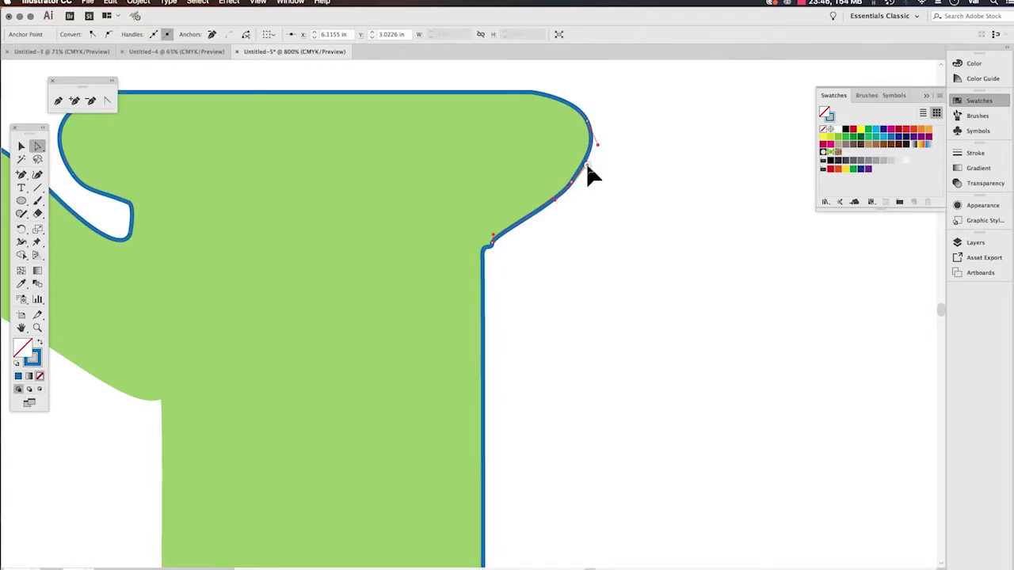
{"action": "left_click", "coordinate": [587, 168]}
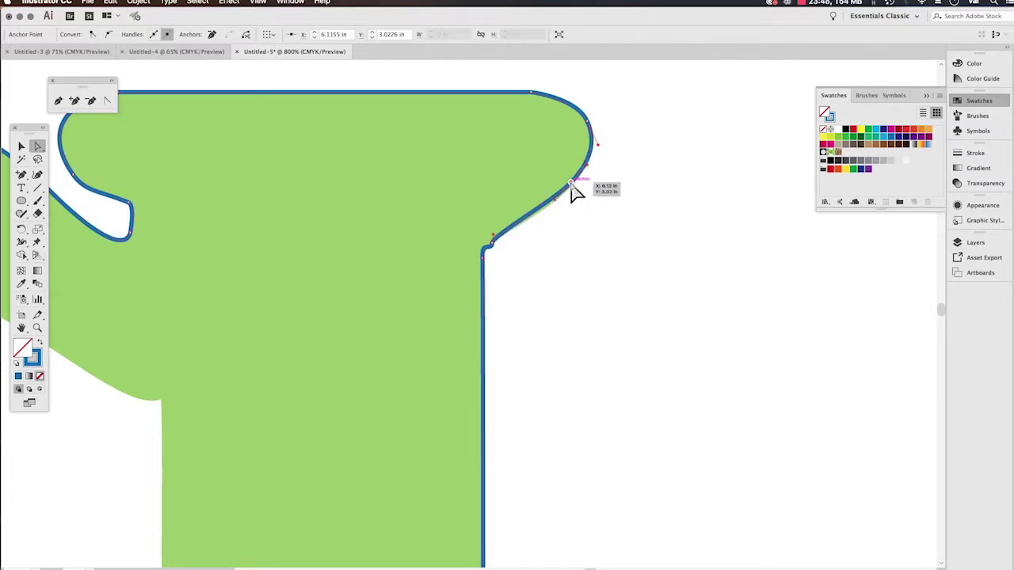
{"action": "left_click_drag", "start_coordinate": [570, 184], "coordinate": [566, 188]}
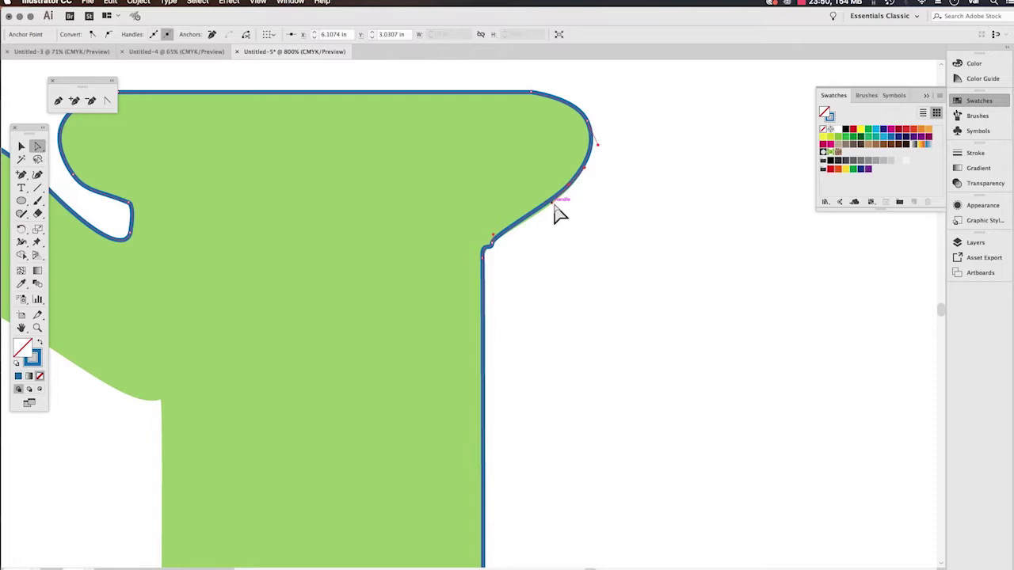
{"action": "left_click_drag", "start_coordinate": [554, 205], "coordinate": [556, 206]}
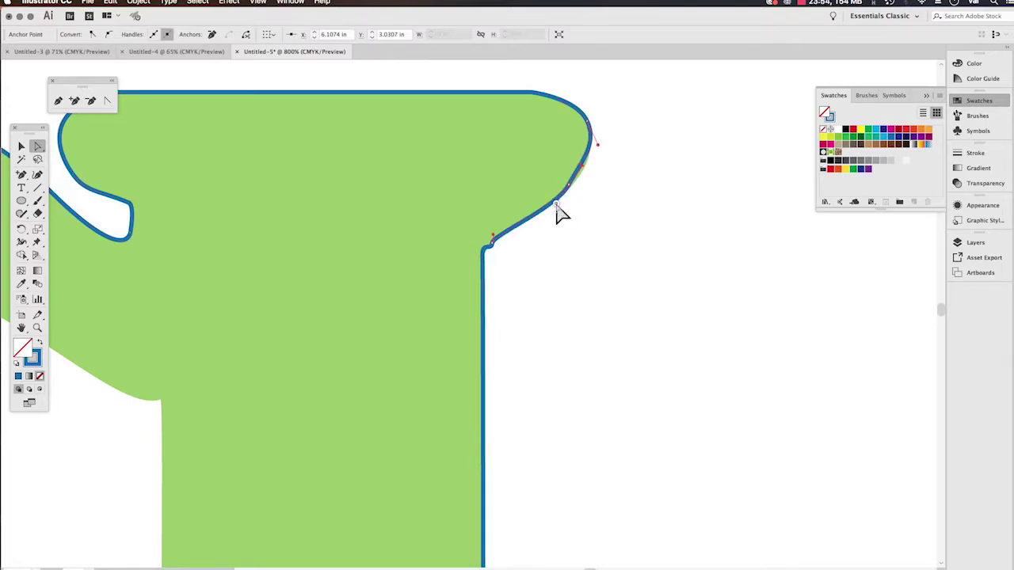
{"action": "left_click", "coordinate": [583, 176]}
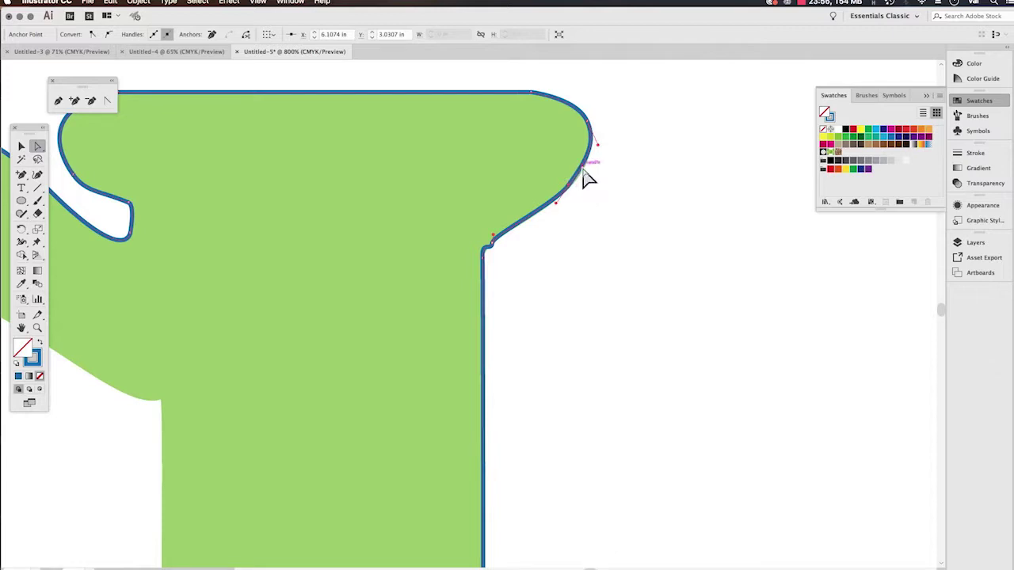
{"action": "left_click_drag", "start_coordinate": [584, 178], "coordinate": [569, 187]}
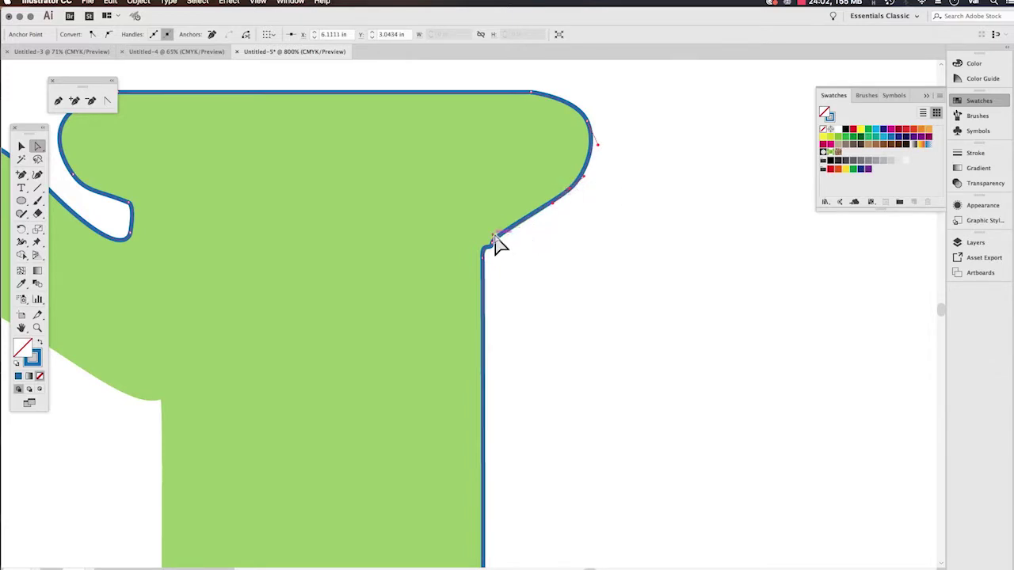
- Round the inner corner where the serif meets the stem and straighten the slope
{"action": "mouse_move", "coordinate": [494, 237]}
{"action": "left_mouse_down"}
{"action": "mouse_move", "coordinate": [520, 233]}
{"action": "mouse_move", "coordinate": [497, 242]}
{"action": "left_mouse_up"}
{"action": "left_click", "coordinate": [484, 244]}
{"action": "left_click_drag", "start_coordinate": [493, 253], "coordinate": [504, 236]}
{"action": "left_click", "coordinate": [516, 226]}
{"action": "left_click_drag", "start_coordinate": [484, 245], "coordinate": [507, 259]}
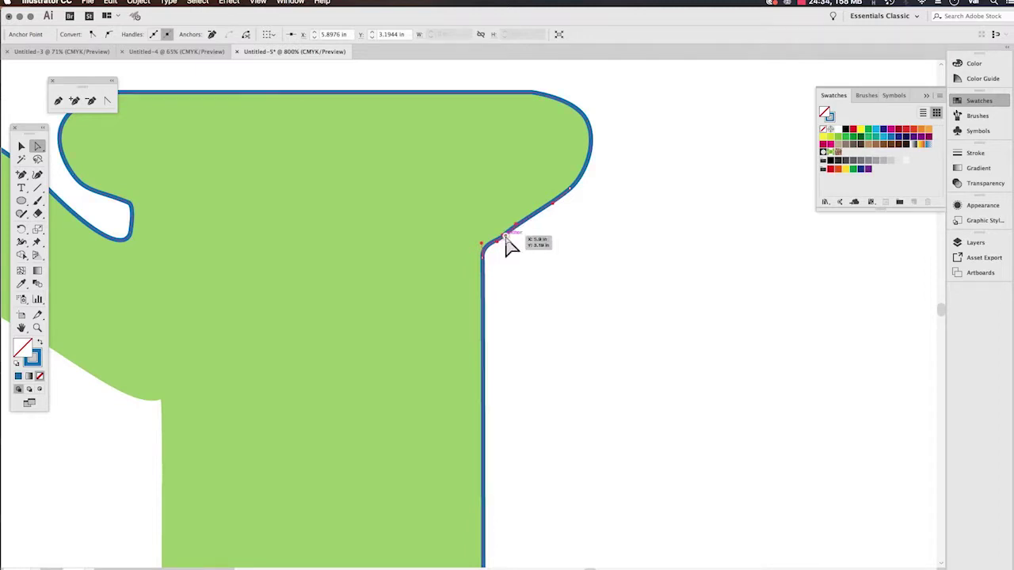
{"action": "mouse_move", "coordinate": [505, 234]}
{"action": "left_mouse_down"}
{"action": "mouse_move", "coordinate": [523, 229]}
{"action": "mouse_move", "coordinate": [506, 232]}
{"action": "left_mouse_up"}
{"action": "left_click", "coordinate": [537, 260]}
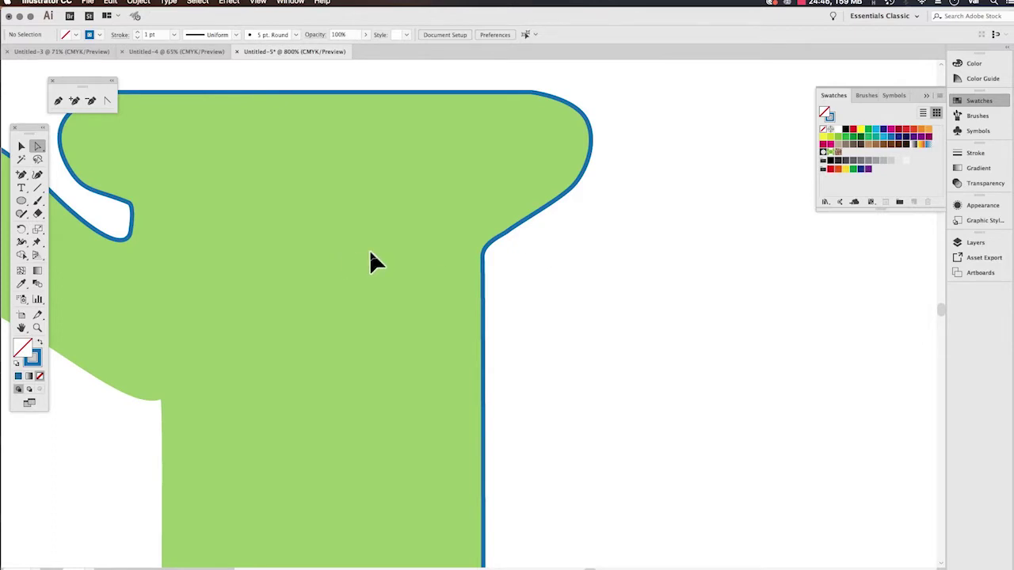
- Zoom out with the Selection tool to show the whole traced q
{"action": "left_click", "coordinate": [21, 147]}
{"action": "key", "text": "super+minus"}
{"action": "key", "text": "super+minus"}
{"action": "key", "text": "super+minus"}
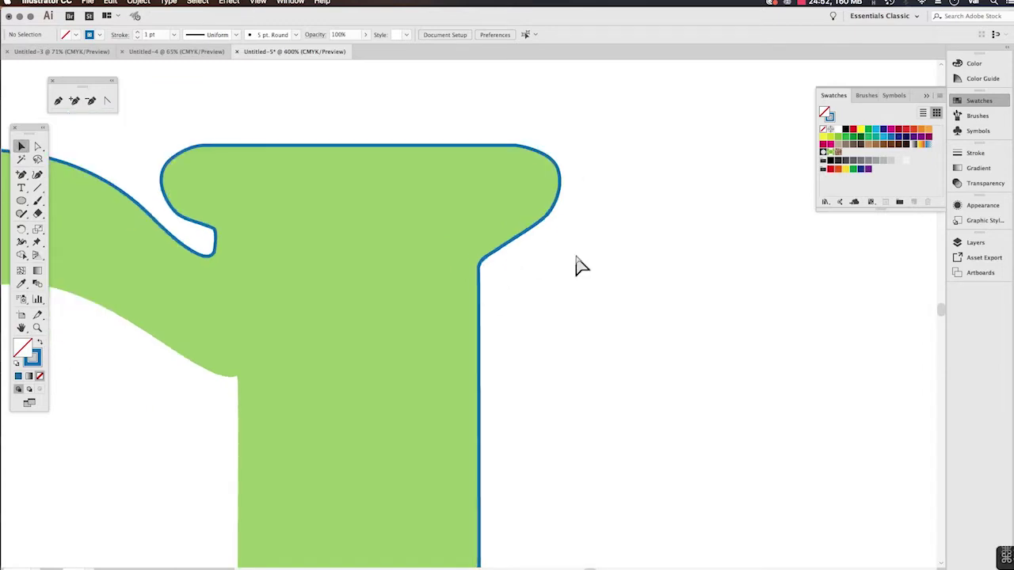
{"action": "key", "text": "super+minus"}
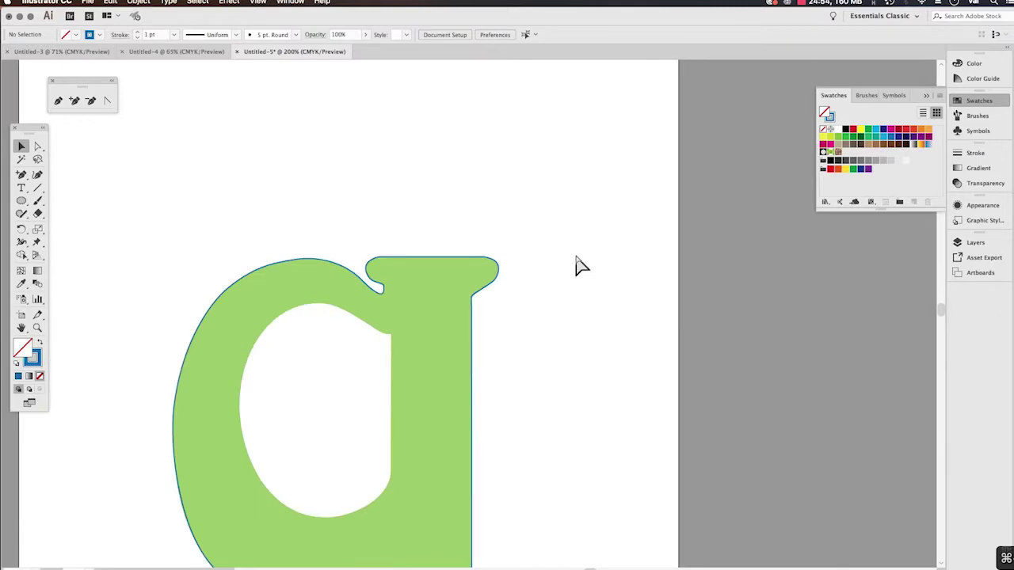
{"action": "left_click_drag", "start_coordinate": [397, 399], "coordinate": [519, 274]}
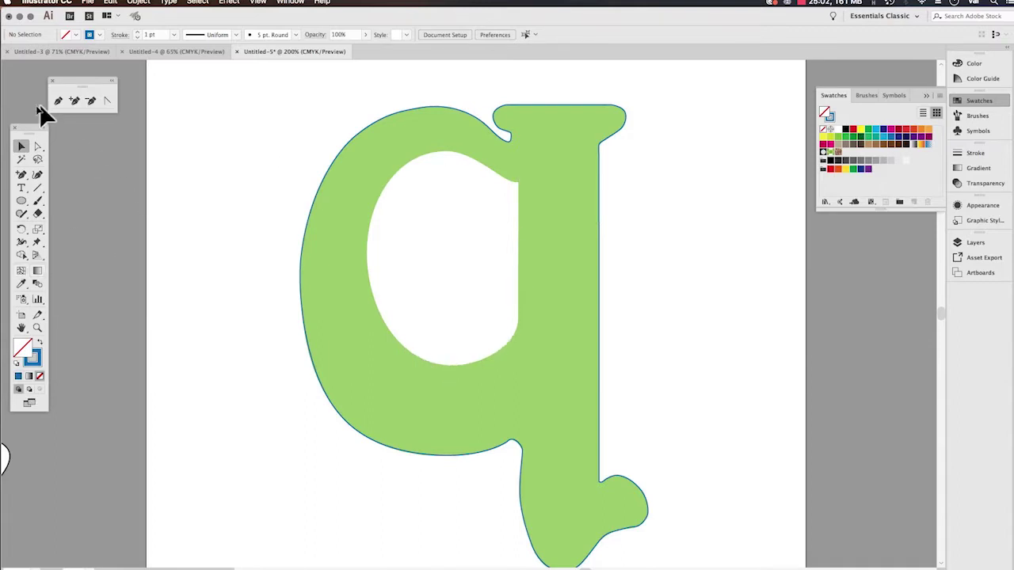
- Fill the outline solid blue to check coverage, then restore the unfilled stroke
{"action": "left_click", "coordinate": [325, 171]}
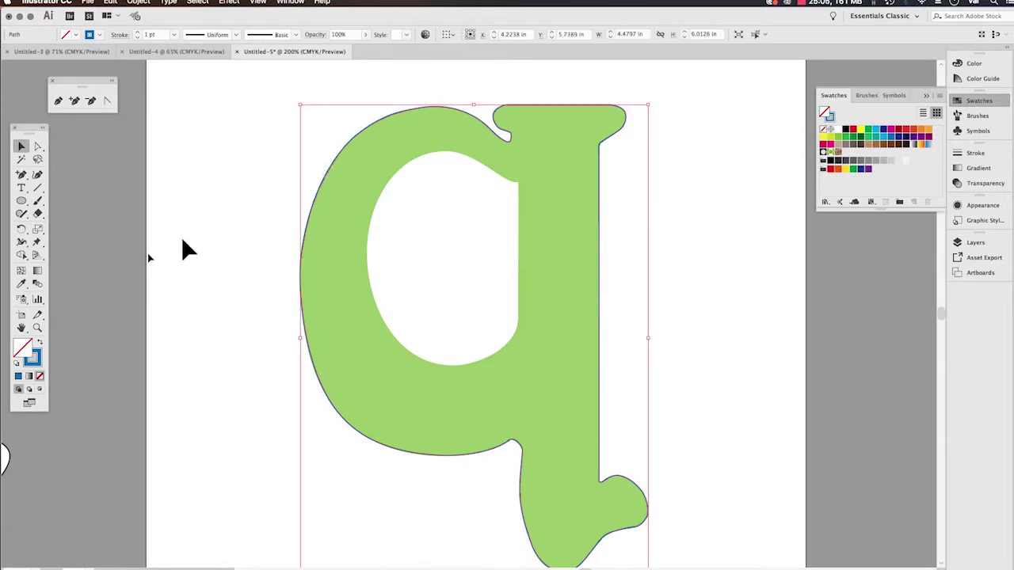
{"action": "left_click", "coordinate": [37, 341]}
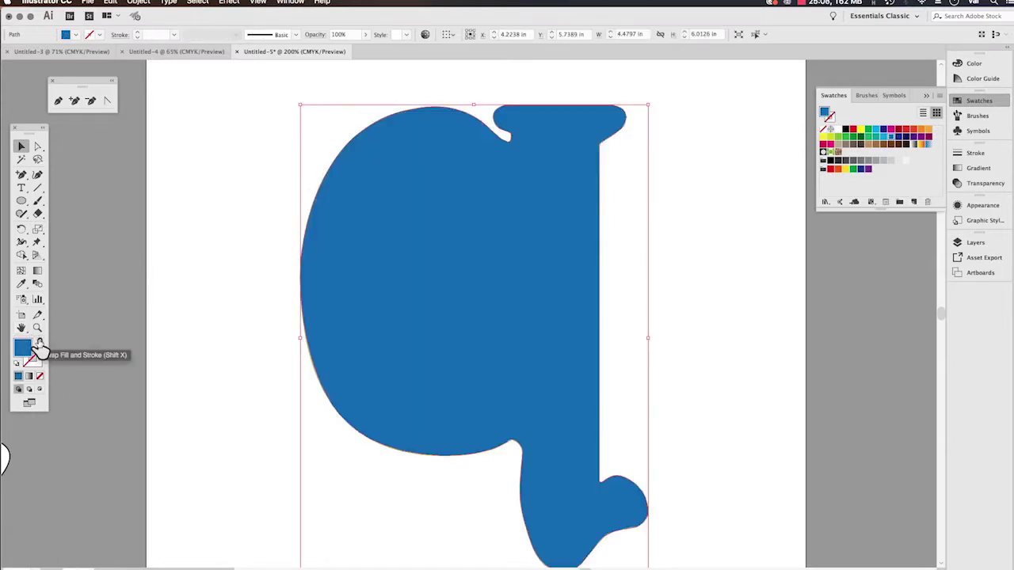
{"action": "left_click", "coordinate": [40, 346]}
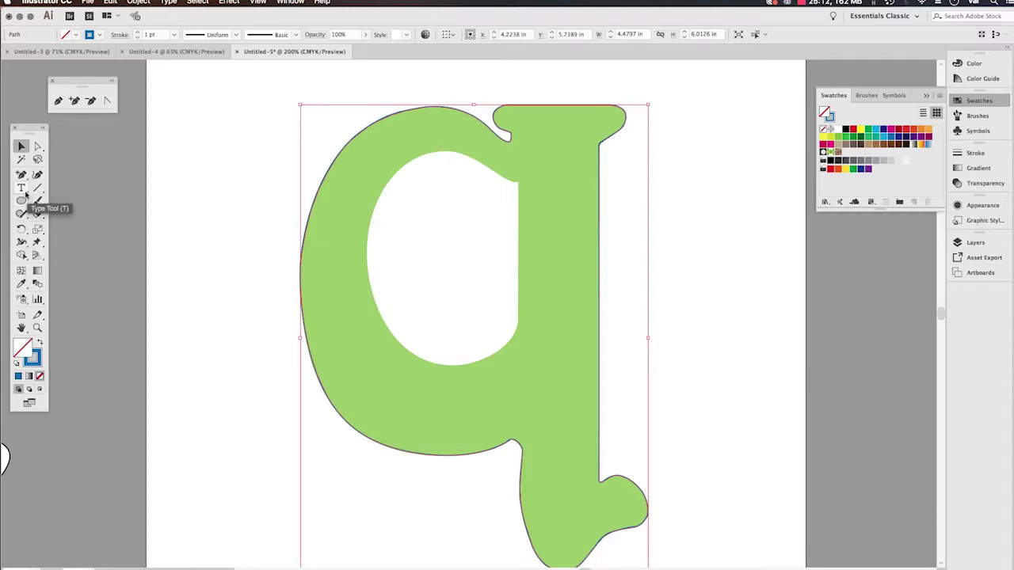
{"action": "left_click_drag", "start_coordinate": [22, 175], "coordinate": [39, 176]}
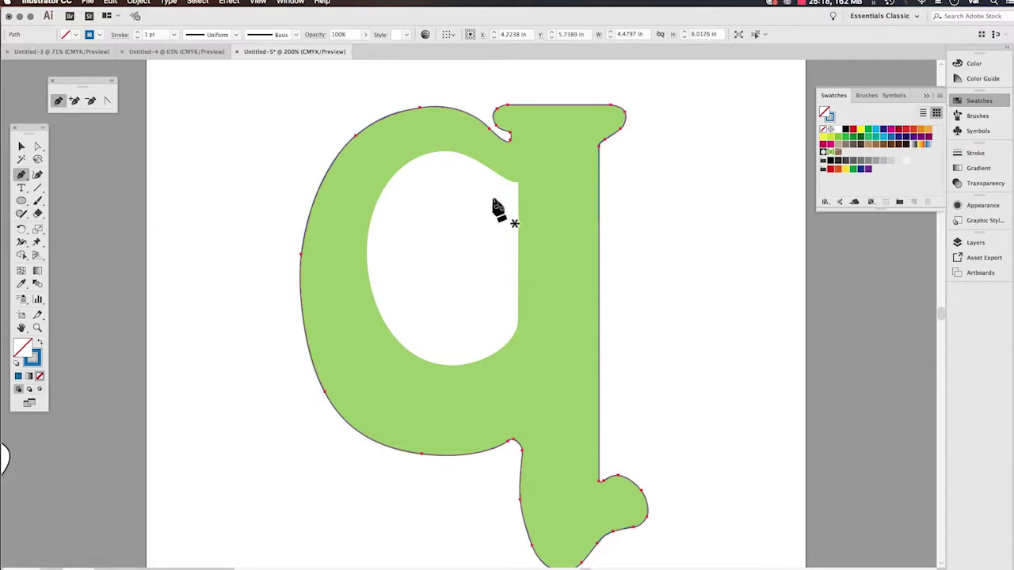
- Zoom in and pan so the q's white inner counter is centered up close
{"action": "key", "text": "super+equal"}
{"action": "key", "text": "super+equal"}
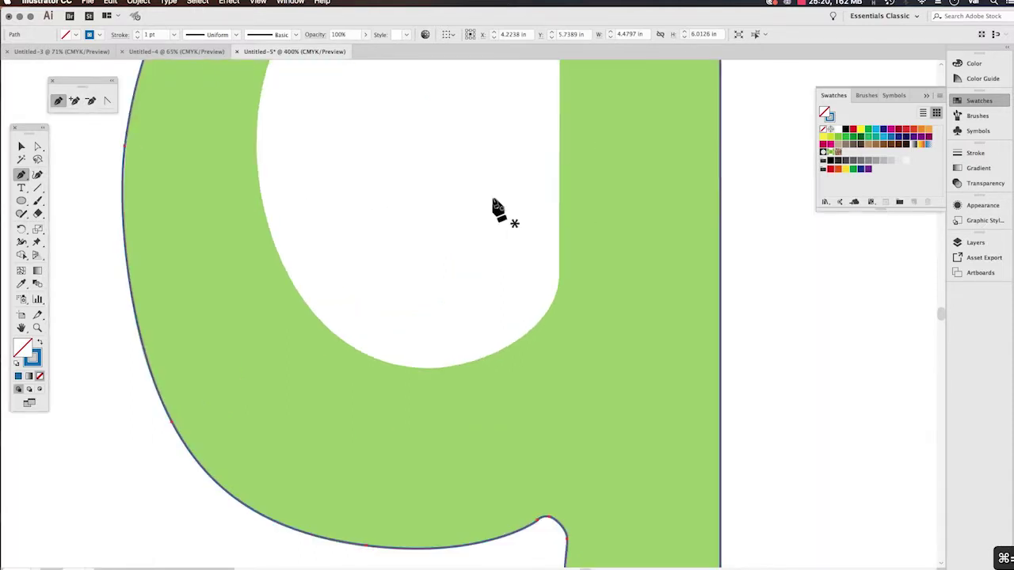
{"action": "key", "text": "space"}
{"action": "left_click_drag", "start_coordinate": [498, 177], "coordinate": [518, 316]}
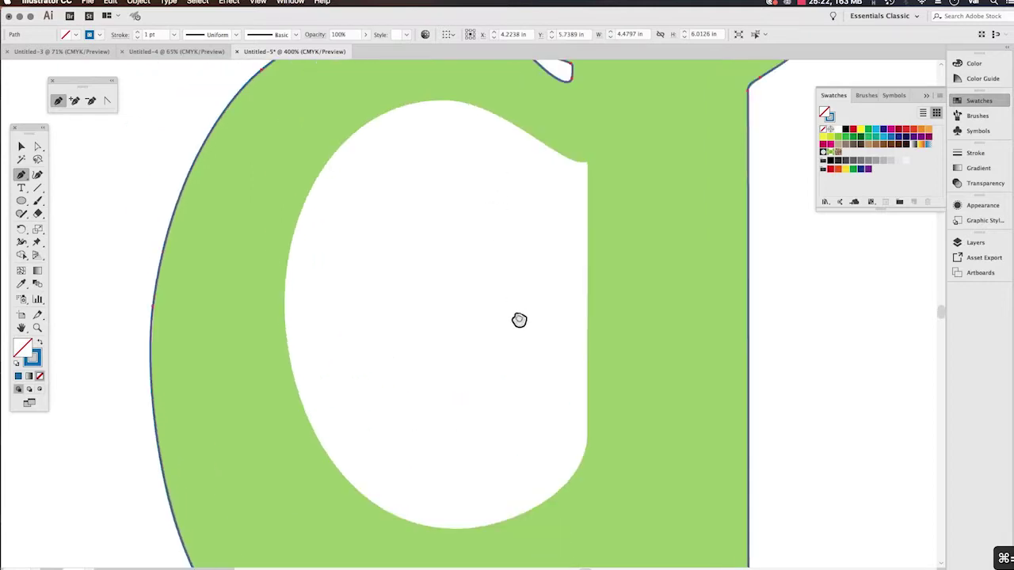
{"action": "left_click_drag", "start_coordinate": [554, 185], "coordinate": [564, 215]}
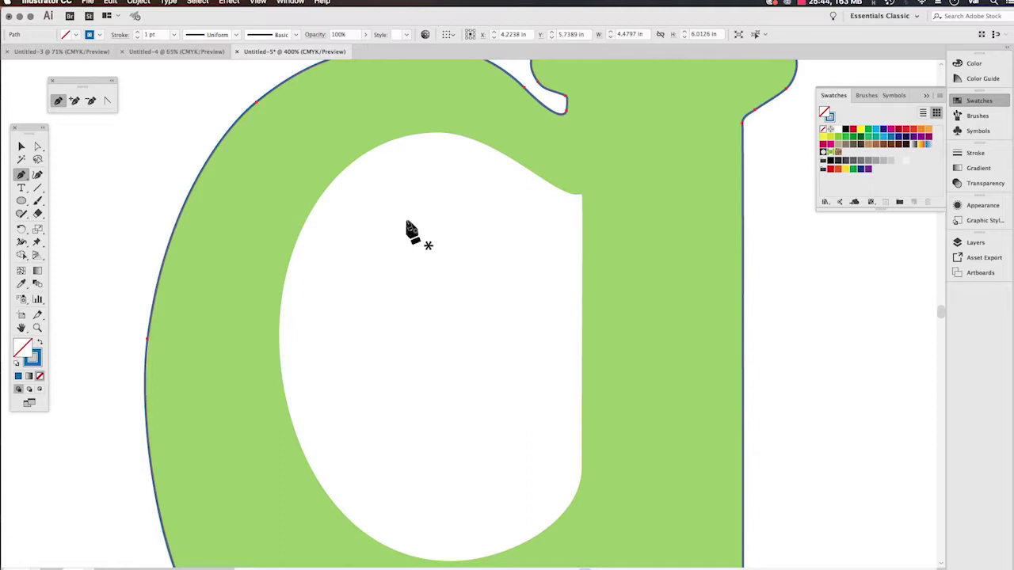
- Show the Pathfinder panel from the Window menu and move it off the letter
{"action": "left_click", "coordinate": [291, 3]}
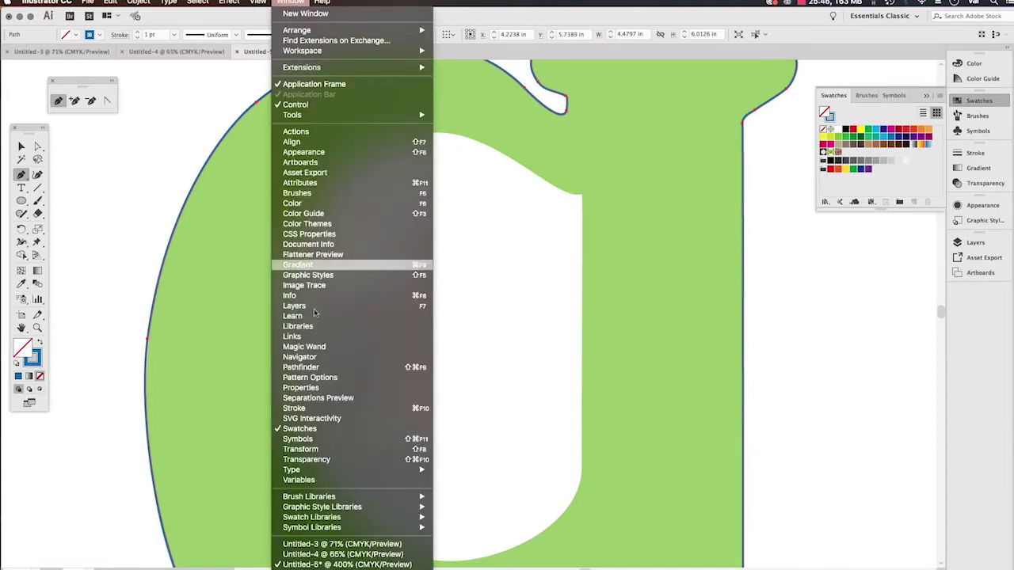
{"action": "left_click", "coordinate": [311, 367]}
{"action": "left_click_drag", "start_coordinate": [690, 320], "coordinate": [792, 253]}
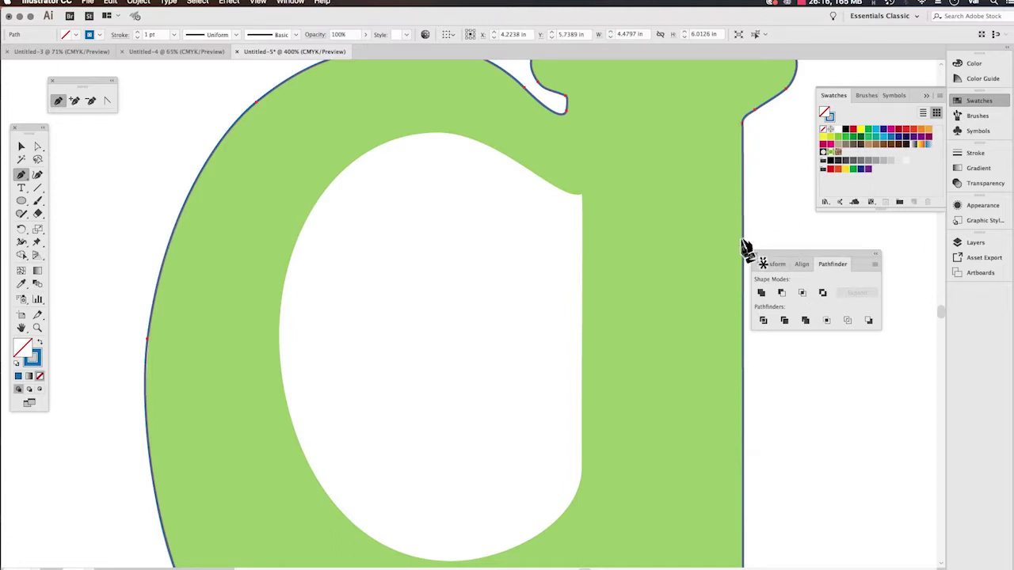
- Trace the white counter of the green letter a with Pen anchors and curves, closing the path at its start
{"action": "left_click", "coordinate": [579, 193]}
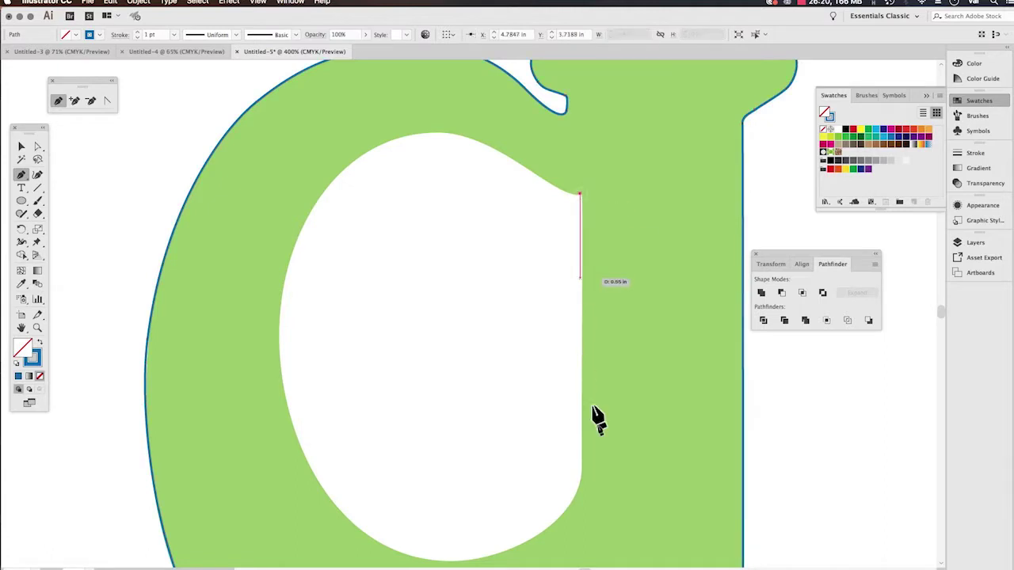
{"action": "left_click", "coordinate": [580, 467]}
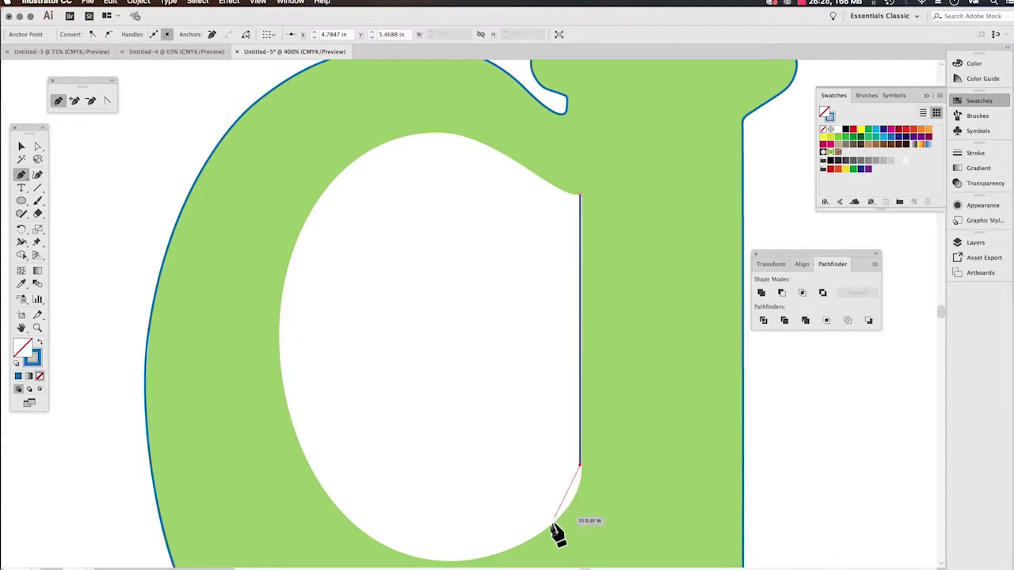
{"action": "left_click_drag", "start_coordinate": [539, 533], "coordinate": [301, 331]}
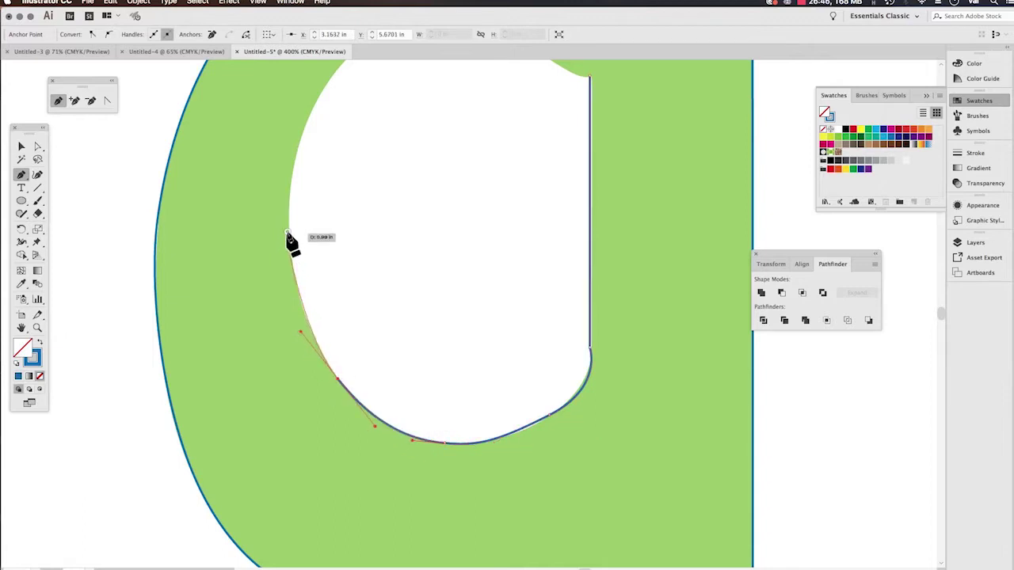
{"action": "left_click_drag", "start_coordinate": [286, 233], "coordinate": [292, 228]}
{"action": "key", "text": "space"}
{"action": "left_click_drag", "start_coordinate": [339, 174], "coordinate": [320, 297]}
{"action": "left_click_drag", "start_coordinate": [295, 253], "coordinate": [520, 205]}
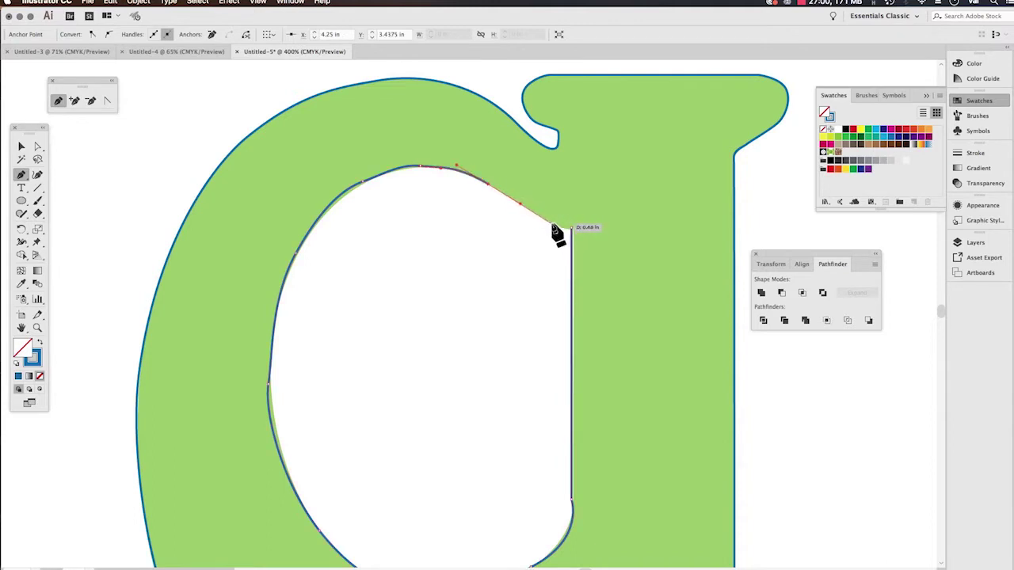
{"action": "left_click_drag", "start_coordinate": [565, 220], "coordinate": [567, 225]}
{"action": "left_click", "coordinate": [580, 224]}
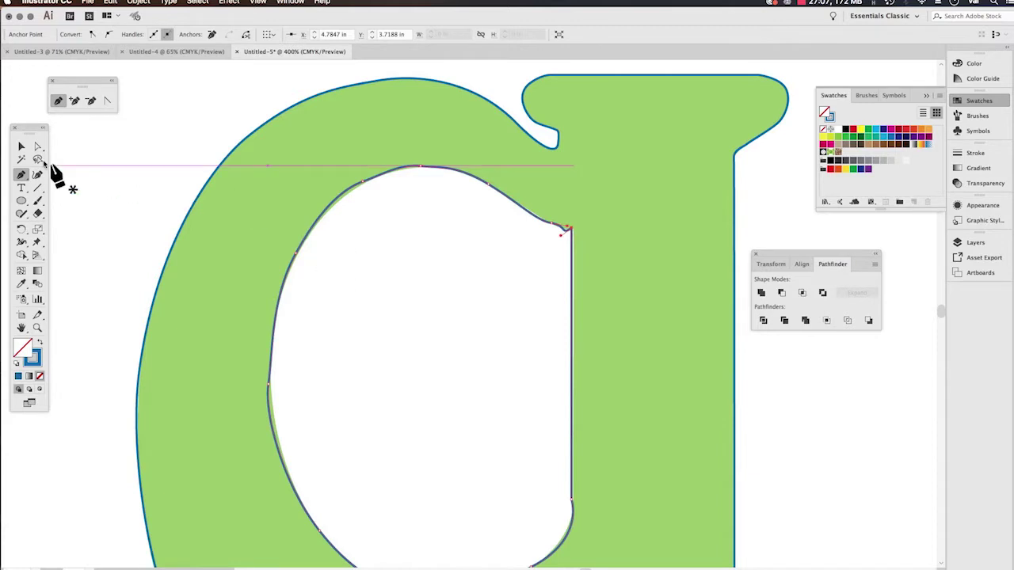
{"action": "left_click", "coordinate": [38, 148]}
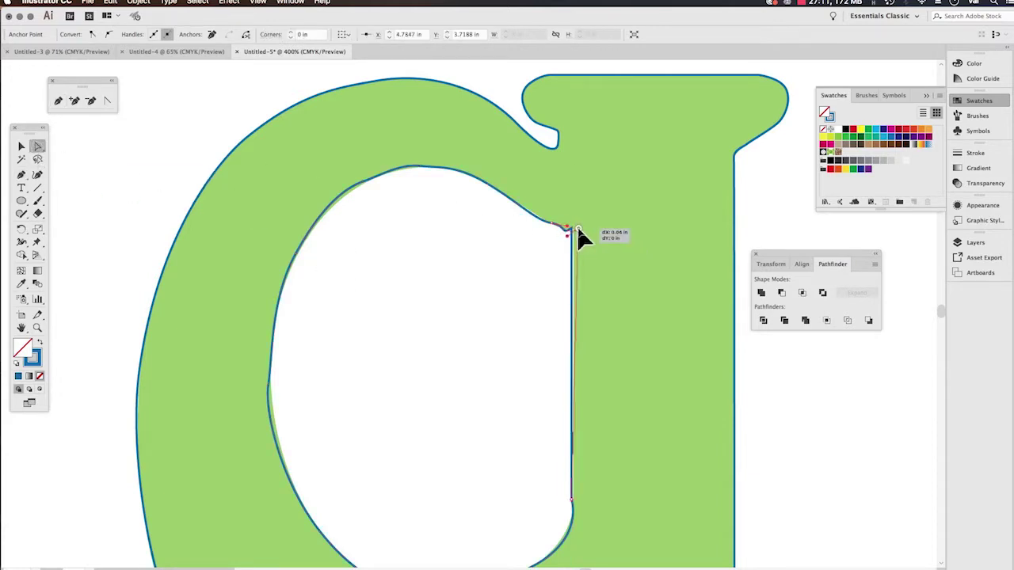
- Nudge the counter outline's corner anchor and zoom in on the letter's inner corner
{"action": "mouse_move", "coordinate": [572, 231]}
{"action": "left_mouse_down"}
{"action": "mouse_move", "coordinate": [585, 232]}
{"action": "mouse_move", "coordinate": [575, 226]}
{"action": "left_mouse_up"}
{"action": "left_click", "coordinate": [563, 281]}
{"action": "left_click", "coordinate": [572, 322]}
{"action": "left_click", "coordinate": [567, 326]}
{"action": "key", "text": "super+equal"}
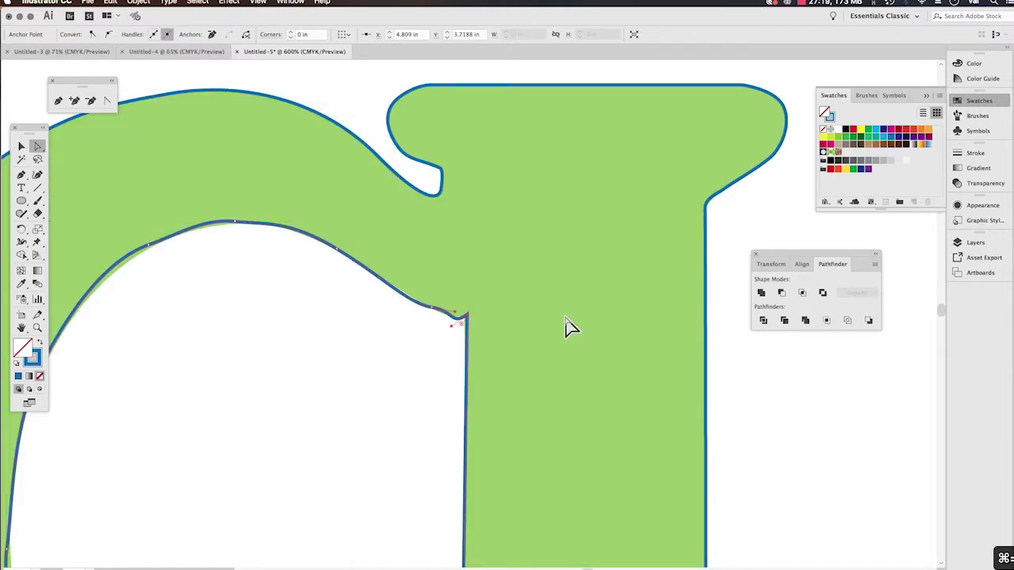
{"action": "left_click_drag", "start_coordinate": [533, 402], "coordinate": [561, 265]}
{"action": "left_click_drag", "start_coordinate": [552, 456], "coordinate": [550, 327]}
- Align the inner corner and lower curve anchors with the letter's edge, leaving the path deselected
{"action": "mouse_move", "coordinate": [499, 376]}
{"action": "left_mouse_down"}
{"action": "mouse_move", "coordinate": [506, 369]}
{"action": "mouse_move", "coordinate": [506, 393]}
{"action": "left_mouse_up"}
{"action": "left_click_drag", "start_coordinate": [438, 476], "coordinate": [437, 479]}
{"action": "left_click", "coordinate": [503, 381]}
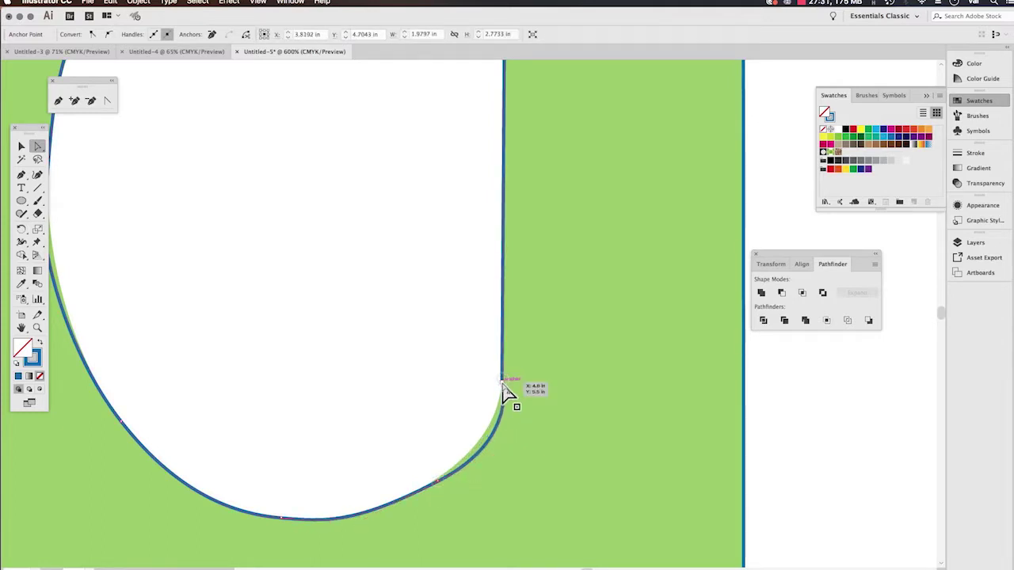
{"action": "left_click", "coordinate": [504, 383]}
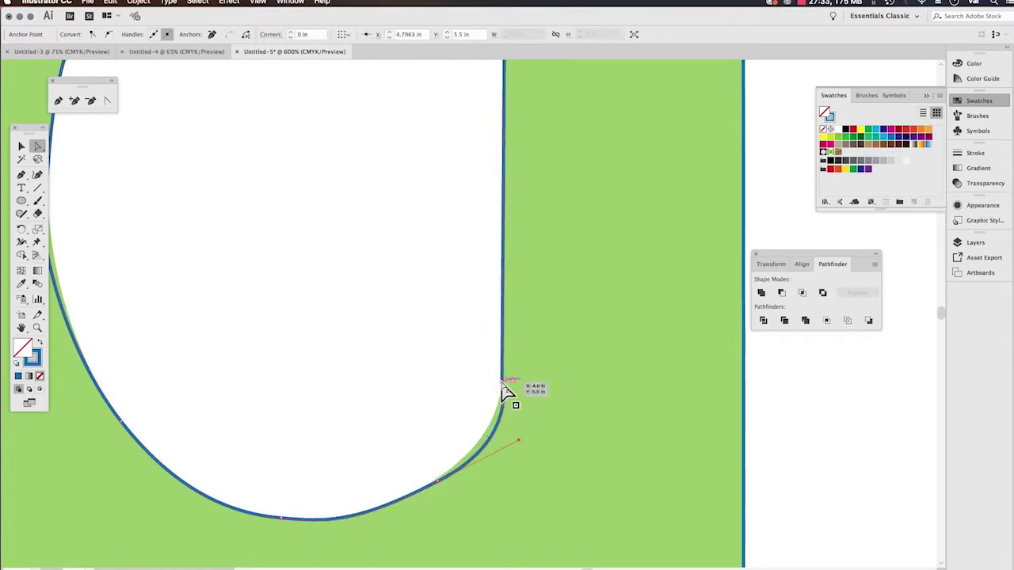
{"action": "left_click", "coordinate": [505, 451]}
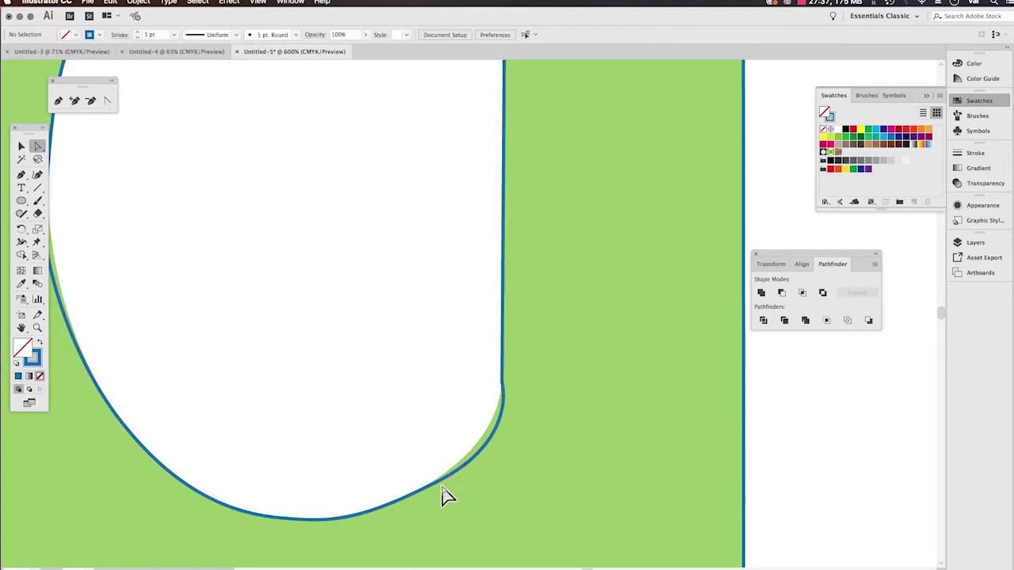
- Refine the bottom anchors and Bezier handles so the lower curve hugs the inner bowl
{"action": "left_click_drag", "start_coordinate": [442, 484], "coordinate": [443, 483]}
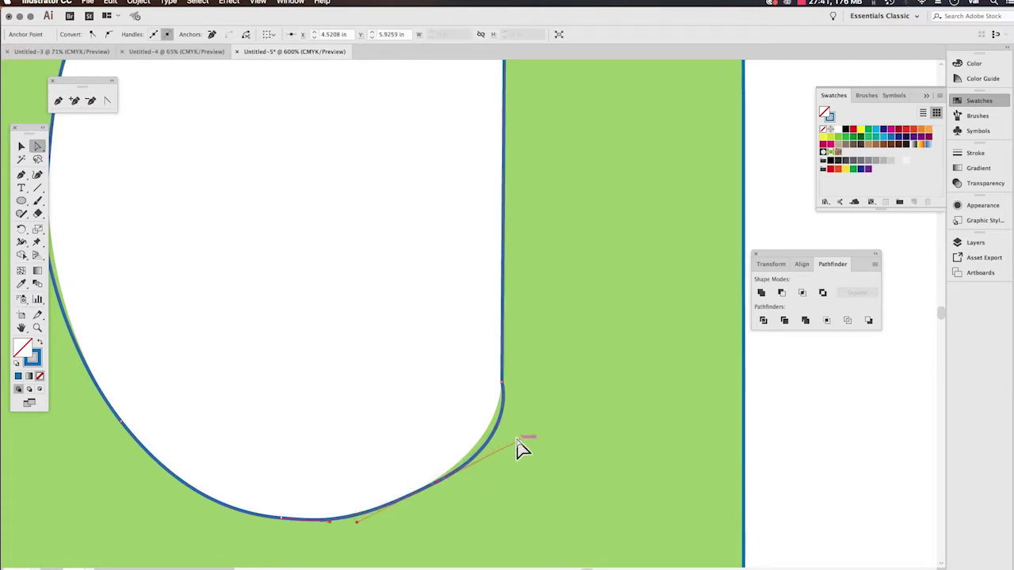
{"action": "mouse_move", "coordinate": [511, 443]}
{"action": "left_mouse_down"}
{"action": "mouse_move", "coordinate": [490, 451]}
{"action": "mouse_move", "coordinate": [513, 429]}
{"action": "left_mouse_up"}
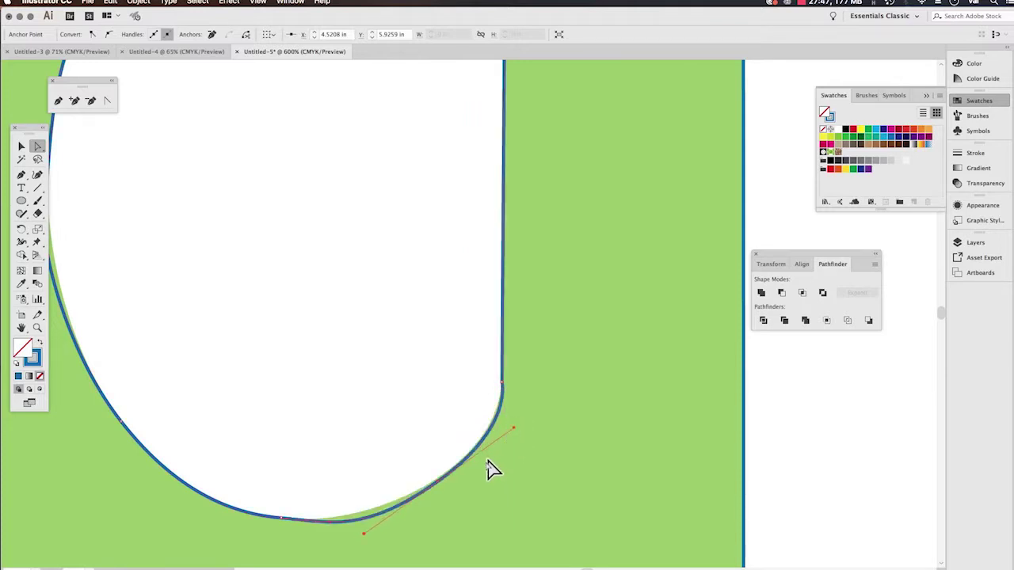
{"action": "left_click_drag", "start_coordinate": [361, 532], "coordinate": [392, 511]}
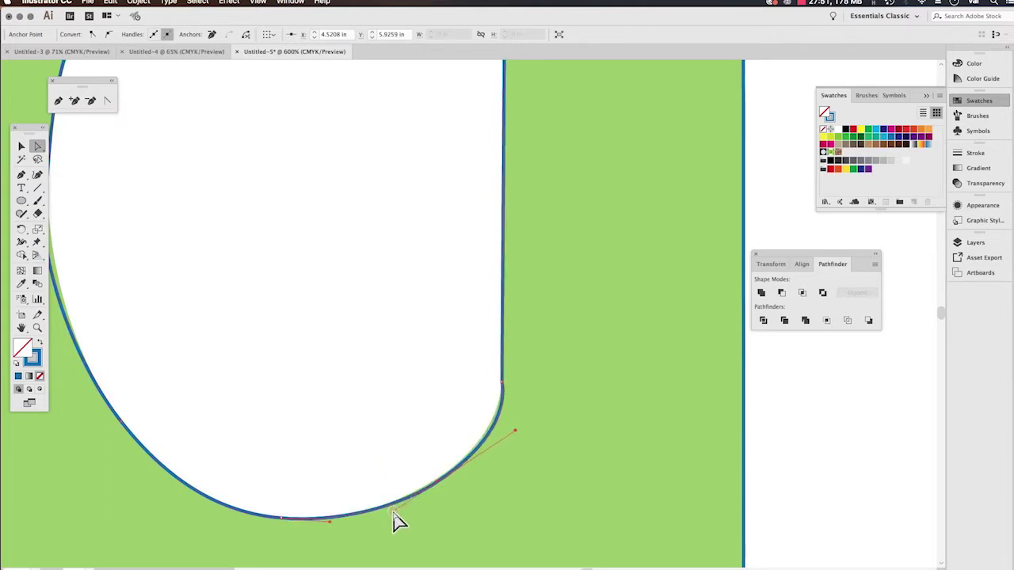
{"action": "left_click_drag", "start_coordinate": [281, 518], "coordinate": [281, 521]}
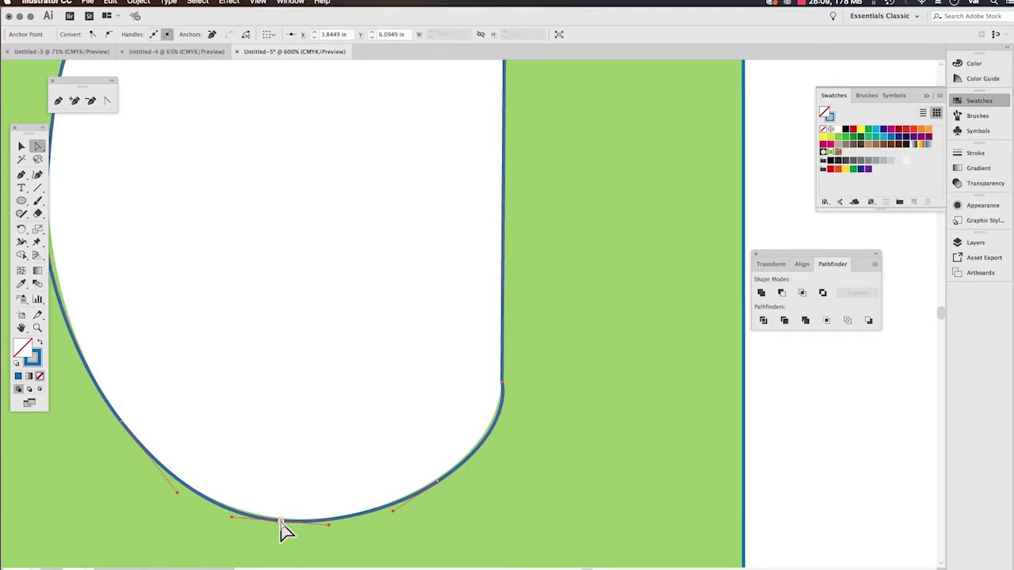
{"action": "mouse_move", "coordinate": [281, 523]}
{"action": "left_mouse_down"}
{"action": "mouse_move", "coordinate": [285, 531]}
{"action": "mouse_move", "coordinate": [284, 522]}
{"action": "left_mouse_up"}
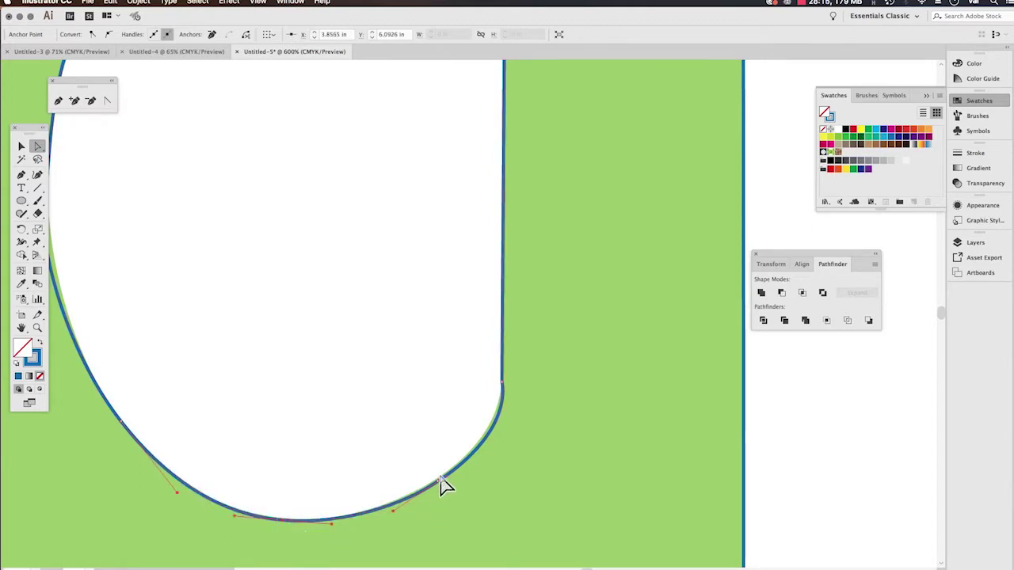
{"action": "left_click_drag", "start_coordinate": [440, 481], "coordinate": [442, 475]}
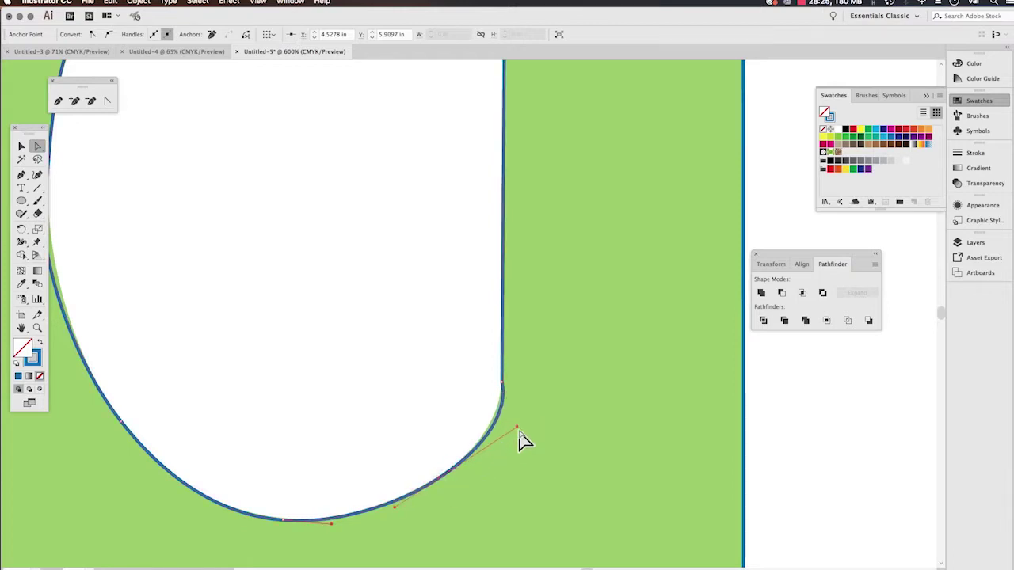
{"action": "left_click_drag", "start_coordinate": [510, 434], "coordinate": [501, 440]}
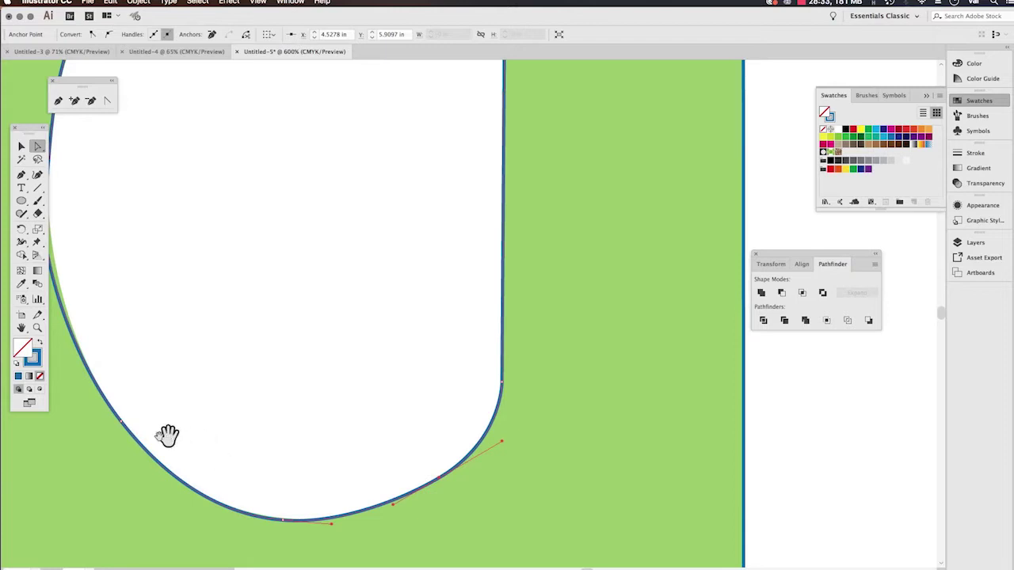
{"action": "left_click_drag", "start_coordinate": [217, 446], "coordinate": [366, 470]}
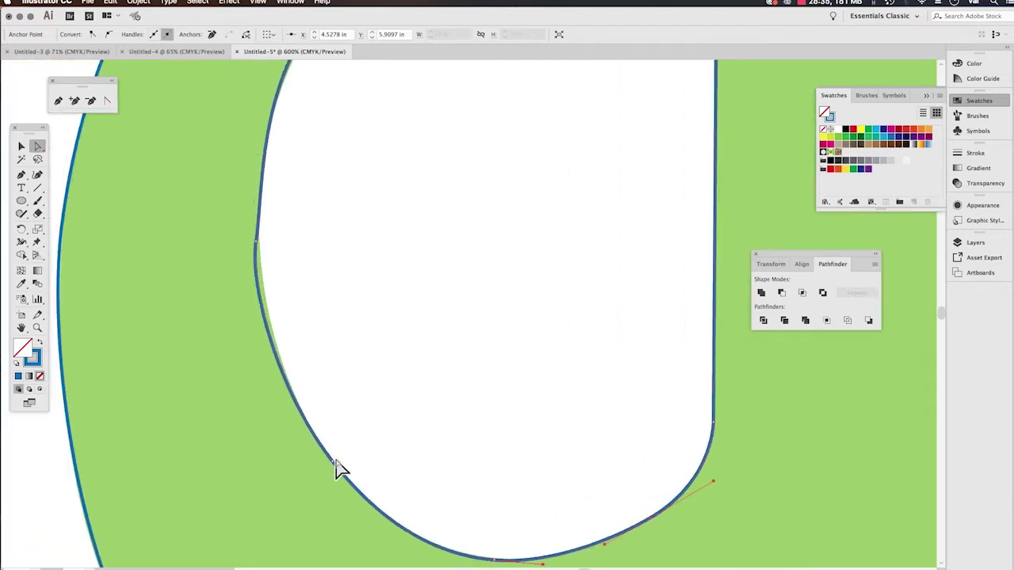
- Move the left-curve anchors and their lower handles onto the letter's inner edge
{"action": "left_click", "coordinate": [333, 463]}
{"action": "left_click_drag", "start_coordinate": [258, 256], "coordinate": [260, 266]}
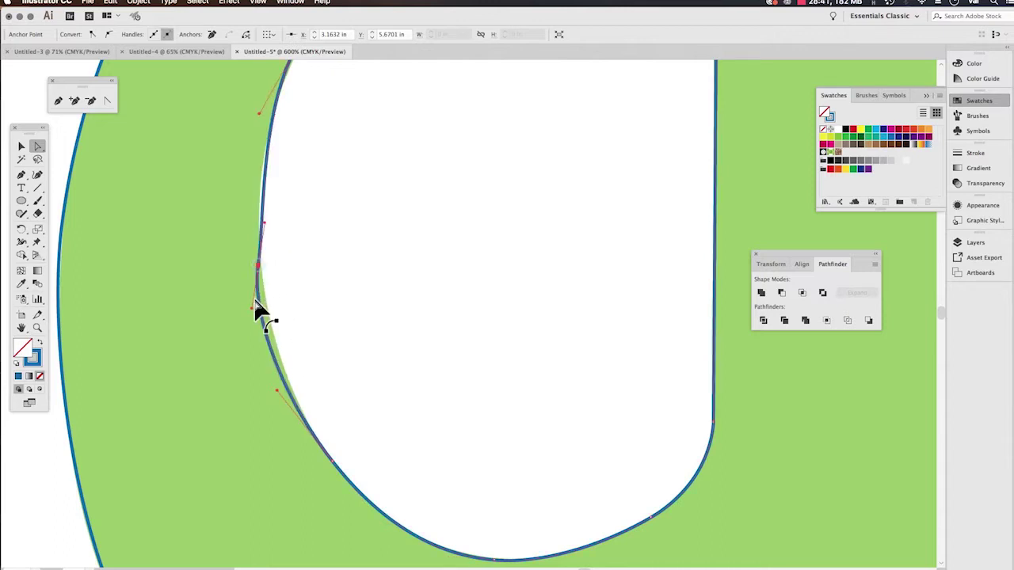
{"action": "left_click_drag", "start_coordinate": [261, 307], "coordinate": [263, 309]}
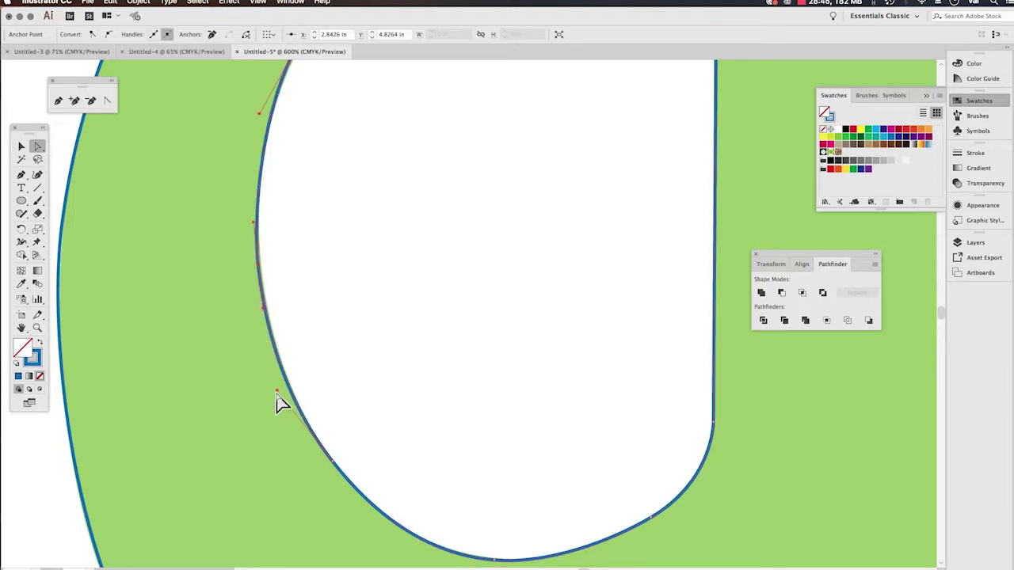
{"action": "left_click", "coordinate": [259, 266]}
{"action": "left_click_drag", "start_coordinate": [285, 265], "coordinate": [274, 353]}
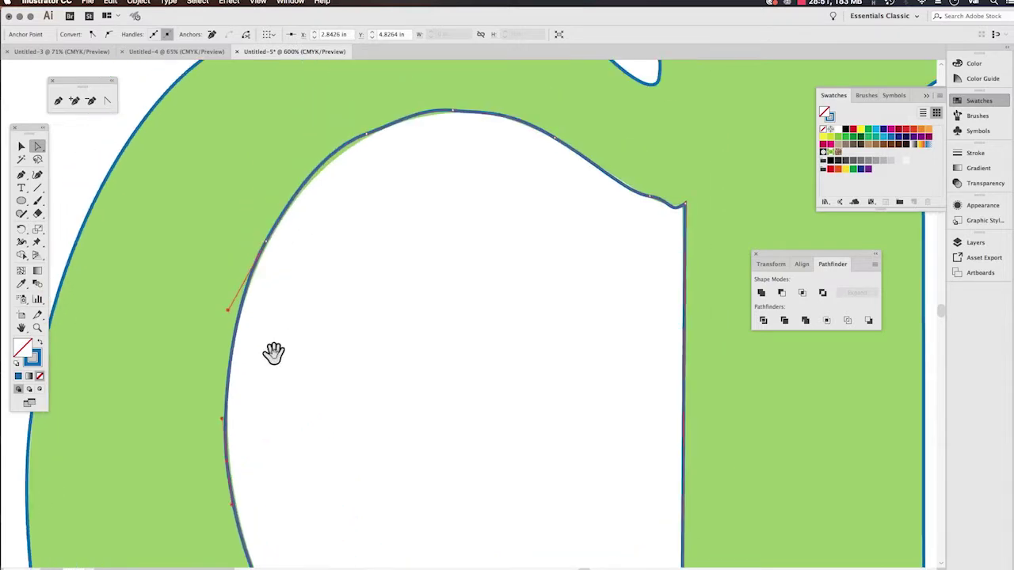
{"action": "left_click", "coordinate": [264, 247]}
{"action": "left_click_drag", "start_coordinate": [230, 306], "coordinate": [226, 321]}
- Undo the corner conversions and redrag smooth handles so the left curve has no kink
{"action": "left_click", "coordinate": [264, 247]}
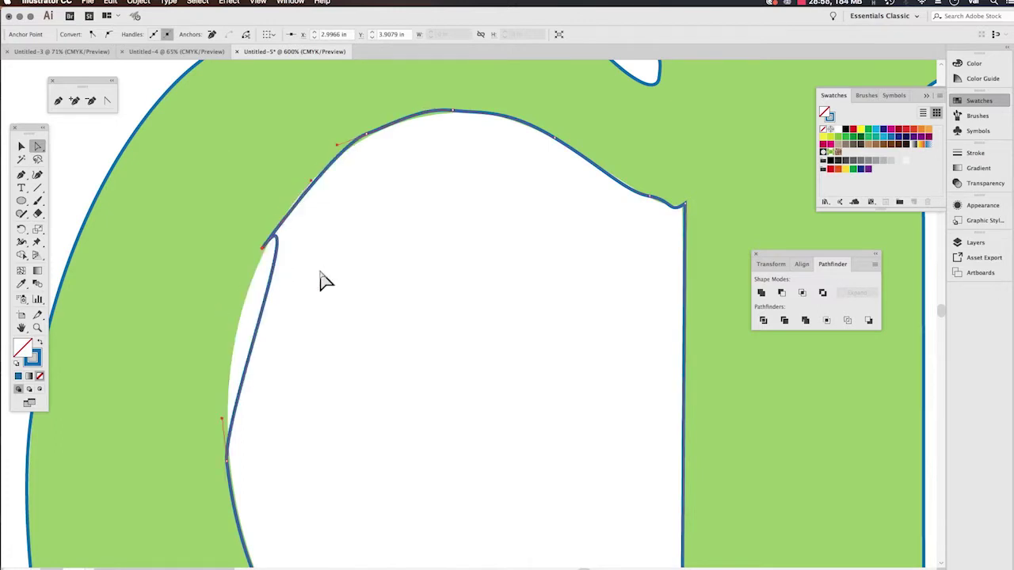
{"action": "key", "text": "v"}
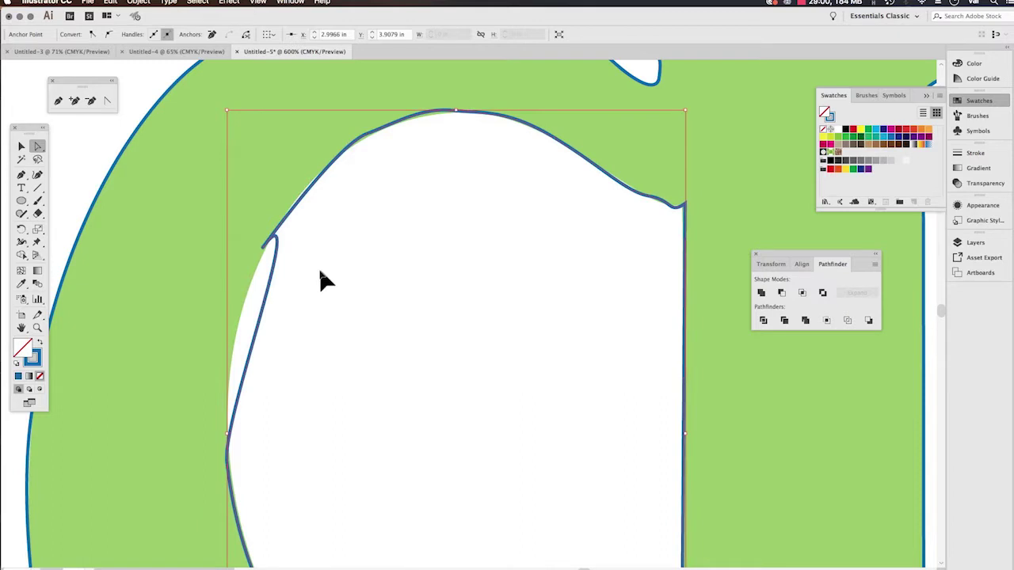
{"action": "key", "text": "super+z"}
{"action": "left_click", "coordinate": [265, 252]}
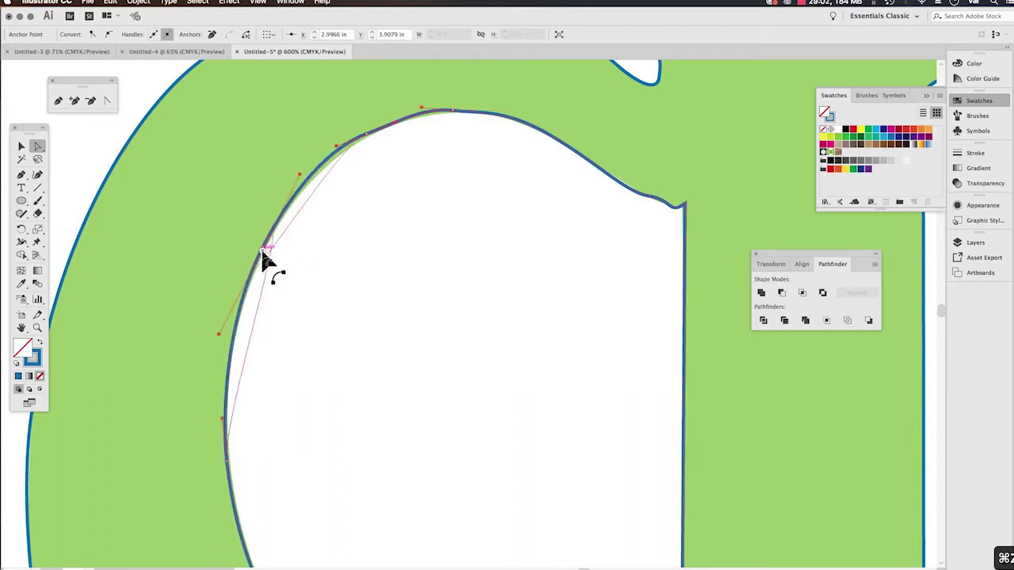
{"action": "left_click", "coordinate": [266, 252]}
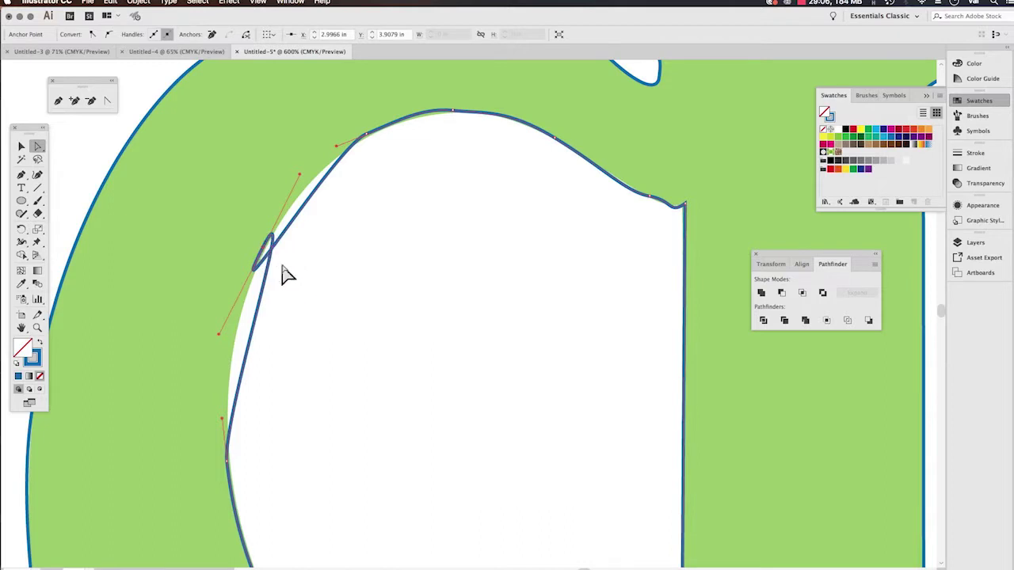
{"action": "key", "text": "super+z"}
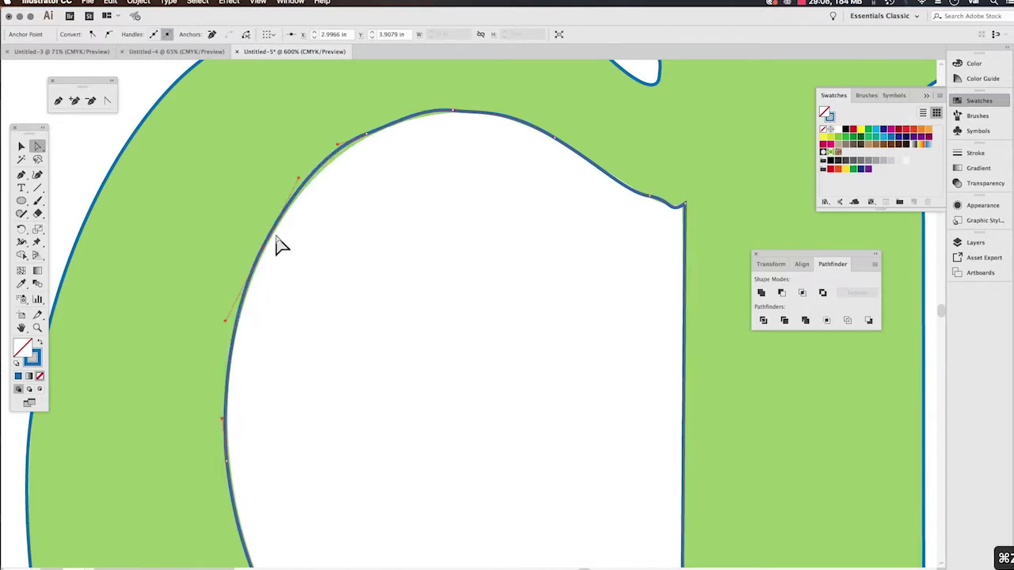
{"action": "left_click_drag", "start_coordinate": [264, 253], "coordinate": [265, 261]}
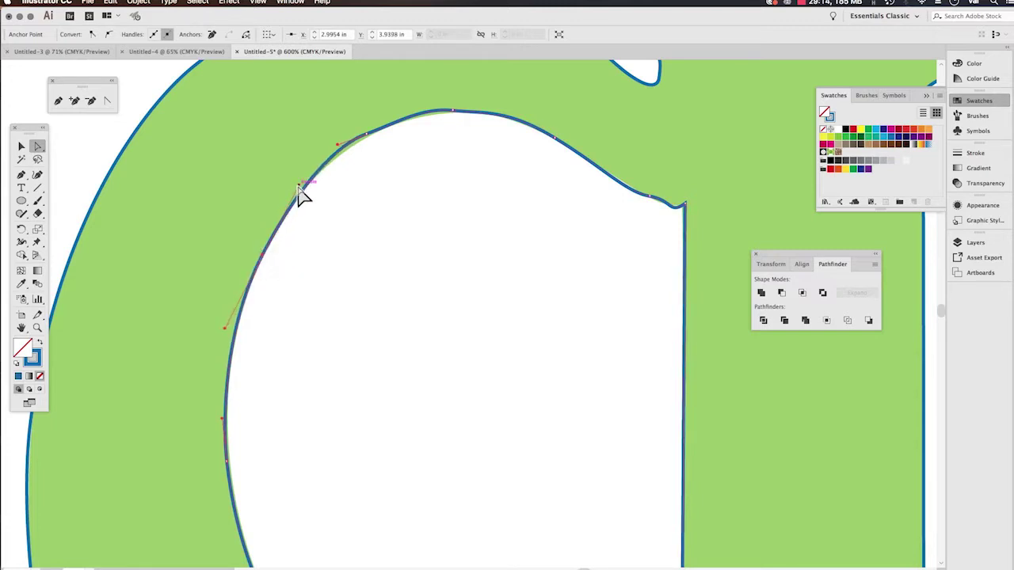
{"action": "left_click_drag", "start_coordinate": [261, 257], "coordinate": [264, 257]}
{"action": "left_click_drag", "start_coordinate": [295, 194], "coordinate": [295, 194]}
{"action": "left_click_drag", "start_coordinate": [226, 330], "coordinate": [225, 324]}
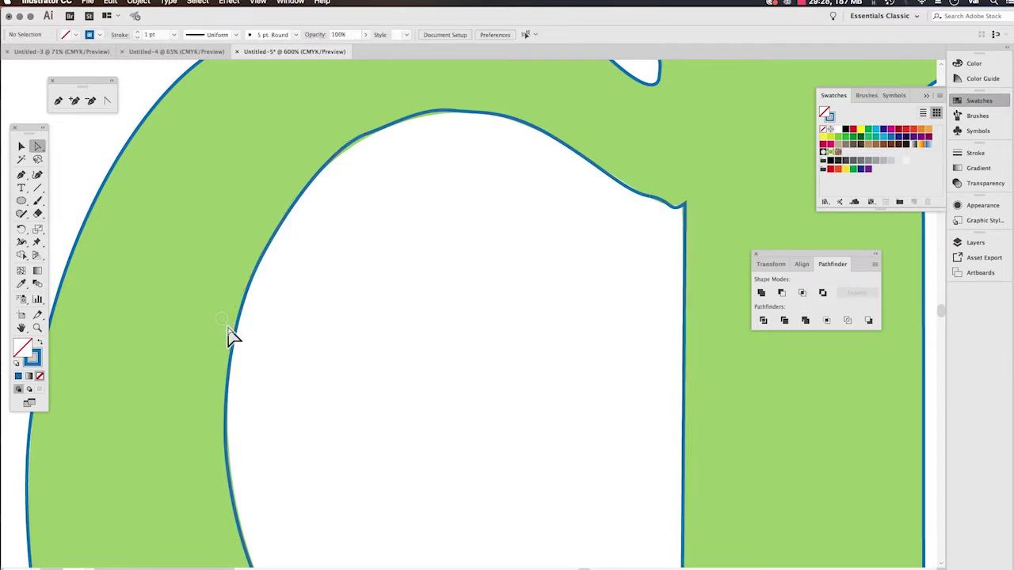
- Reposition the anchors along the counter's top curve into a smoother arc
{"action": "left_click", "coordinate": [367, 135]}
{"action": "mouse_move", "coordinate": [369, 134]}
{"action": "left_mouse_down"}
{"action": "mouse_move", "coordinate": [371, 142]}
{"action": "mouse_move", "coordinate": [361, 139]}
{"action": "left_mouse_up"}
{"action": "left_click", "coordinate": [345, 153]}
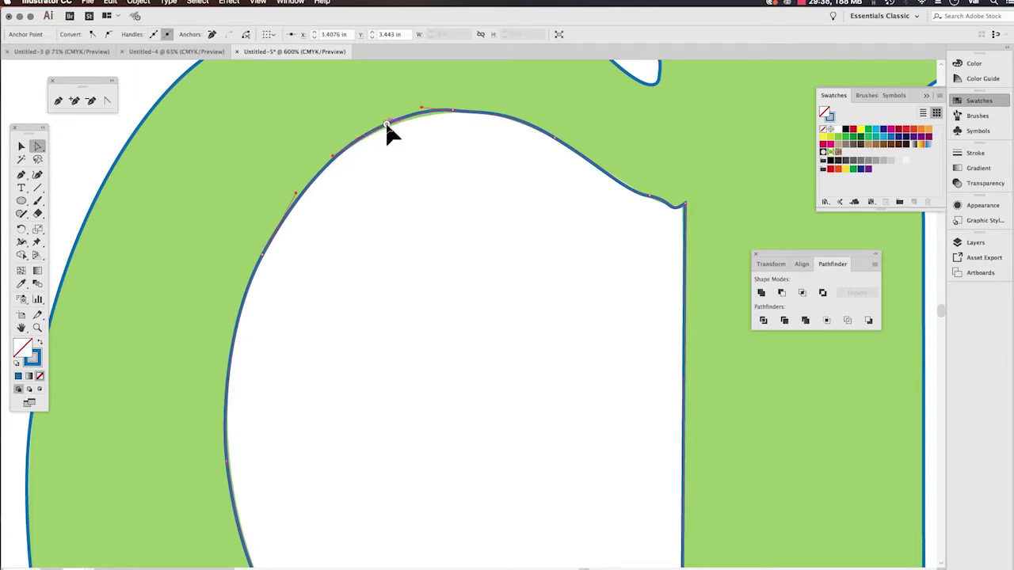
{"action": "left_click", "coordinate": [386, 126]}
{"action": "left_click_drag", "start_coordinate": [357, 141], "coordinate": [363, 137]}
{"action": "left_click", "coordinate": [334, 152]}
{"action": "left_click_drag", "start_coordinate": [457, 119], "coordinate": [434, 115]}
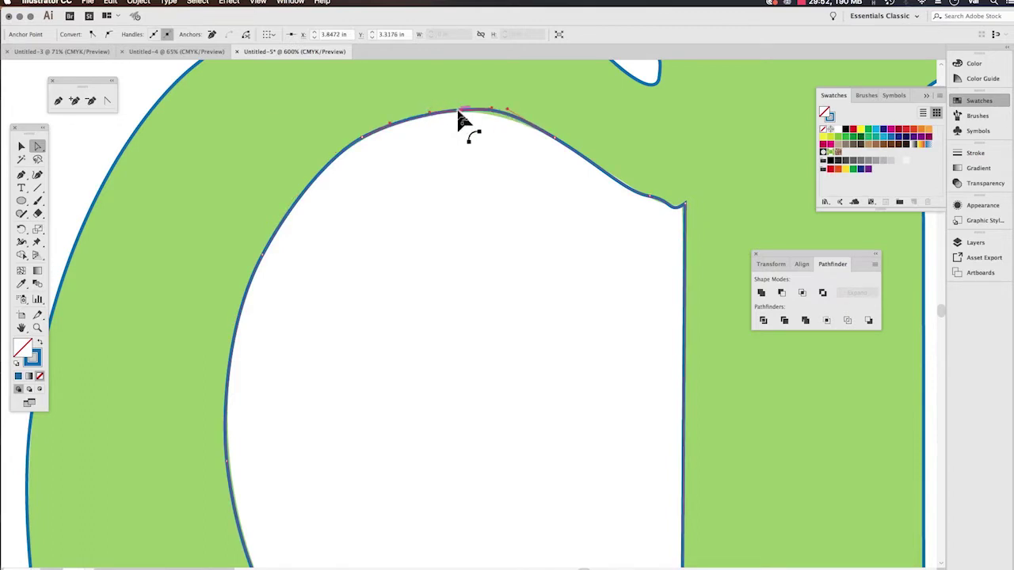
{"action": "mouse_move", "coordinate": [461, 113]}
{"action": "left_mouse_down"}
{"action": "mouse_move", "coordinate": [455, 108]}
{"action": "mouse_move", "coordinate": [512, 121]}
{"action": "mouse_move", "coordinate": [491, 107]}
{"action": "mouse_move", "coordinate": [430, 108]}
{"action": "mouse_move", "coordinate": [456, 110]}
{"action": "left_mouse_up"}
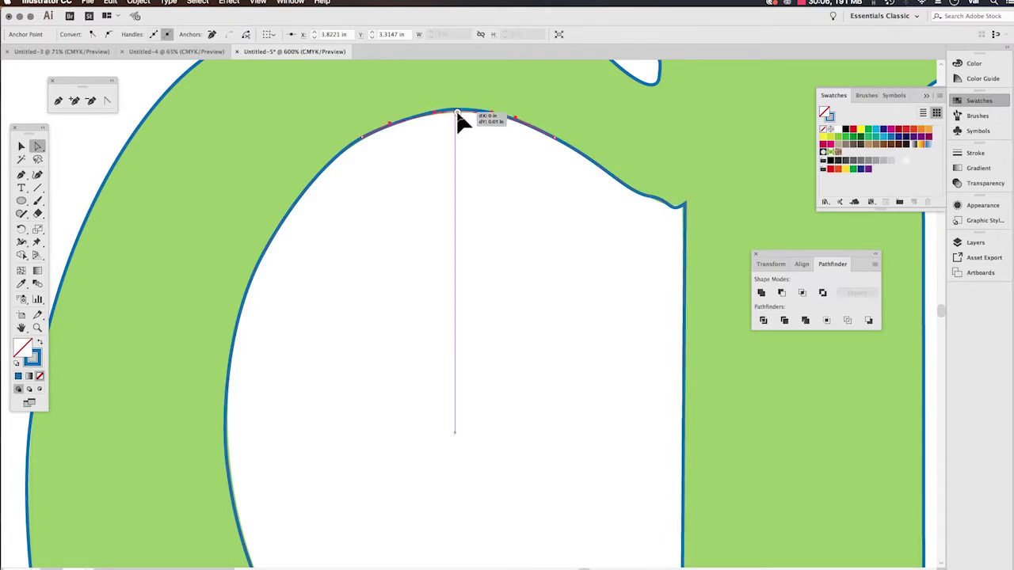
{"action": "left_click", "coordinate": [388, 125]}
{"action": "left_click_drag", "start_coordinate": [389, 124], "coordinate": [460, 114]}
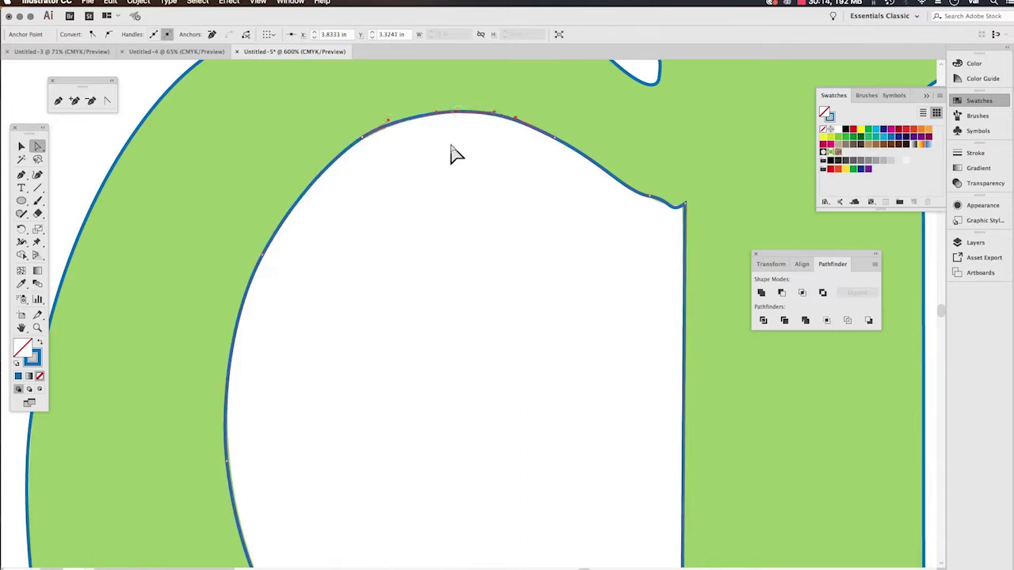
- Convert the counter's top-right anchor into a sharp corner and zoom out to the whole letter
{"action": "left_click", "coordinate": [678, 212]}
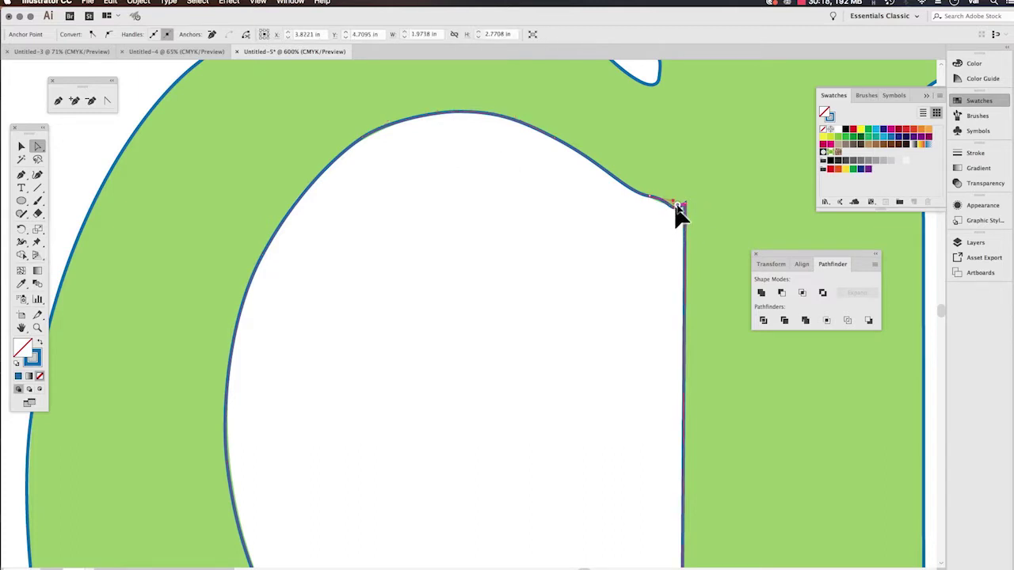
{"action": "left_click", "coordinate": [674, 209]}
{"action": "left_click", "coordinate": [672, 210]}
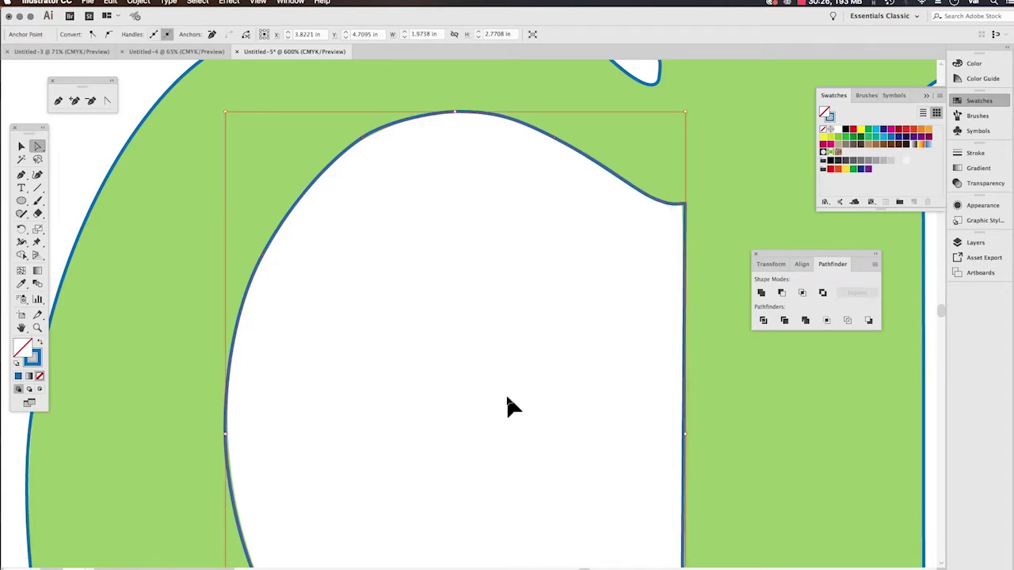
{"action": "key", "text": "super+minus"}
{"action": "key", "text": "super+minus"}
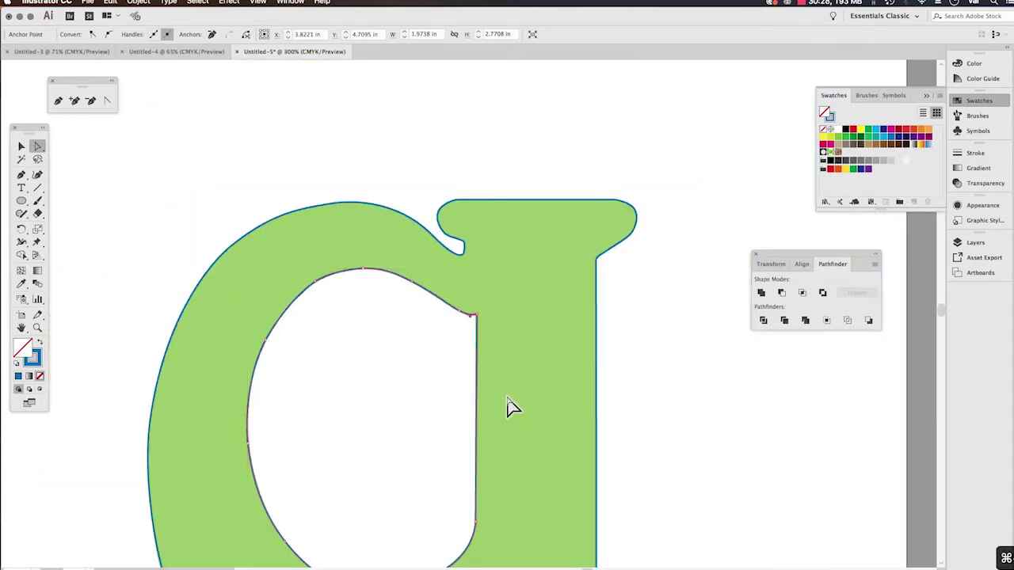
- Centre the letter and give the counter shape a blue fill with no outline
{"action": "scroll", "coordinate": [681, 348], "scroll_direction": "down", "scroll_amount": 3}
{"action": "left_click_drag", "start_coordinate": [623, 393], "coordinate": [697, 349]}
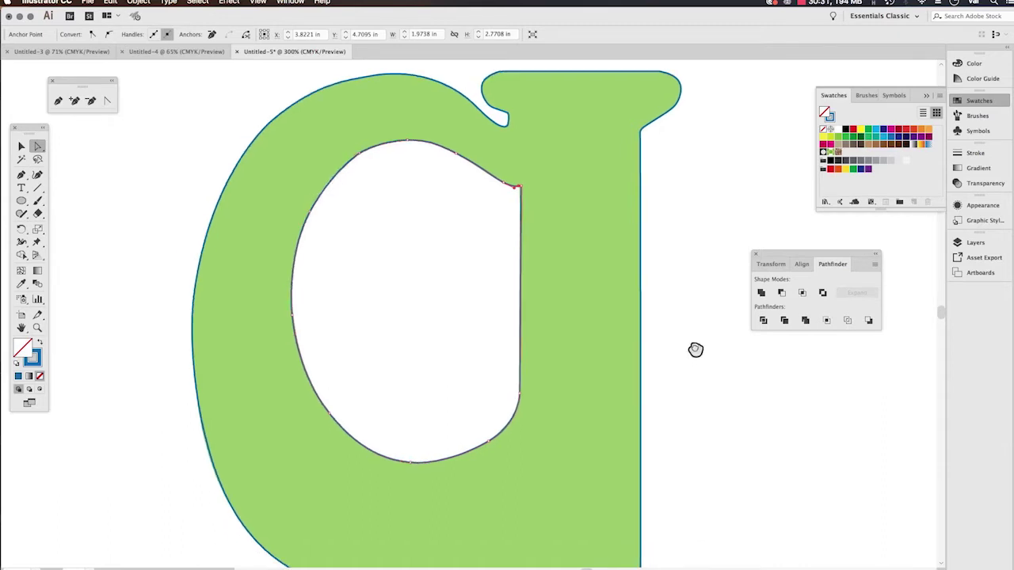
{"action": "left_click", "coordinate": [38, 349]}
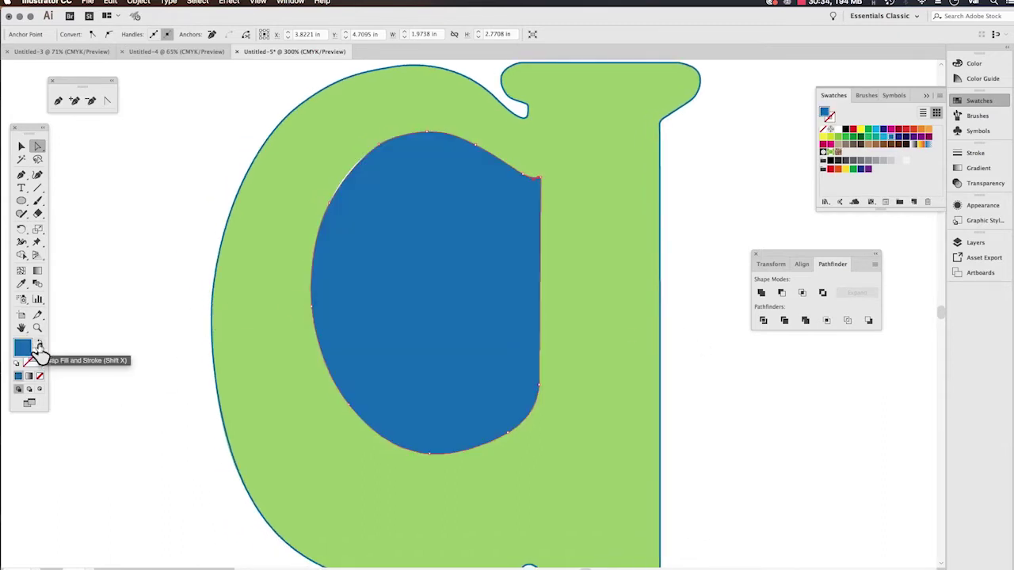
- Convert the counter's left-edge anchors to reshape that side, then fill the counter white
{"action": "left_click", "coordinate": [332, 206]}
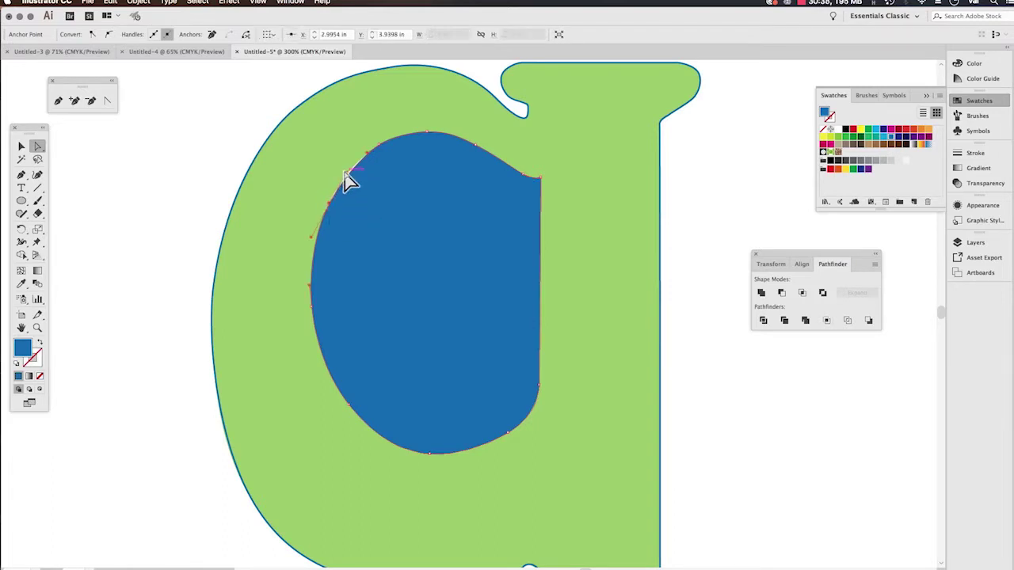
{"action": "left_click", "coordinate": [344, 170]}
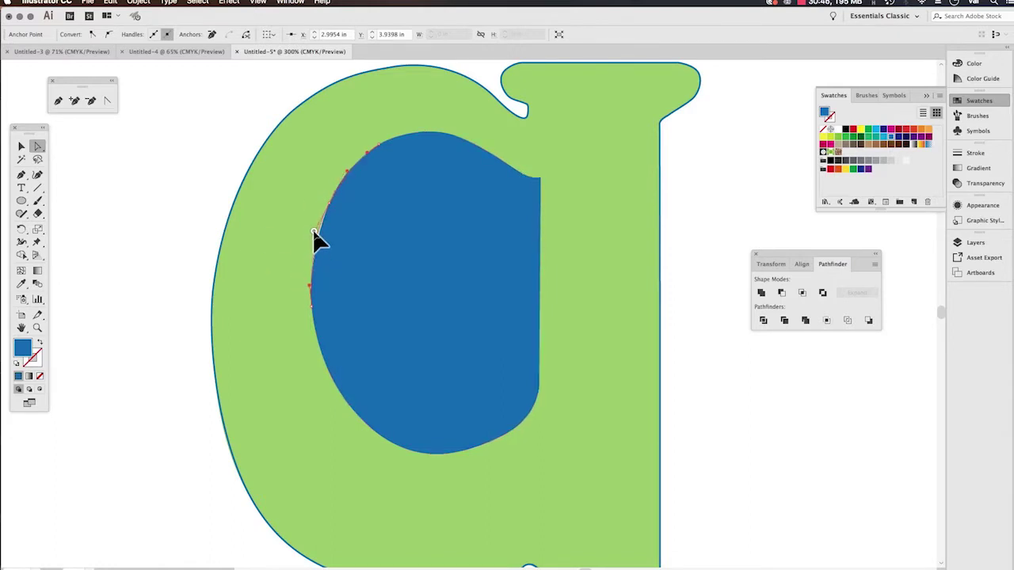
{"action": "left_click", "coordinate": [318, 224]}
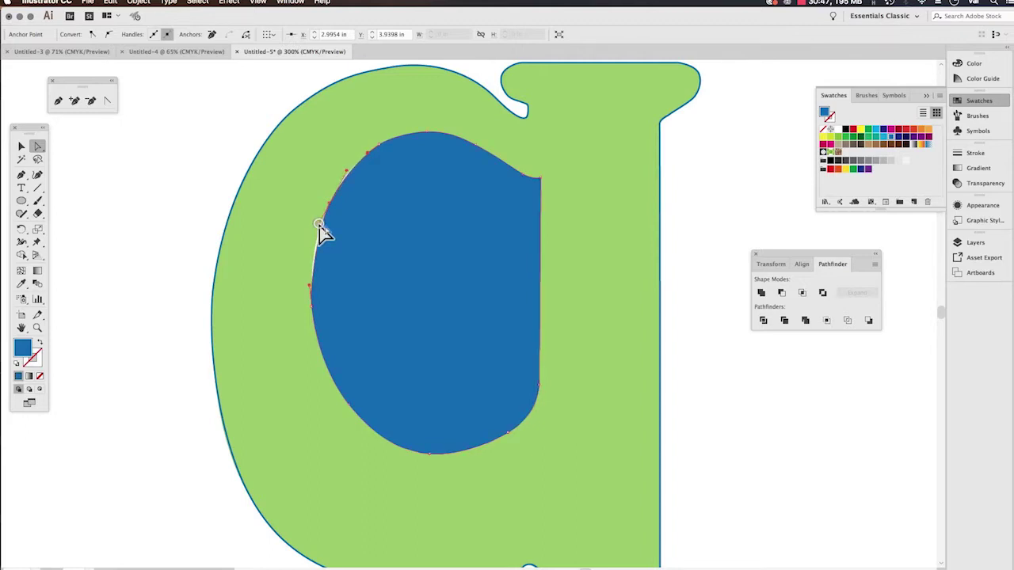
{"action": "left_click", "coordinate": [308, 283]}
{"action": "left_click", "coordinate": [347, 169]}
{"action": "left_click", "coordinate": [838, 130]}
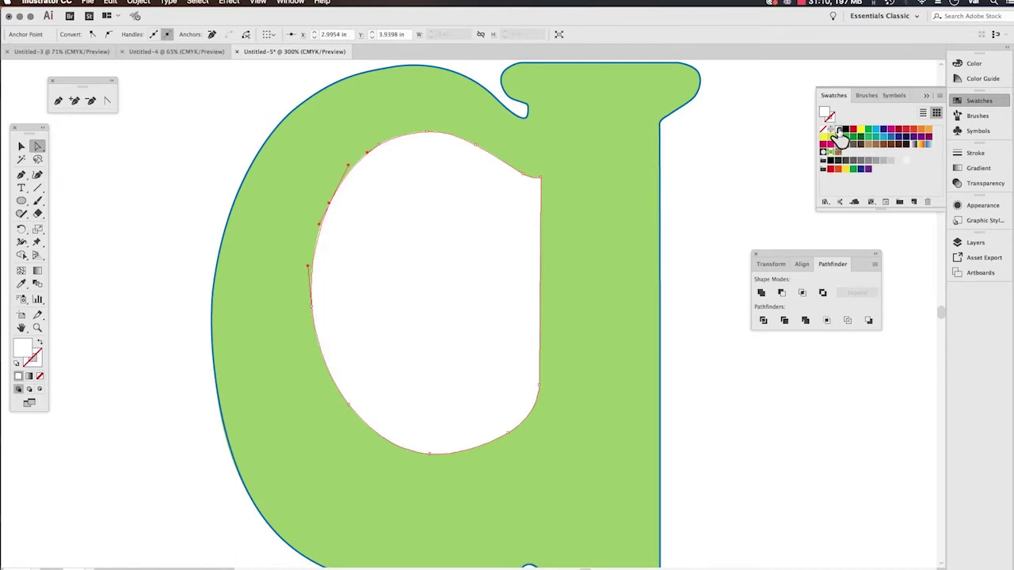
- Fill the counter shape yellow and deselect it
{"action": "left_click", "coordinate": [861, 131]}
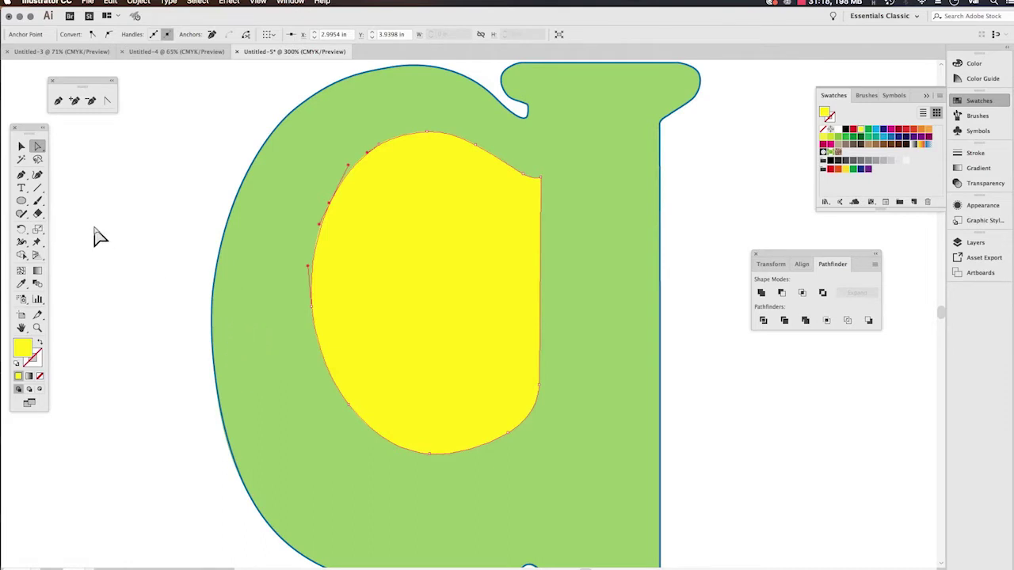
{"action": "left_click", "coordinate": [21, 145]}
{"action": "left_click", "coordinate": [218, 255]}
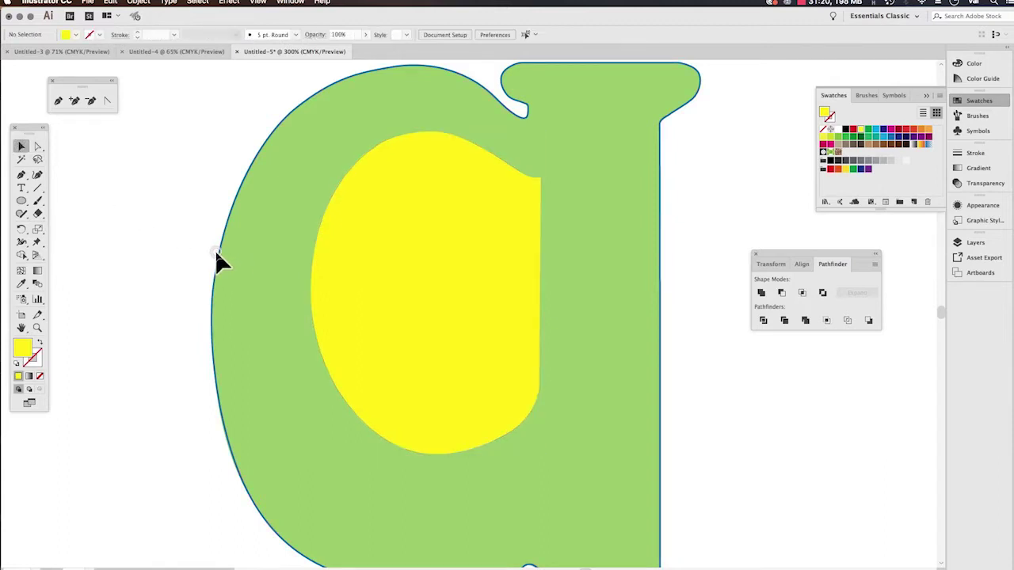
- Make the outer letter solid blue with no outline and zoom out to the artboard
{"action": "left_click", "coordinate": [221, 254]}
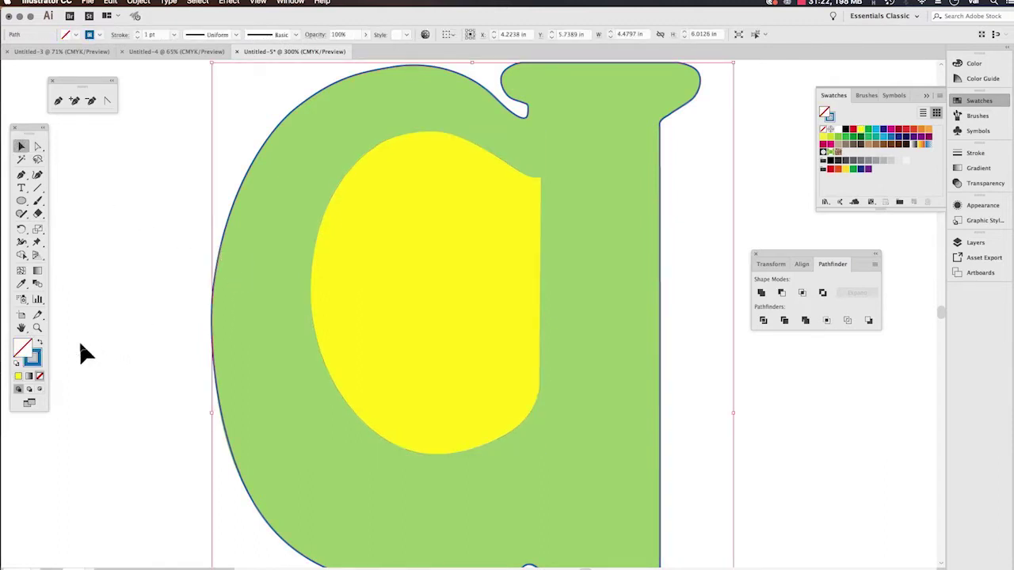
{"action": "left_click", "coordinate": [40, 343]}
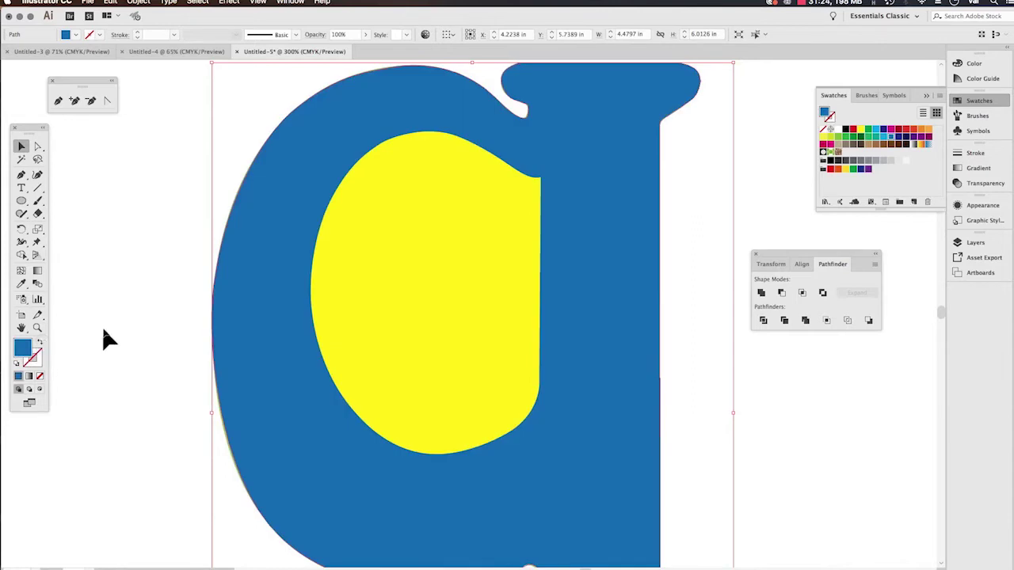
{"action": "left_click", "coordinate": [102, 326]}
{"action": "key", "text": "super+minus"}
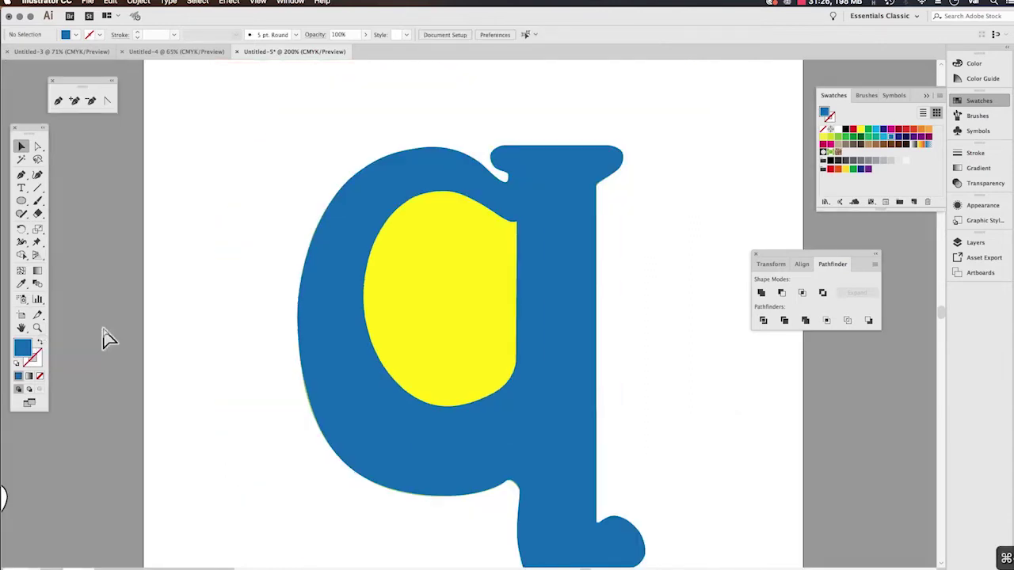
{"action": "key", "text": "super+minus"}
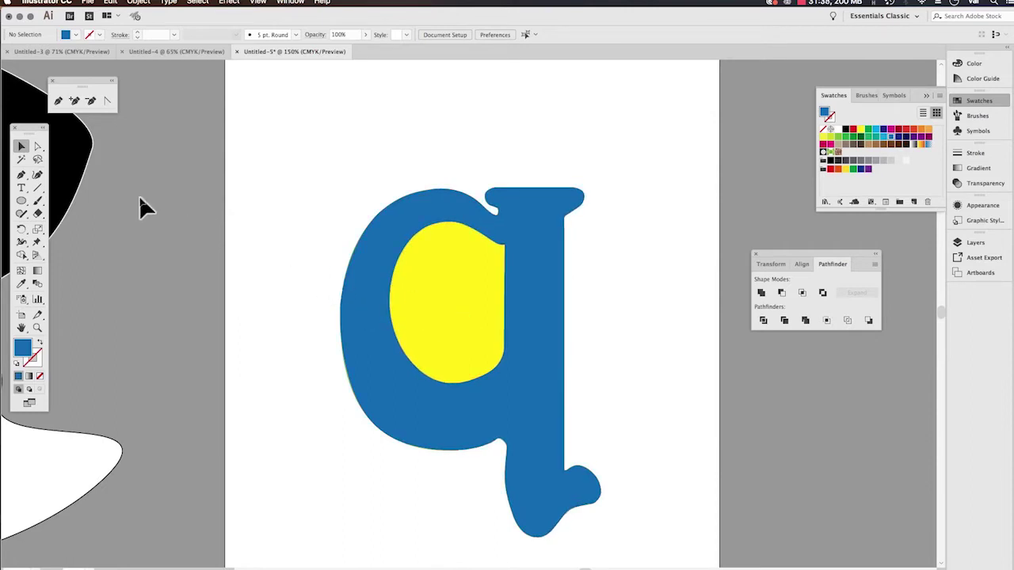
- Draw a purple rectangle across the top of the letter and send it behind the letter
{"action": "left_click_drag", "start_coordinate": [20, 204], "coordinate": [70, 200]}
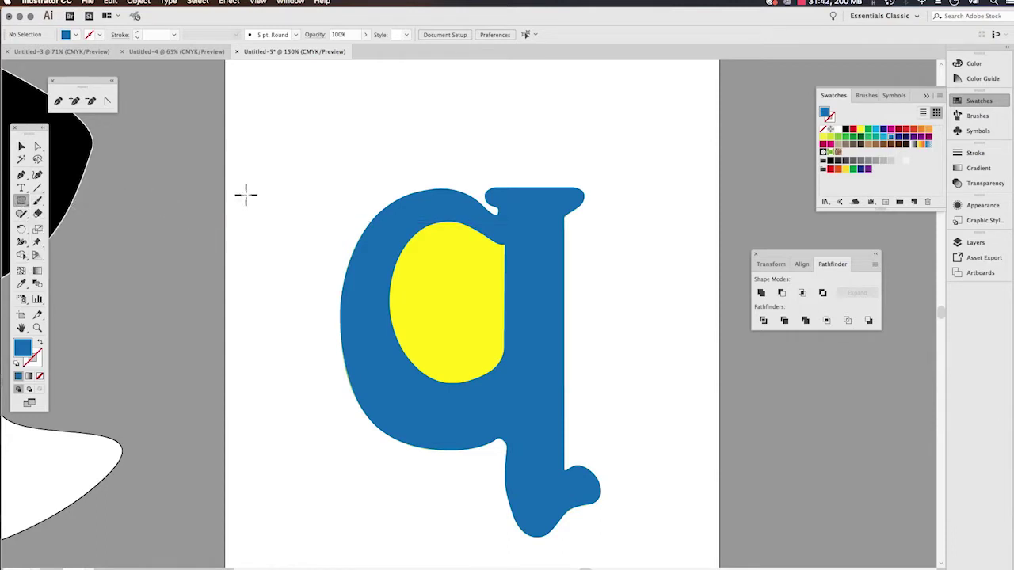
{"action": "left_click_drag", "start_coordinate": [246, 194], "coordinate": [633, 337]}
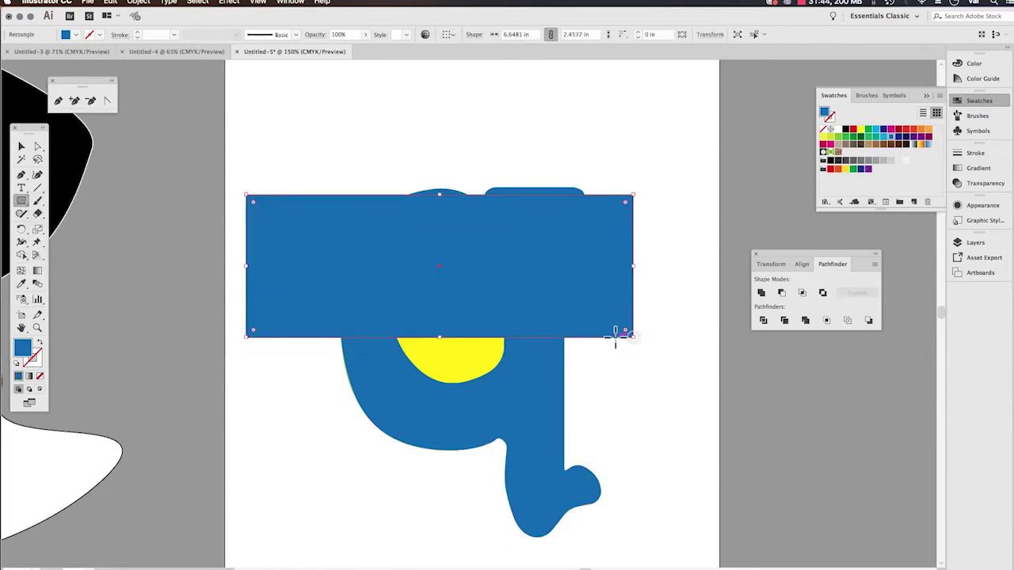
{"action": "left_click", "coordinate": [921, 137]}
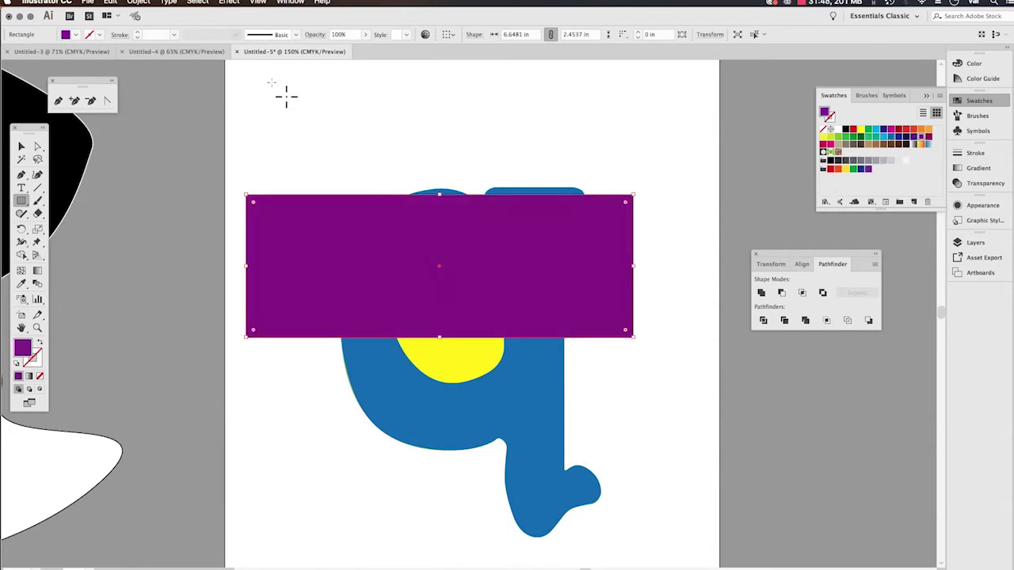
{"action": "left_click", "coordinate": [143, 2]}
{"action": "mouse_move", "coordinate": [145, 25]}
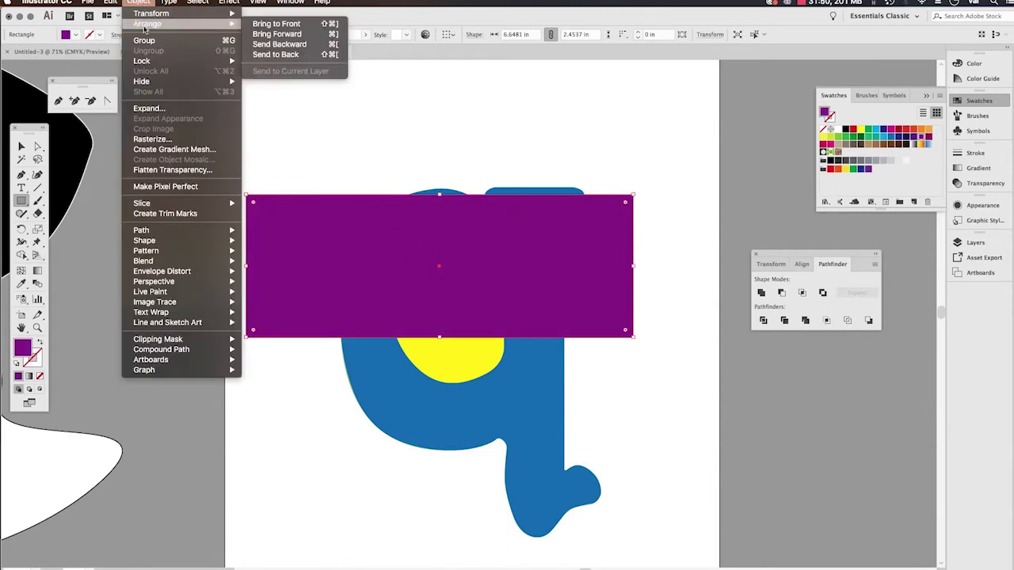
{"action": "left_click", "coordinate": [269, 45]}
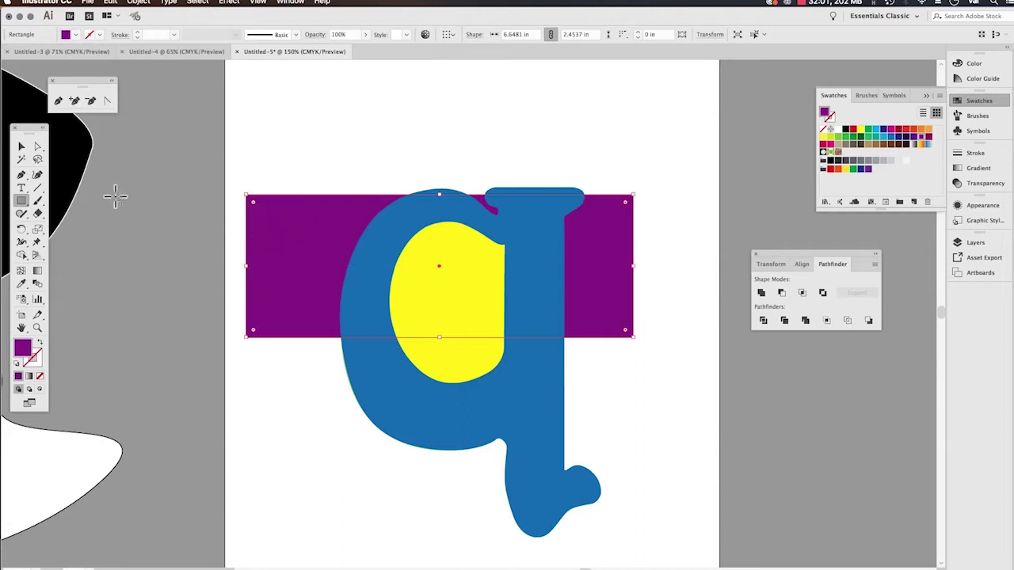
- Move the purple band to the page top and stretch it to the artboard's full 8.5 in width
{"action": "left_click", "coordinate": [21, 147]}
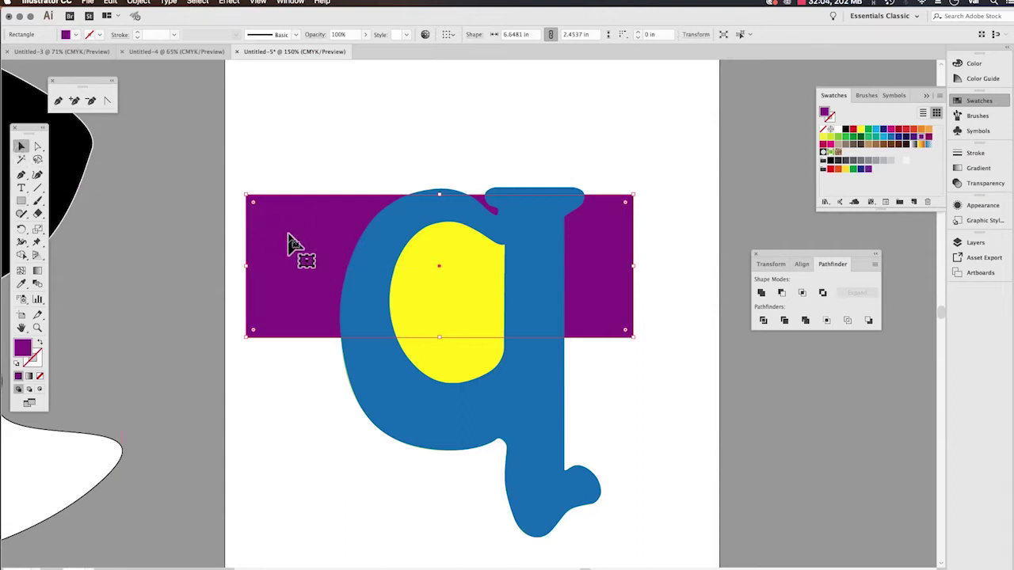
{"action": "left_click_drag", "start_coordinate": [247, 271], "coordinate": [230, 279]}
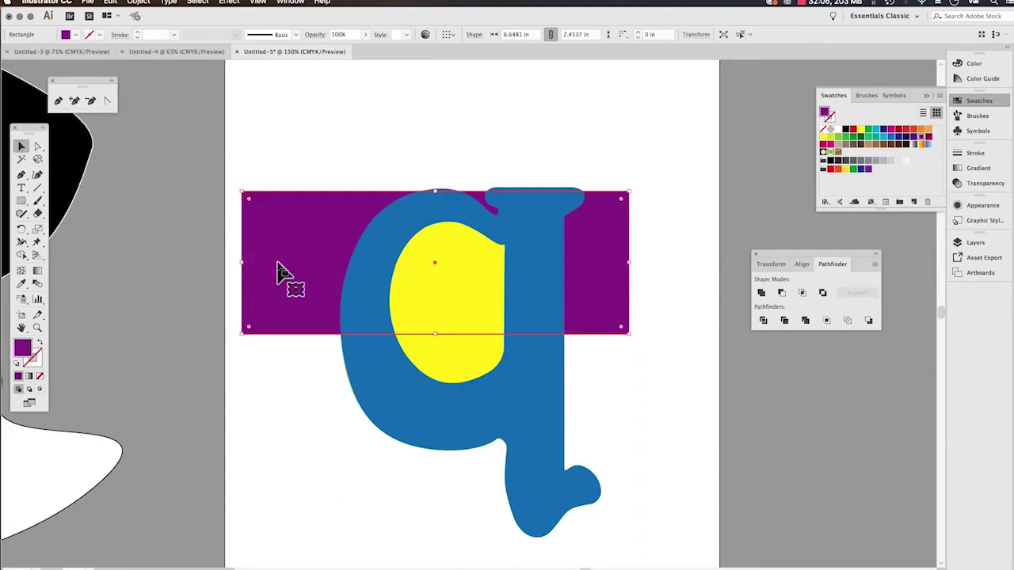
{"action": "left_click_drag", "start_coordinate": [290, 264], "coordinate": [265, 278]}
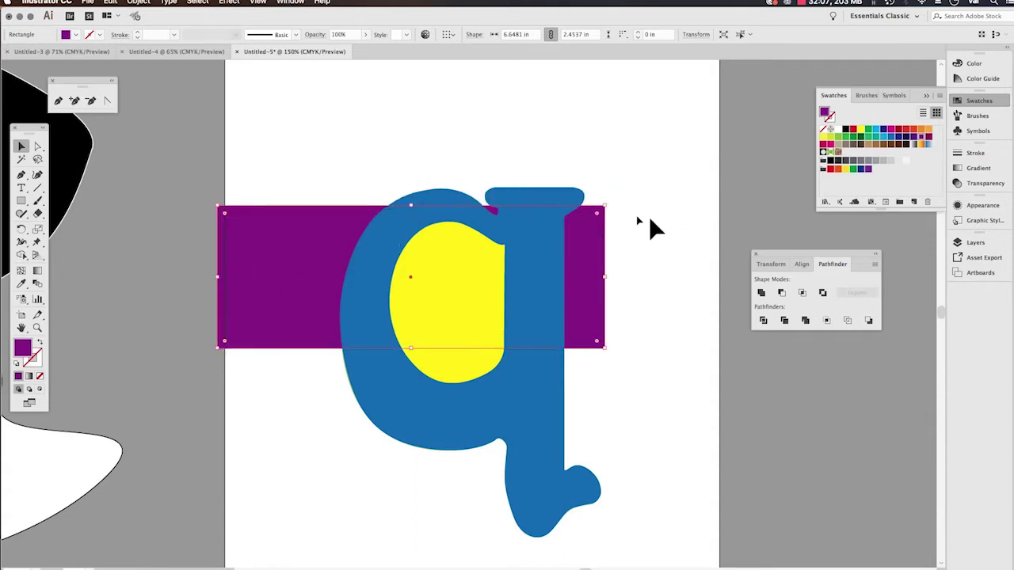
{"action": "left_click_drag", "start_coordinate": [604, 208], "coordinate": [719, 159]}
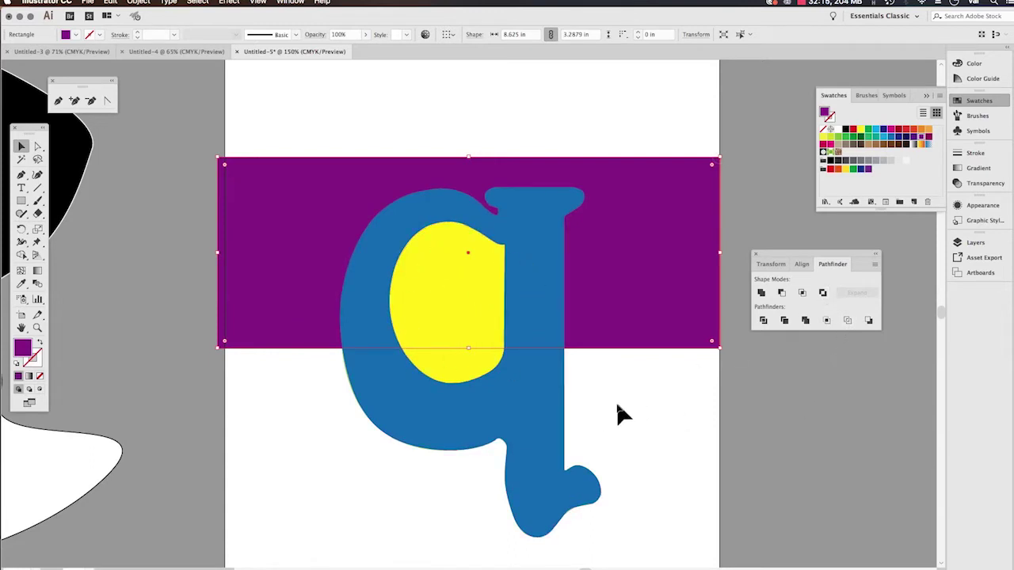
{"action": "left_click_drag", "start_coordinate": [641, 202], "coordinate": [636, 198]}
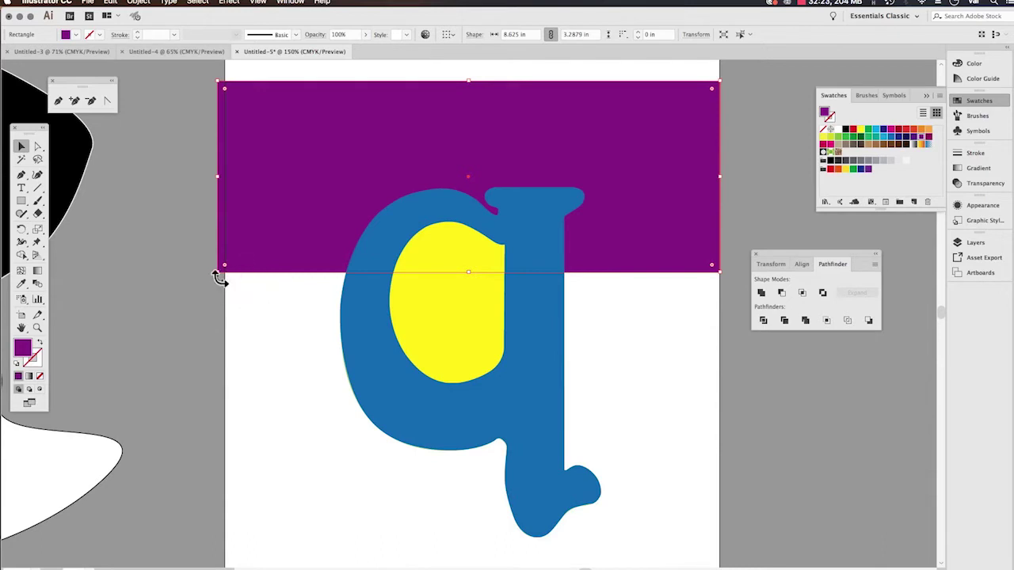
{"action": "left_click_drag", "start_coordinate": [220, 274], "coordinate": [225, 273]}
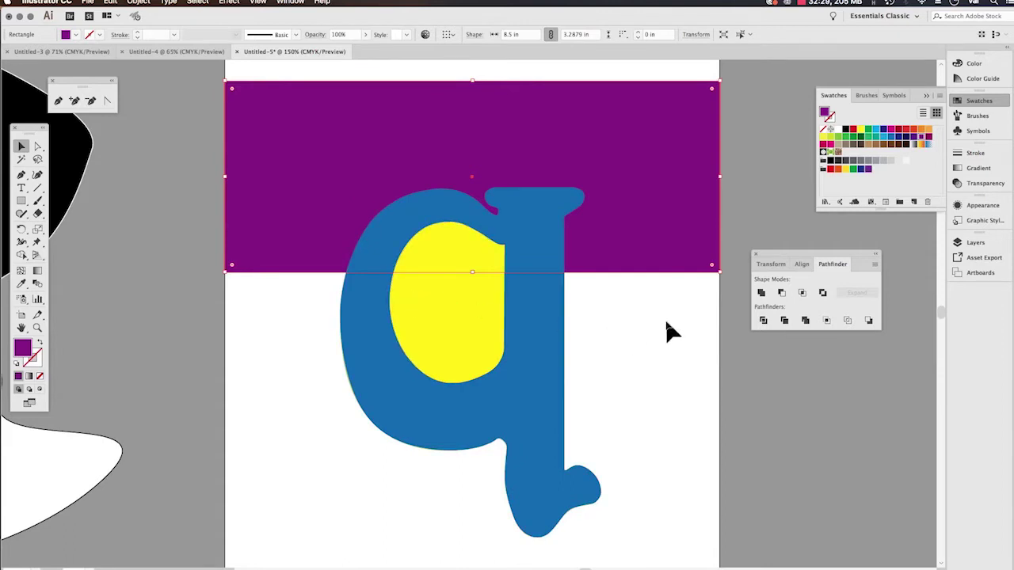
{"action": "left_click", "coordinate": [644, 332]}
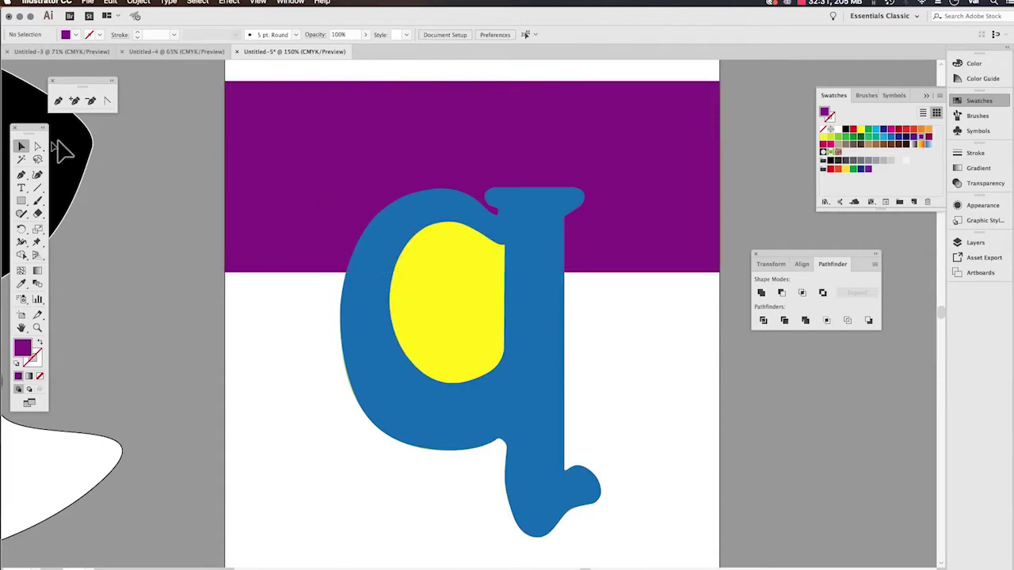
- Select the letter and counter, toggle Layer 2 and Layer 1 visibility, and bring Pathfinder forward
{"action": "left_click_drag", "start_coordinate": [291, 318], "coordinate": [591, 377]}
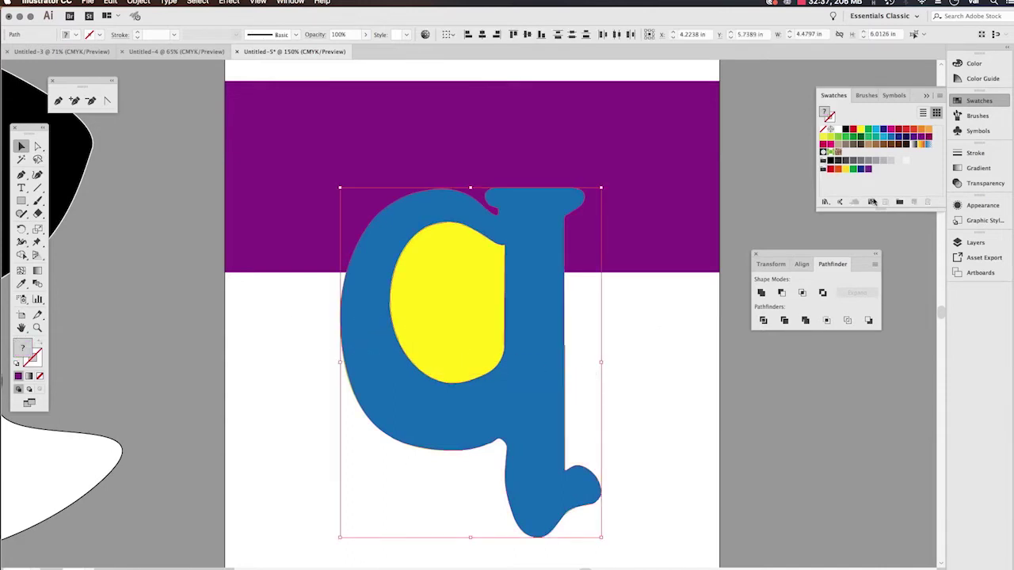
{"action": "left_click", "coordinate": [968, 241]}
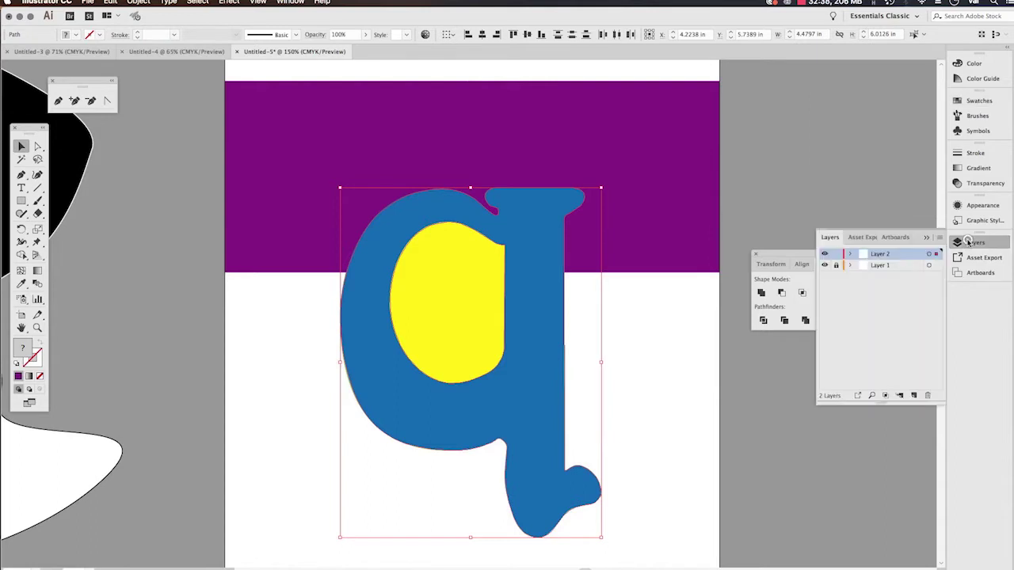
{"action": "left_click", "coordinate": [825, 253]}
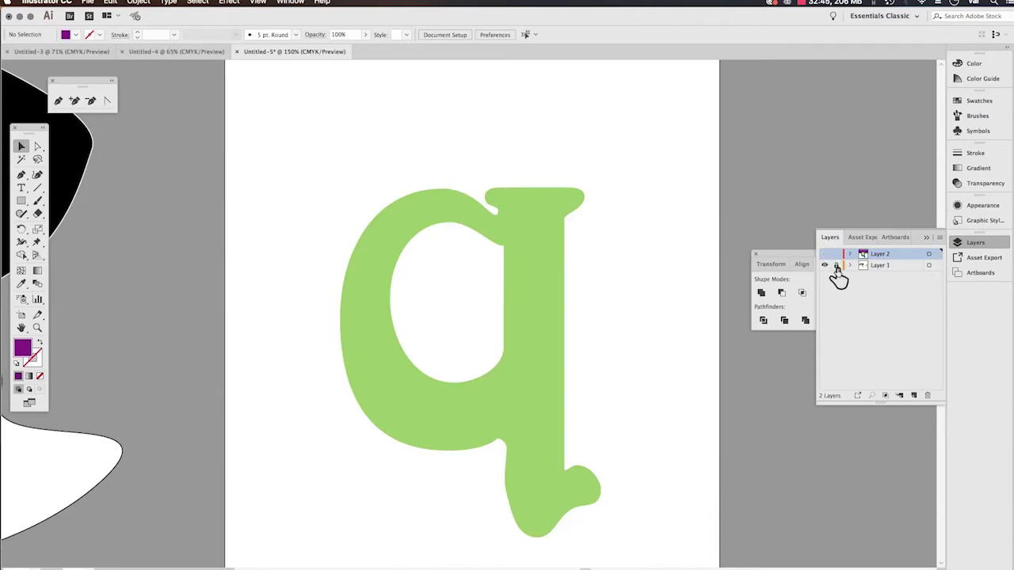
{"action": "left_click", "coordinate": [824, 254]}
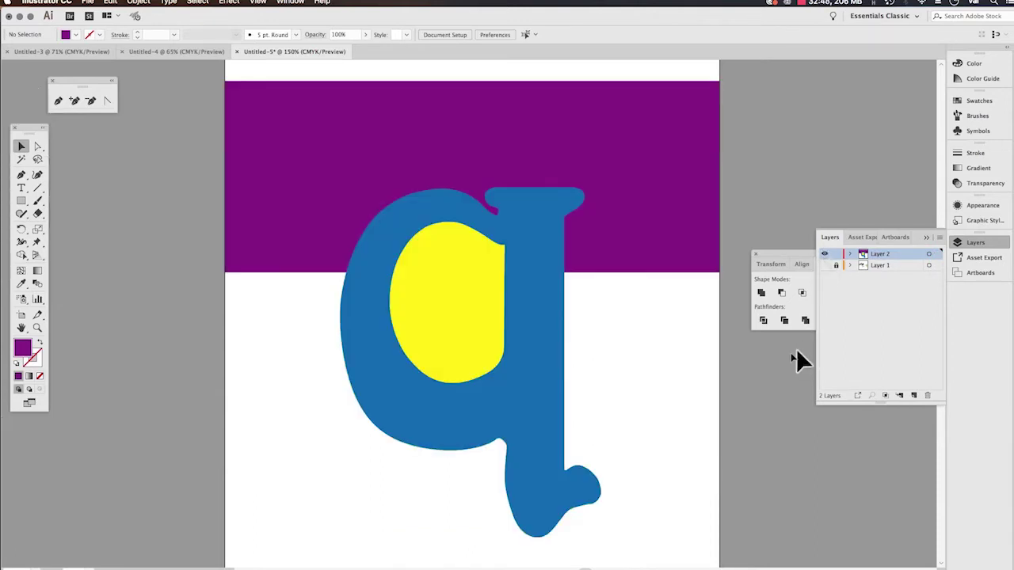
{"action": "left_click", "coordinate": [825, 264]}
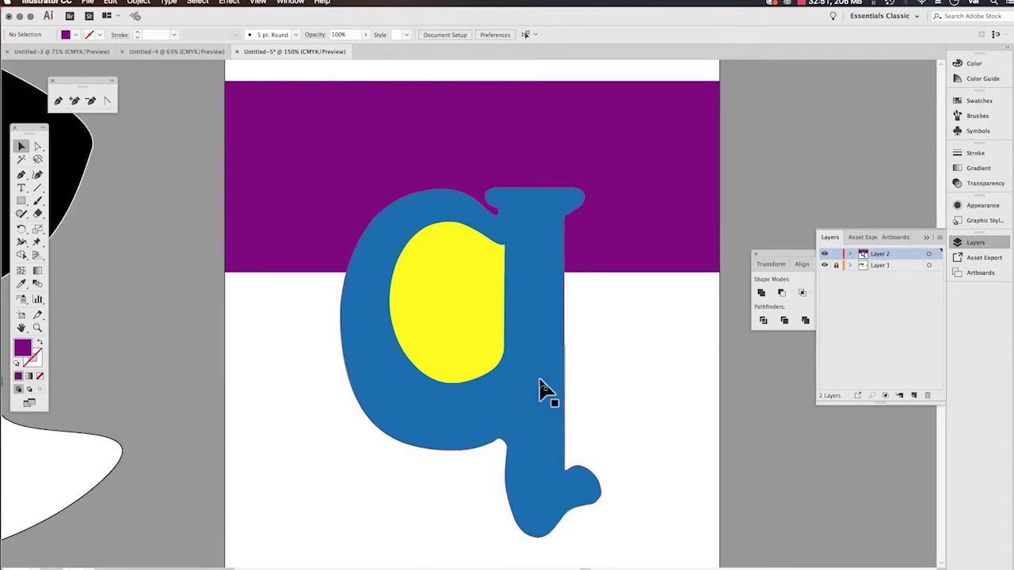
{"action": "left_click_drag", "start_coordinate": [778, 254], "coordinate": [657, 272]}
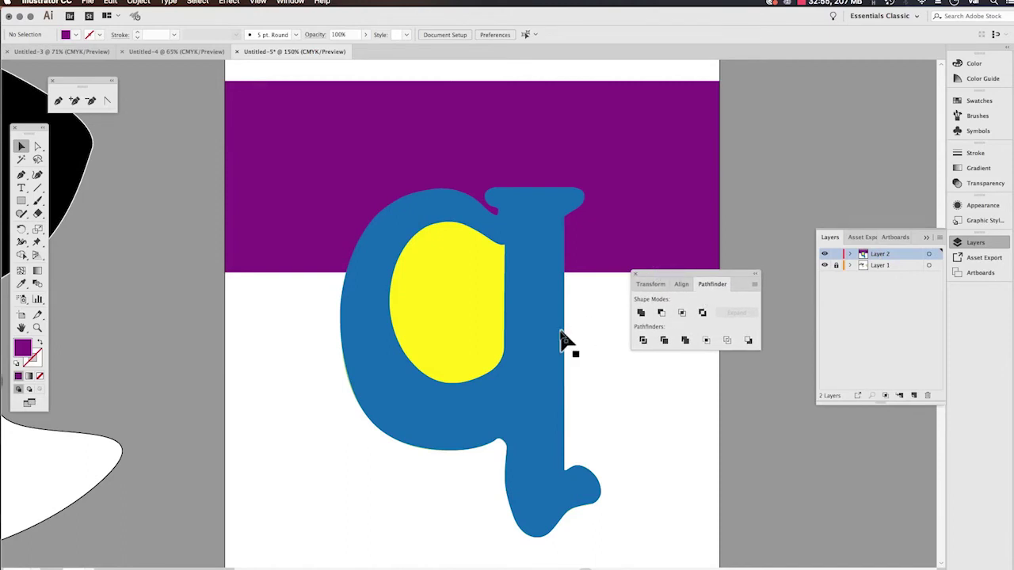
{"action": "left_click_drag", "start_coordinate": [594, 317], "coordinate": [353, 443]}
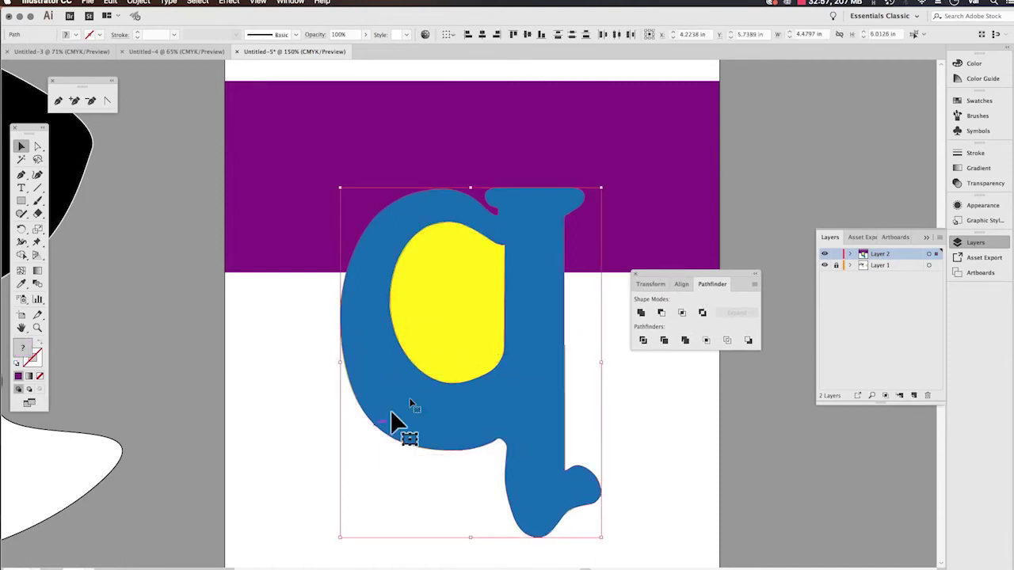
{"action": "left_click", "coordinate": [639, 313]}
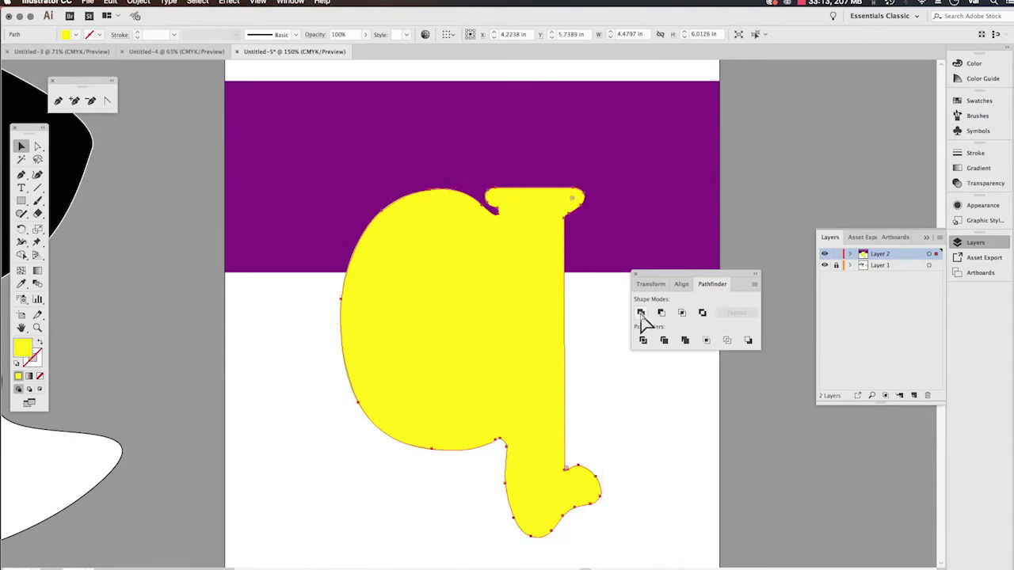
{"action": "key", "text": "super+z"}
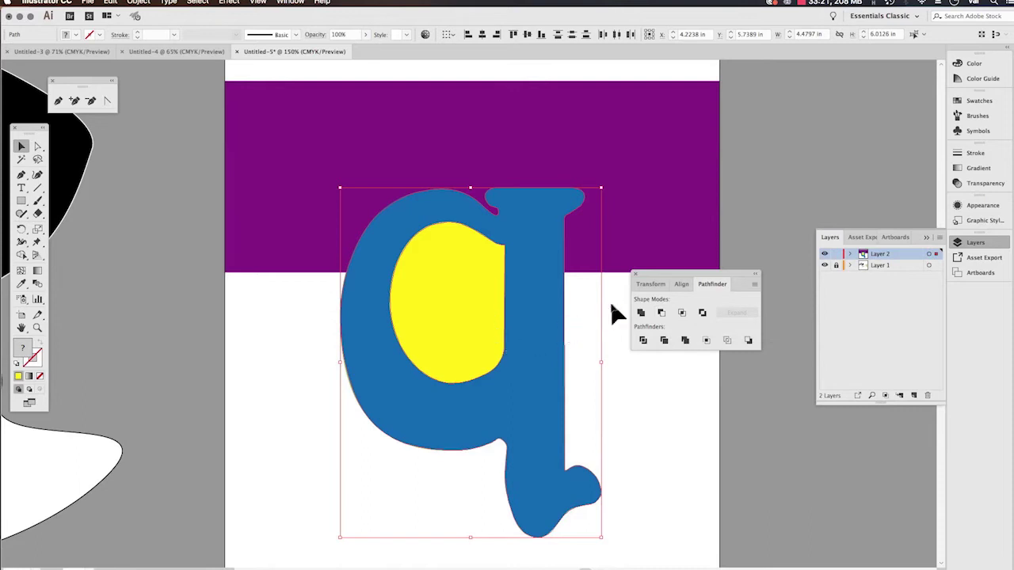
{"action": "left_click", "coordinate": [681, 313]}
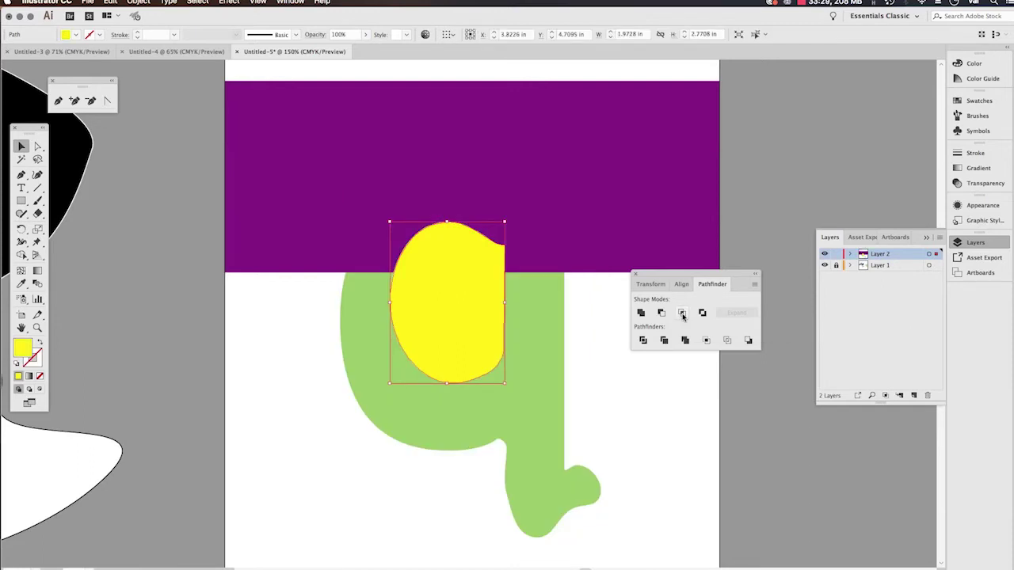
{"action": "key", "text": "super+z"}
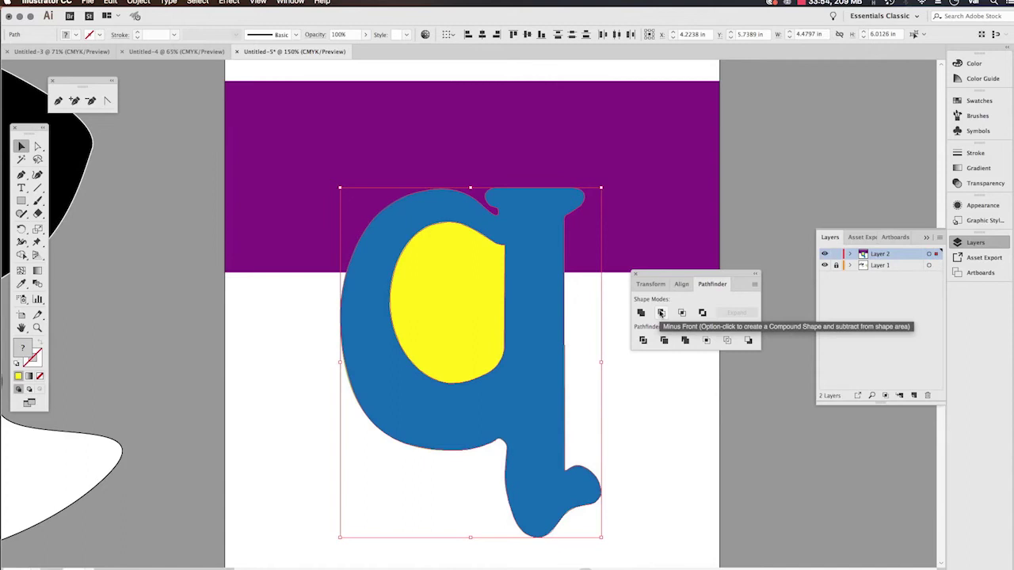
{"action": "left_click", "coordinate": [701, 313]}
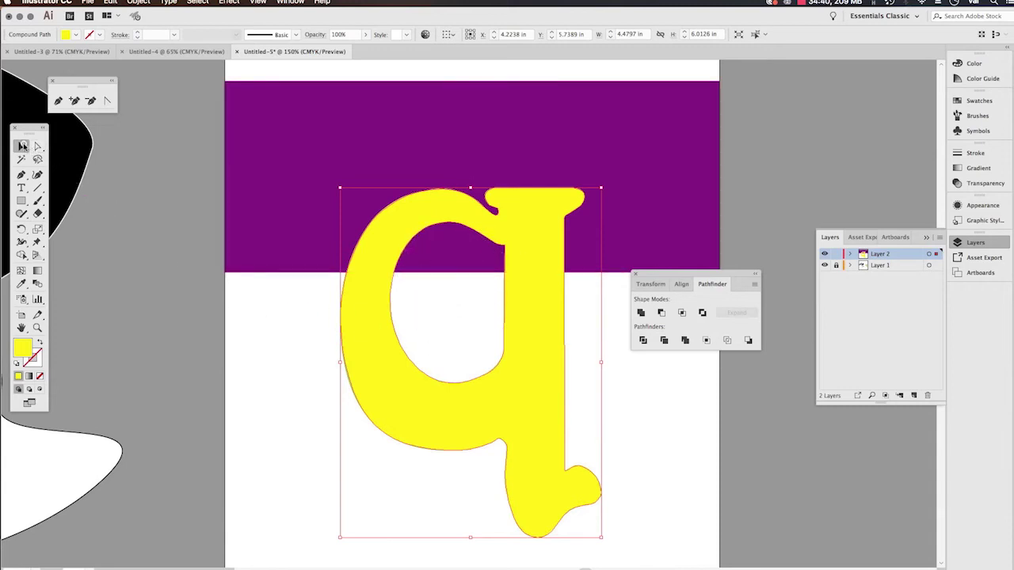
- Move the yellow q up onto the purple band after moving the Pathfinder panel aside
{"action": "mouse_move", "coordinate": [394, 379]}
{"action": "left_mouse_down"}
{"action": "mouse_move", "coordinate": [362, 267]}
{"action": "mouse_move", "coordinate": [424, 388]}
{"action": "mouse_move", "coordinate": [387, 389]}
{"action": "left_mouse_up"}
{"action": "key", "text": "super+minus"}
{"action": "key", "text": "super+minus"}
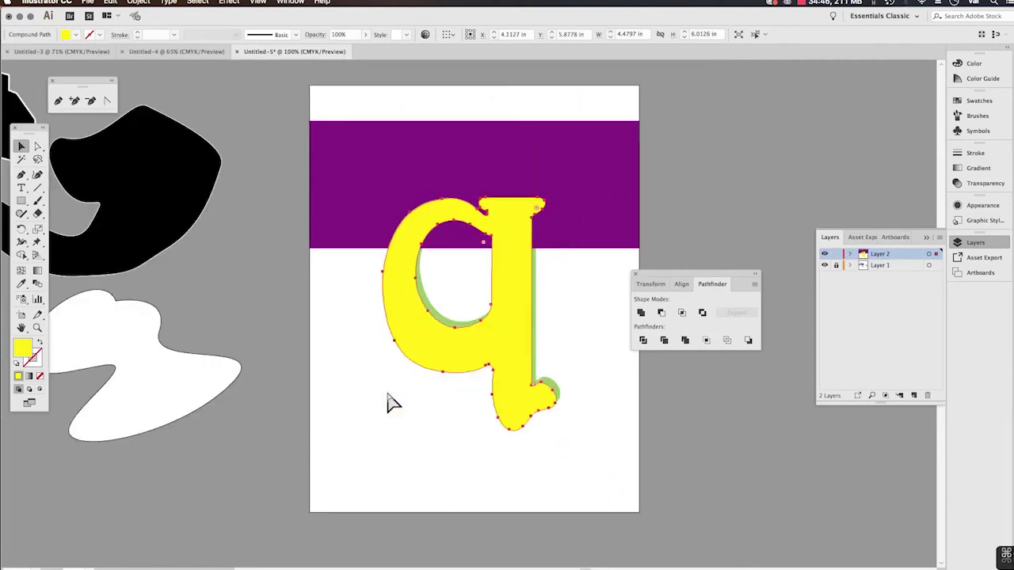
{"action": "left_click_drag", "start_coordinate": [638, 279], "coordinate": [785, 111]}
{"action": "left_click_drag", "start_coordinate": [489, 317], "coordinate": [497, 284]}
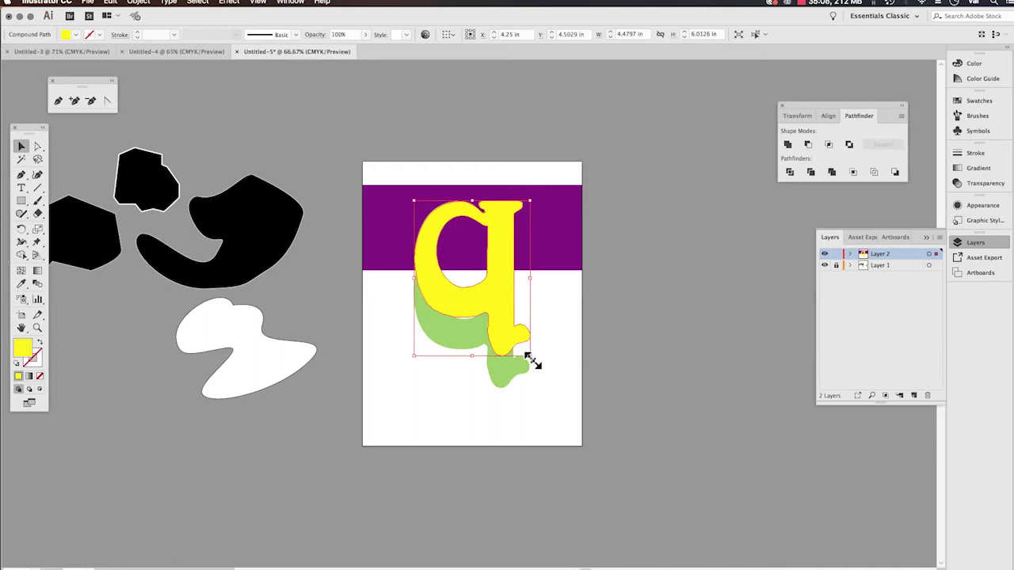
- Try enlarging the q from its corners, revert to its original size, and drag out a duplicate
{"action": "left_click_drag", "start_coordinate": [532, 359], "coordinate": [728, 343]}
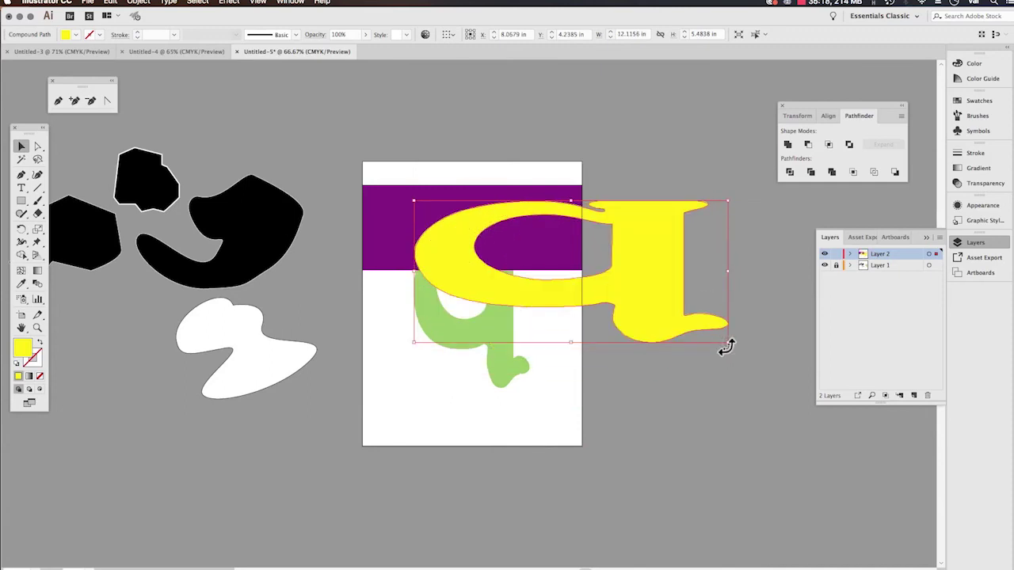
{"action": "key", "text": "super+z"}
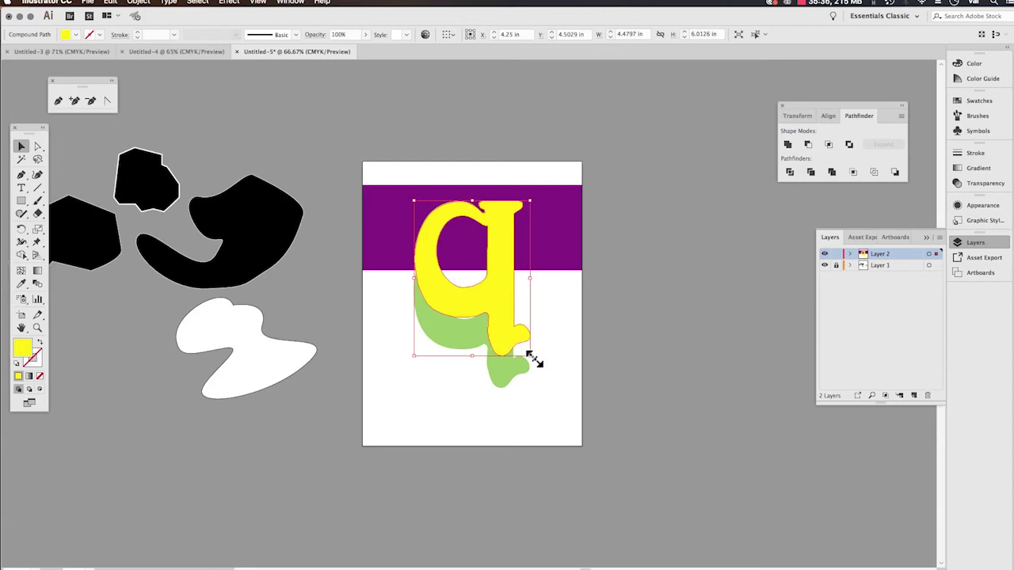
{"action": "left_click_drag", "start_coordinate": [531, 358], "coordinate": [587, 409]}
{"action": "left_click_drag", "start_coordinate": [680, 519], "coordinate": [679, 524]}
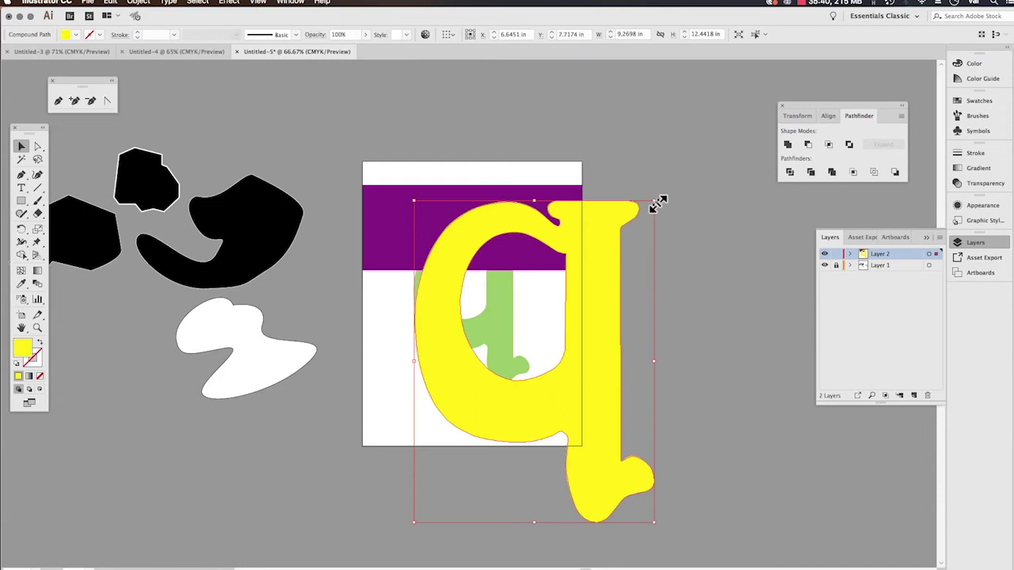
{"action": "left_click_drag", "start_coordinate": [654, 203], "coordinate": [701, 136]}
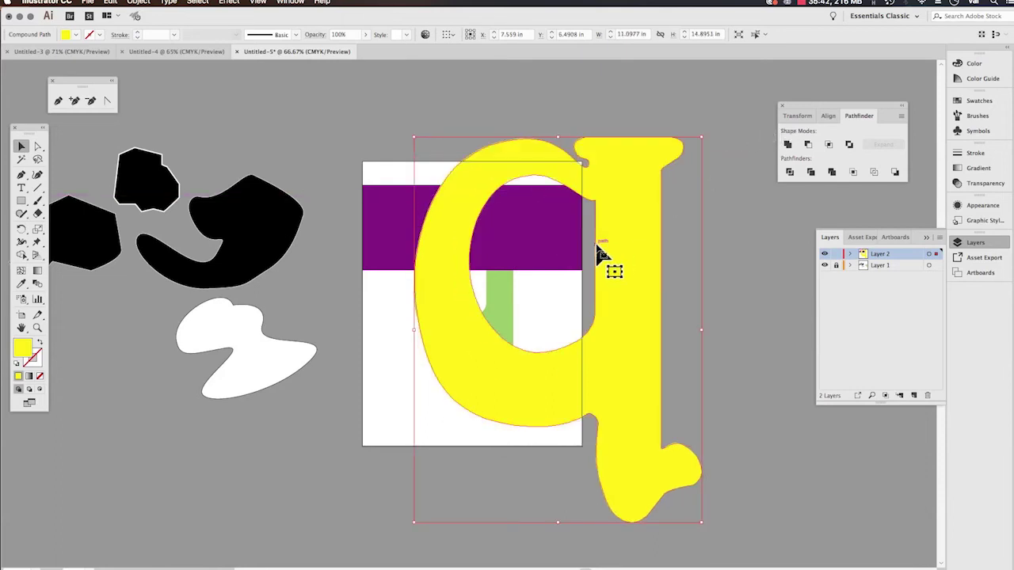
{"action": "key", "text": "super+z"}
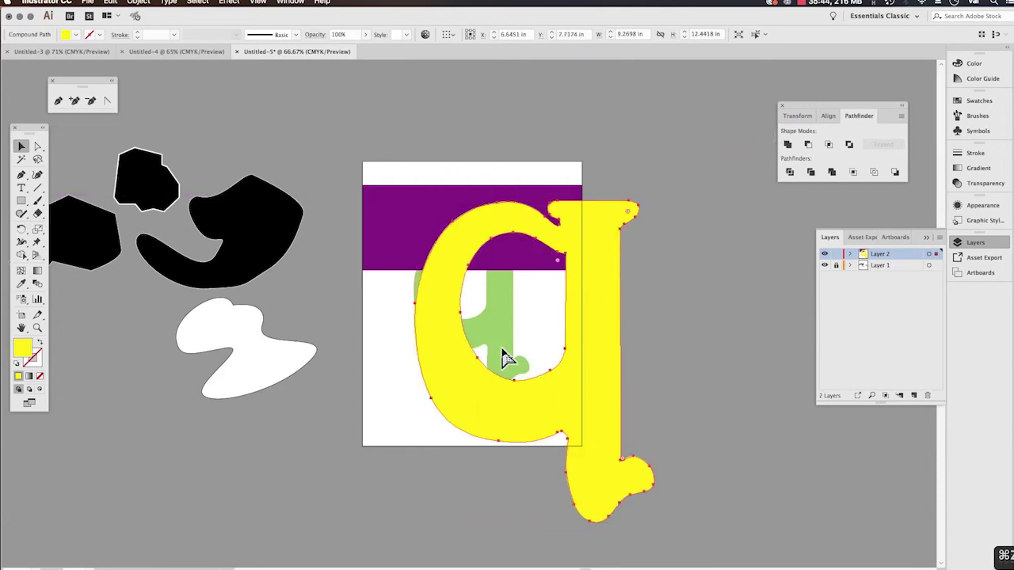
{"action": "key", "text": "super+z"}
{"action": "left_click_drag", "start_coordinate": [514, 321], "coordinate": [687, 331]}
- Drop a duplicate q right of the page and move the page's q to the lower left
{"action": "key", "text": "space"}
{"action": "key", "text": "super+minus"}
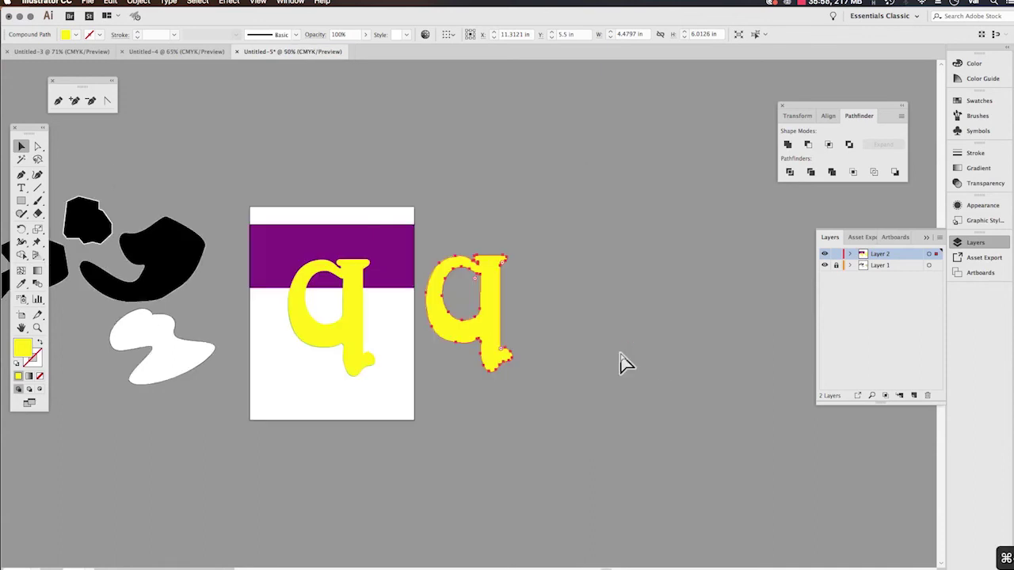
{"action": "left_click_drag", "start_coordinate": [356, 324], "coordinate": [172, 460]}
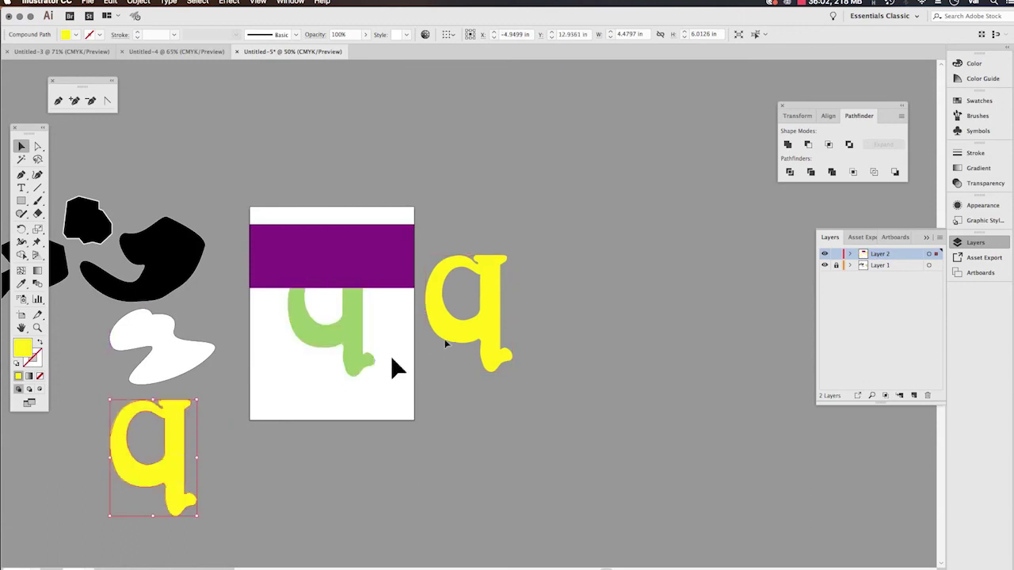
- Scale the right-hand yellow q copy up proportionally to a much larger size
{"action": "left_click", "coordinate": [495, 366]}
{"action": "left_click_drag", "start_coordinate": [507, 374], "coordinate": [690, 543]}
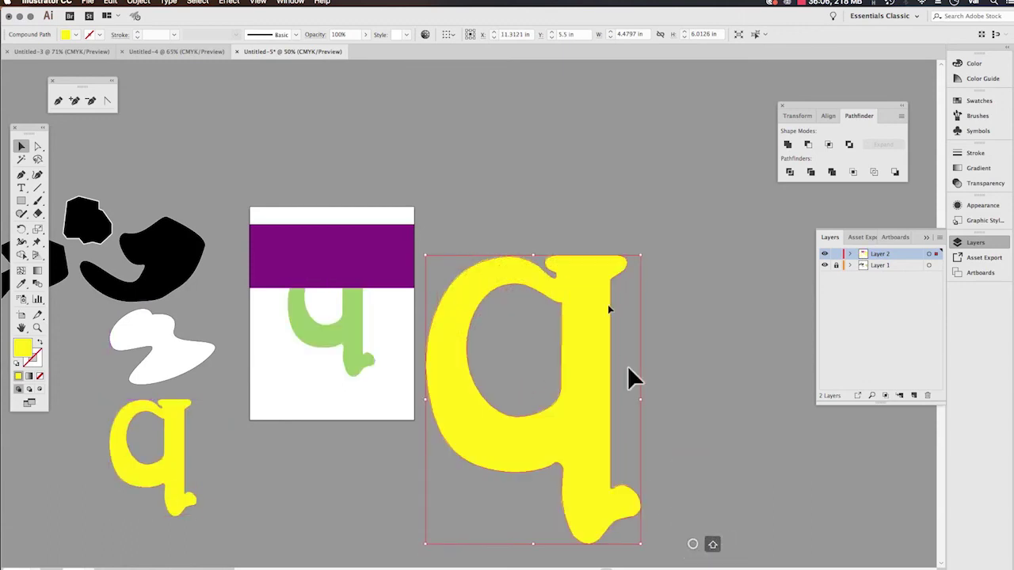
{"action": "left_click_drag", "start_coordinate": [640, 256], "coordinate": [759, 164]}
{"action": "key", "text": "shift+super+b"}
- Duplicate the big q, shrink it to 4.4 in wide, and set it on the purple band
{"action": "left_click_drag", "start_coordinate": [467, 247], "coordinate": [346, 206]}
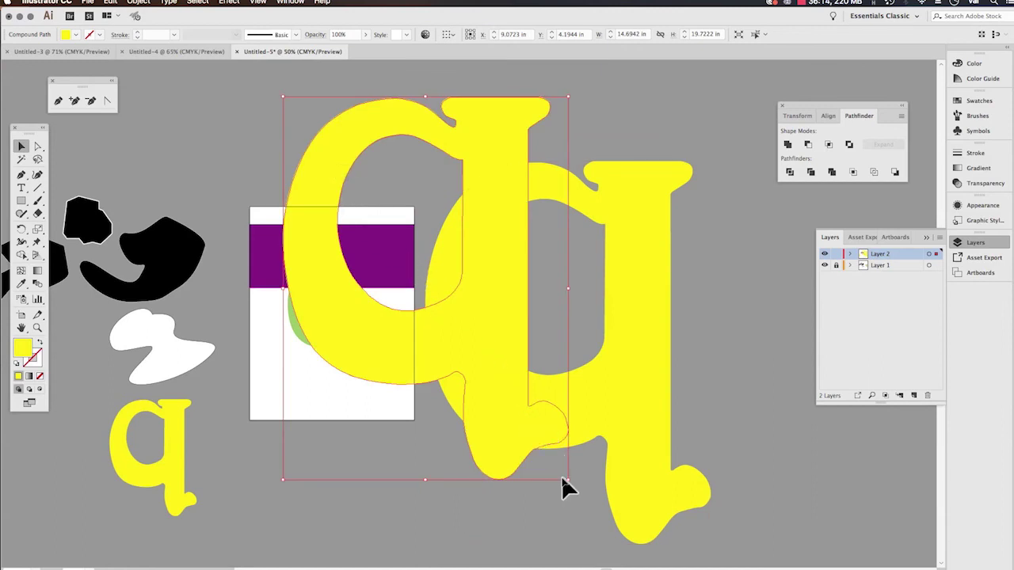
{"action": "left_click_drag", "start_coordinate": [570, 485], "coordinate": [391, 308]}
{"action": "left_click_drag", "start_coordinate": [388, 98], "coordinate": [385, 125]}
{"action": "left_click_drag", "start_coordinate": [358, 227], "coordinate": [377, 270]}
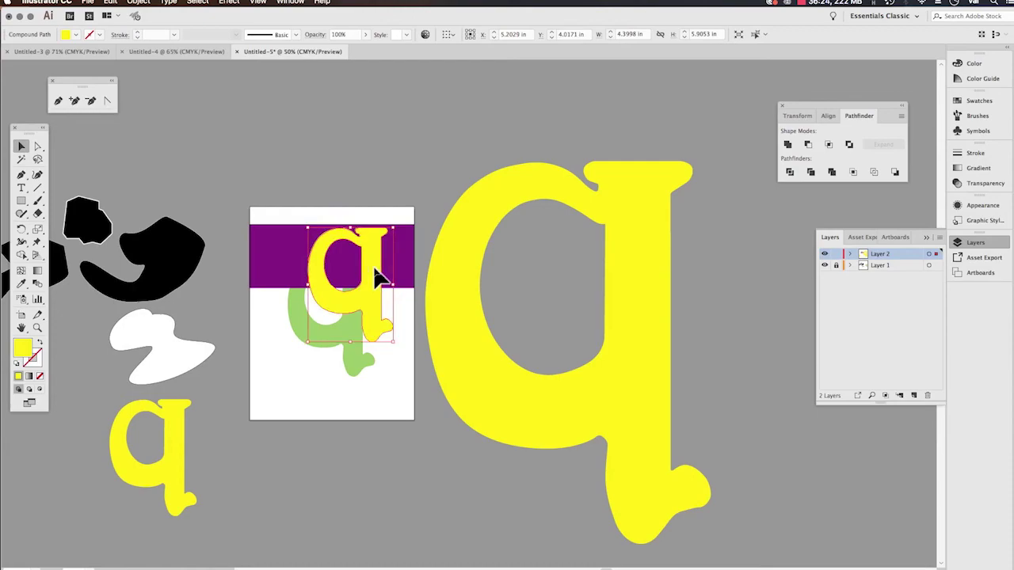